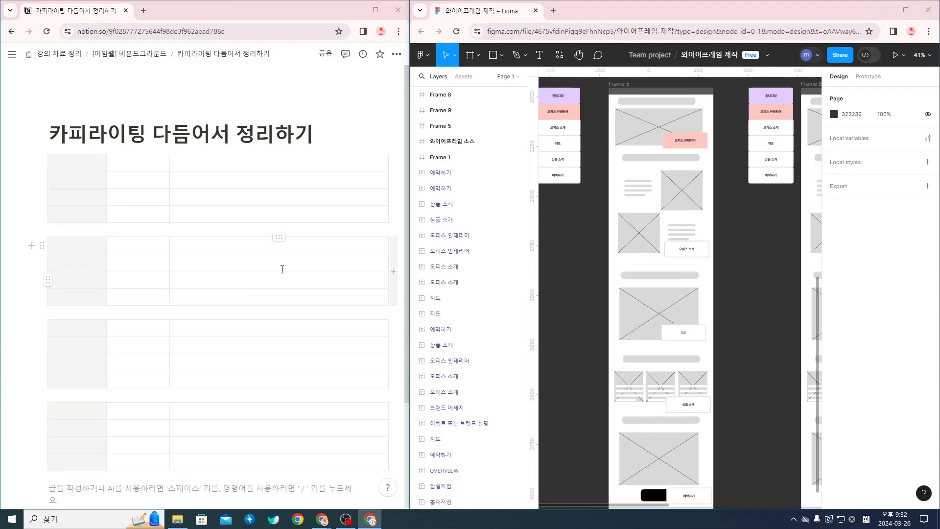
Maximize the Figma window and look over the opening sections of the 건대지점 wireframe and the Frame 1 overview wireframe.
scroll(715, 313, down, 1)
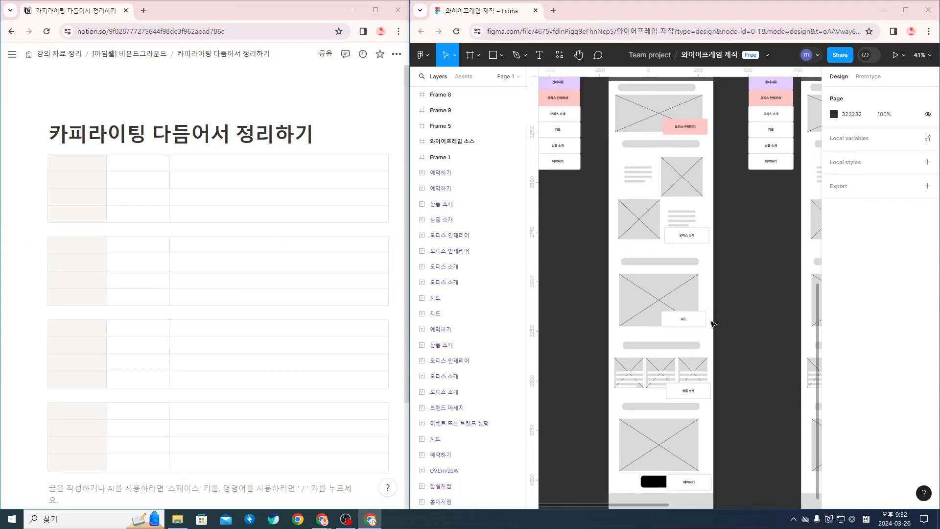
scroll(739, 343, up, 2)
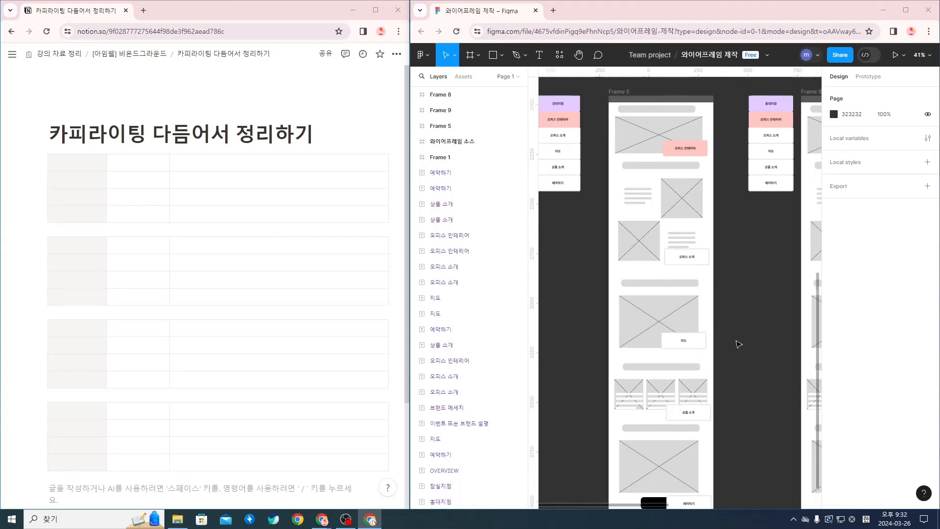
scroll(739, 343, up, 2)
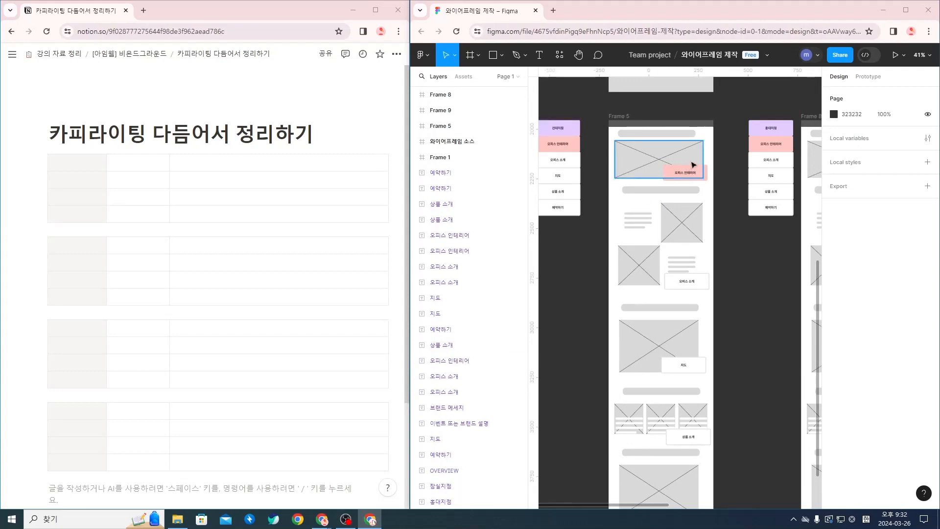
click(905, 10)
scroll(361, 235, up, 3)
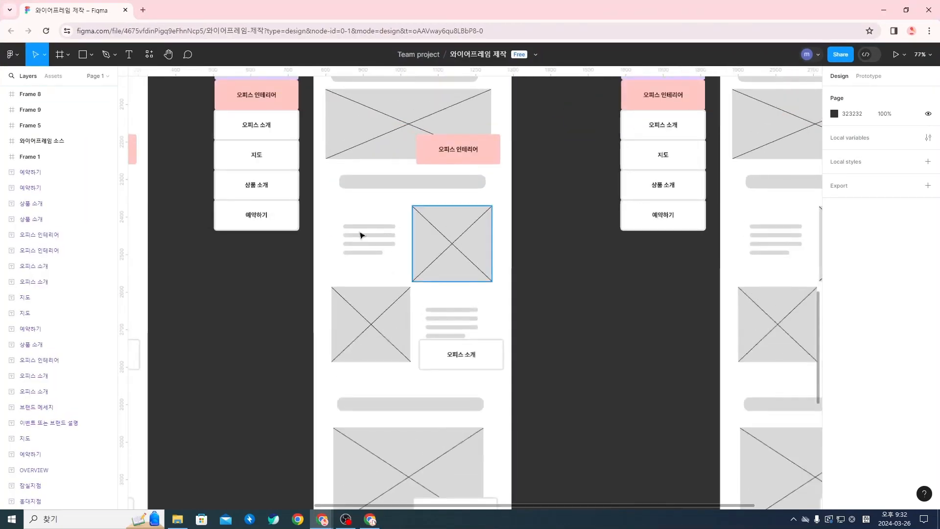
scroll(357, 236, left, 8)
scroll(443, 269, up, 3)
scroll(489, 275, down, 1)
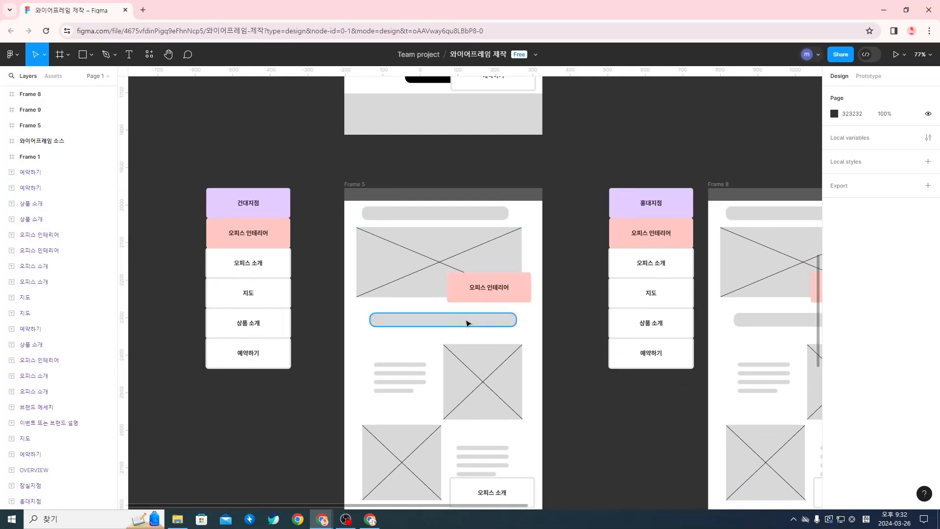
scroll(468, 323, down, 2)
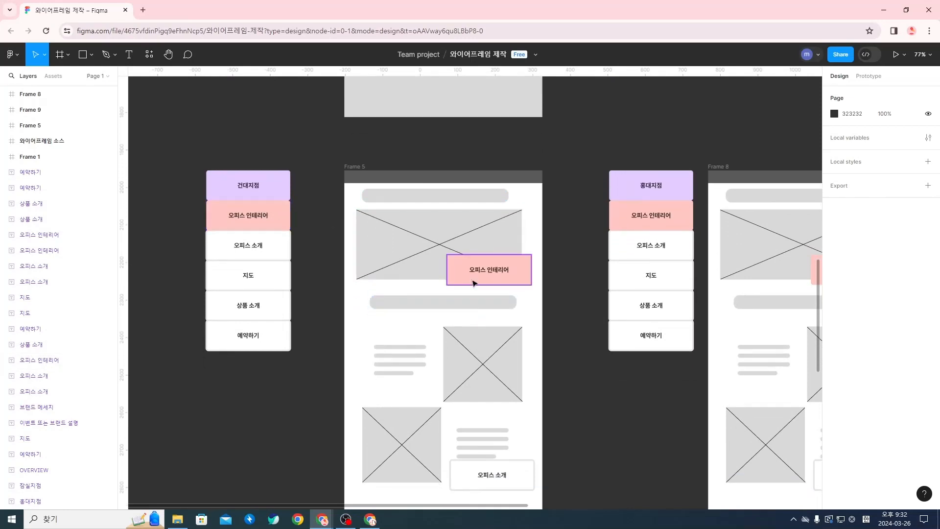
scroll(475, 282, down, 3)
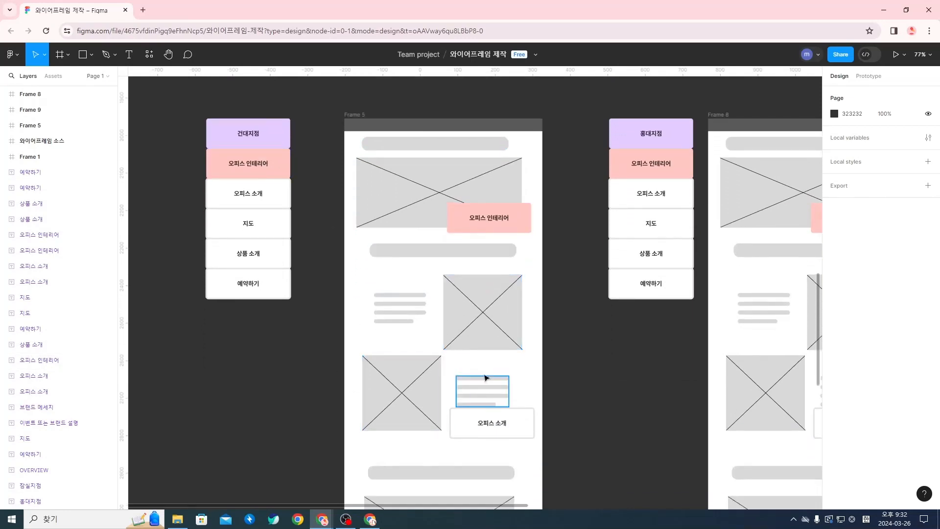
scroll(486, 377, down, 10)
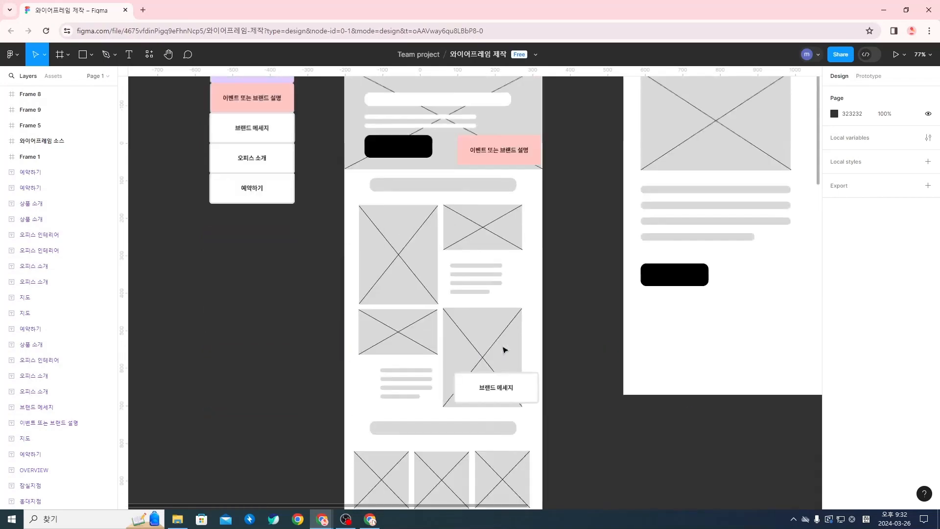
scroll(507, 408, down, 10)
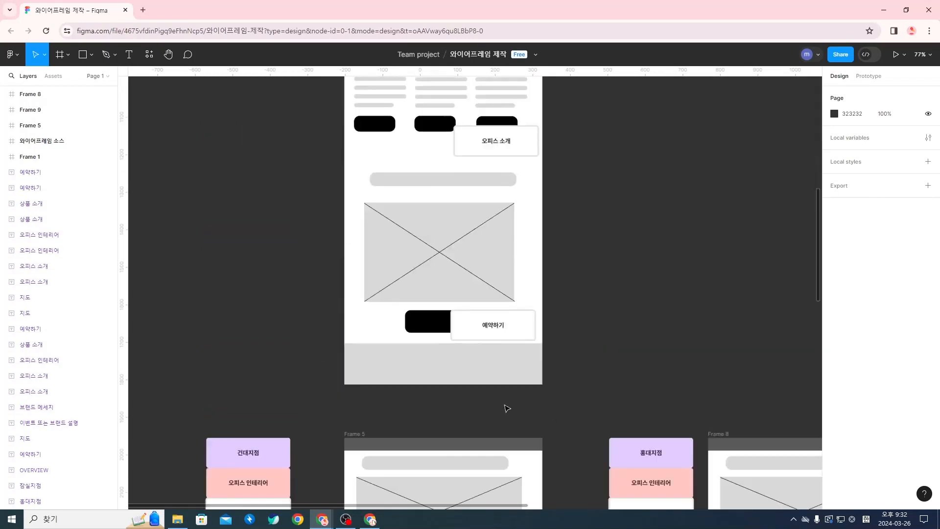
Examine the 건대지점 wireframe's sections from 오피스 소개 through 지도 and 상품 소개 to 예약하기.
scroll(507, 407, down, 10)
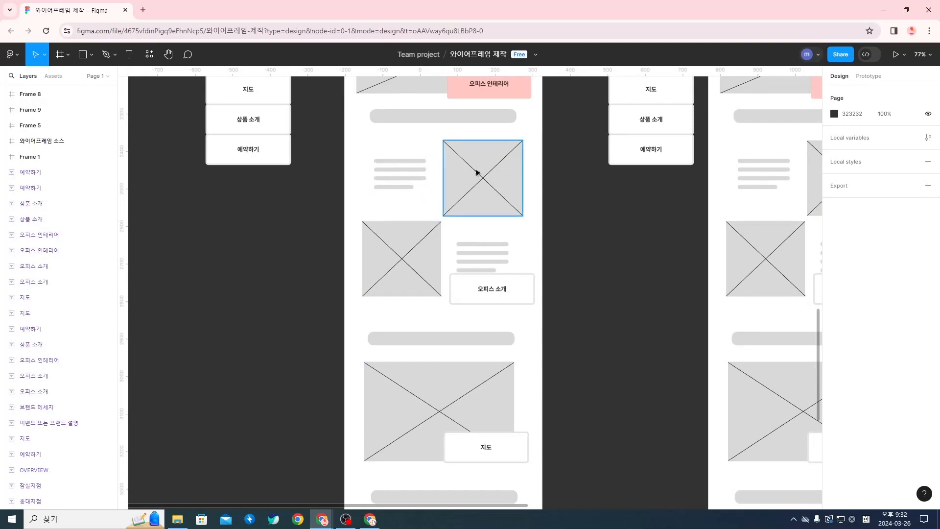
scroll(481, 162, down, 1)
scroll(479, 167, up, 2)
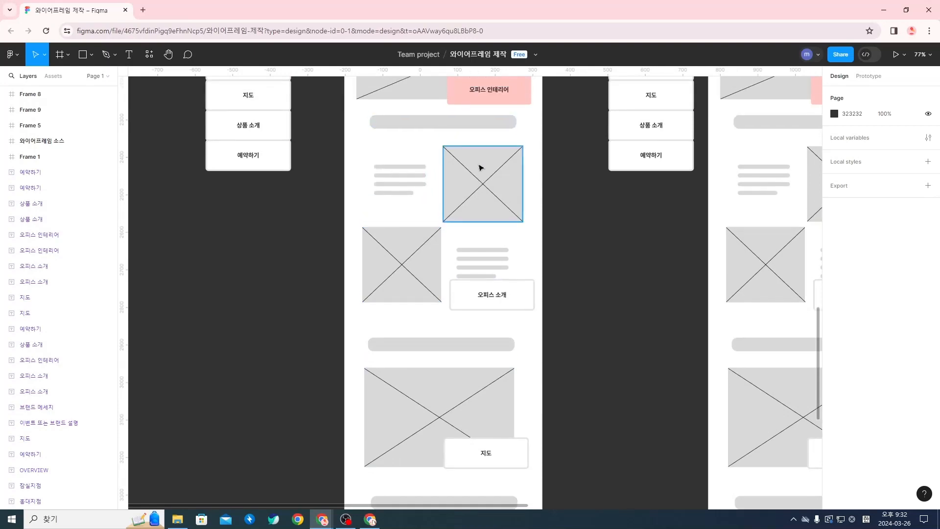
scroll(480, 168, down, 2)
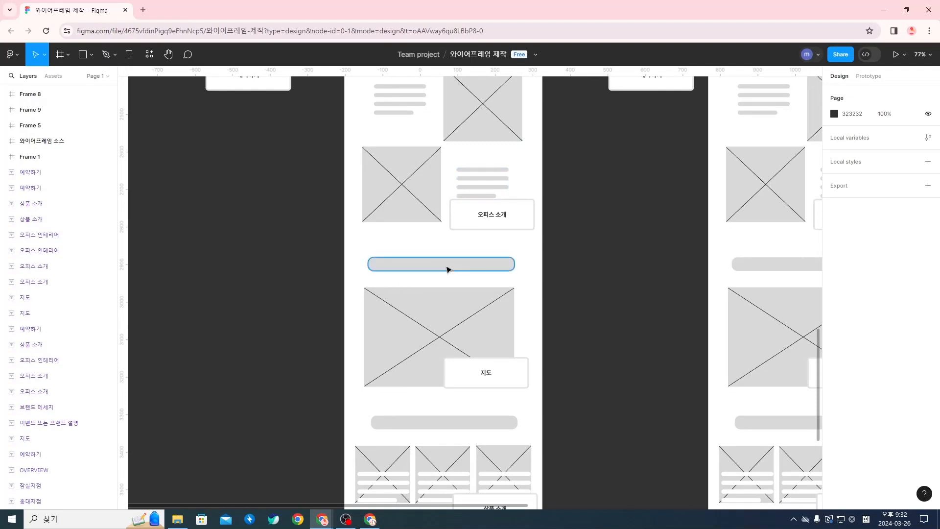
scroll(443, 270, down, 1)
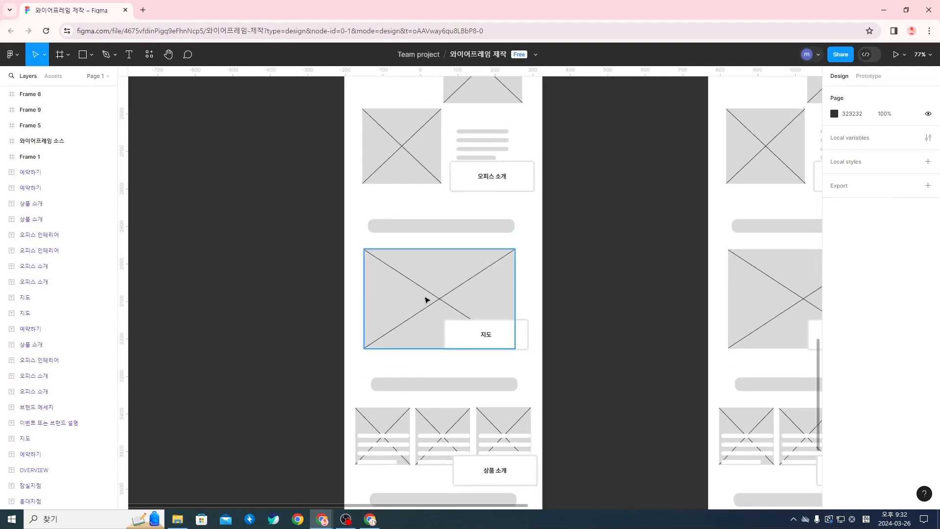
scroll(454, 312, down, 3)
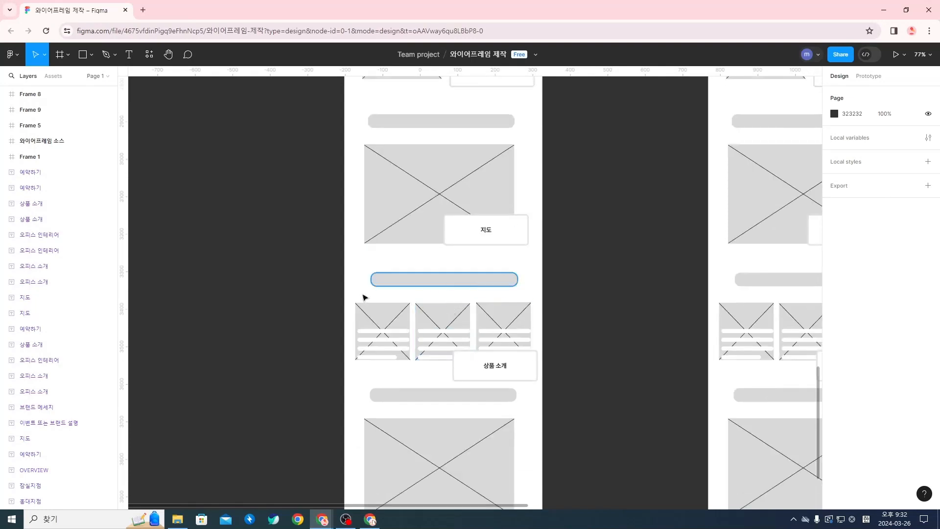
scroll(478, 352, down, 2)
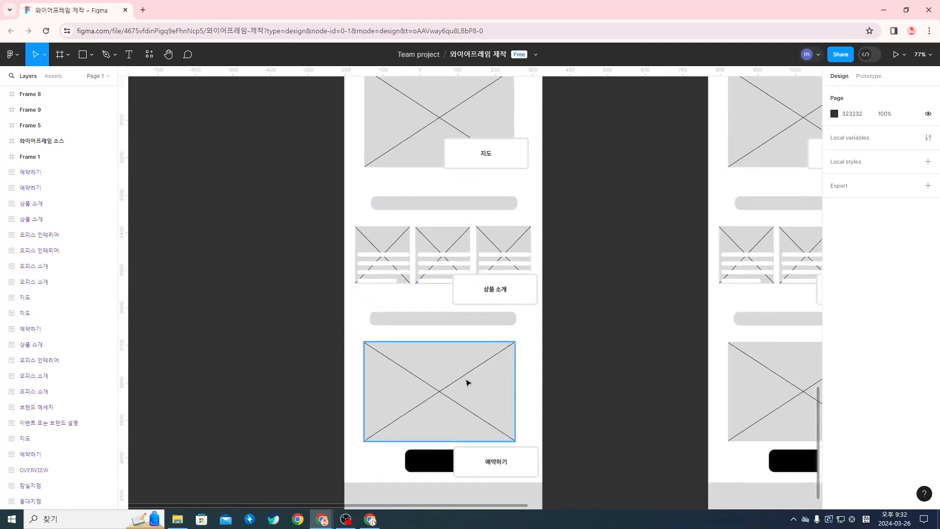
scroll(475, 395, down, 3)
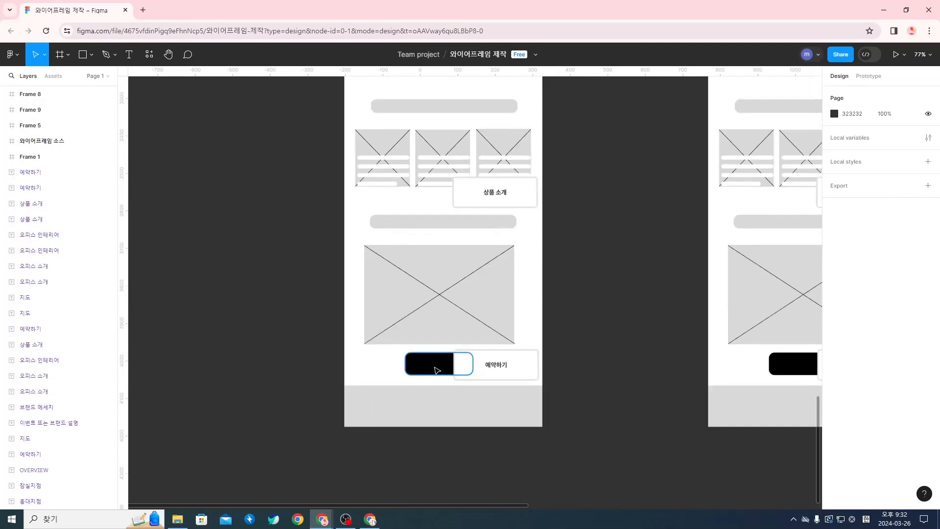
scroll(462, 349, up, 11)
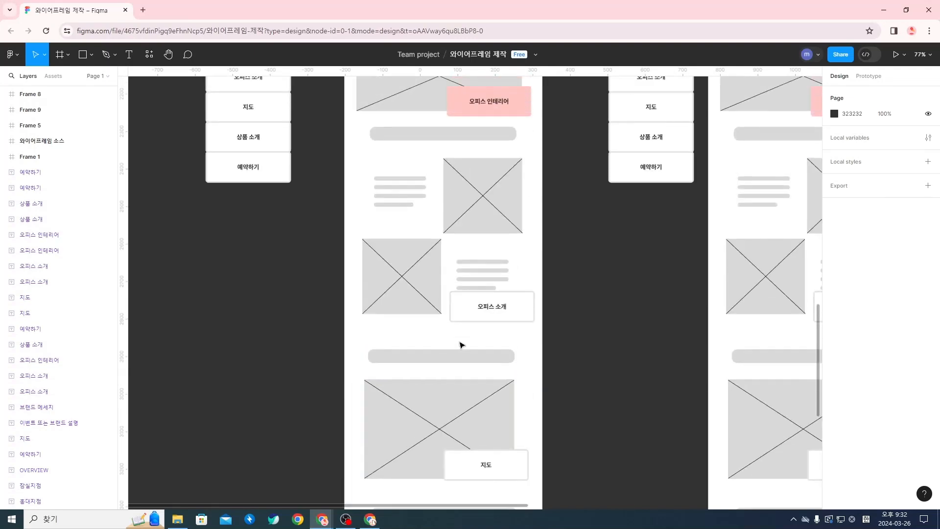
Compare the layouts of the 홍대지점 and 잠실지점 branch wireframes.
scroll(462, 346, up, 3)
scroll(462, 346, right, 8)
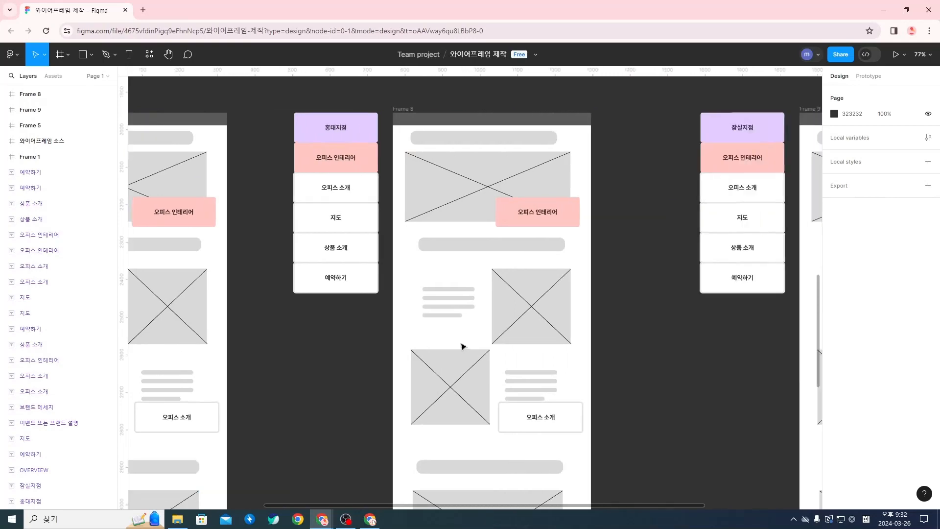
scroll(467, 349, right, 8)
scroll(472, 350, left, 5)
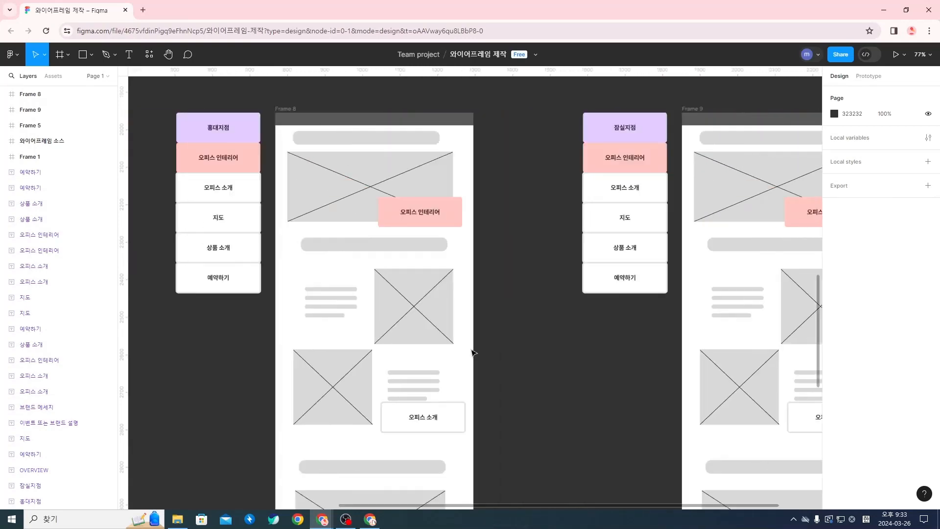
scroll(473, 352, right, 11)
Restore the Figma window to half-screen size beside the Notion page, with the Frame 1 wireframe in view.
click(906, 11)
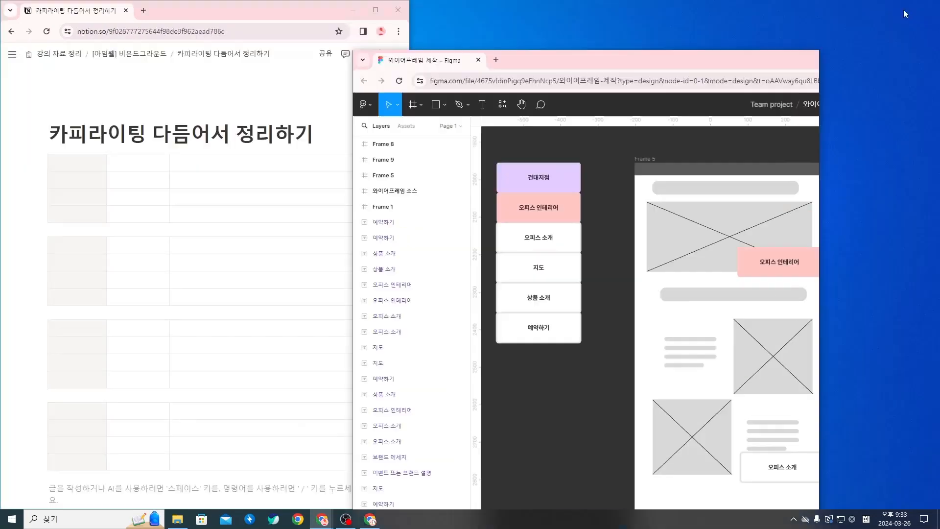
drag(630, 58, 678, 18)
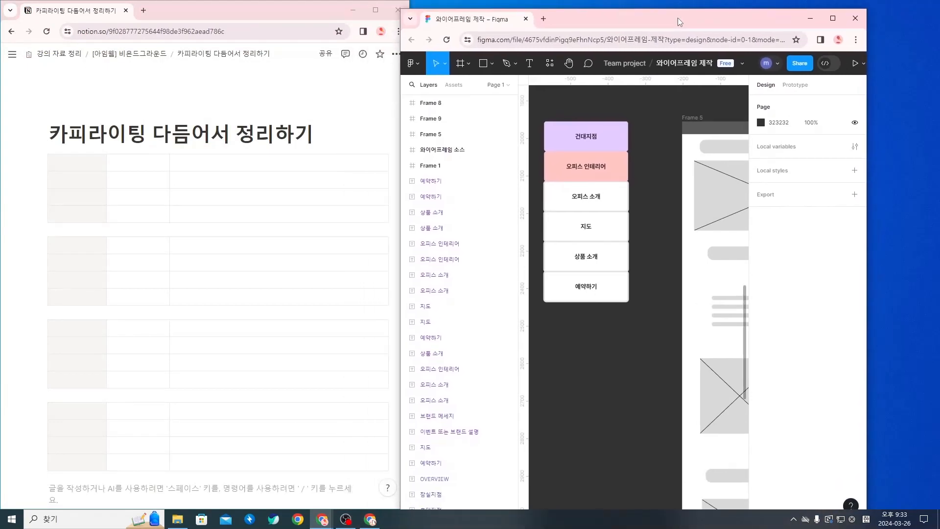
key(super+Right)
scroll(631, 289, right, 5)
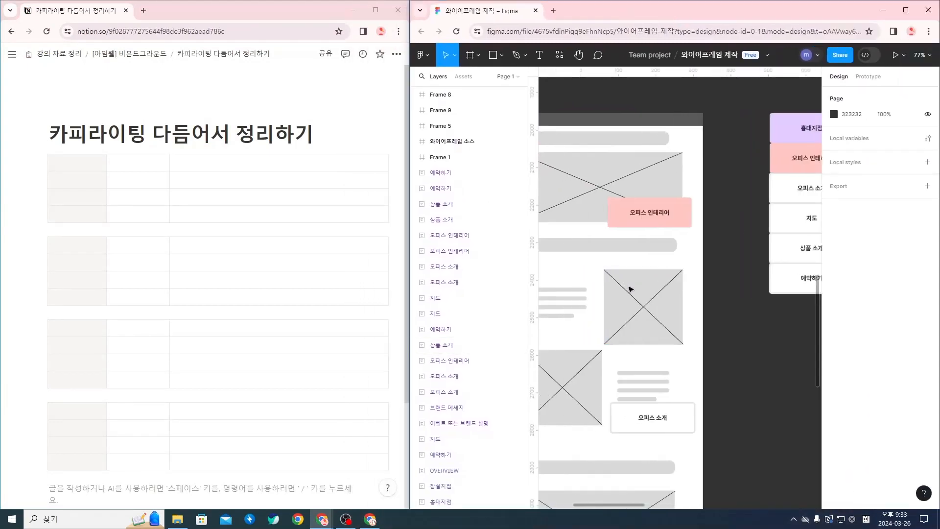
scroll(631, 289, up, 15)
scroll(675, 294, left, 3)
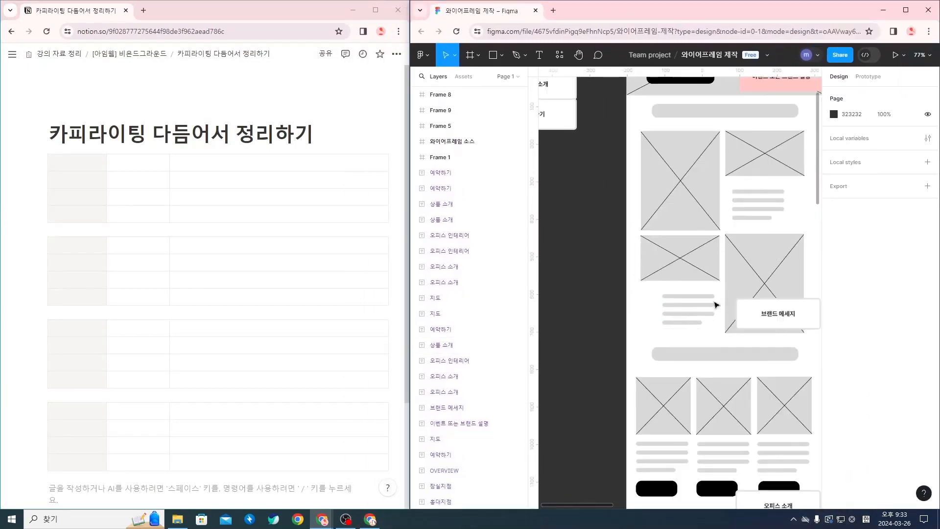
scroll(716, 305, up, 5)
scroll(714, 305, down, 2)
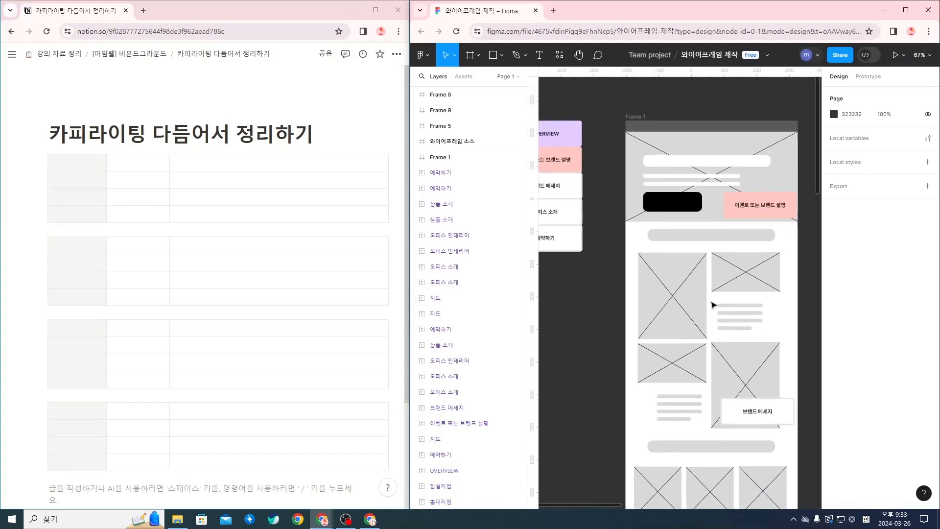
scroll(713, 305, right, 1)
Add a bold OVERVIEW heading between the Notion page's title and the first table.
click(305, 156)
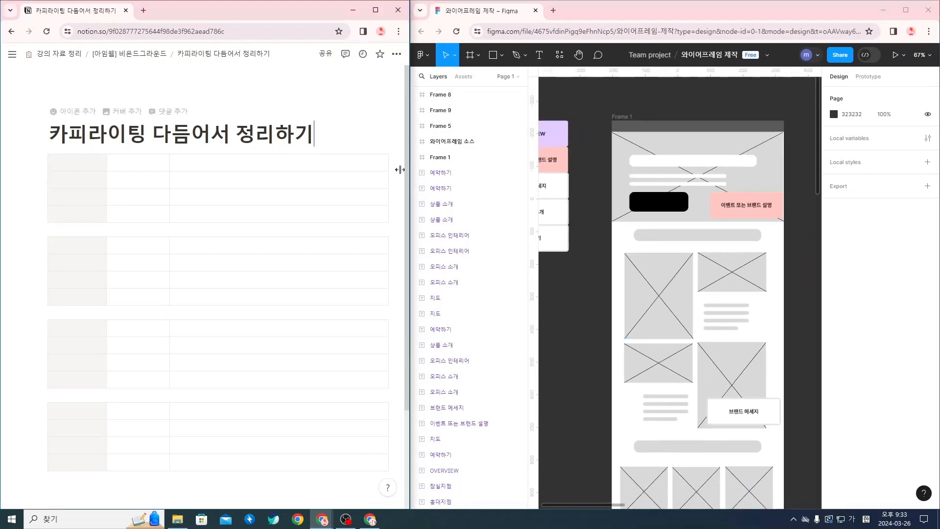
key(Return)
text(ㅐㅠㄷ)
key(BackSpace)
key(BackSpace)
key(BackSpace)
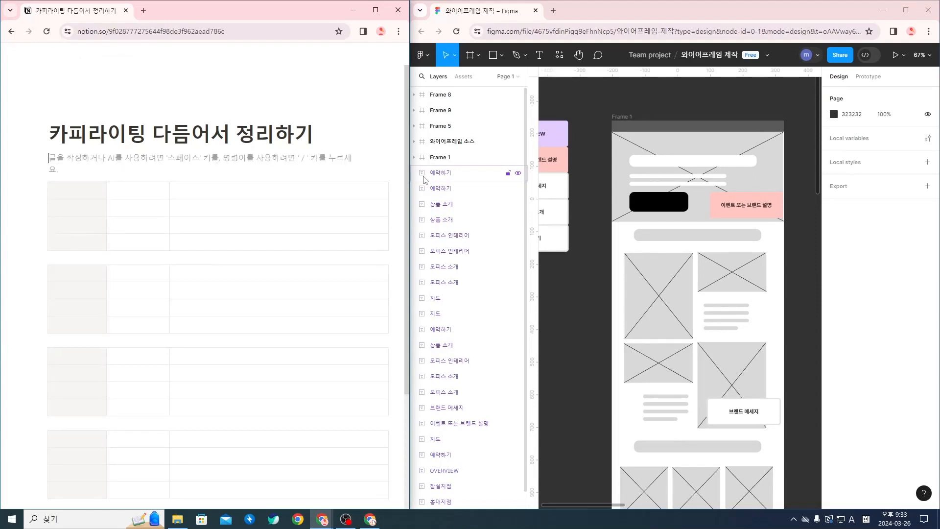
key(Hangul)
text(OVERVIEW)
key(shift+Home)
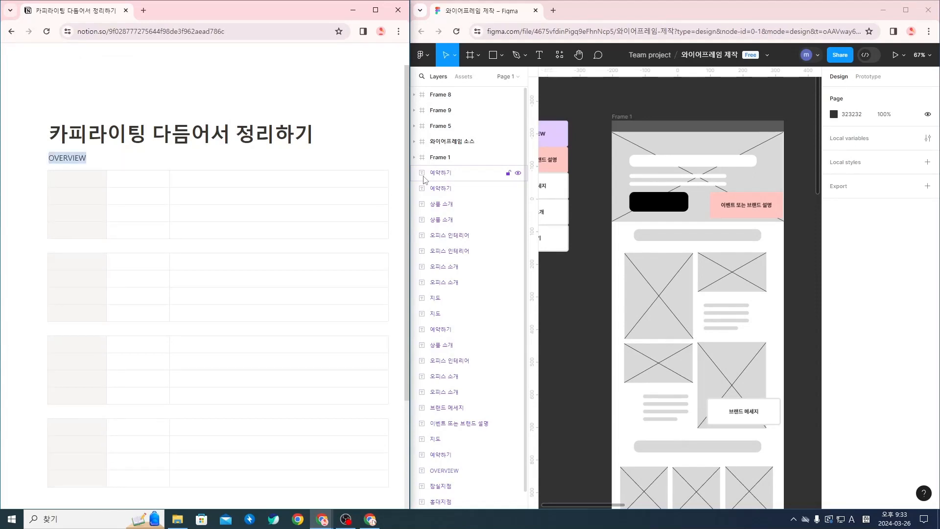
key(ctrl+b)
click(188, 239)
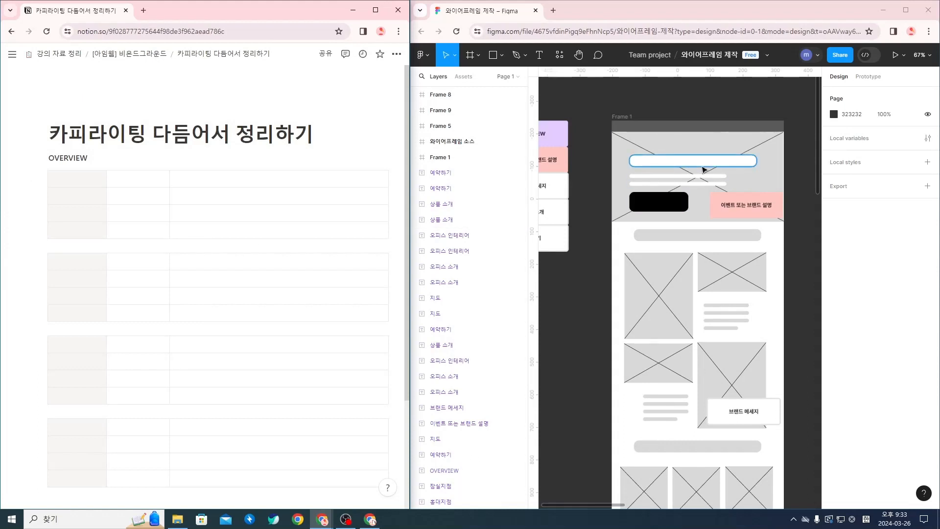
click(77, 179)
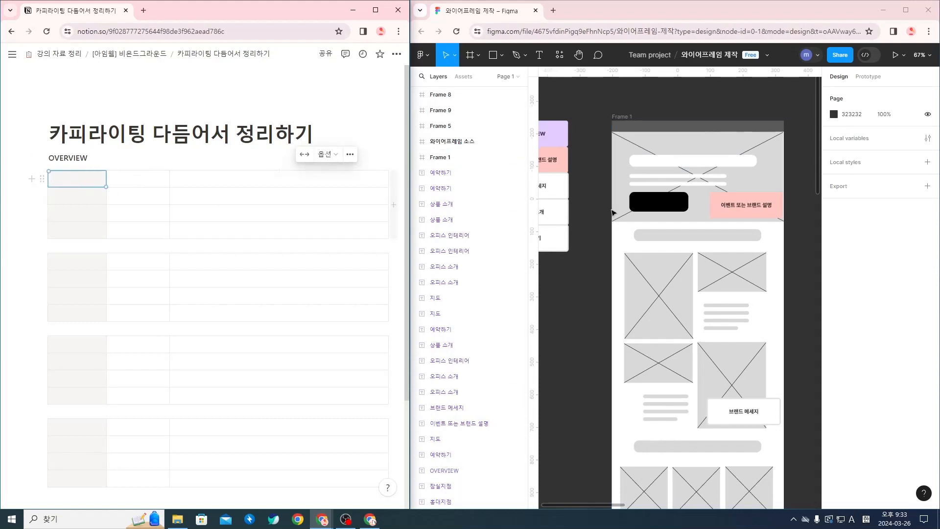
text(ap)
key(BackSpace)
key(BackSpace)
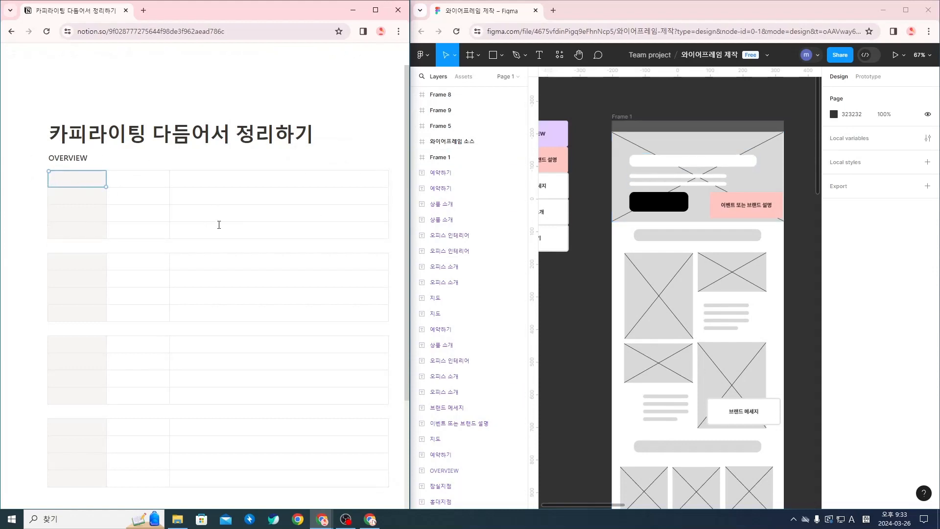
key(Hangul)
text(헤)
key(BackSpace)
Copy the 이벤트 또는 브랜드 설명 label from the Figma OVERVIEW list into the first cell of the first Notion table.
scroll(637, 230, left, 2)
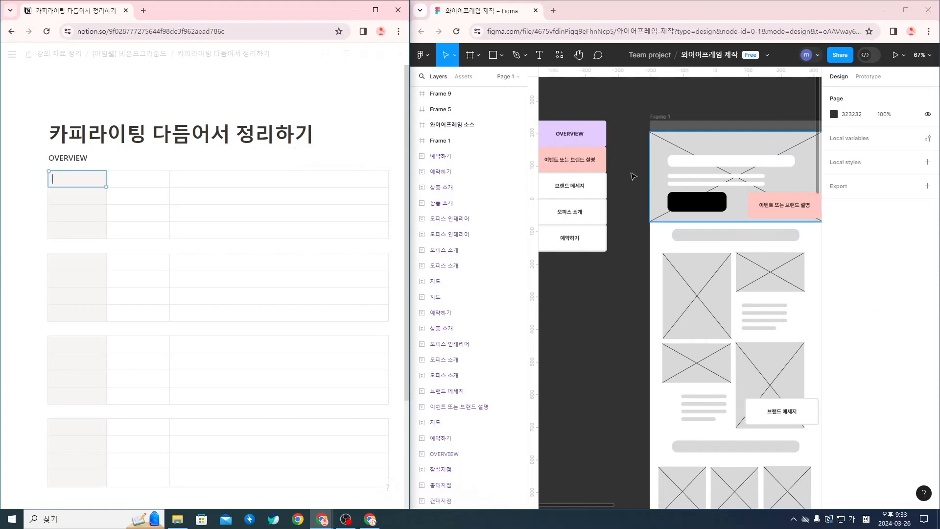
double_click(574, 164)
key(ctrl+c)
click(74, 180)
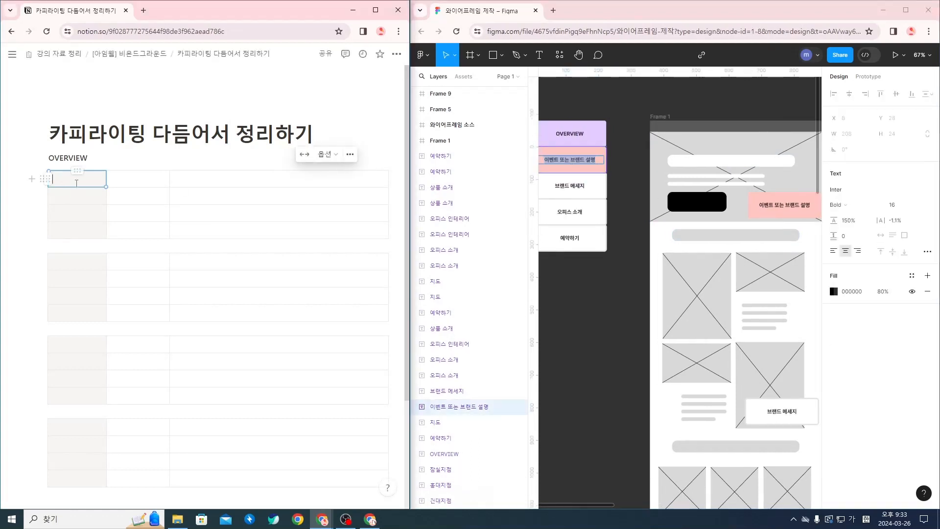
key(ctrl+v)
Enter 제목 in the second column of the first table's first row, leaving the third column empty.
click(149, 190)
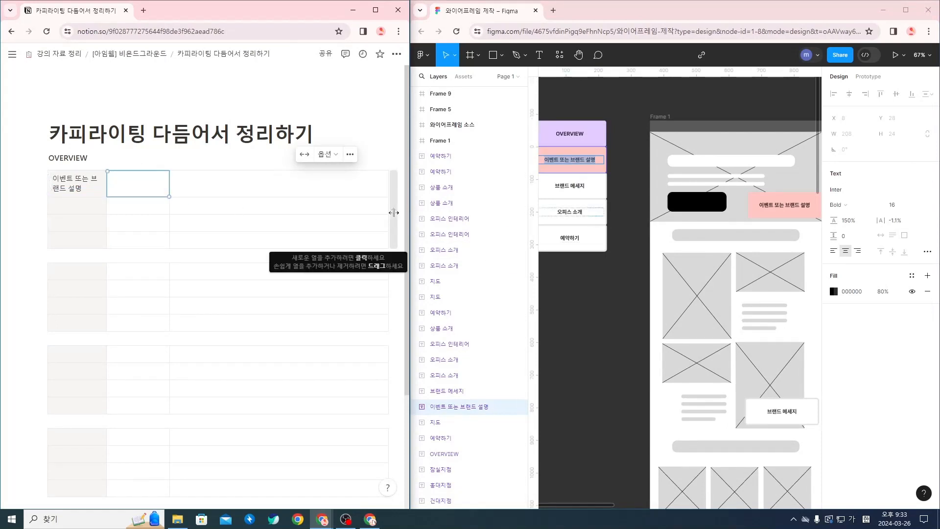
text(제목)
key(Tab)
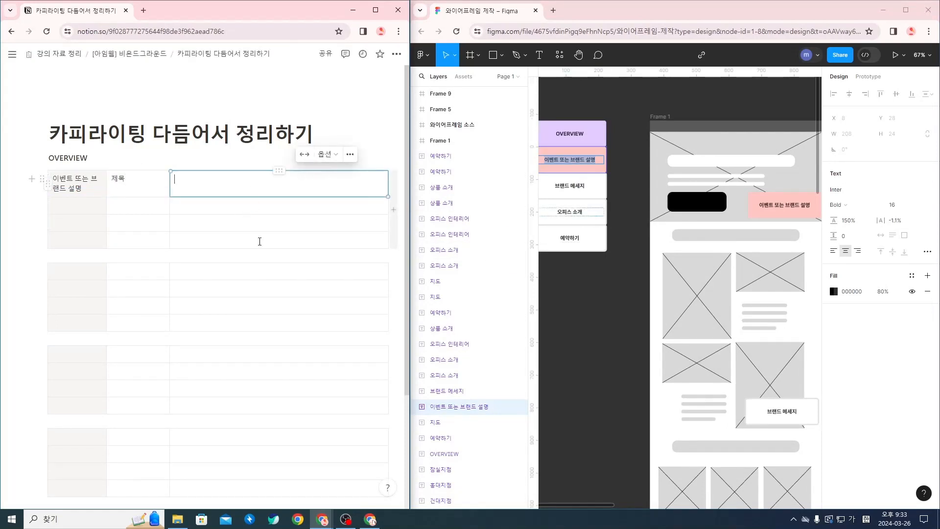
key(Tab)
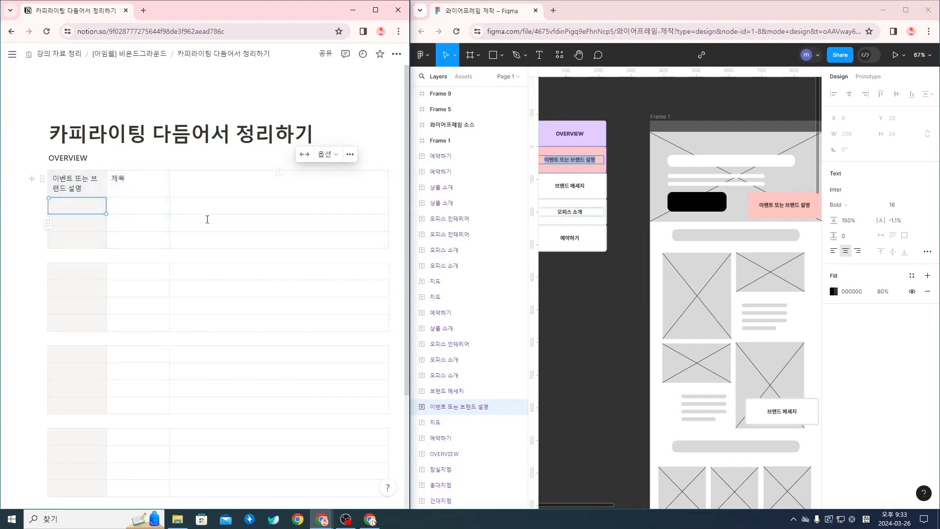
Add two more blank rows to the first Notion table by duplicating its empty second row twice.
click(48, 205)
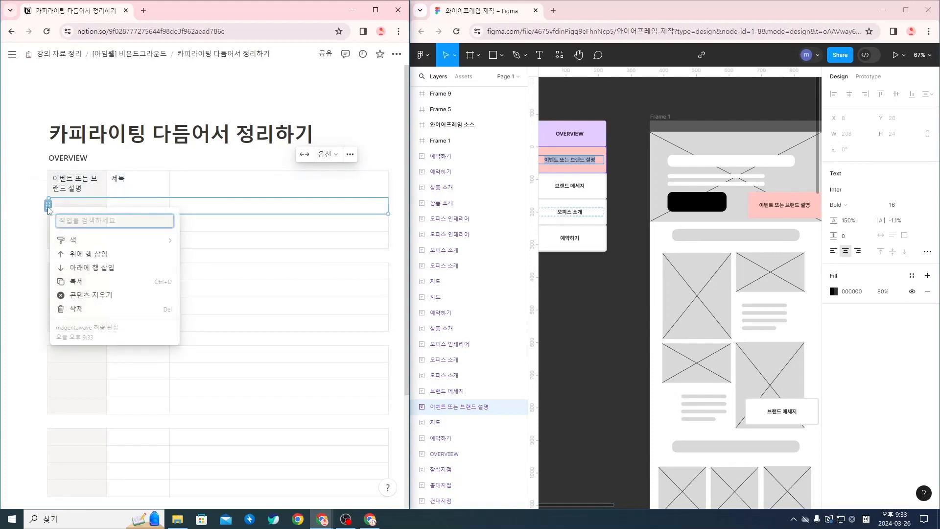
click(76, 281)
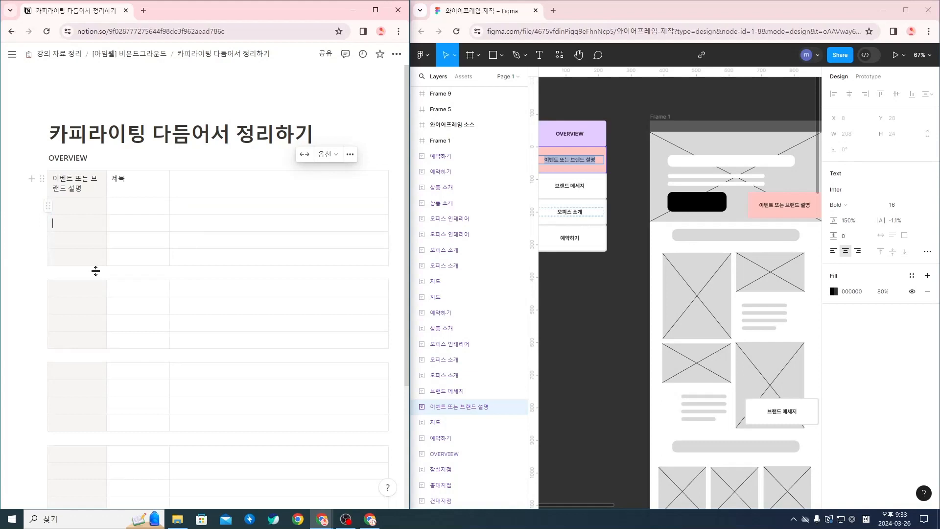
click(48, 206)
click(49, 209)
click(91, 267)
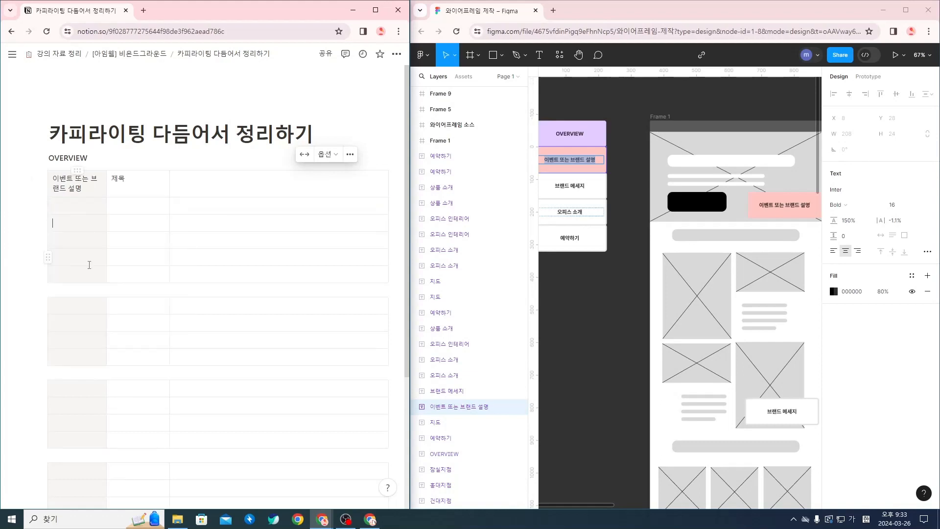
Enter 건대 프리미엄 공유오피스 신규 멤버 혜택 as the 제목 copy in the first table's third column.
click(152, 206)
click(233, 182)
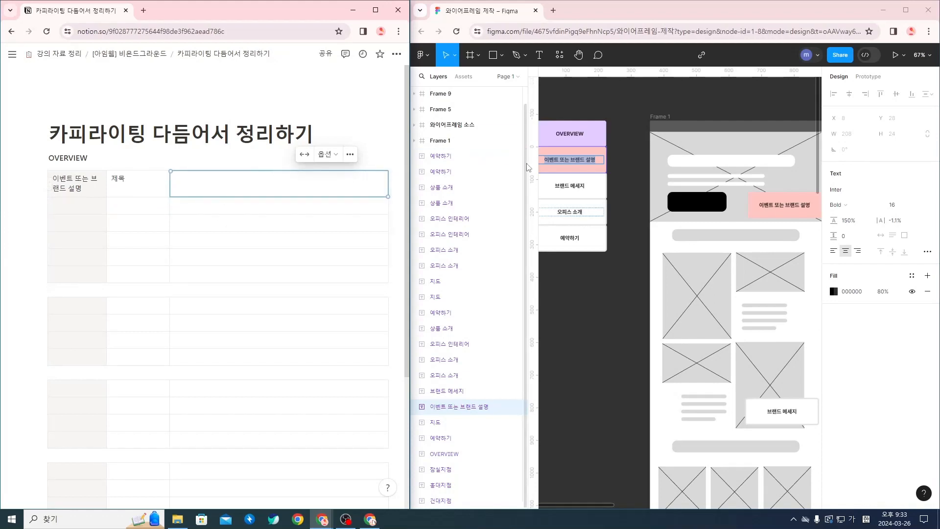
click(686, 162)
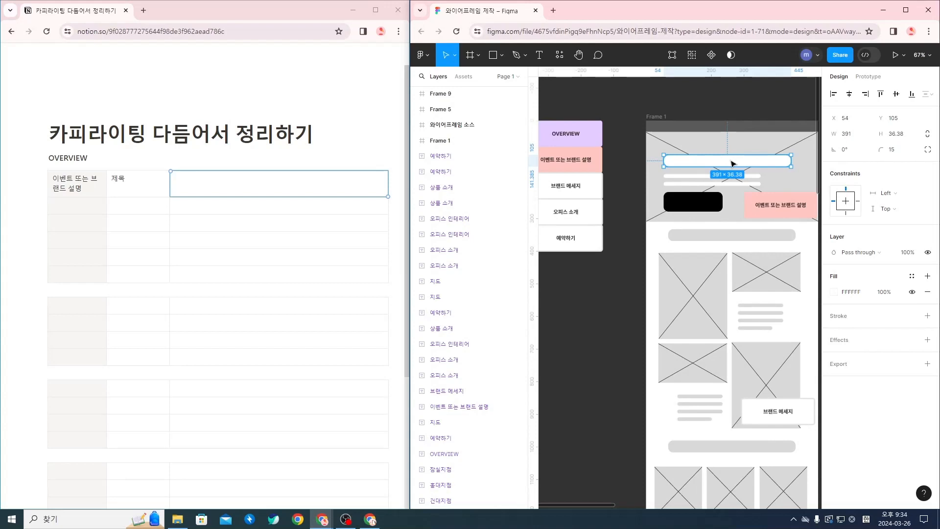
click(251, 186)
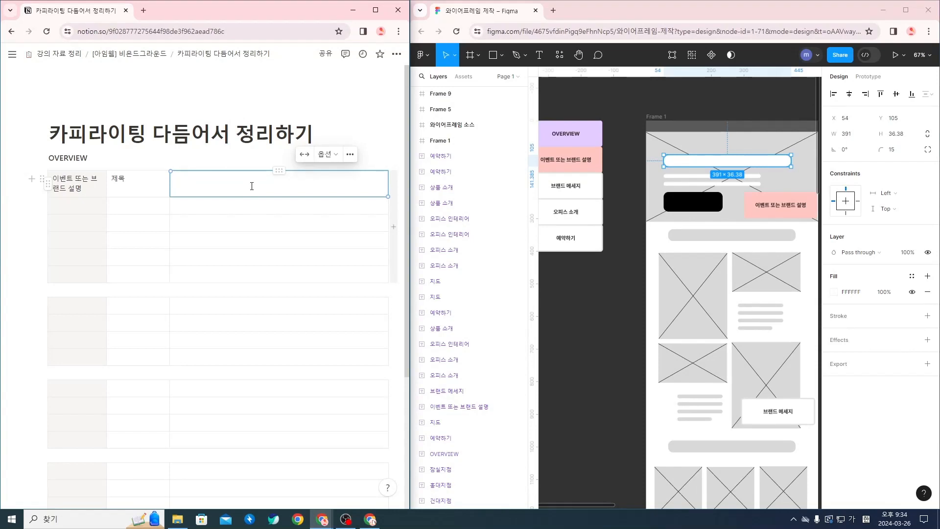
text(건대 프레)
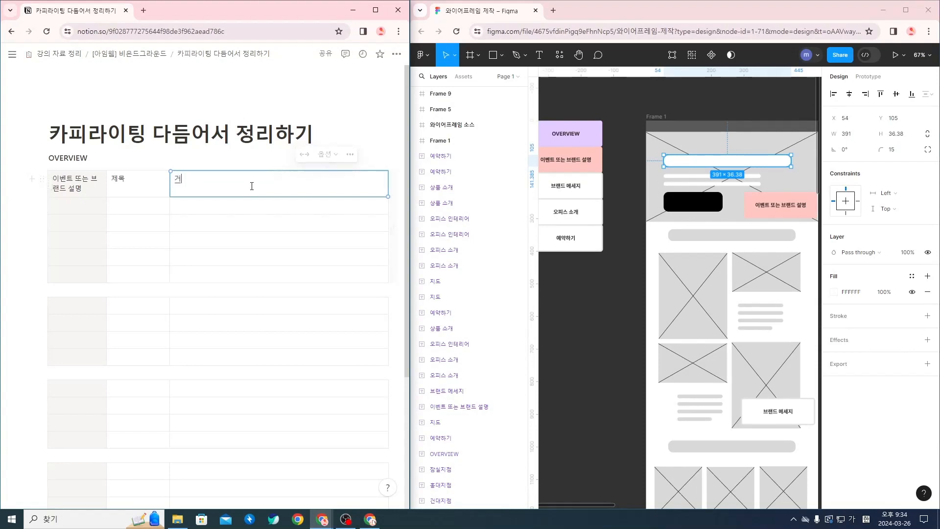
text(미엄 공유오피)
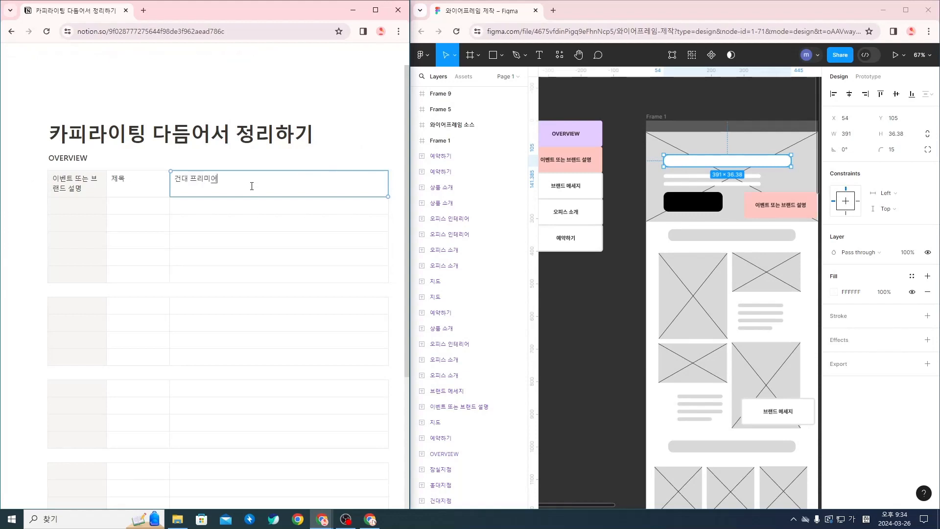
key(BackSpace)
key(BackSpace)
key(BackSpace)
key(BackSpace)
text(유옾)
text(피스 신규 멤베)
key(BackSpace)
text(버 혜택)
Label the second row of the first table 서브 제목 in its middle column.
click(299, 224)
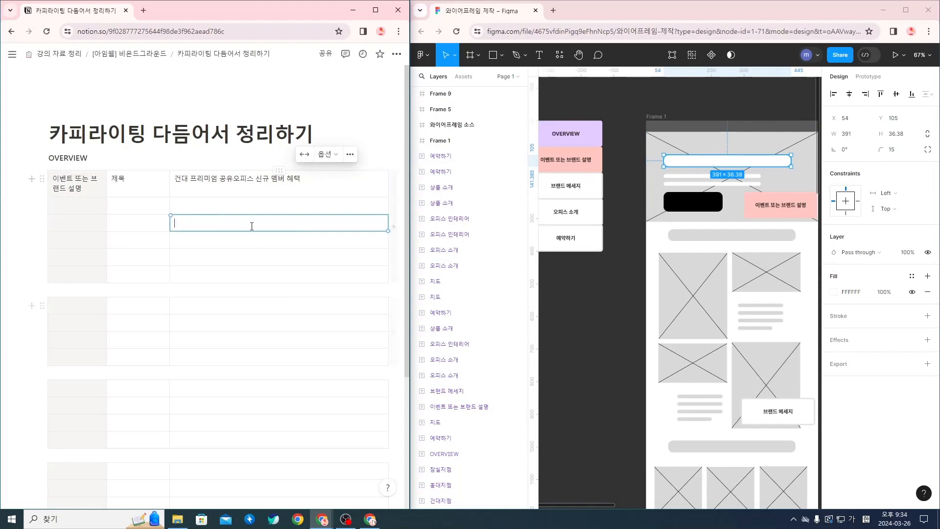
click(226, 204)
key(shift+Tab)
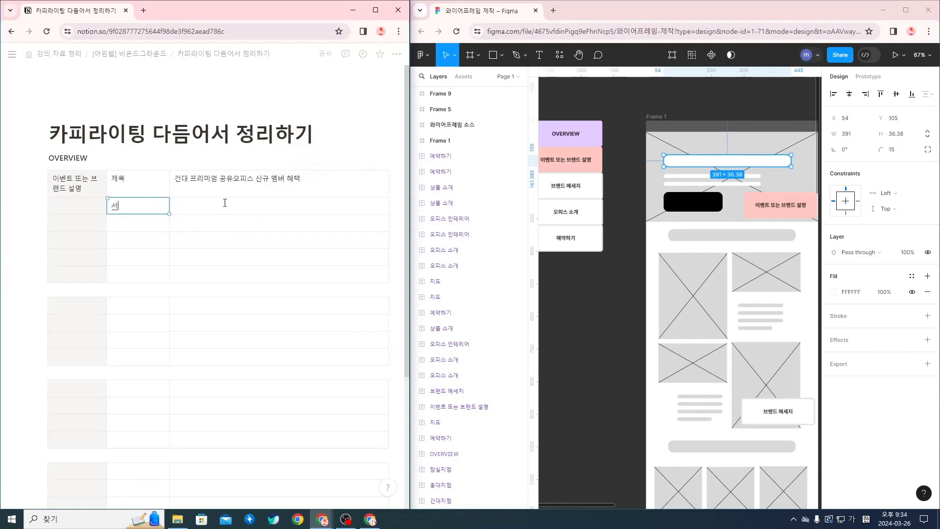
text(서브 ㅔ)
text(목)
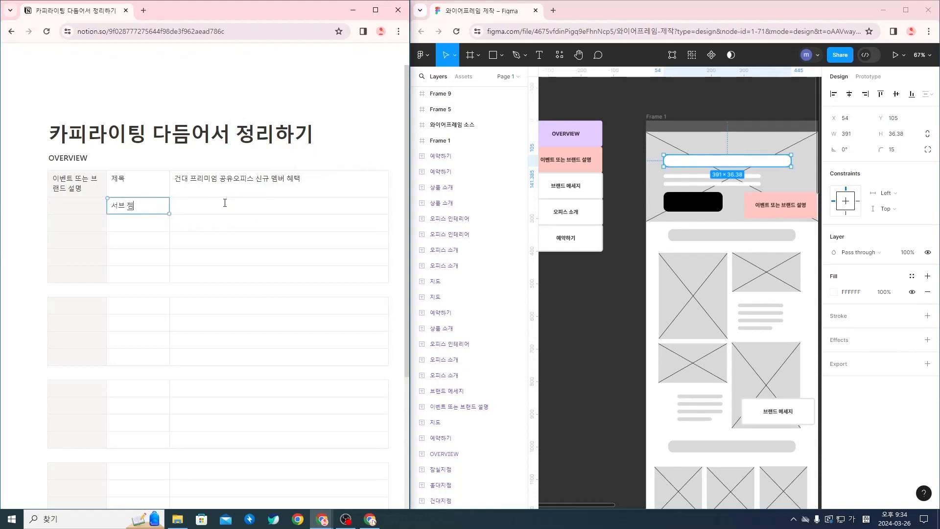
Enter 프리랜서, 재택근무자를 위한 1인 몰입형 오피스 as the copy beside 서브 제목, matching the wireframe's thin text bars.
click(688, 184)
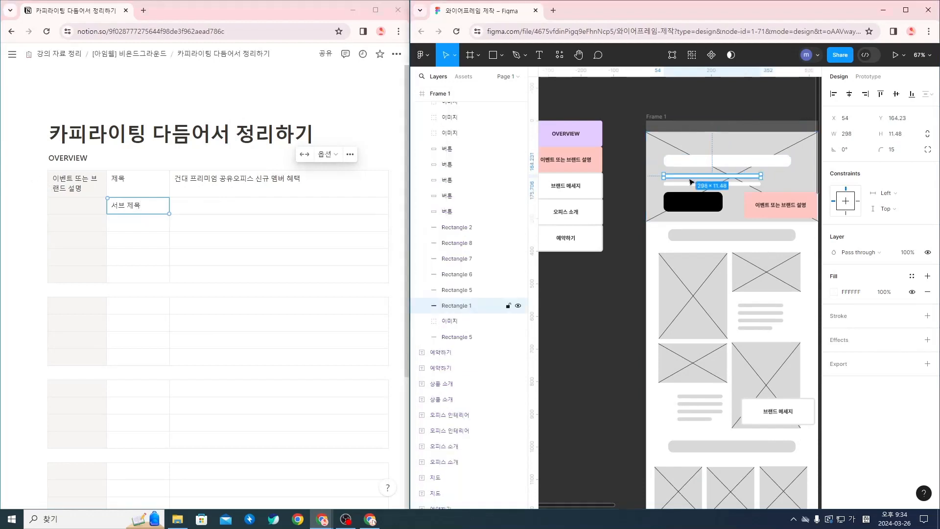
click(200, 202)
text(프리랜서, 재)
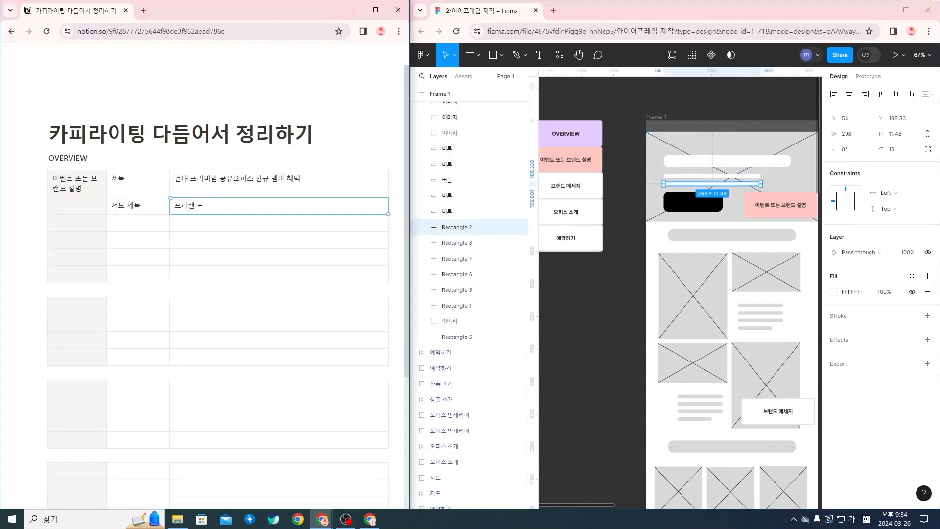
text(택근무자를 위한 1인 몰입형)
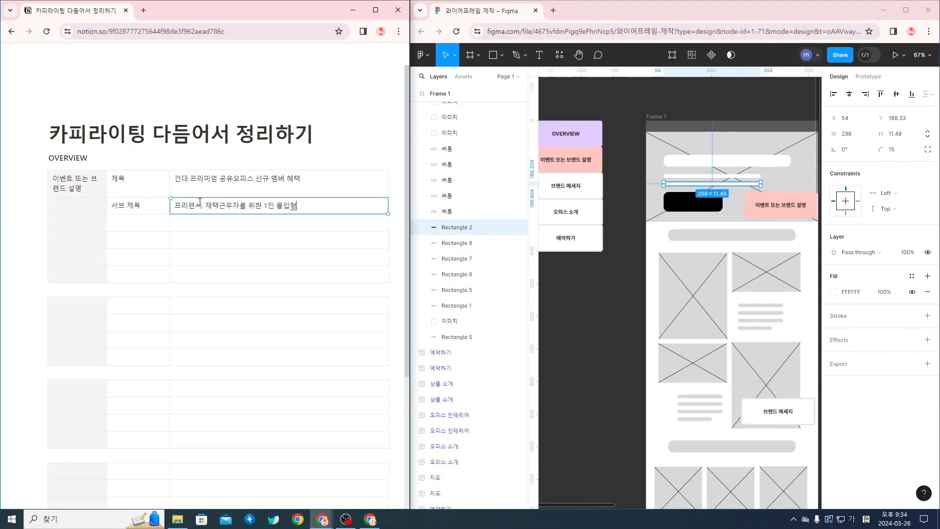
text( 오피스)
Label the third row of the first table 버튼, matching the black button in the Figma wireframe.
click(132, 224)
click(699, 210)
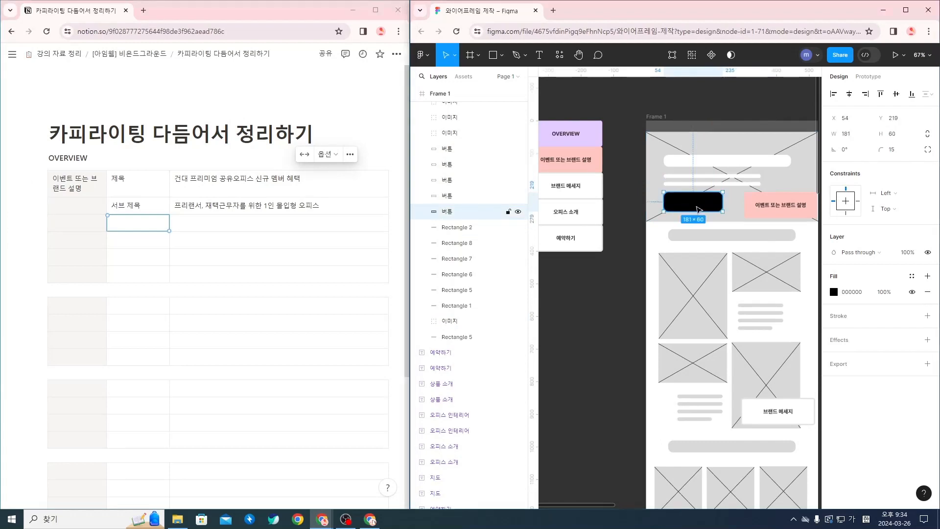
click(146, 221)
text(버튼)
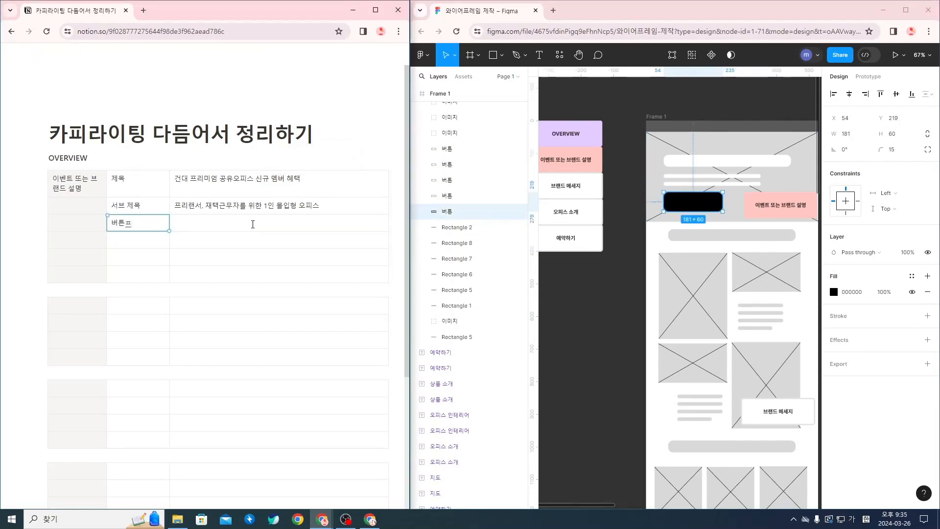
Enter View More → as the copy beside the 버튼 label.
click(252, 225)
key(Hangul)
text(V)
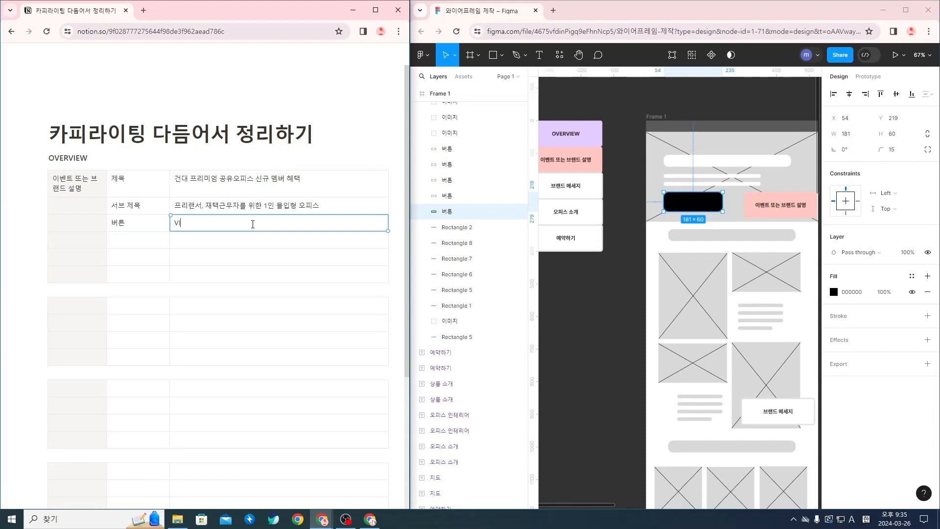
text(iew More)
text(-)
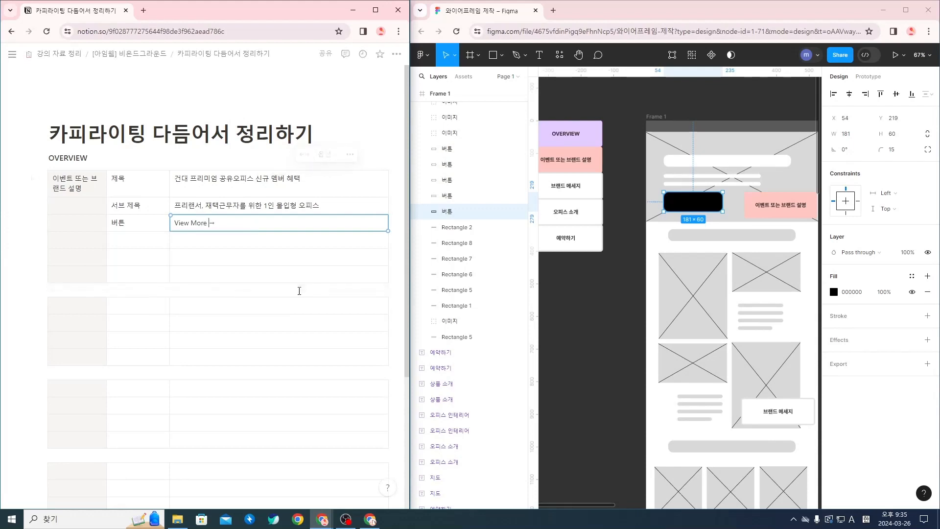
key(Left)
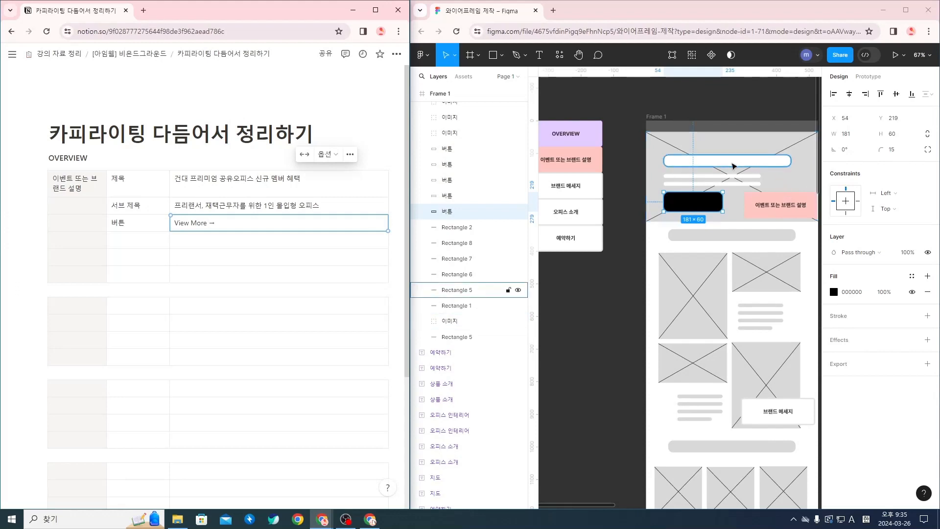
Enter 브랜드 메세지 in the first column of the first table's fourth row.
scroll(712, 226, right, 2)
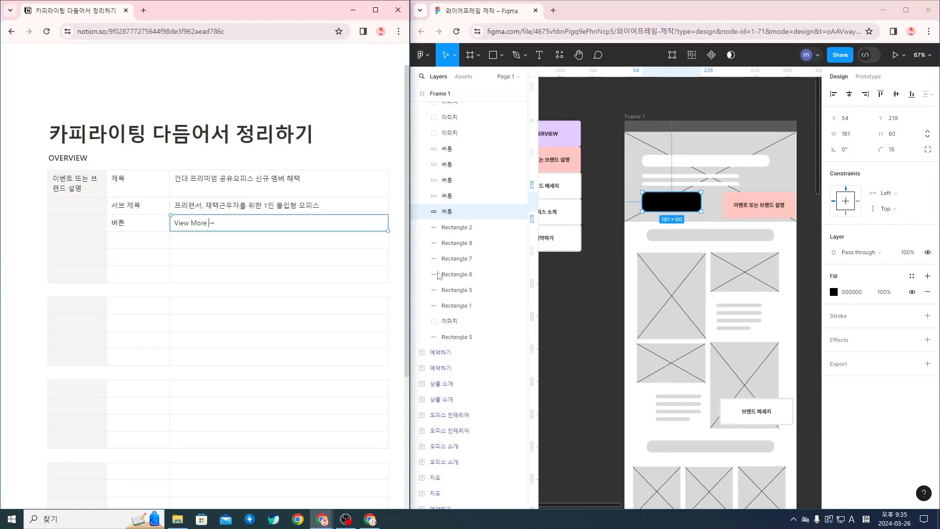
click(73, 245)
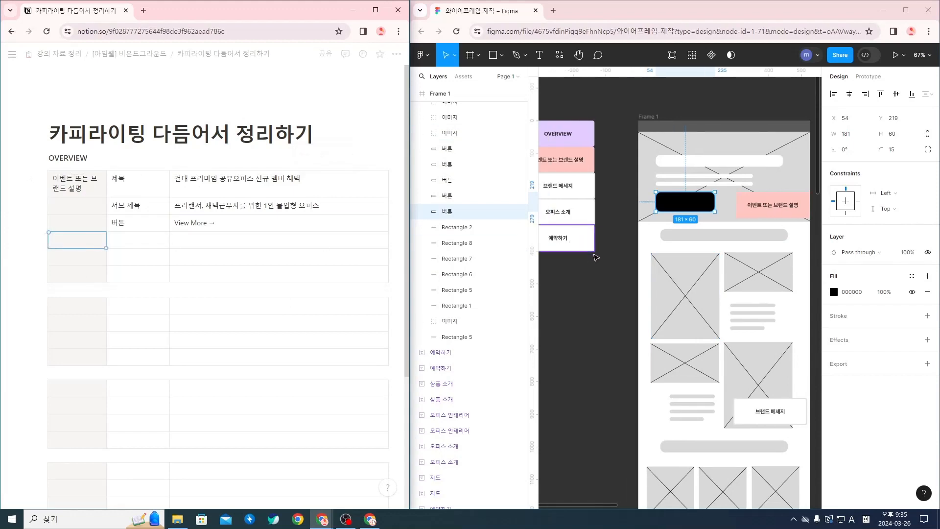
text(브랜드)
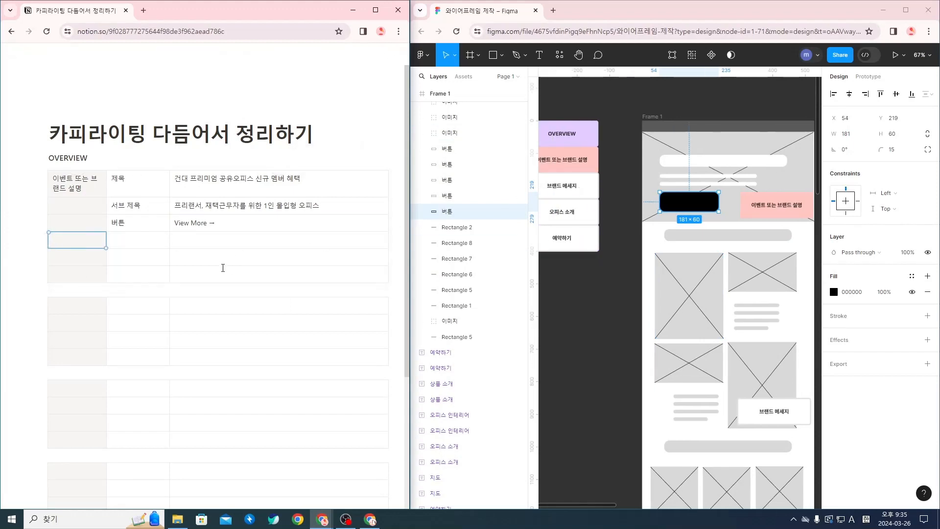
text( 메세지)
In the Figma wireframe, lower the 브랜드 메세지 section's title bar slightly and place a copy of the hero's thin subtitle bar above it.
click(730, 236)
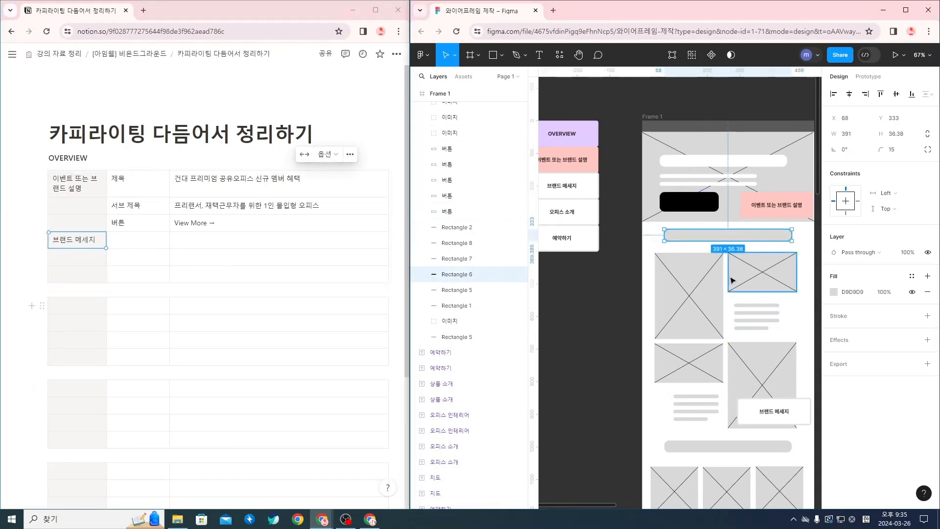
scroll(730, 277, up, 2)
drag(747, 228, 745, 238)
drag(738, 162, 758, 223)
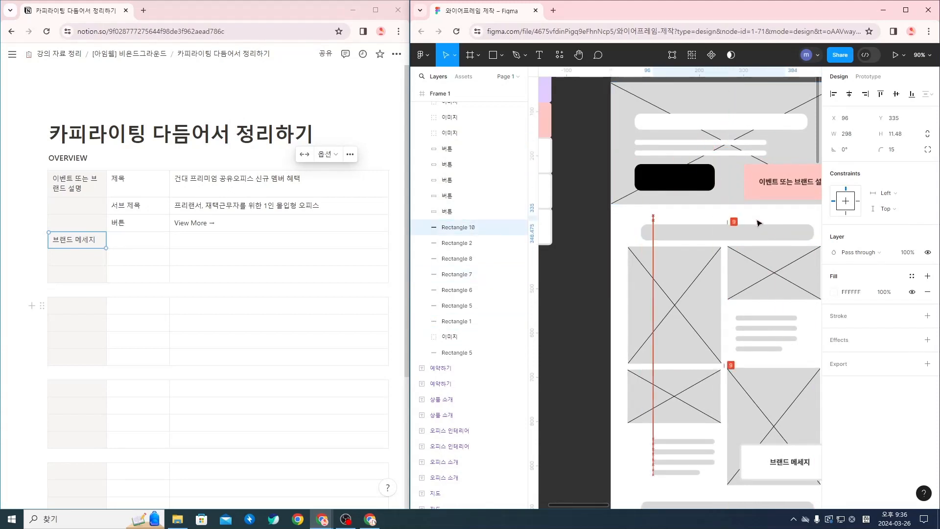
Recolor the copied subtitle bar to A59292 and shift it to X 107, roughly centered above the section's title bar.
click(833, 292)
drag(783, 304, 718, 297)
click(637, 230)
scroll(636, 230, right, 1)
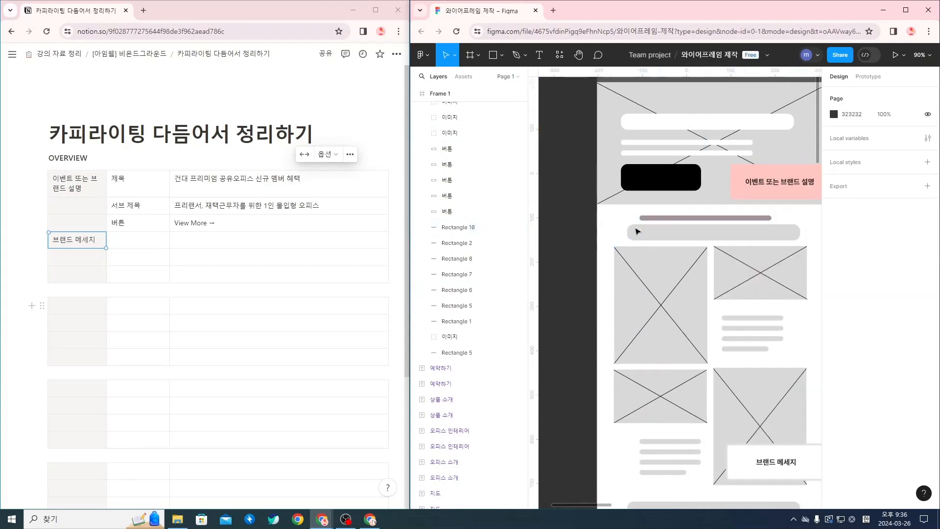
drag(715, 220, 720, 220)
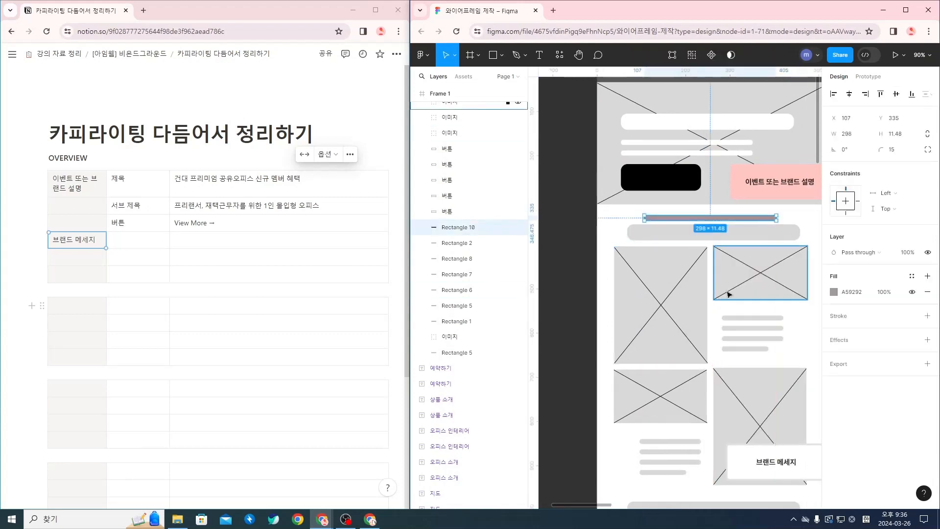
scroll(735, 343, down, 5)
scroll(725, 398, up, 5)
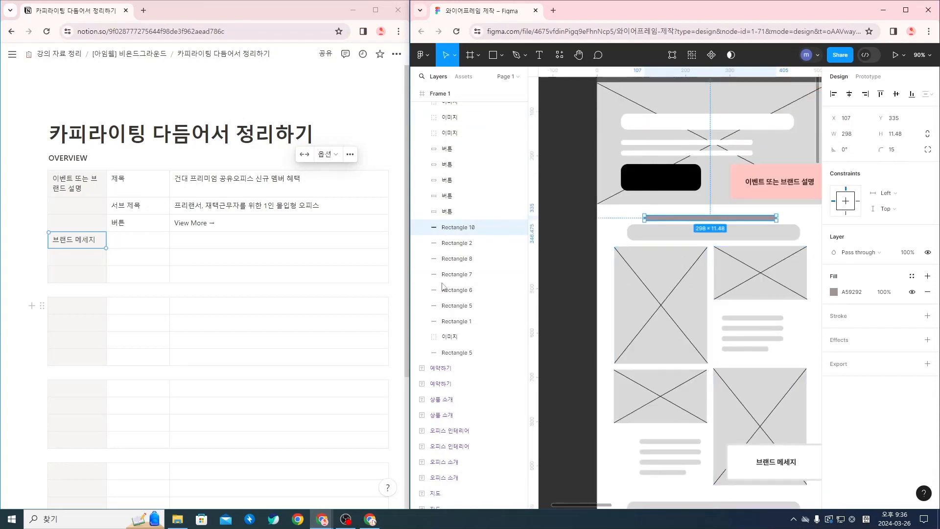
Label the 브랜드 메세지 row 서브 제목 in the Notion table and enter 결코 가볍게 붙이지 않았습니다. as its copy.
click(139, 241)
text(서)
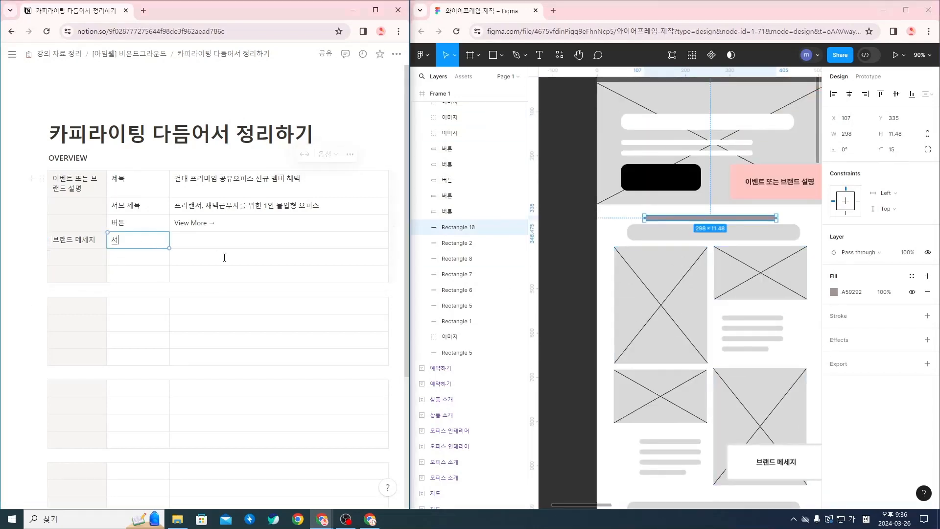
text(브 제)
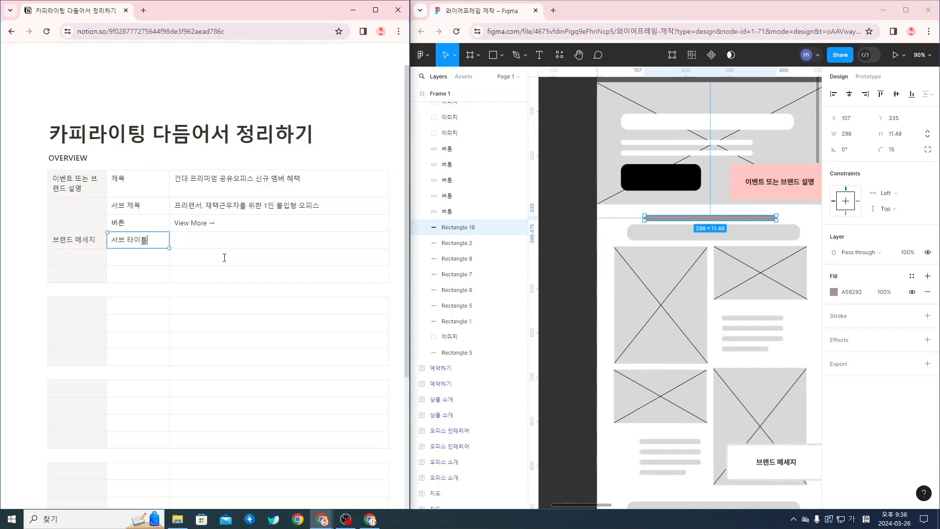
text(목)
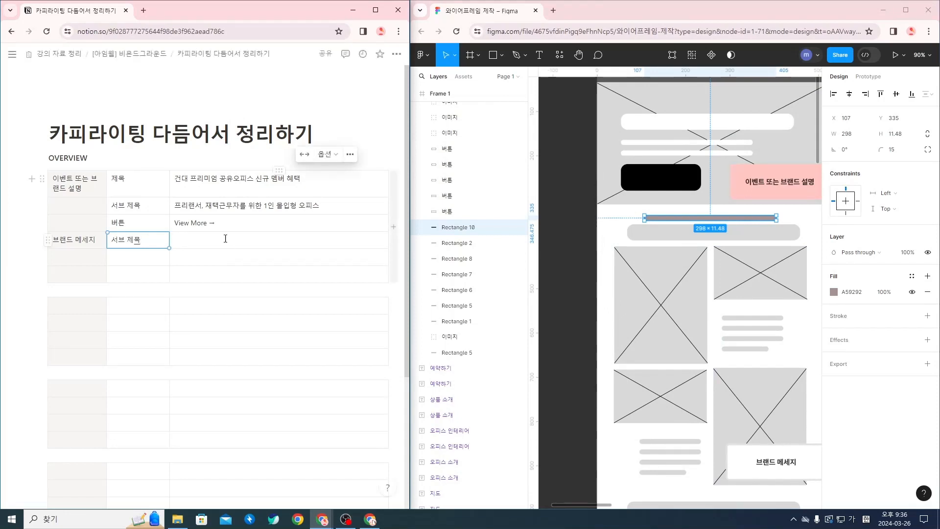
click(227, 245)
text(결코)
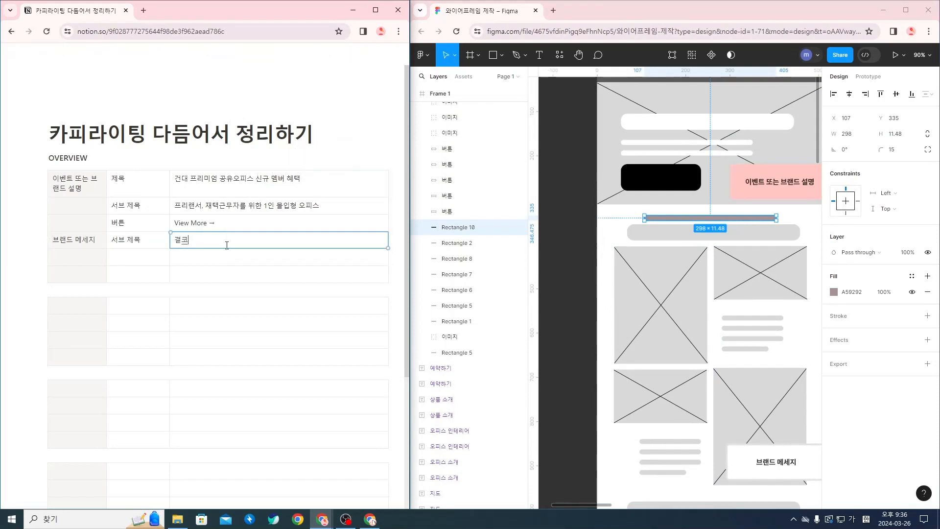
text( 가볍ㄱ게 붙이지 않았습니다.)
Label the fifth row of the first table 제목 and enter 프리미엄이라는 수식어에 관한 책임 as its copy.
click(149, 257)
text(제목)
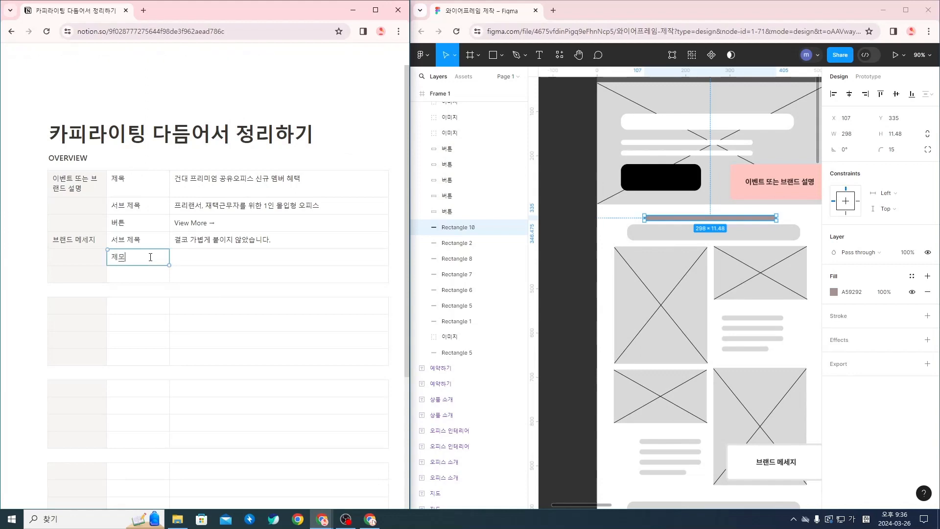
key(Tab)
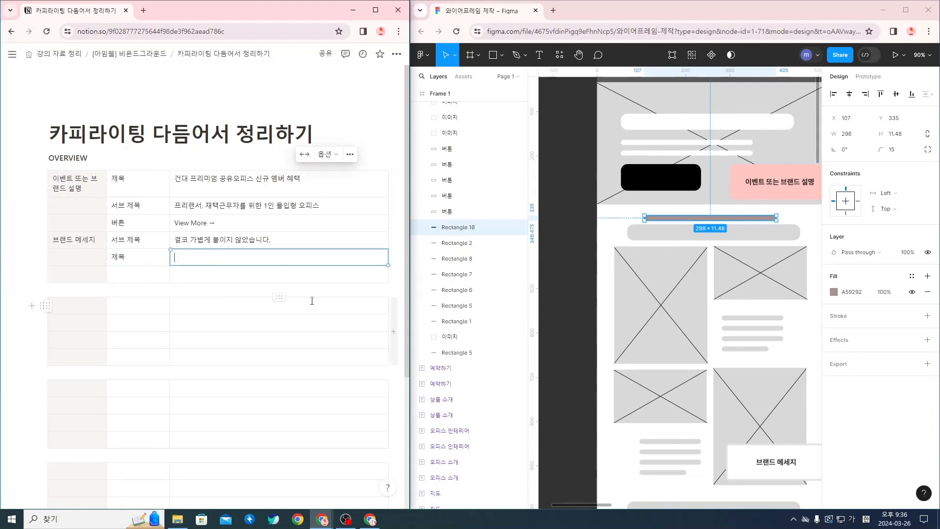
text(프래)
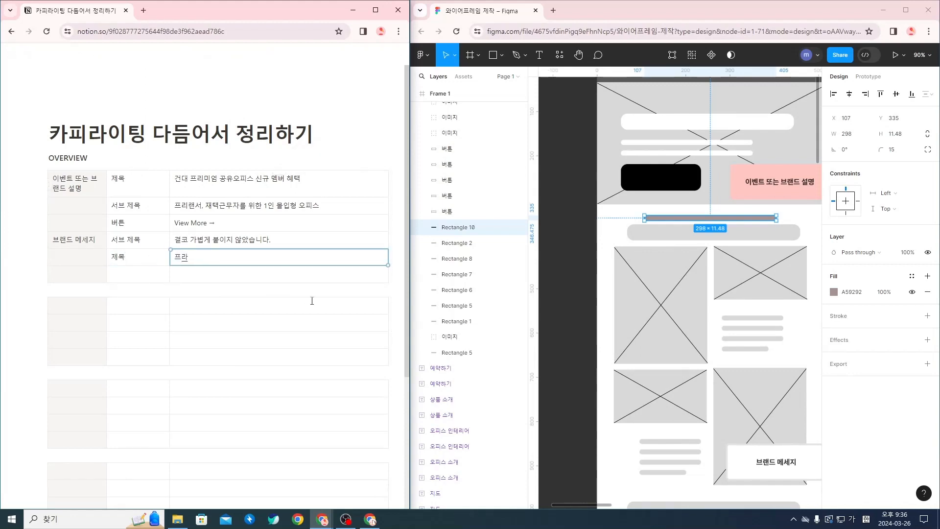
text(리미엄이라는 수식어에 관한 ㅊ책이)
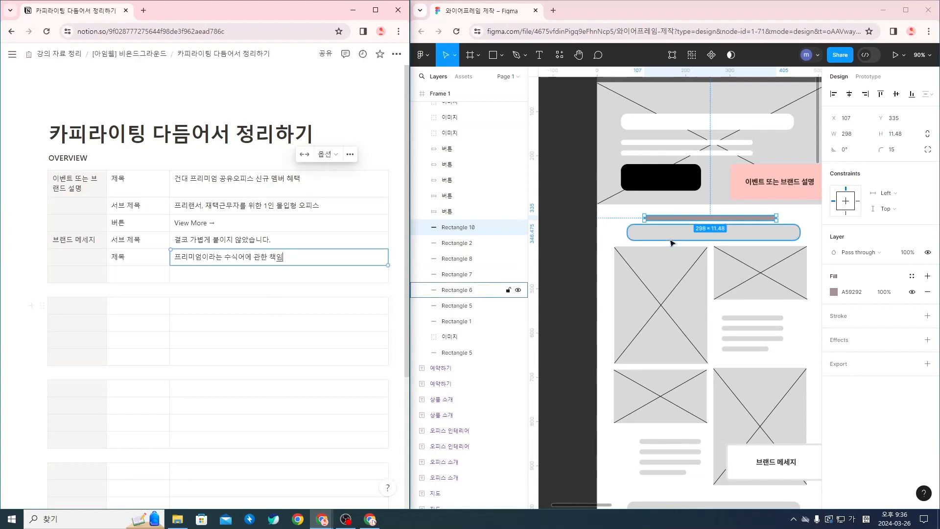
click(740, 286)
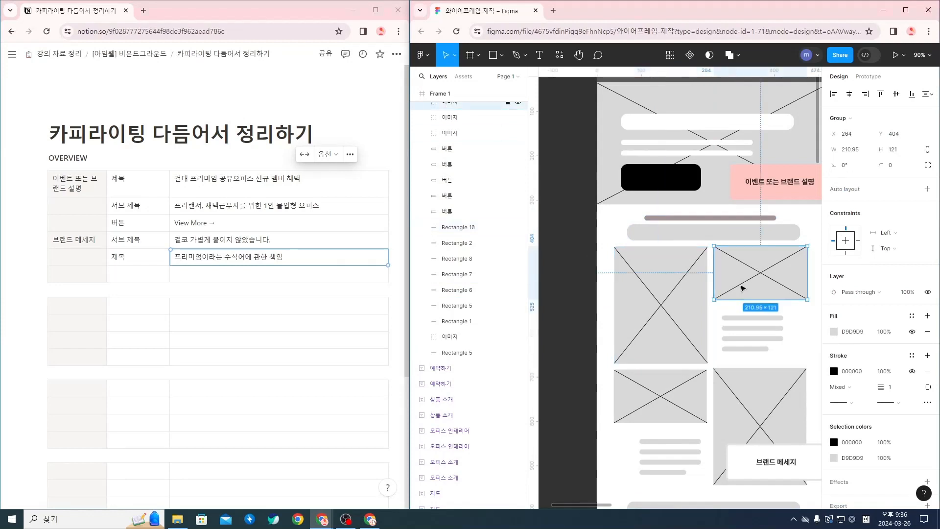
click(752, 326)
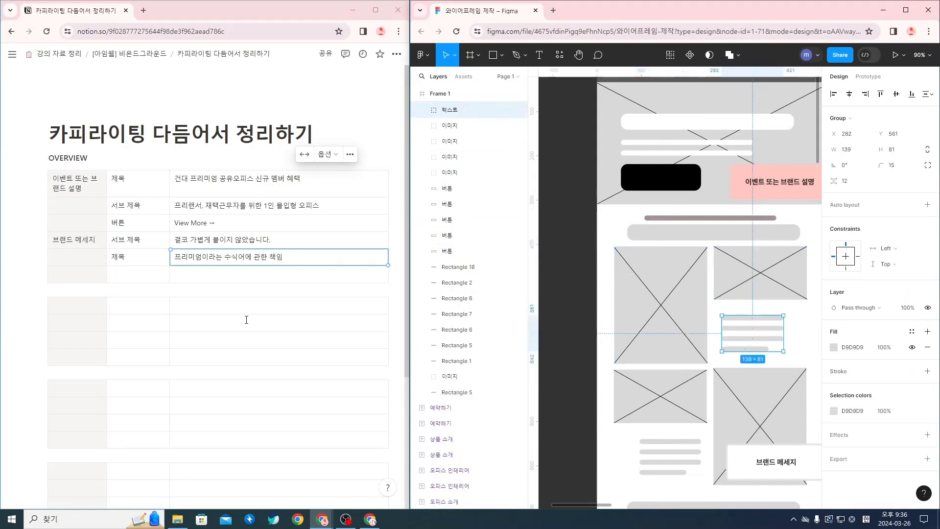
click(147, 274)
click(48, 274)
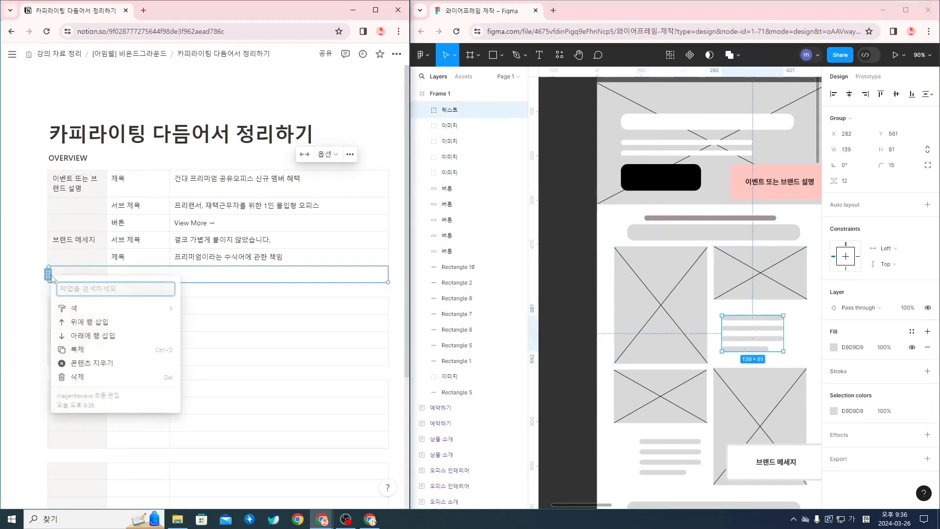
click(100, 336)
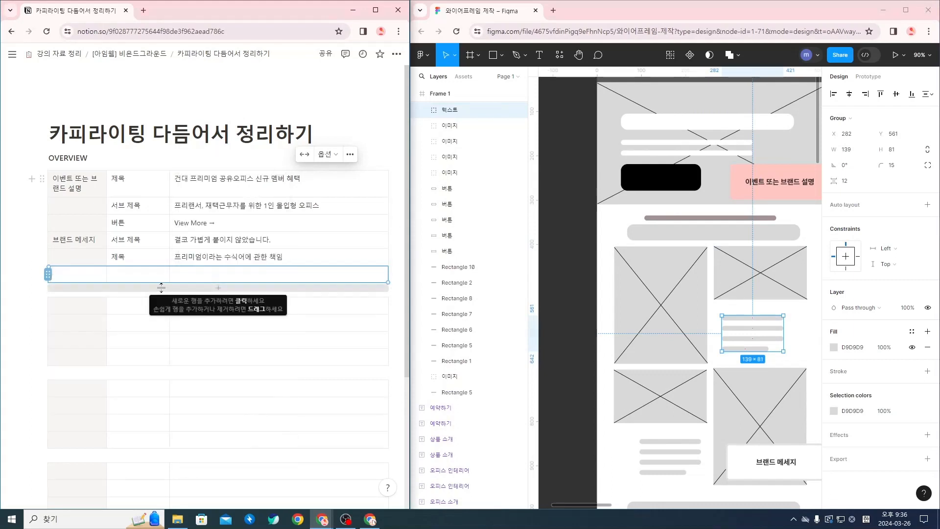
click(138, 289)
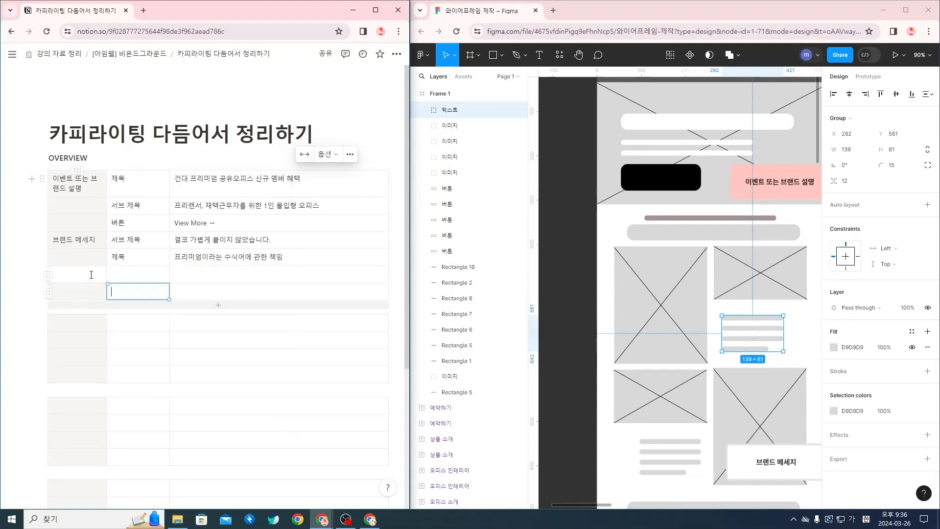
click(90, 272)
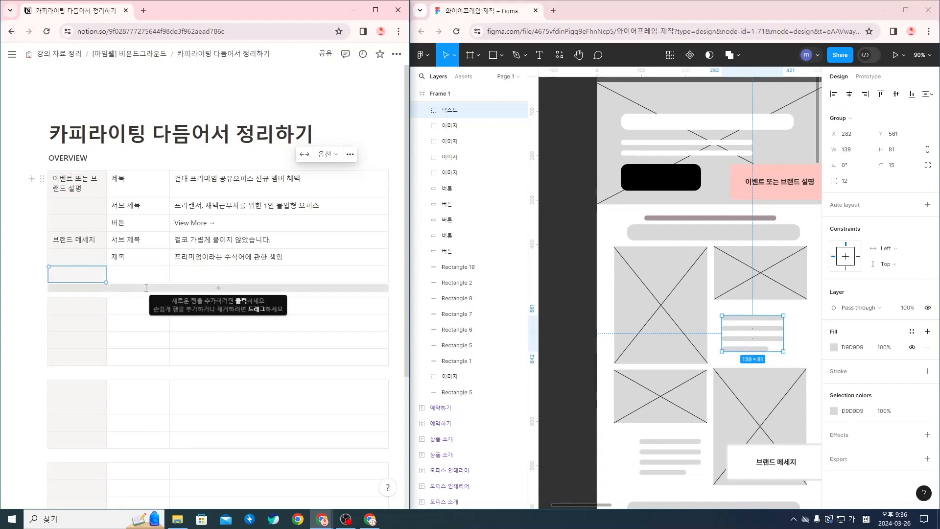
Add four more empty rows to the end of the first Notion table for the remaining 브랜드 메세지 copy.
click(162, 272)
click(182, 288)
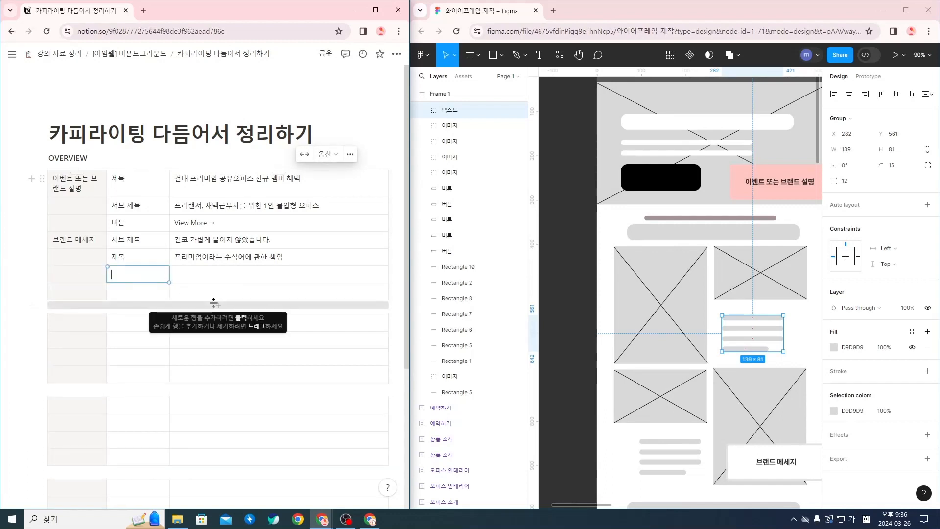
click(213, 305)
click(226, 323)
drag(226, 326, 225, 357)
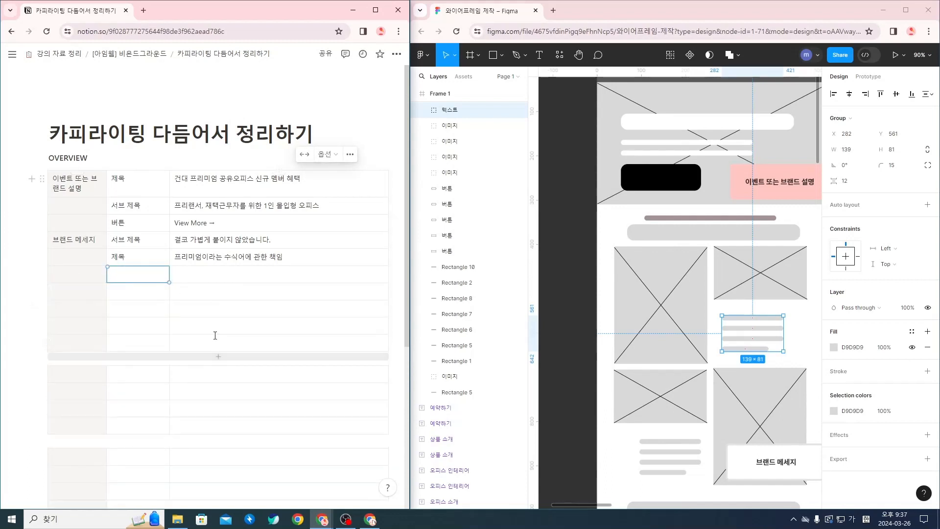
scroll(198, 287, down, 1)
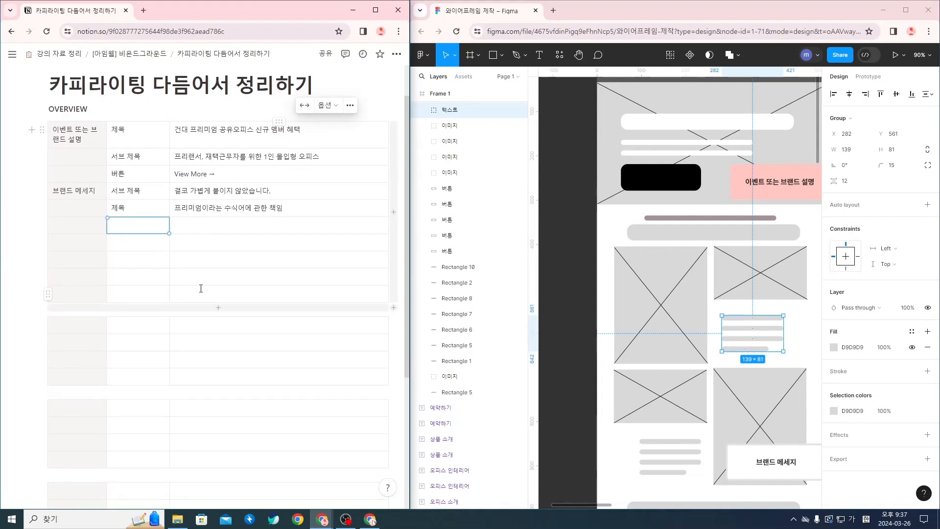
key(Return)
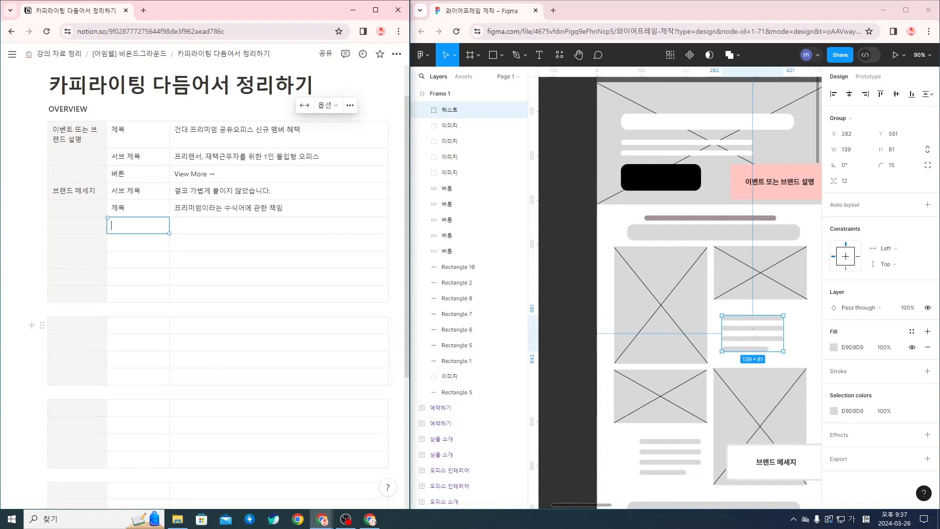
Label the row below 제목 as 이미지 옆 텍스트 제목 and enter BEYONDGROUND는 as its copy.
click(138, 228)
text(이미지 옆)
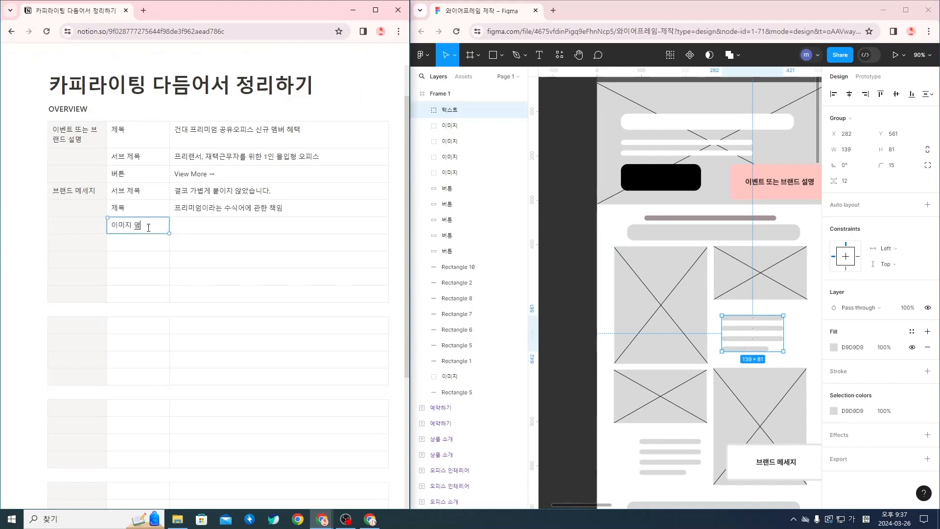
text( 텍스트 제목)
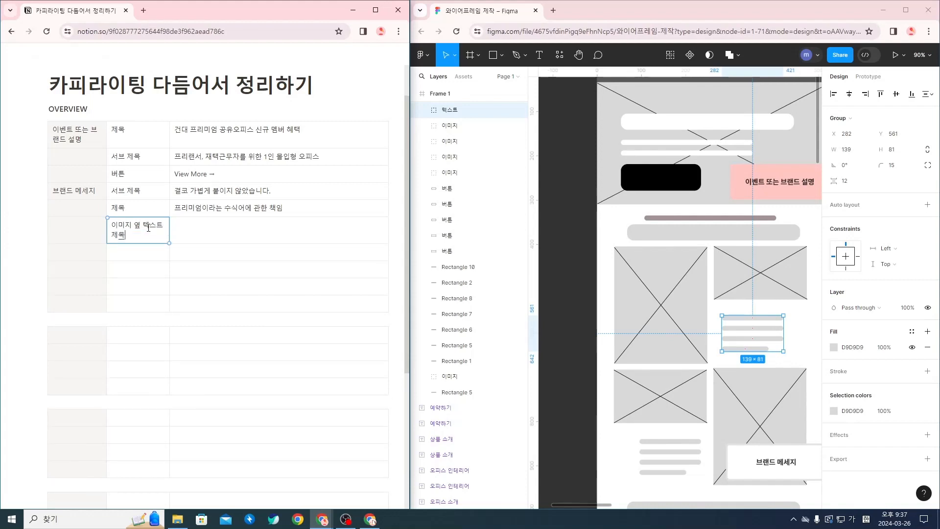
click(214, 227)
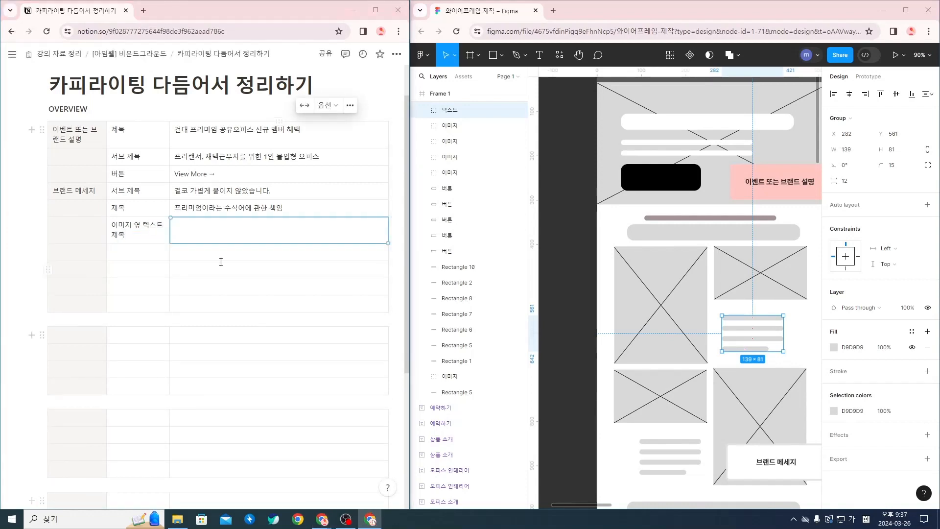
click(234, 238)
text(BEYONDGROUND는)
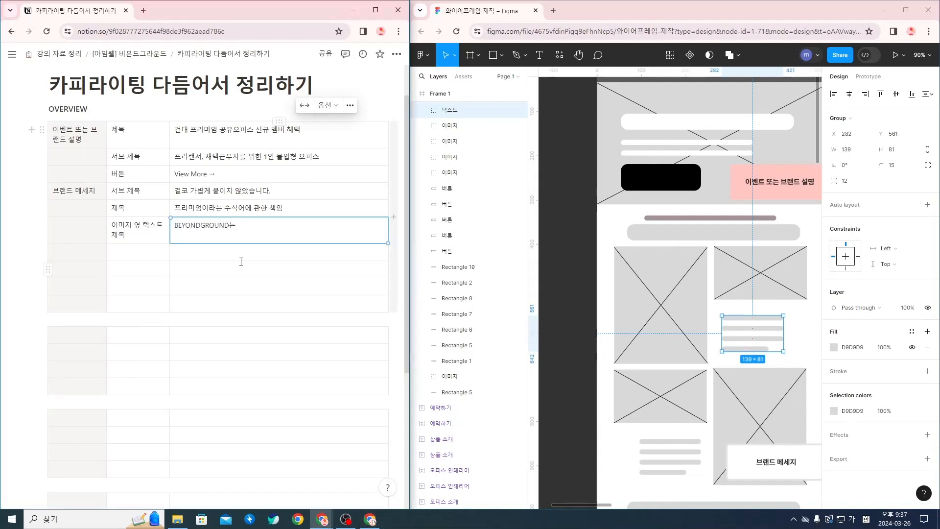
Enter 프라이빗하면서도 자유로운 분위기의 대립 속에서 어떻게 하면 조화롭게 녹여낼 수 있을지 오랜 시간 고민하고 연구했습니다. 그리고 결국 찾아냈습니다. in the next row's copy cell.
key(alt+Tab)
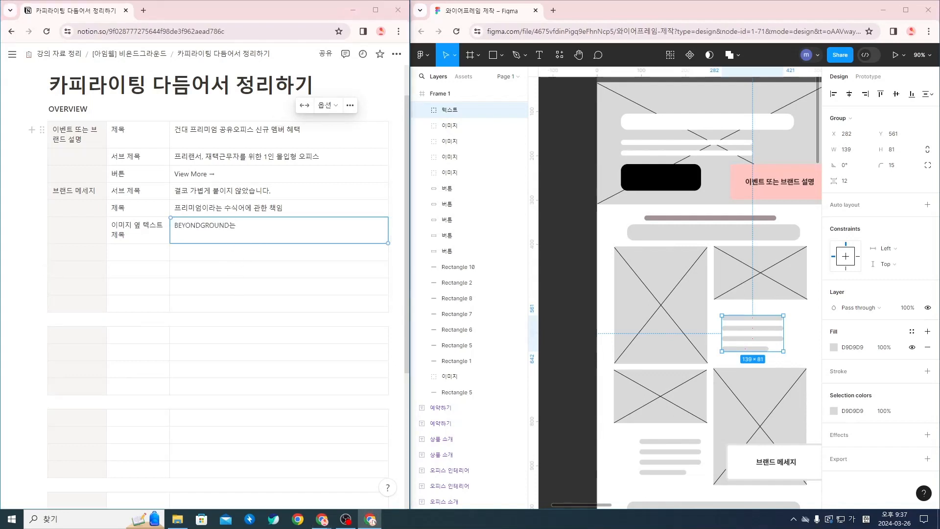
click(204, 254)
text(프라이빗하면서도 자유로운 분위기의 대립 속에서 어떻게 하면 조화롭게 녹여낼 수 있을지 오랜 시간 고민하고 연구했습니다. 그리고 결국 찾아냈습니다.)
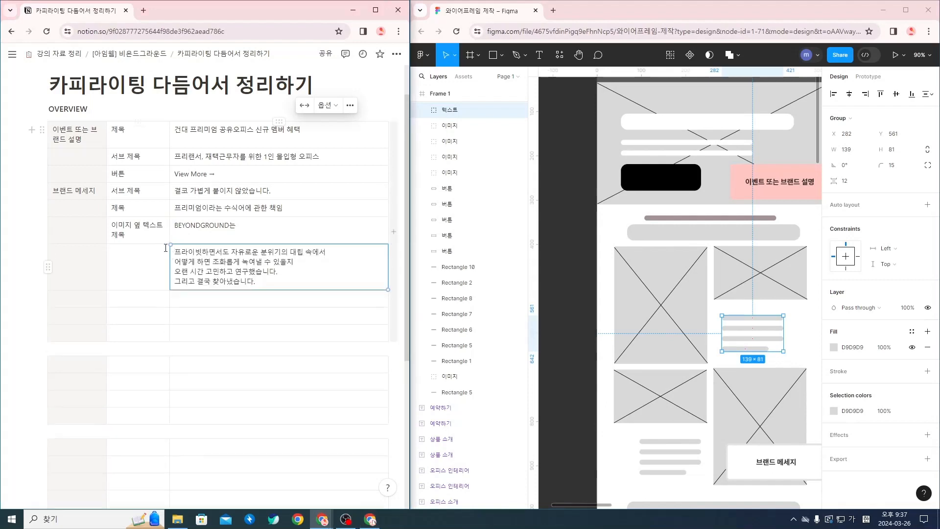
Reuse the label above for the paragraph's row, shortening it to 이미지 옆 텍스트.
click(149, 239)
key(ctrl+a)
key(ctrl+c)
click(142, 257)
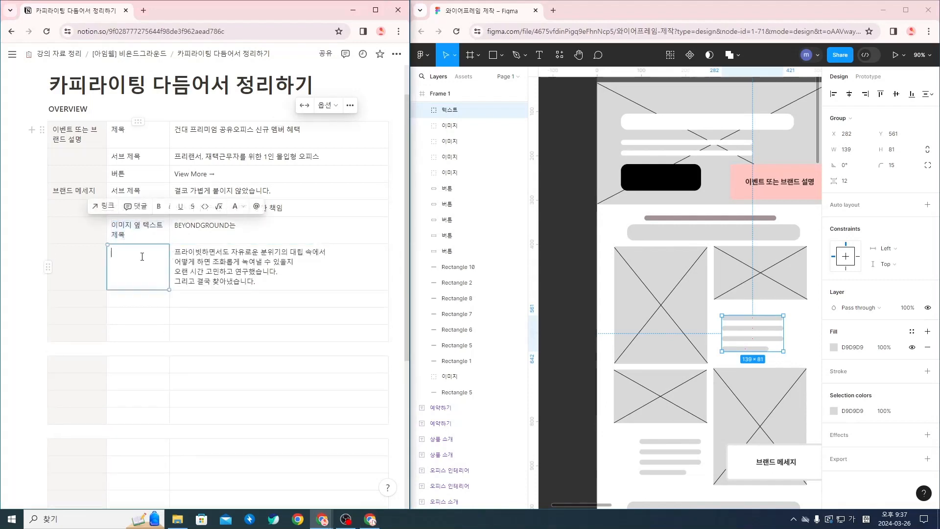
key(ctrl+v)
double_click(138, 262)
key(BackSpace)
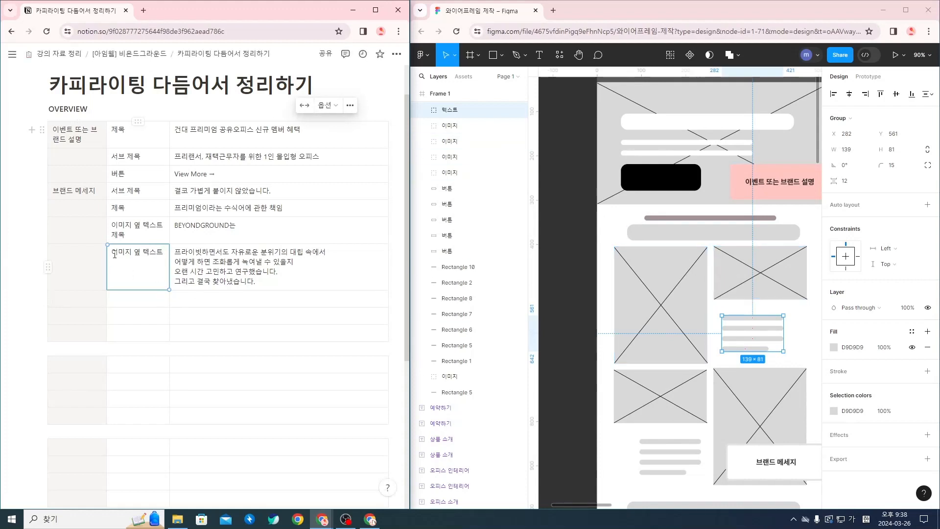
key(Up)
text(1)
key(Down)
text(1)
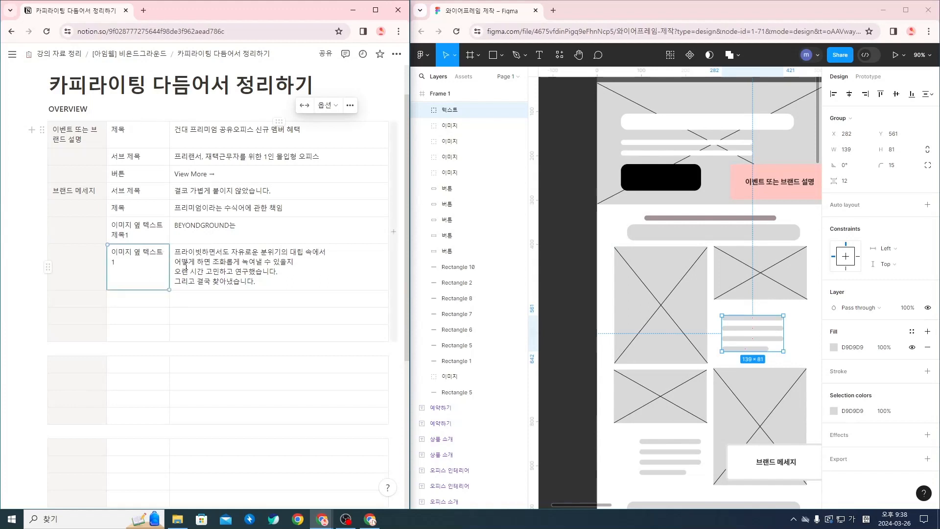
click(139, 234)
key(BackSpace)
key(Down)
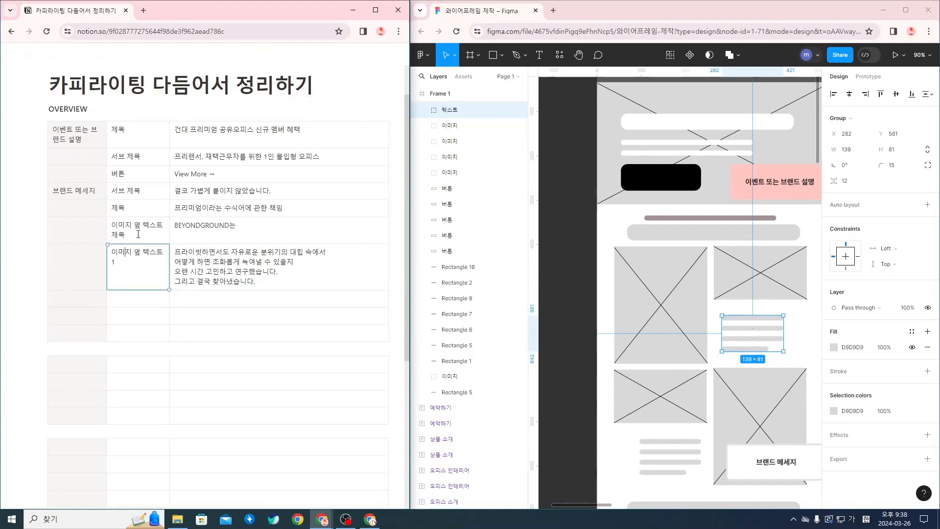
Prefix both image-side labels with (1), giving (1)이미지 옆 텍스트 제목 and (1)이미지 옆 텍스트.
click(132, 232)
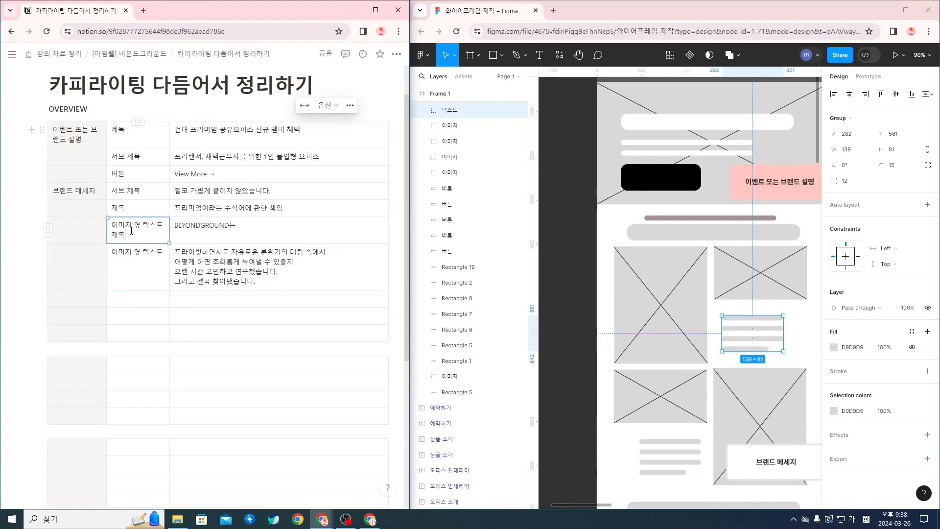
text((1))
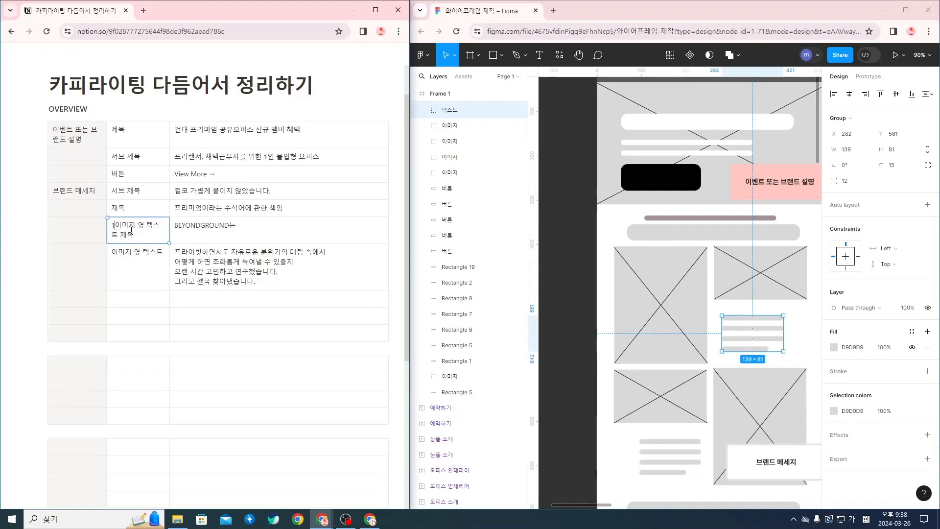
key(Down)
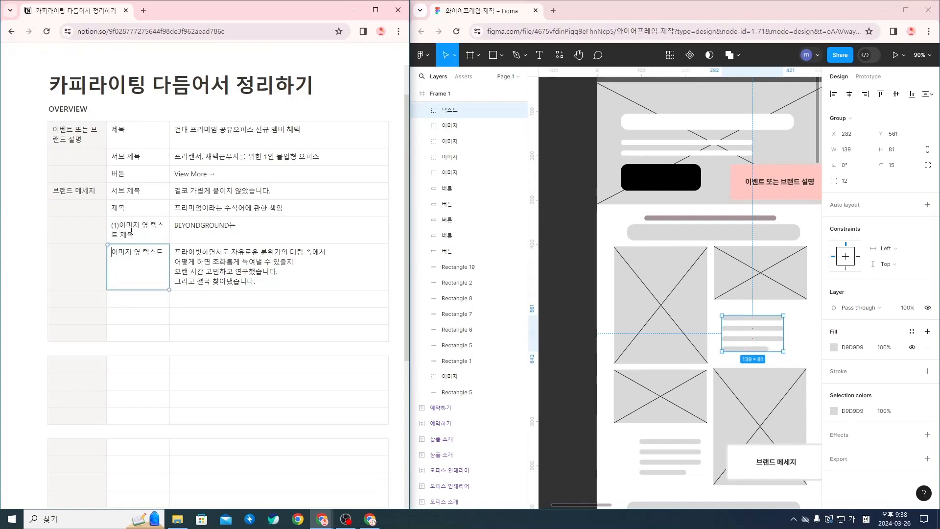
text(1)
text(()
key(Right)
text())
Copy the two (1) labels, 이미지 옆 텍스트 제목 and 이미지 옆 텍스트, into the next two empty rows.
scroll(737, 403, down, 1)
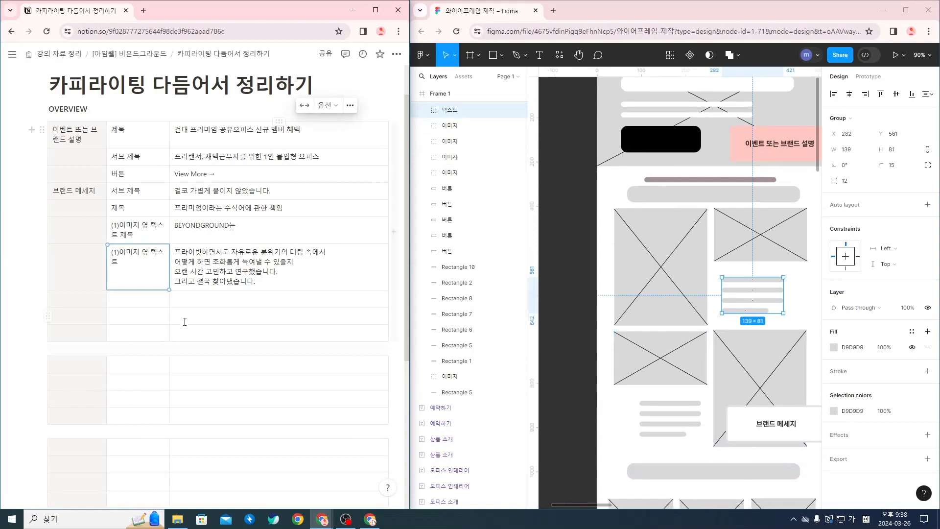
drag(134, 235, 114, 227)
key(ctrl+c)
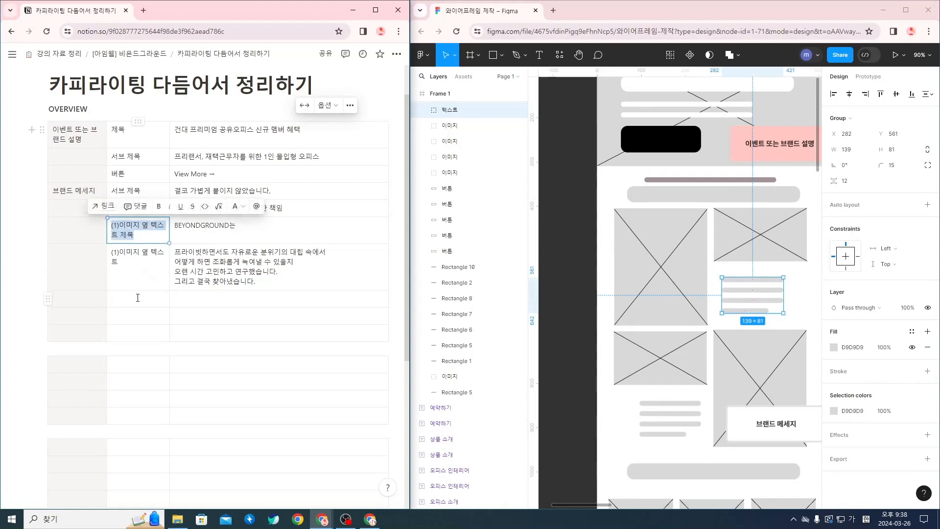
click(139, 296)
key(ctrl+v)
drag(120, 263, 109, 254)
key(ctrl+c)
click(144, 319)
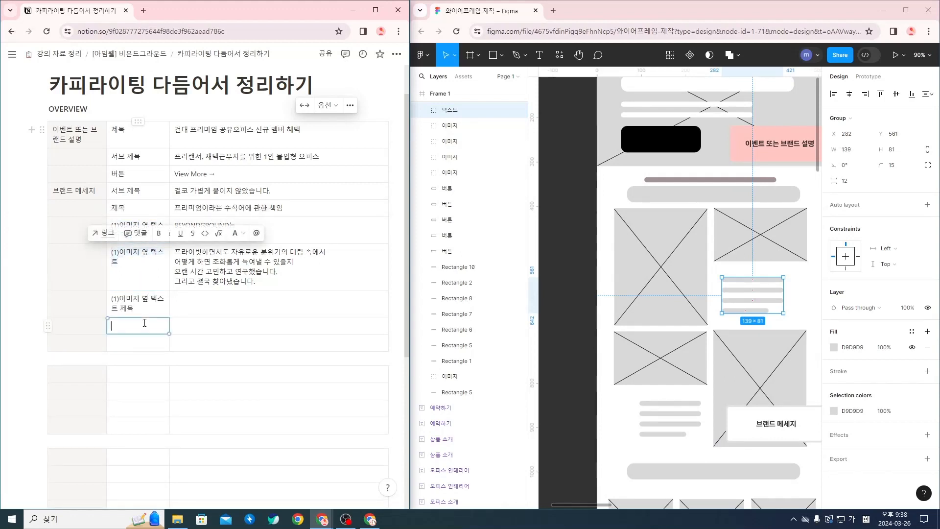
key(ctrl+v)
Renumber the two copied labels to (2)이미지 옆 텍스트 제목 and (2)이미지 옆 텍스트.
click(117, 299)
key(BackSpace)
text(2)
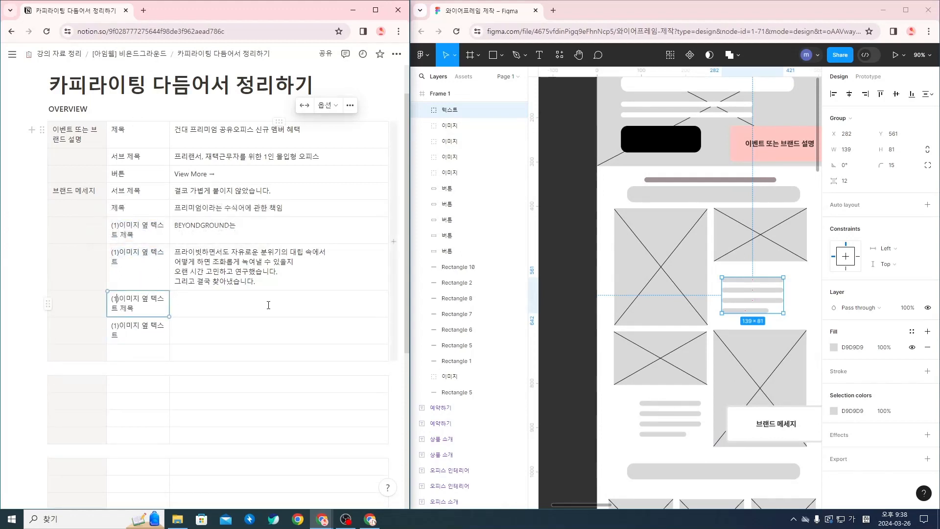
click(128, 330)
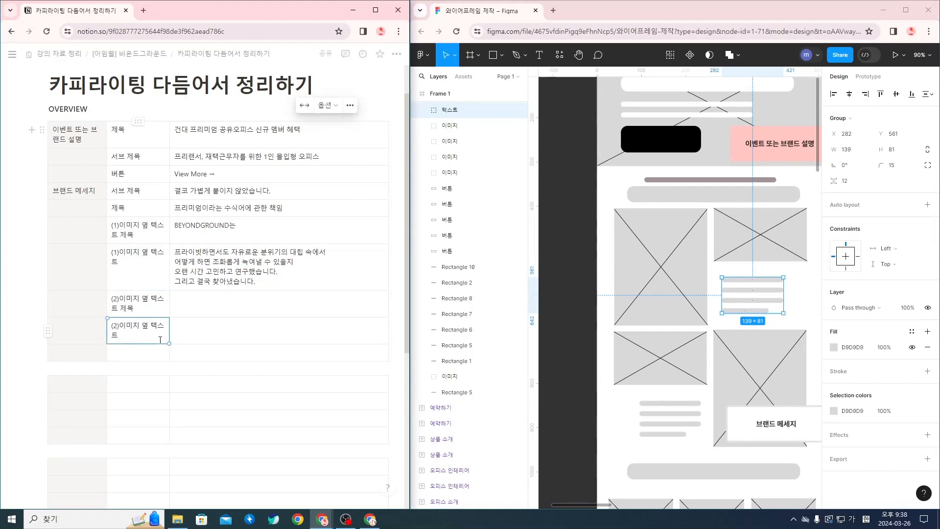
Enter BEYONDGROUND는 as the copy of the (2)이미지 옆 텍스트 제목 row.
scroll(671, 237, down, 5)
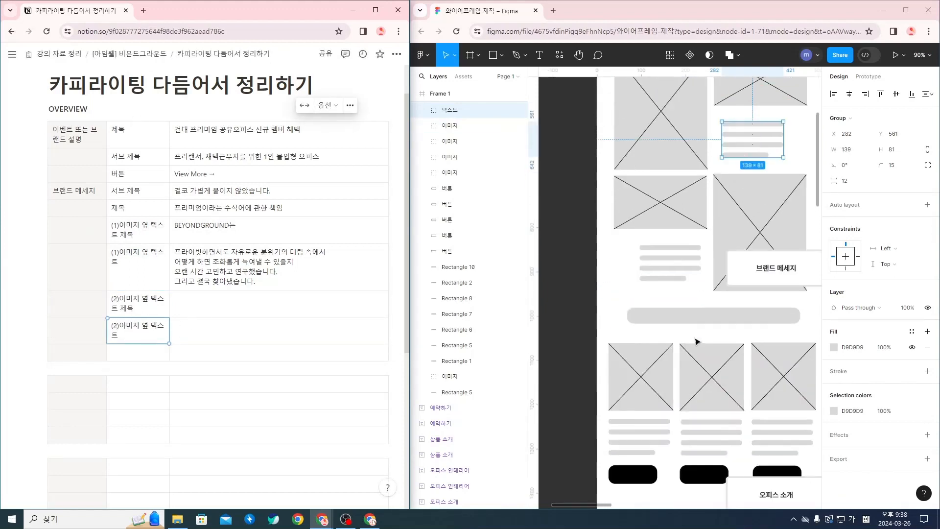
click(117, 326)
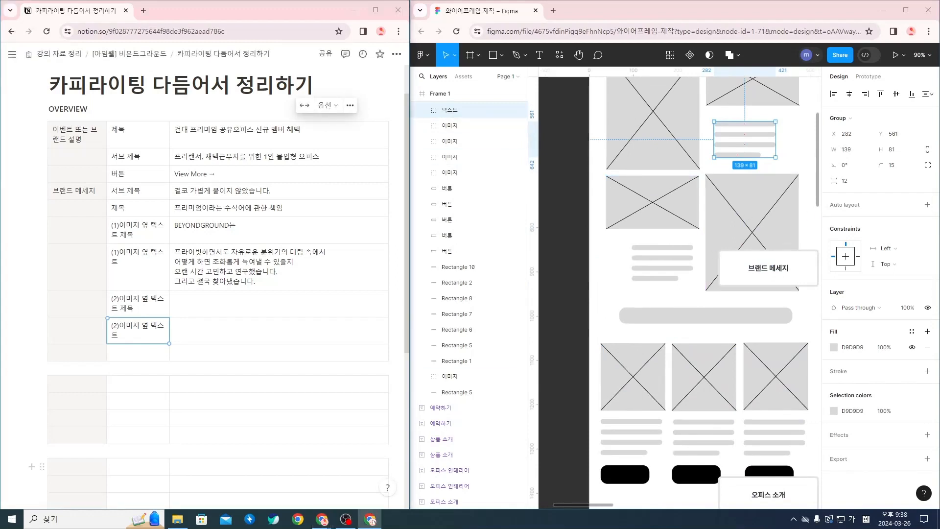
click(208, 304)
key(ctrl+v)
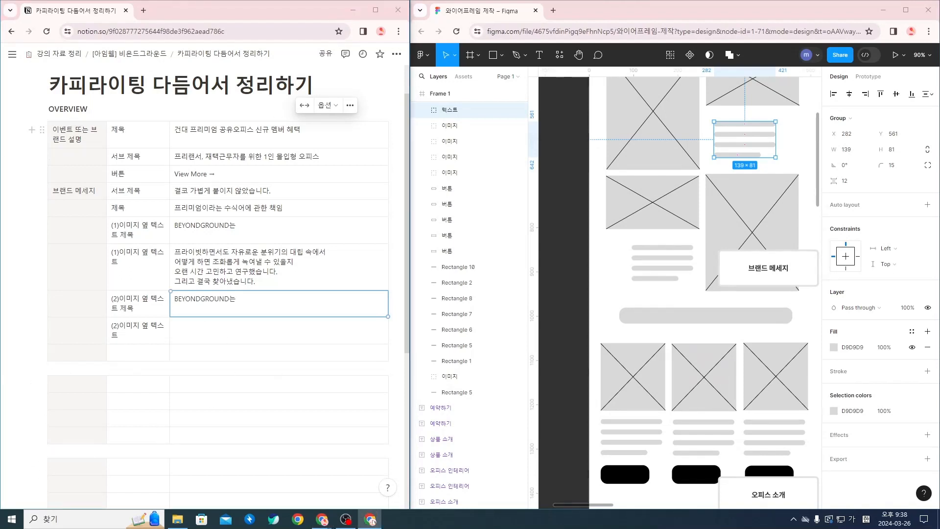
Enter 기술의 발전과 급변하는 세상의 속도와 맞추려고 합니다. 낙후되고 오래된 공간 정돈되지 않은 지저분한 오피스가 아닌 트랜디하고 세련되며 꾸준히 관리되는 오피스를 만들겠습니다. as the (2) text row's copy.
click(210, 332)
key(ctrl+v)
scroll(297, 347, down, 2)
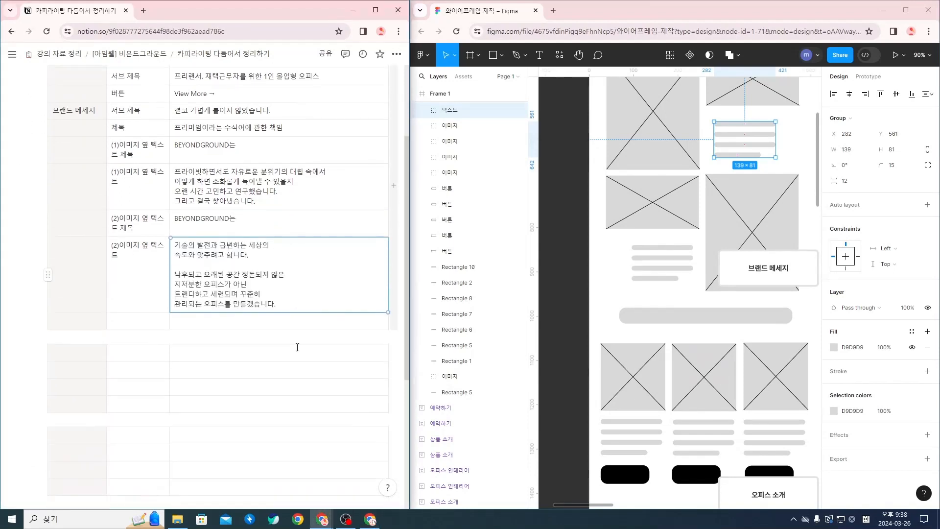
scroll(297, 348, down, 1)
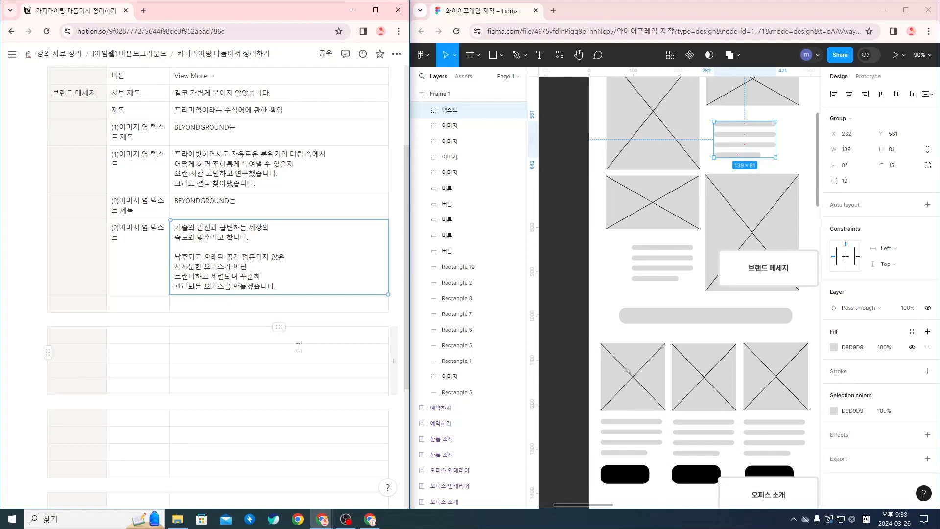
scroll(298, 347, up, 3)
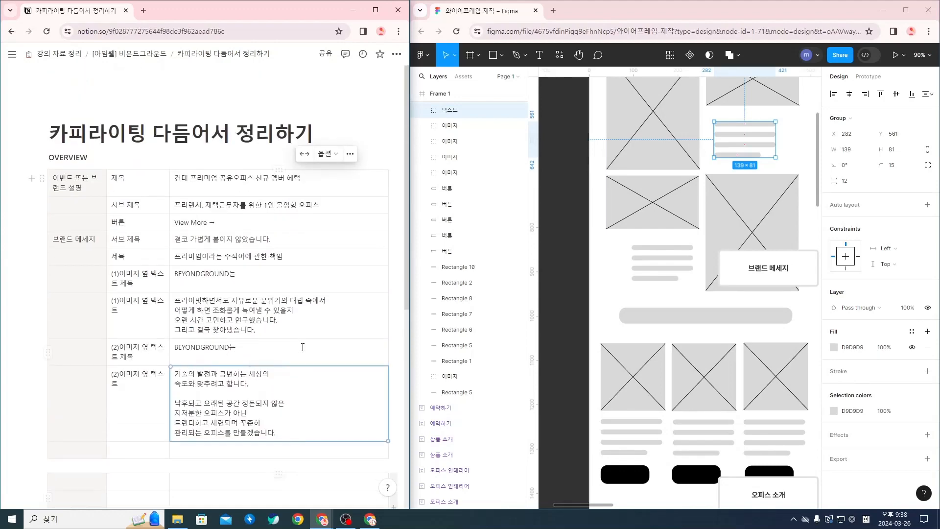
scroll(298, 347, down, 2)
scroll(131, 208, up, 2)
scroll(732, 328, up, 5)
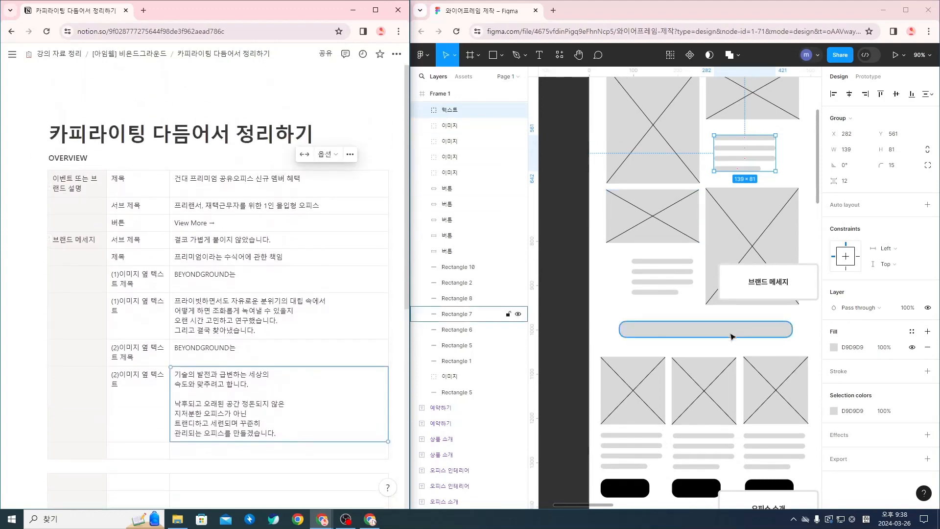
Add three empty rows to the end of the OVERVIEW table for the next wireframe section.
scroll(748, 133, down, 5)
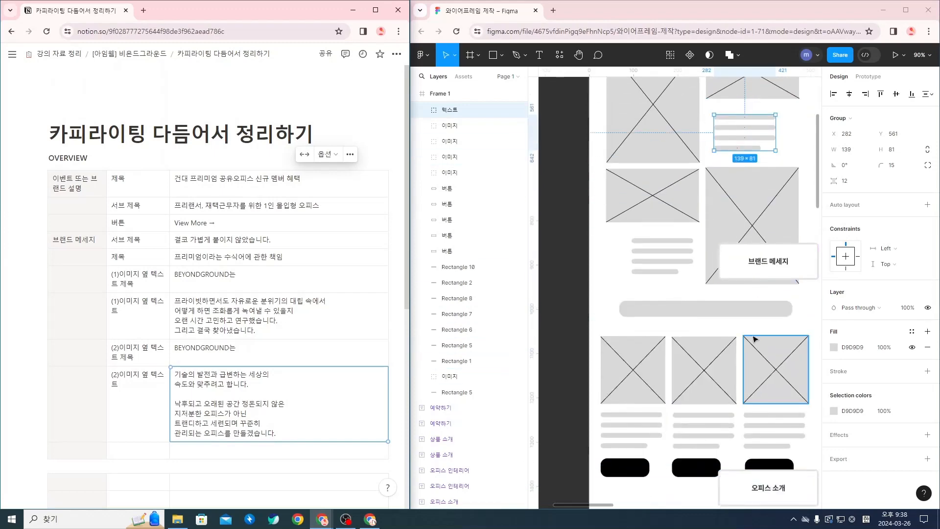
scroll(224, 374, down, 3)
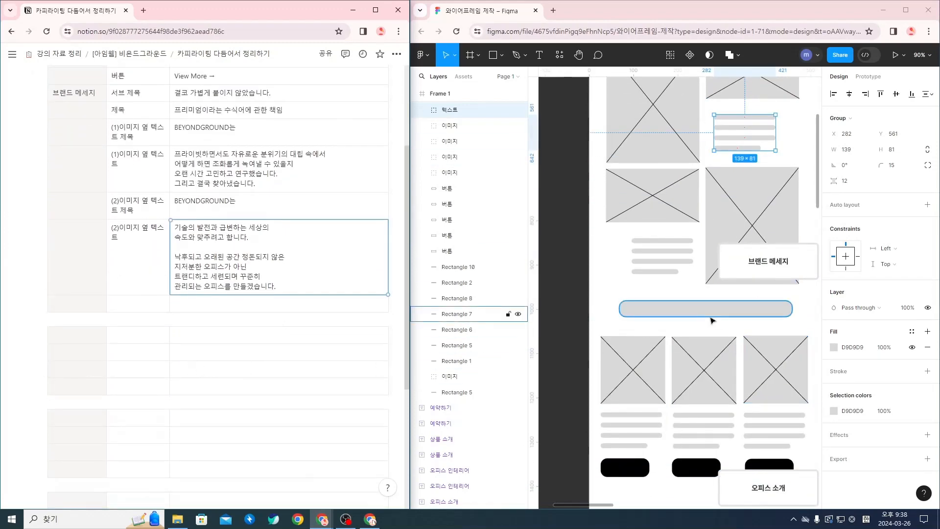
scroll(710, 321, up, 2)
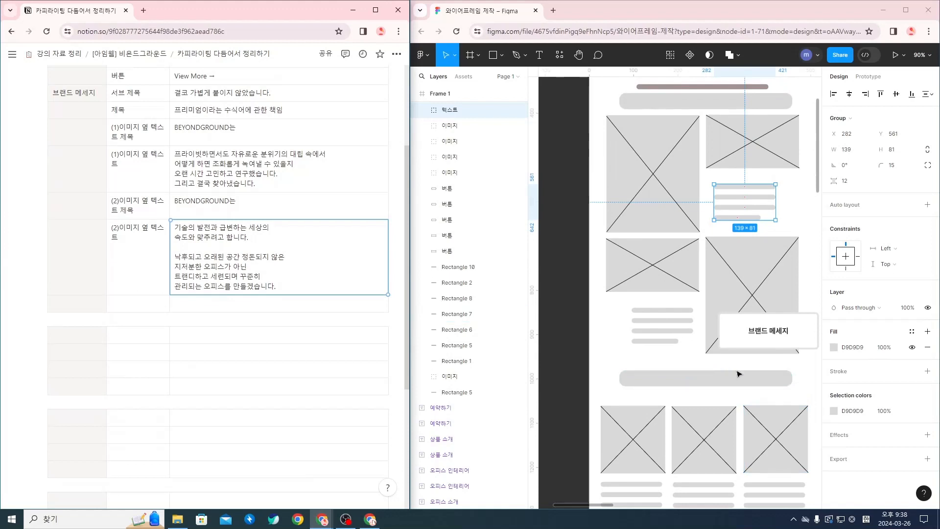
scroll(704, 380, down, 3)
click(219, 316)
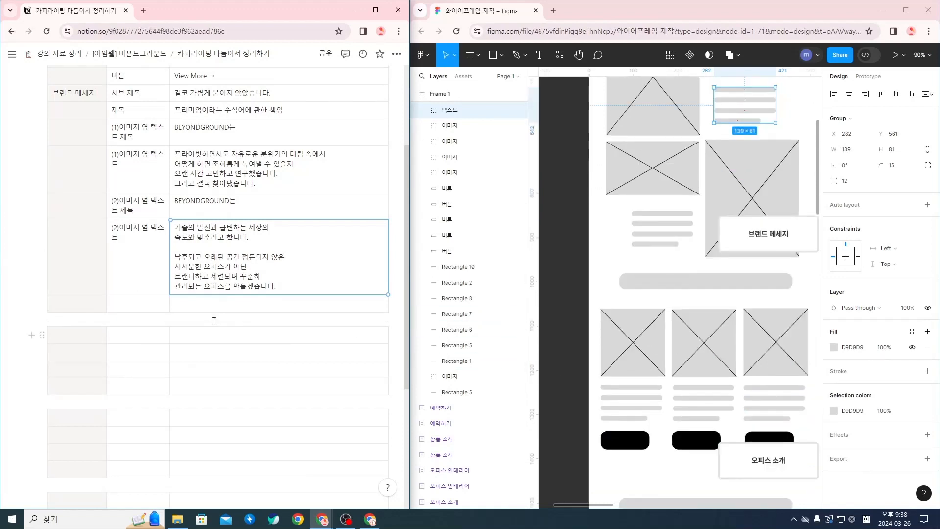
click(219, 333)
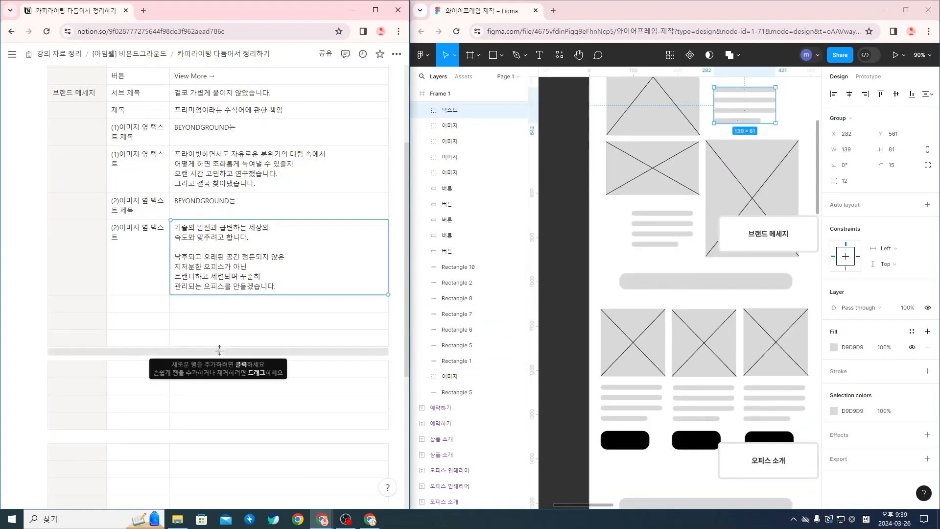
click(223, 357)
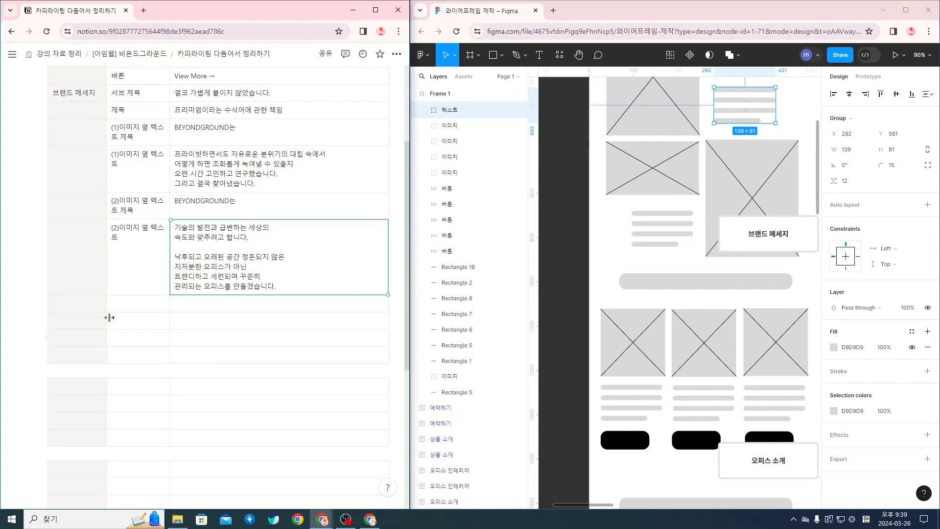
Copy the 서브 제목 and 제목 labels from the 브랜드 메세지 section into the first two empty rows.
scroll(147, 163, up, 3)
drag(123, 245, 142, 256)
key(ctrl+c)
scroll(142, 256, down, 5)
click(147, 209)
key(ctrl+v)
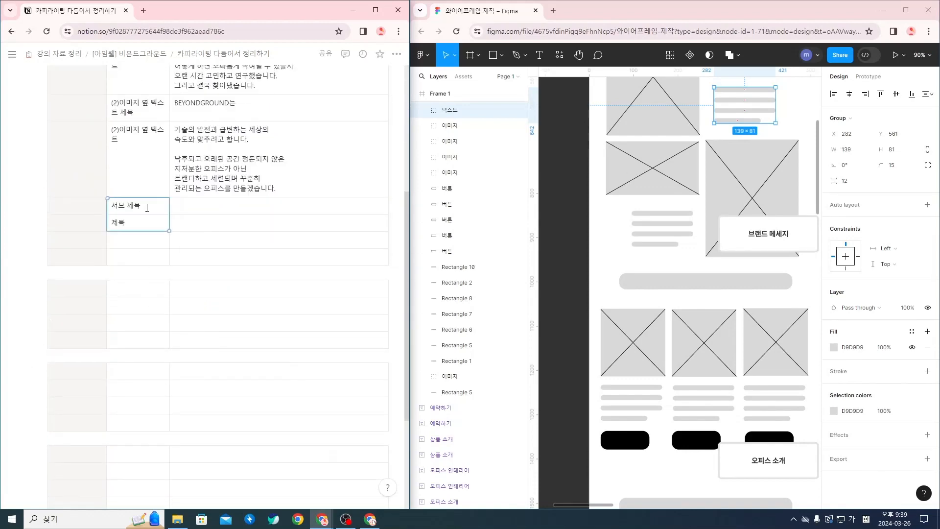
Copy the section label 오피스 소개 from the Figma wireframe into the first column of the new 서브 제목 row in Notion.
double_click(768, 239)
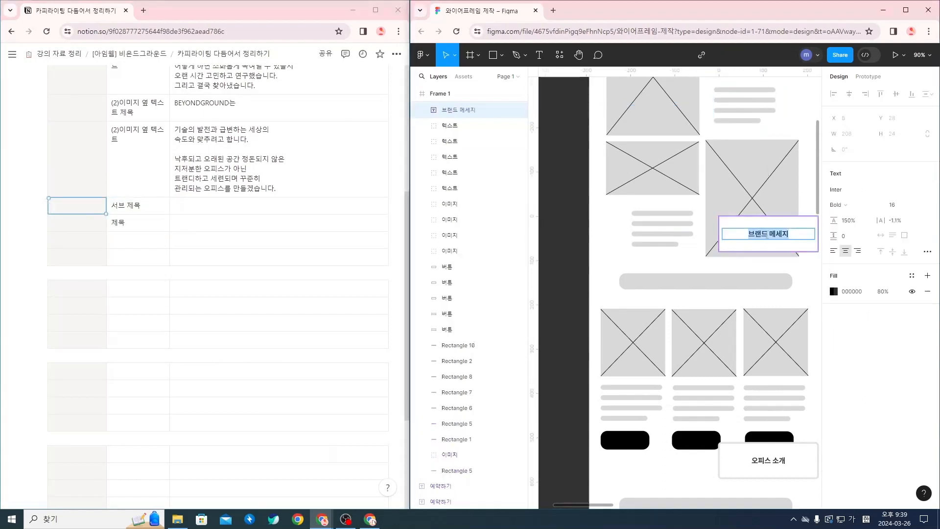
scroll(783, 344, down, 2)
double_click(776, 407)
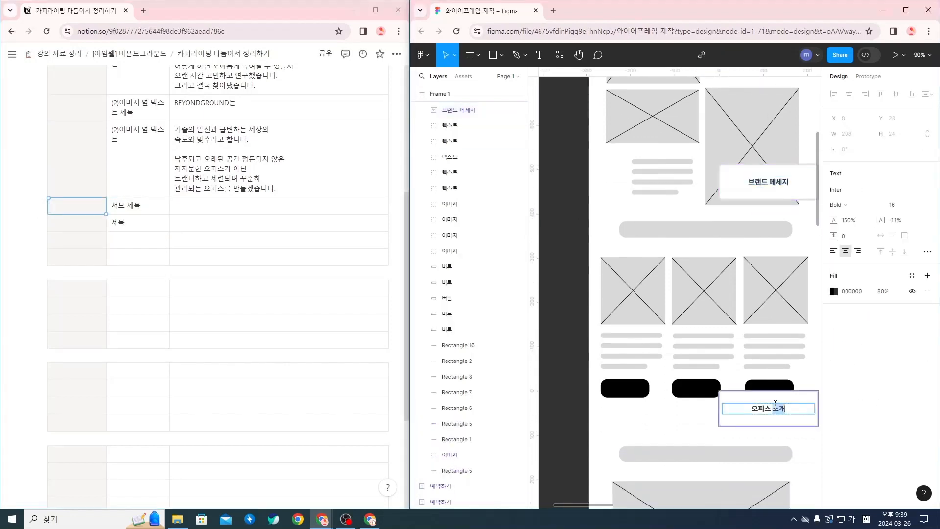
key(ctrl+c)
key(alt+Tab)
key(ctrl+v)
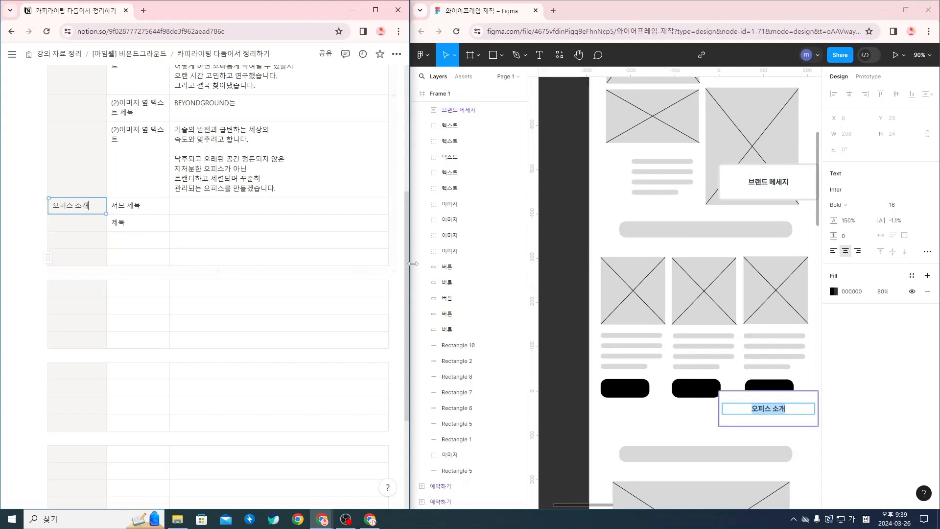
Enter 비욘드그라운드는 본질에 집중합니다 as the copy of the 오피스 소개 section's 서브 제목 row.
click(233, 205)
key(BackSpace)
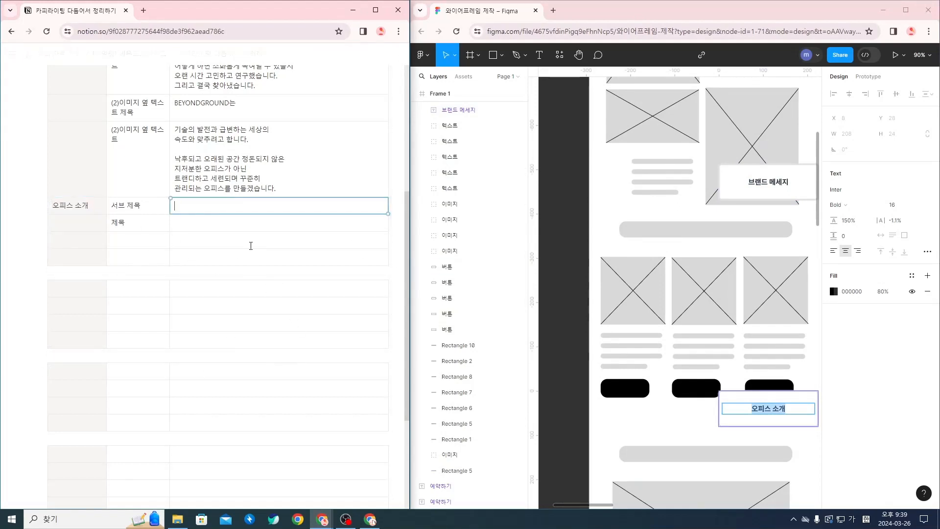
text(비온드그라운드는 봄)
text(질에 집중합ㄴ이)
text(니다)
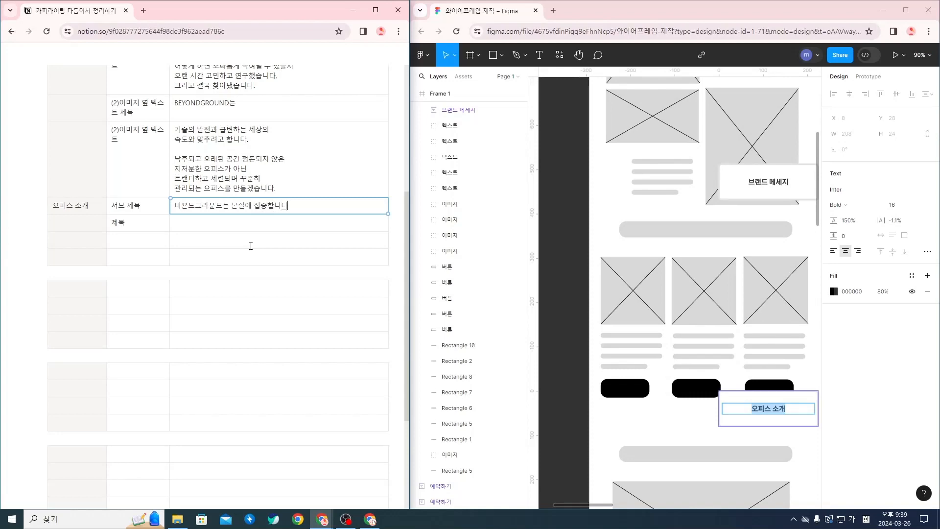
Enter 프리미엄 오피스 둘러보기 as the copy of the 오피스 소개 section's 제목 row.
scroll(256, 245, up, 4)
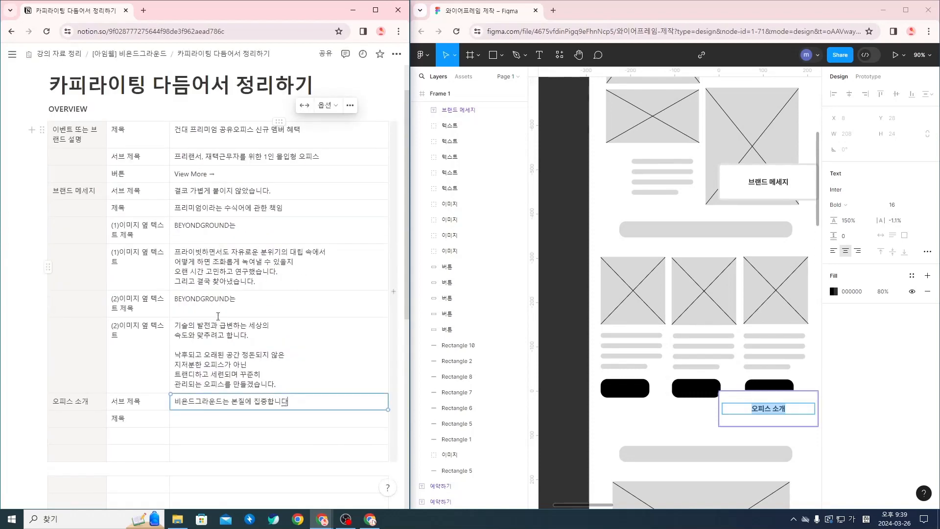
scroll(255, 353, down, 1)
click(223, 371)
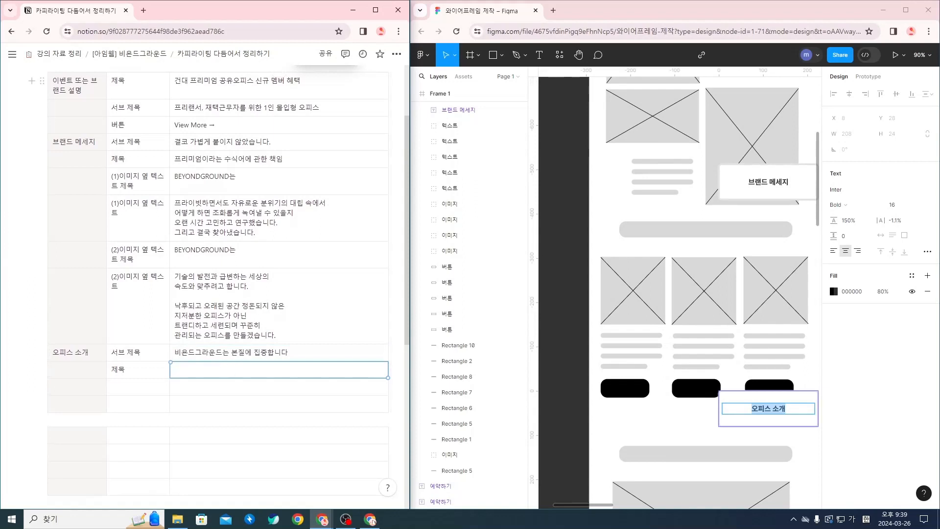
text(프림)
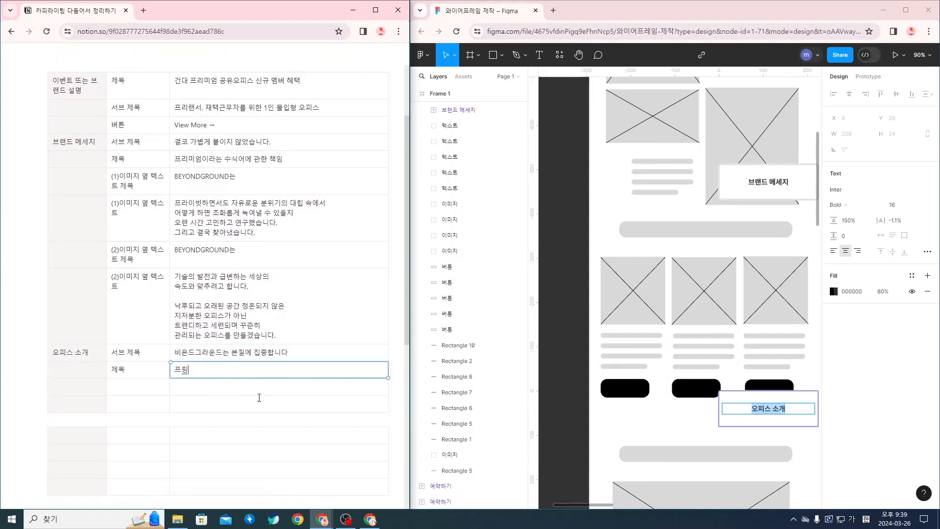
text(이엄 오피스 둘러보기)
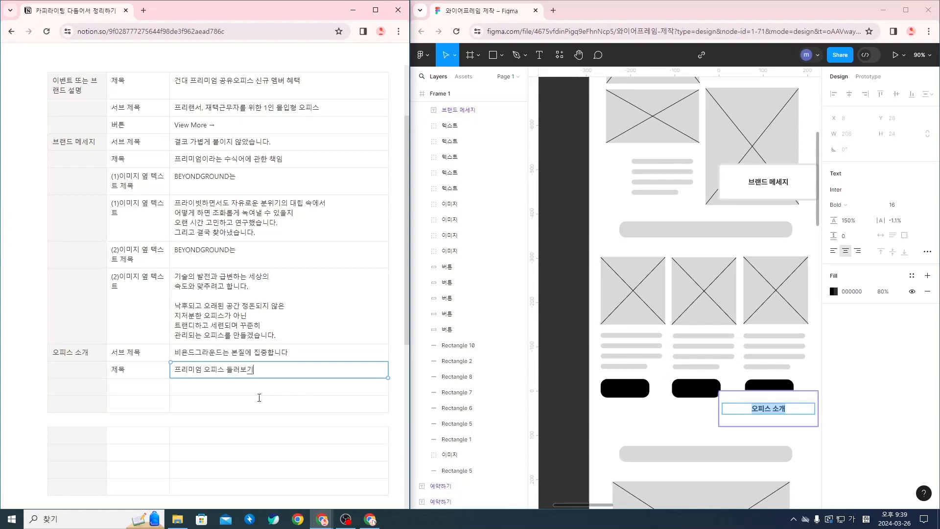
Draw a rectangle about 61 × 54 above Frame 1 in Figma and put the text 1 on it.
click(686, 319)
scroll(250, 348, down, 2)
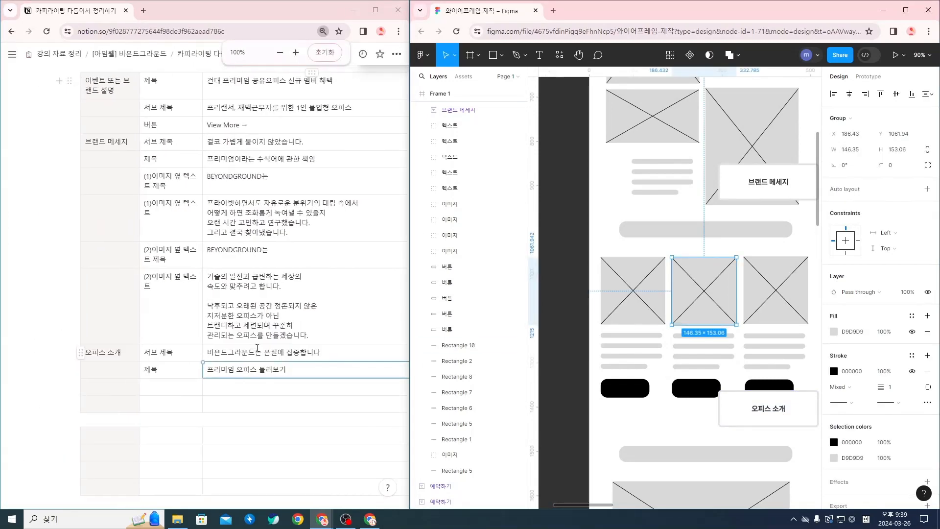
scroll(251, 347, up, 2)
scroll(647, 320, up, 6)
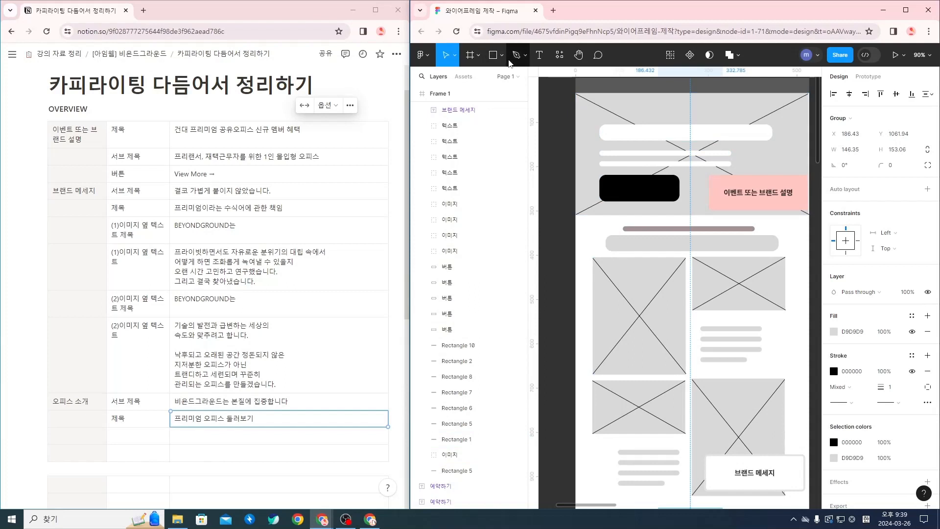
click(494, 58)
scroll(593, 186, up, 2)
scroll(593, 186, down, 1)
drag(566, 140, 590, 160)
key(t)
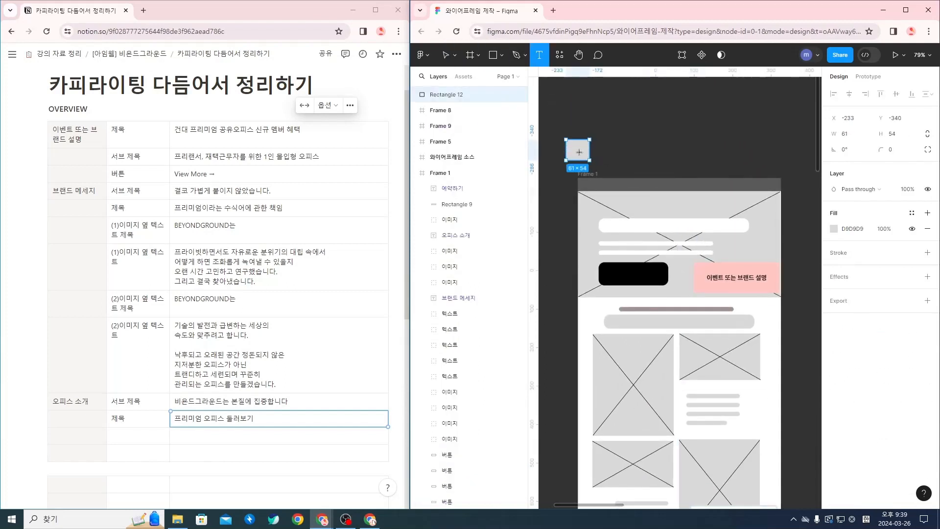
click(579, 151)
text(1)
key(Escape)
scroll(603, 164, up, 3)
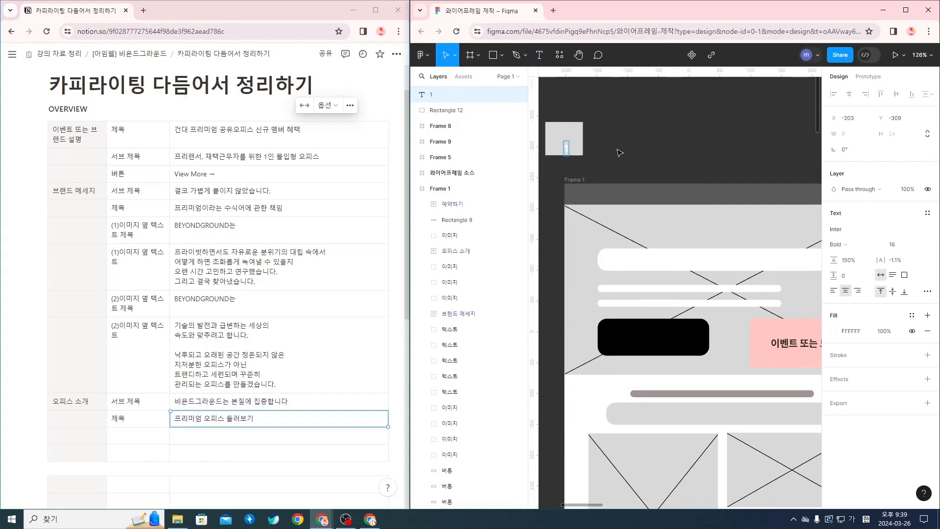
Colour the number 1 black, centre it on its rectangle, and fill the rectangle with pink FE9595.
click(836, 331)
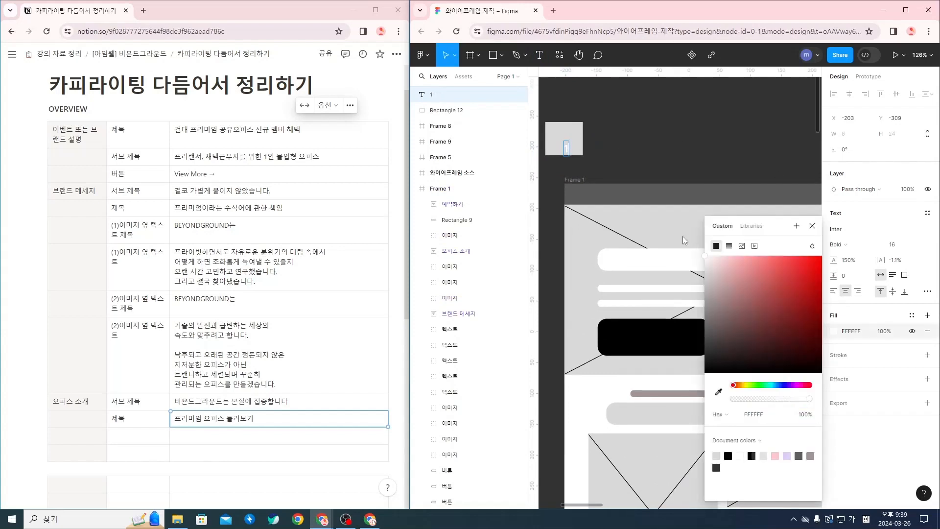
click(834, 331)
click(834, 332)
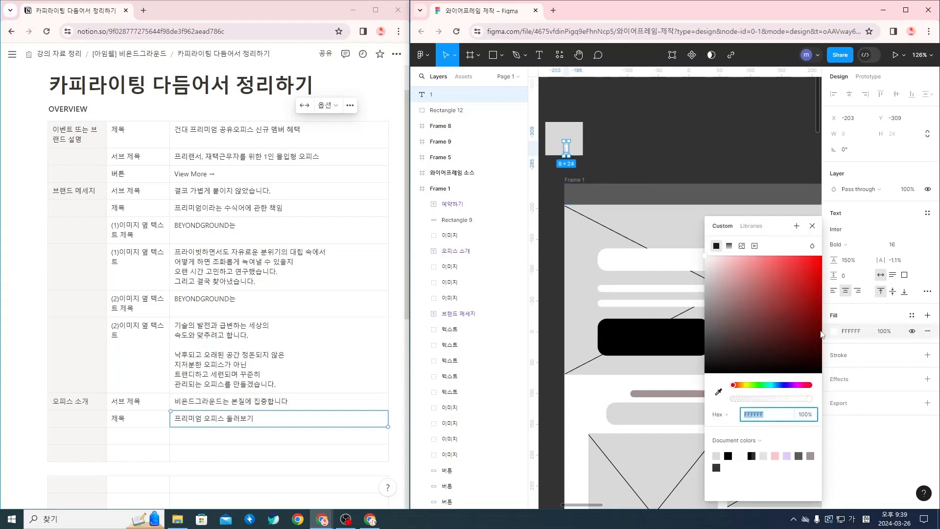
click(728, 372)
drag(568, 152, 566, 142)
click(580, 135)
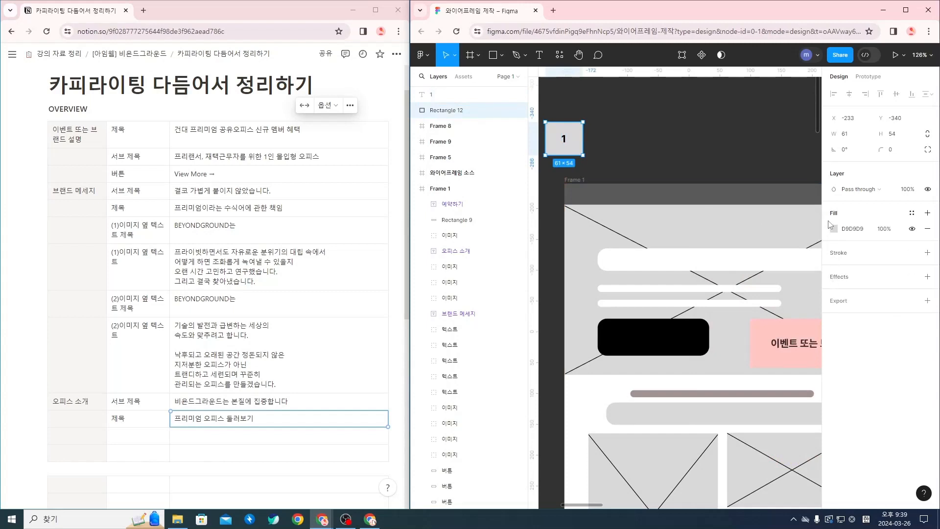
click(835, 228)
drag(777, 277, 753, 260)
click(631, 159)
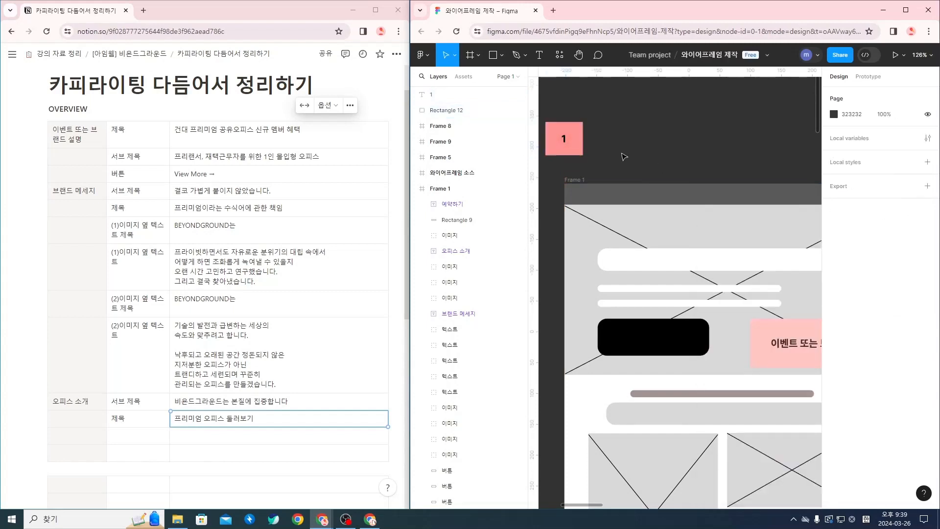
Group the pink rectangle with its number and place a copy above the title bar in Frame 1's first section.
scroll(584, 156, down, 3)
drag(654, 170, 627, 202)
key(ctrl+g)
scroll(650, 241, down, 2)
scroll(650, 242, down, 3)
Prefix the first 제목 label in the Notion OVERVIEW table with the number 1 and a period.
click(122, 133)
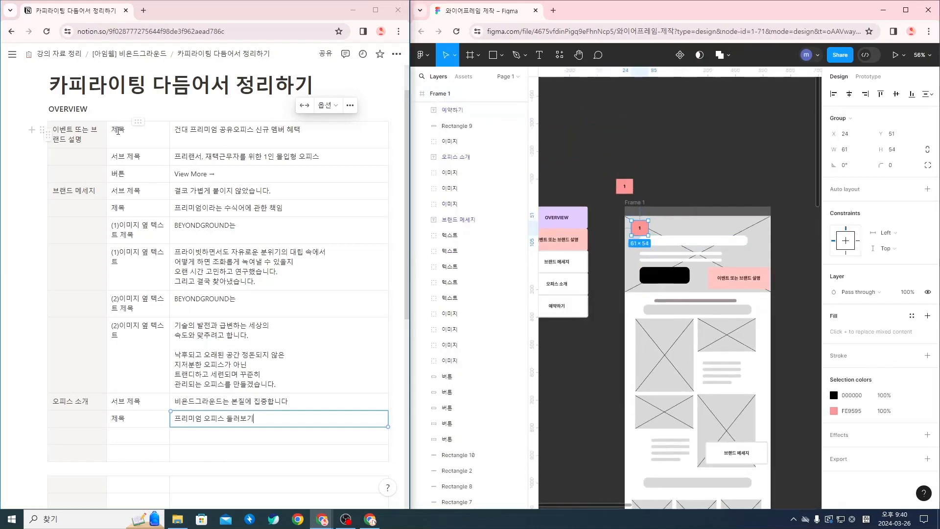
text(1.)
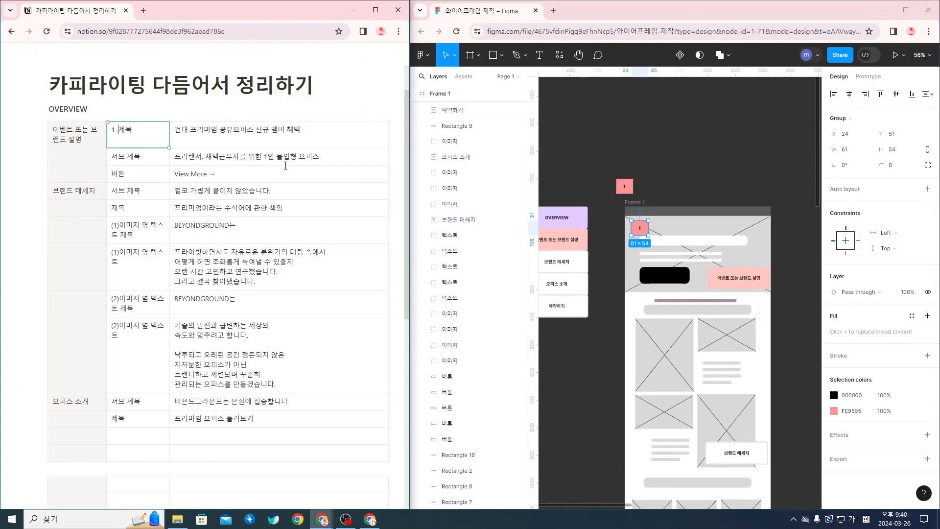
Place another copy of the number badge beside the sub-title bars in Figma and try to renumber it to 2.
drag(625, 186, 639, 257)
double_click(639, 257)
key(2)
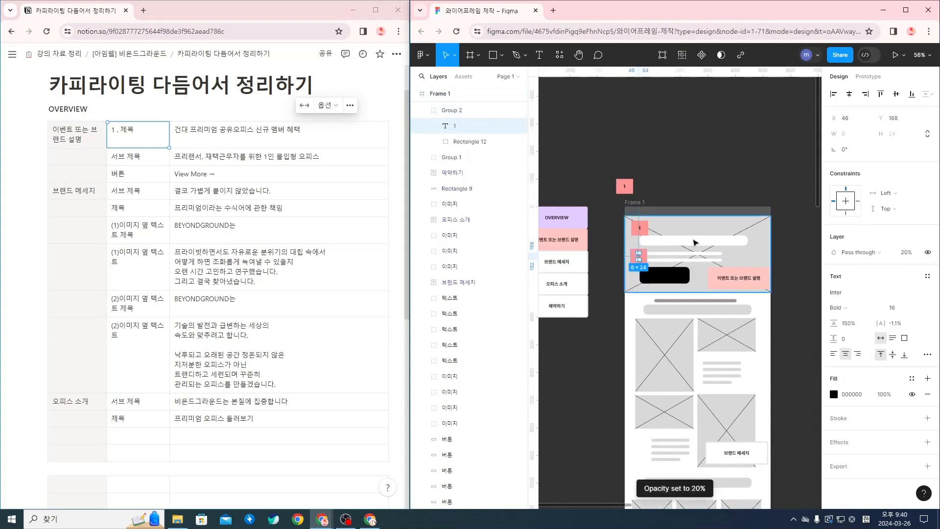
click(676, 195)
ctrl+scroll(644, 257, up, 5)
double_click(632, 254)
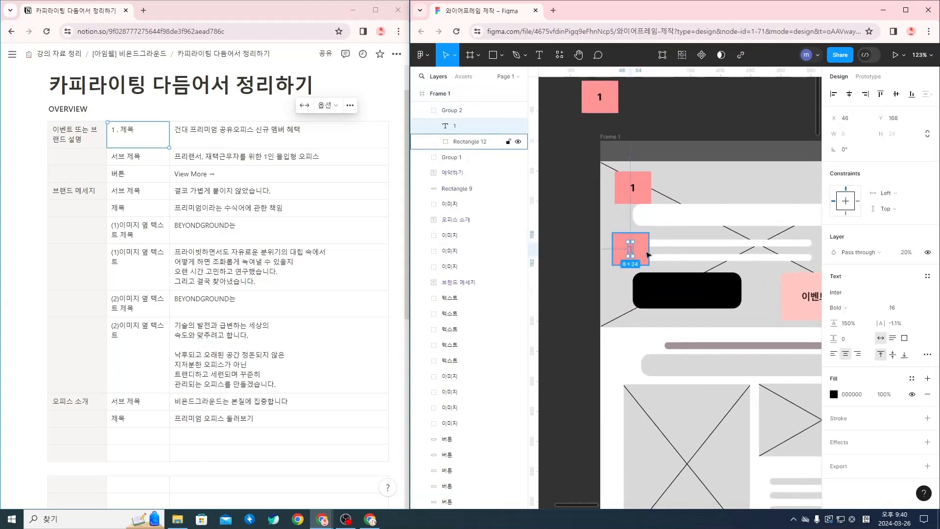
key(0)
Delete all the pink number badges and the leftover number from the wireframe.
click(641, 255)
key(Delete)
click(637, 191)
key(Delete)
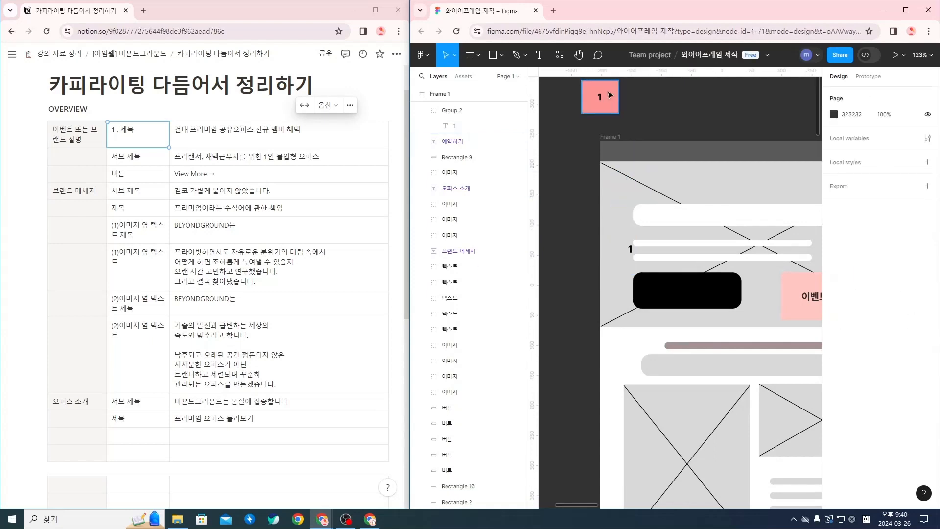
click(607, 93)
key(Delete)
click(630, 250)
key(Delete)
click(679, 291)
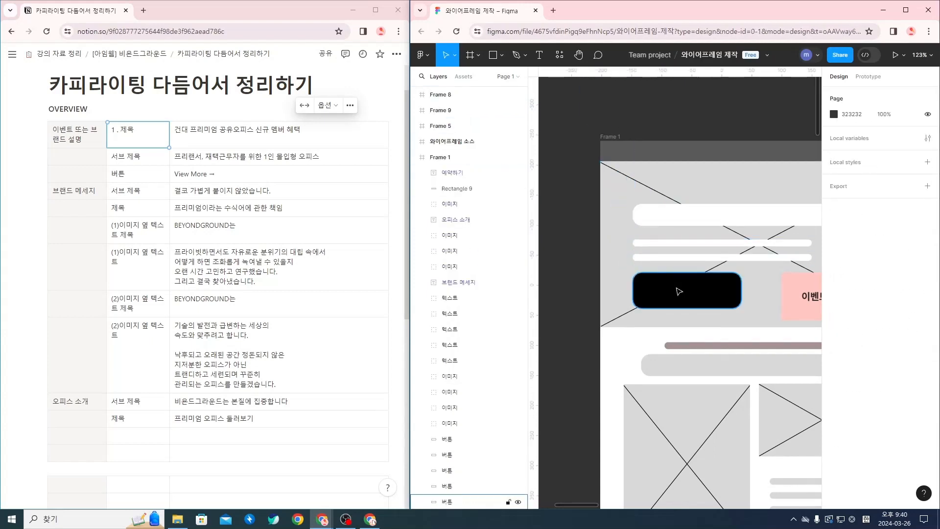
scroll(681, 290, down, 2)
scroll(725, 332, right, 3)
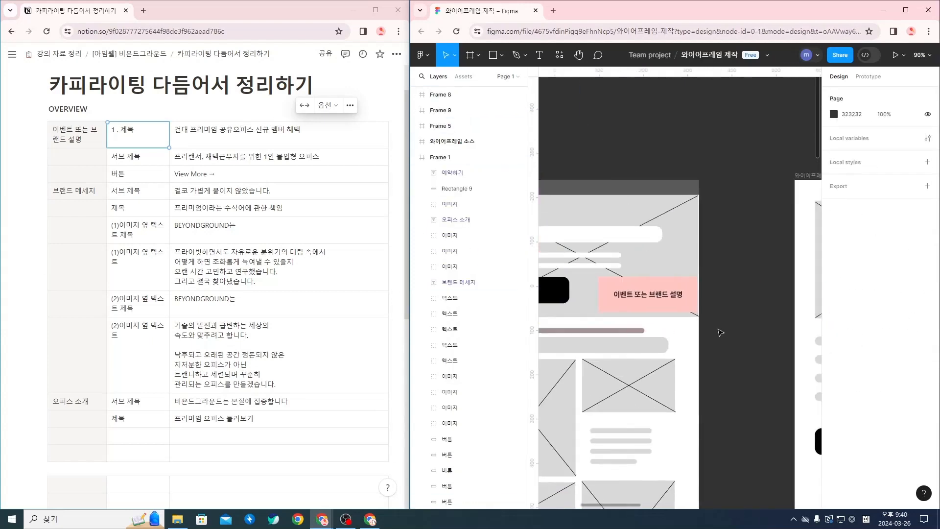
scroll(721, 333, down, 3)
scroll(711, 350, left, 2)
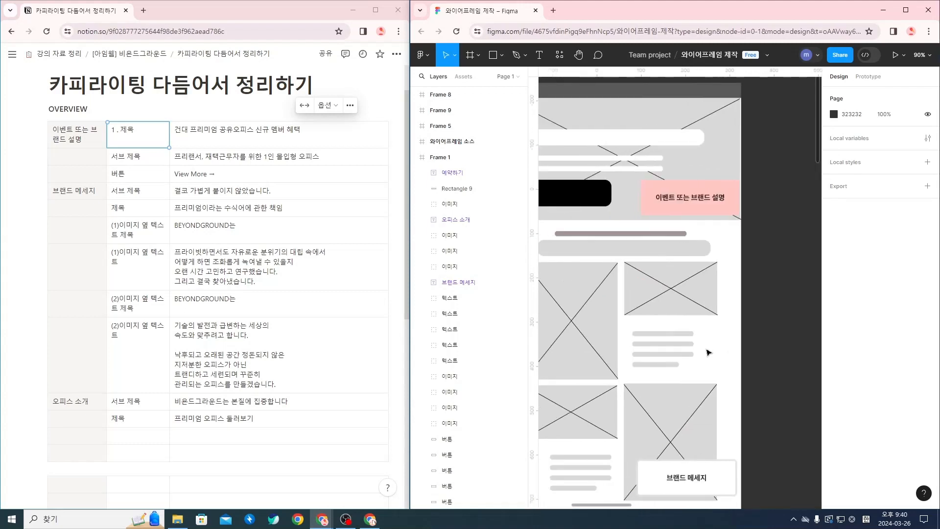
scroll(709, 352, left, 2)
scroll(707, 350, down, 2)
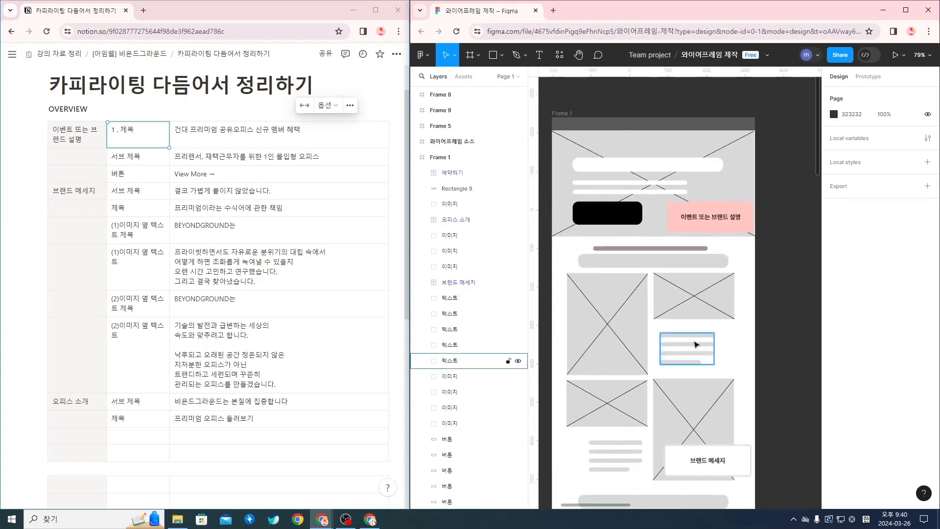
click(493, 55)
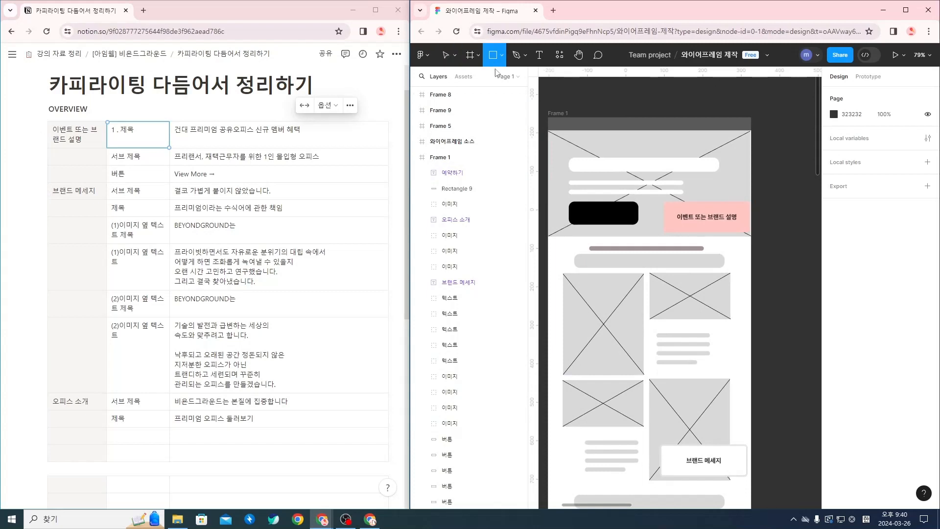
Number the first section label 1 and its 제목 label 1.1 in the Notion OVERVIEW table.
click(71, 135)
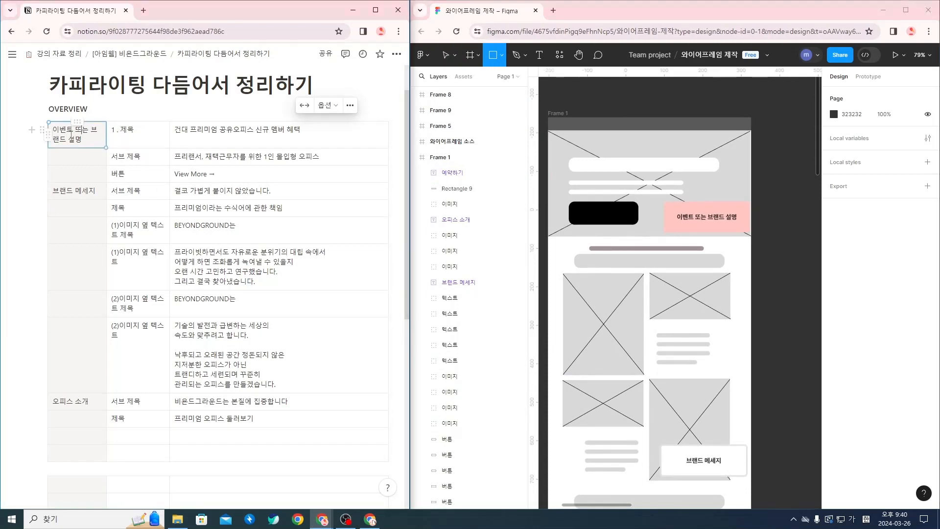
text(1)
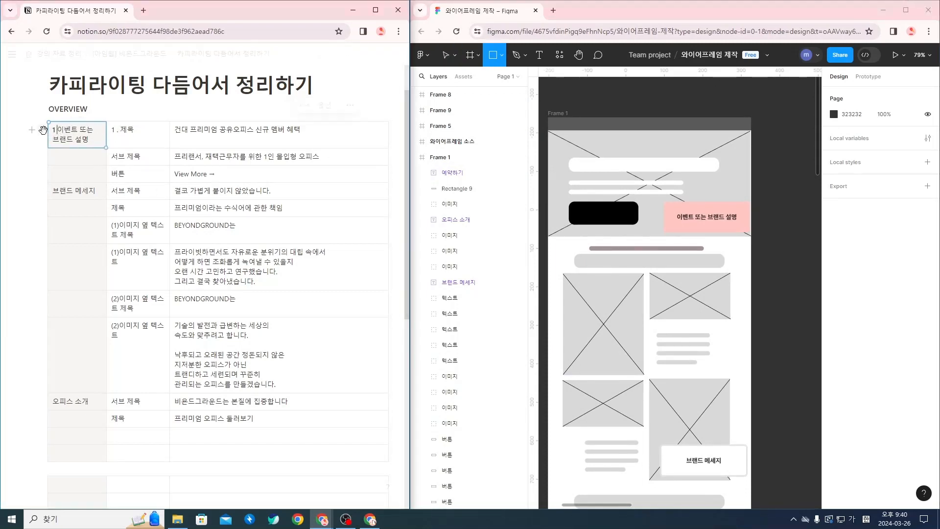
click(121, 131)
key(Right)
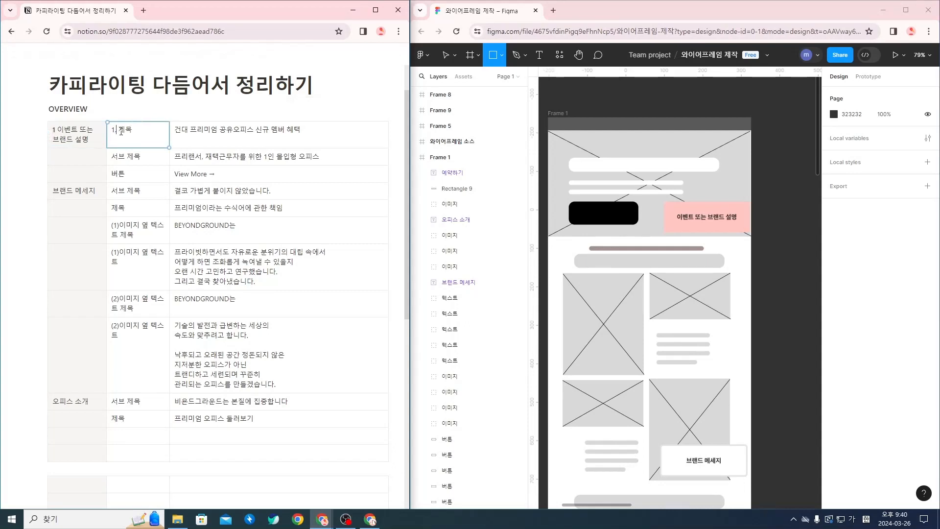
text(1)
click(177, 131)
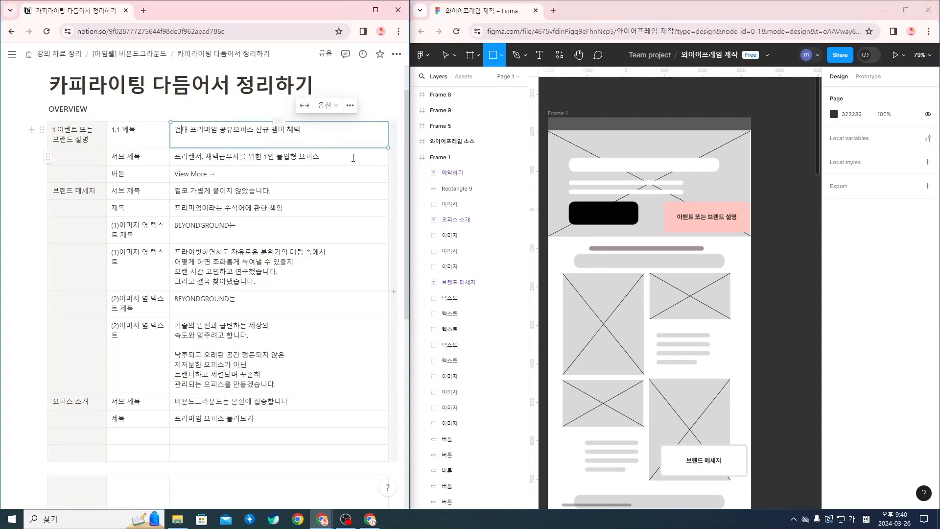
text(1.1.)
key(BackSpace)
key(BackSpace)
key(BackSpace)
key(BackSpace)
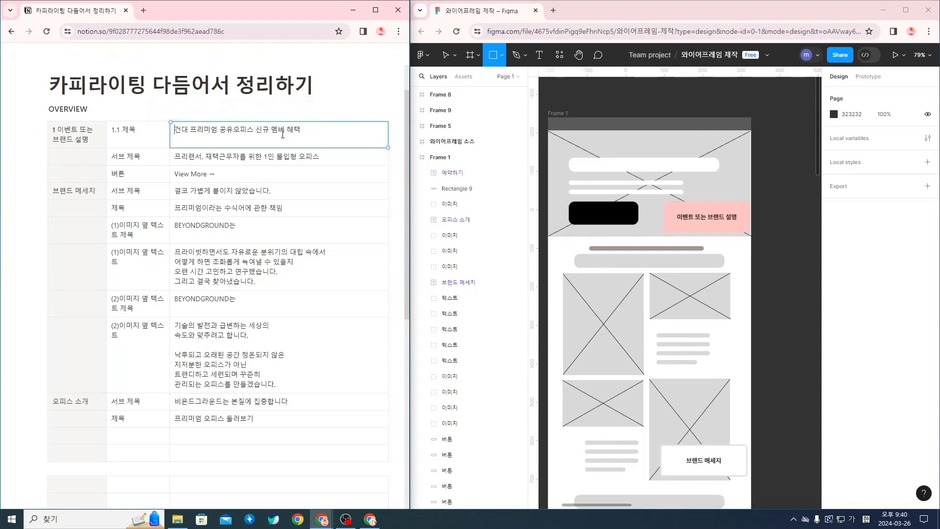
Remove the number prefixes from the first 제목 label and the 이벤트 또는 브랜드 설명 section label.
click(123, 130)
key(BackSpace)
key(BackSpace)
key(BackSpace)
key(BackSpace)
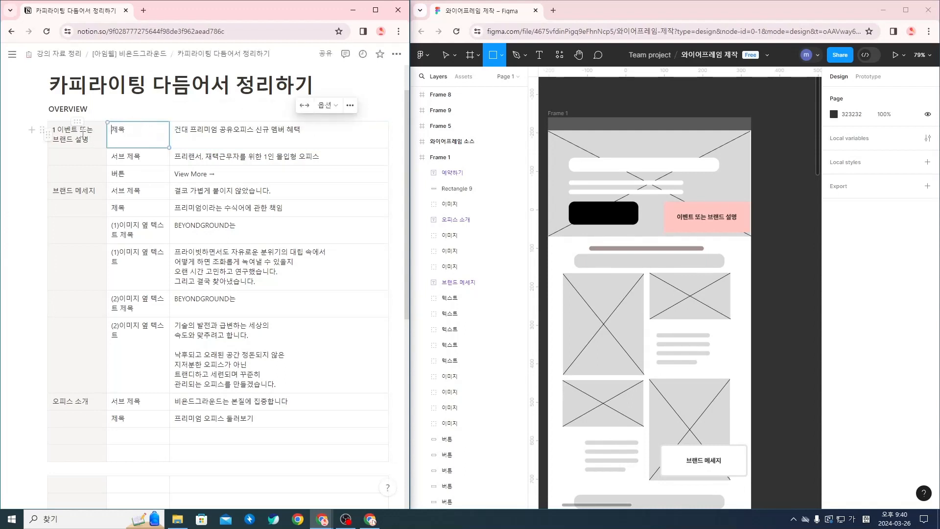
click(56, 130)
key(BackSpace)
key(BackSpace)
scroll(259, 379, down, 3)
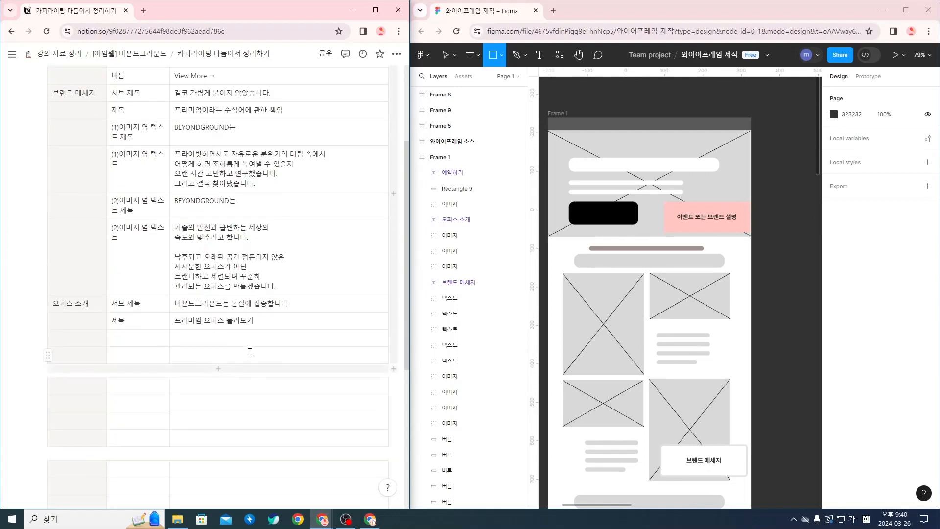
scroll(655, 344, down, 6)
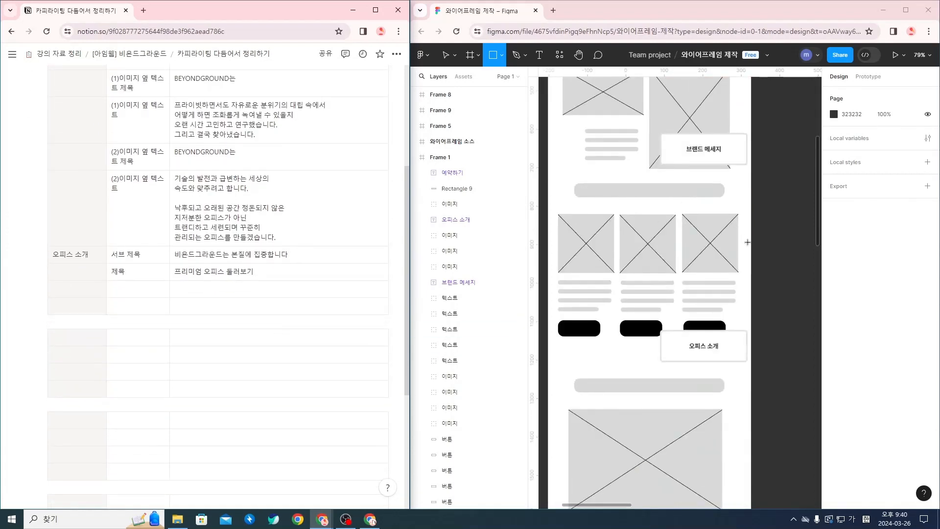
click(745, 241)
drag(758, 246, 741, 249)
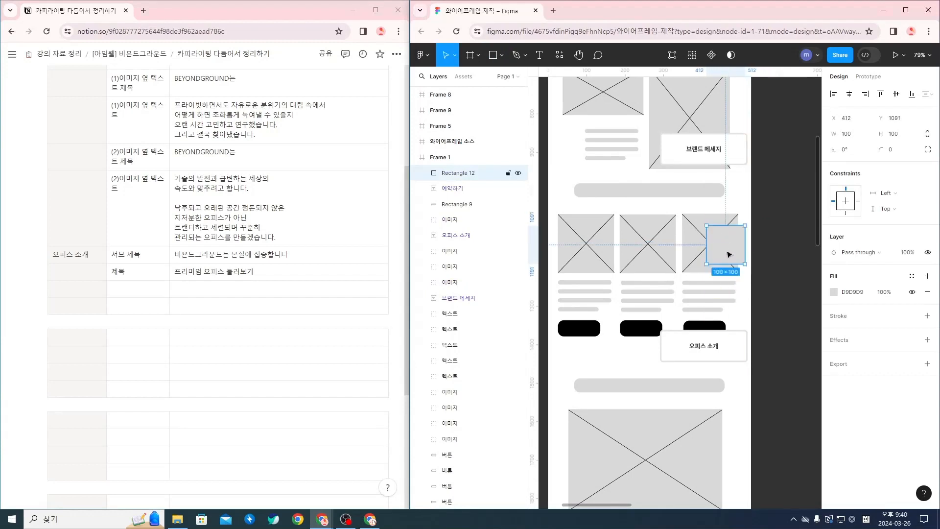
key(Delete)
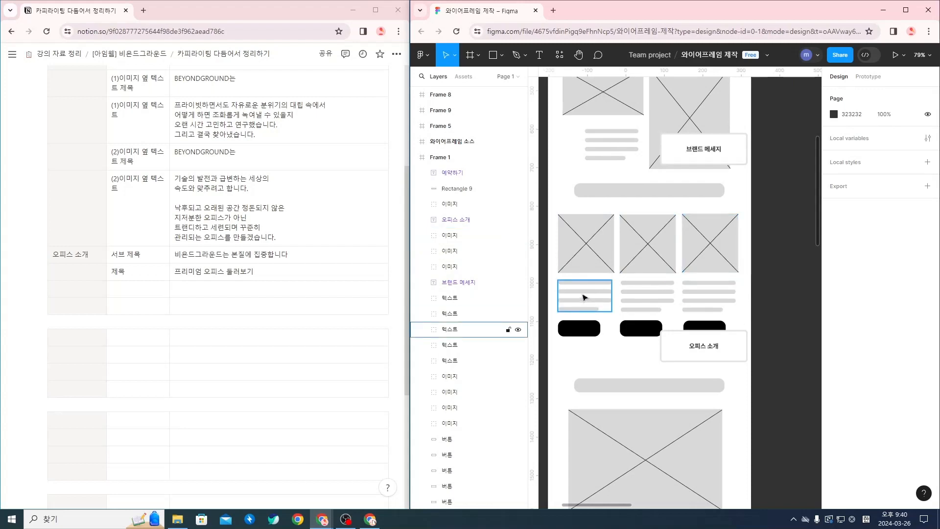
Zoom the Notion page out to 80% and add four empty rows at the end of the OVERVIEW table.
key(ctrl+minus)
key(ctrl+minus)
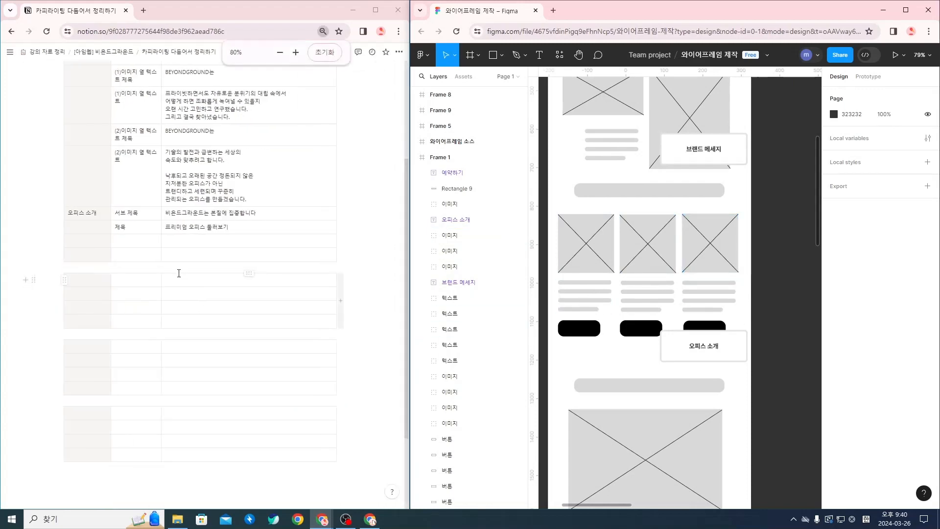
click(201, 279)
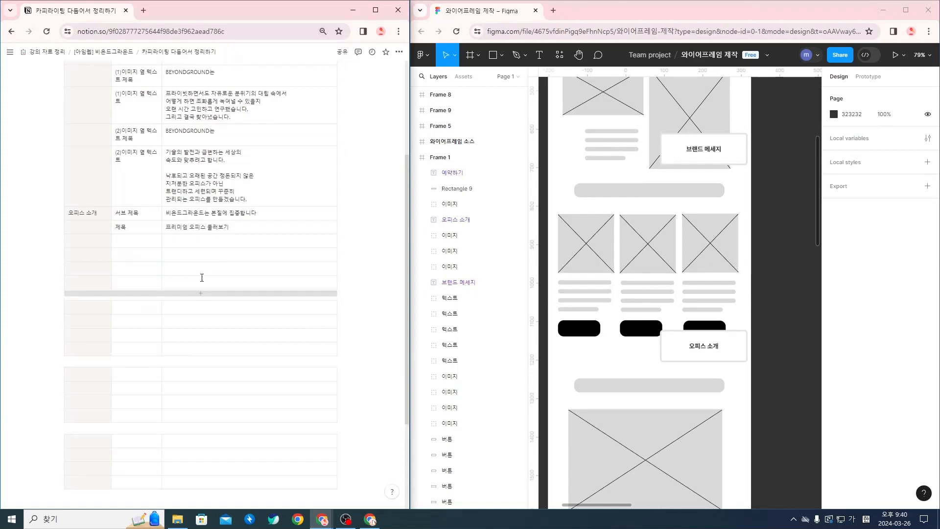
click(200, 293)
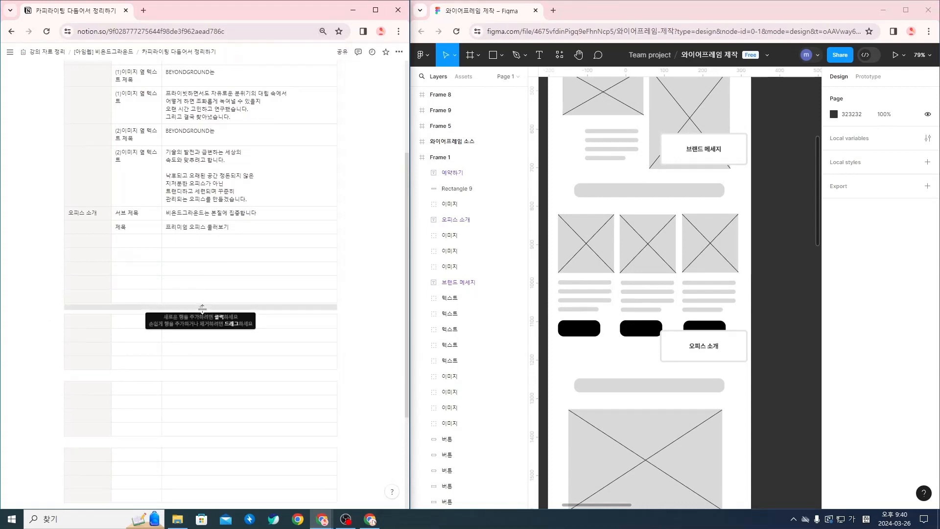
click(201, 307)
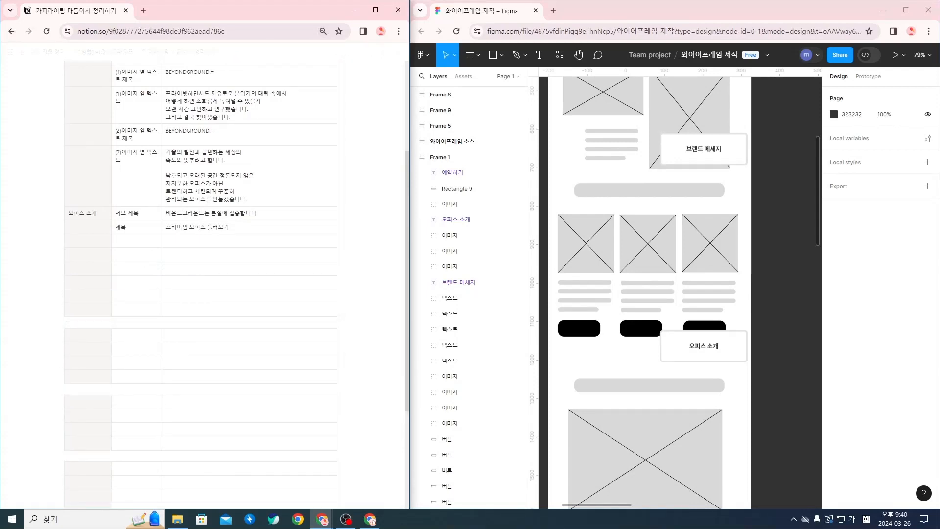
Label the first empty row under 오피스 소개 as 건대지점 제목.
click(135, 240)
text(경드)
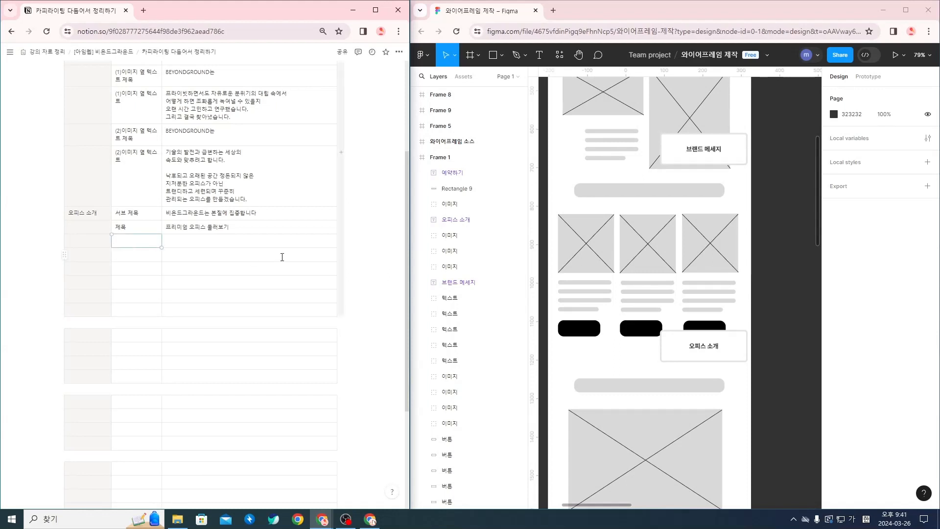
text(댓됨)
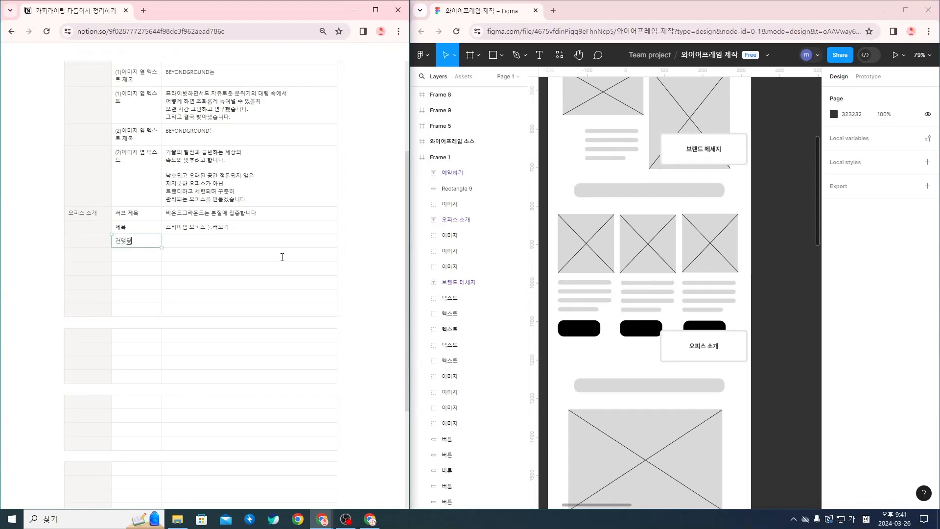
text(지점 제목)
Fill the top text bar under the first office image in Figma with dark colour 352C2C.
double_click(585, 282)
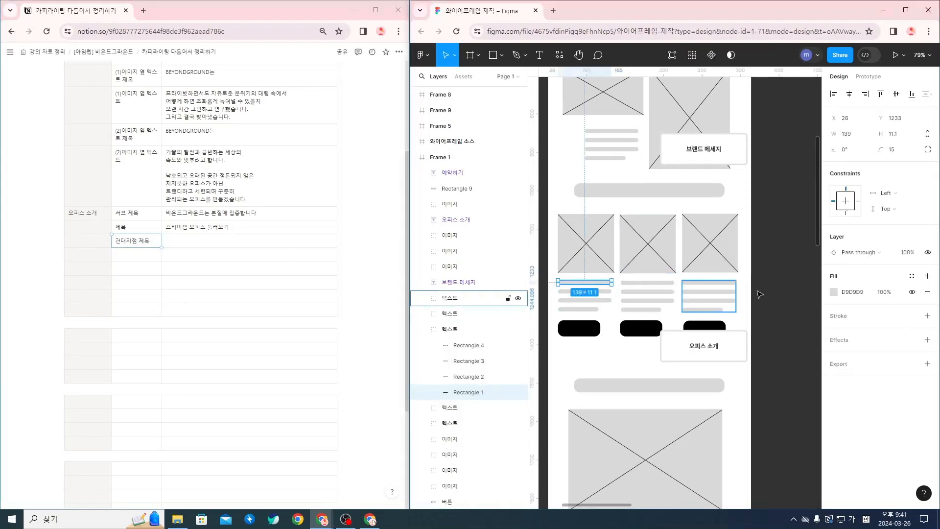
click(834, 292)
click(725, 348)
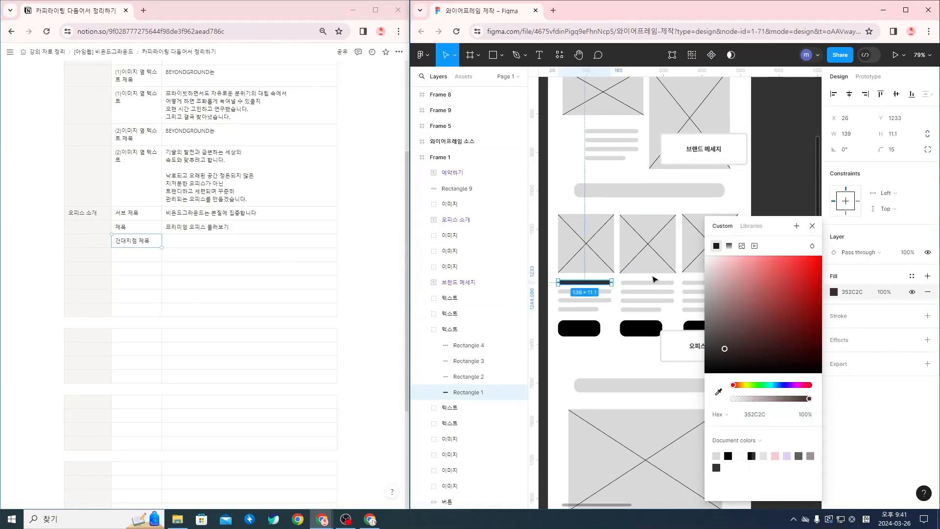
Fill the top text bar under the second office image with black.
click(657, 281)
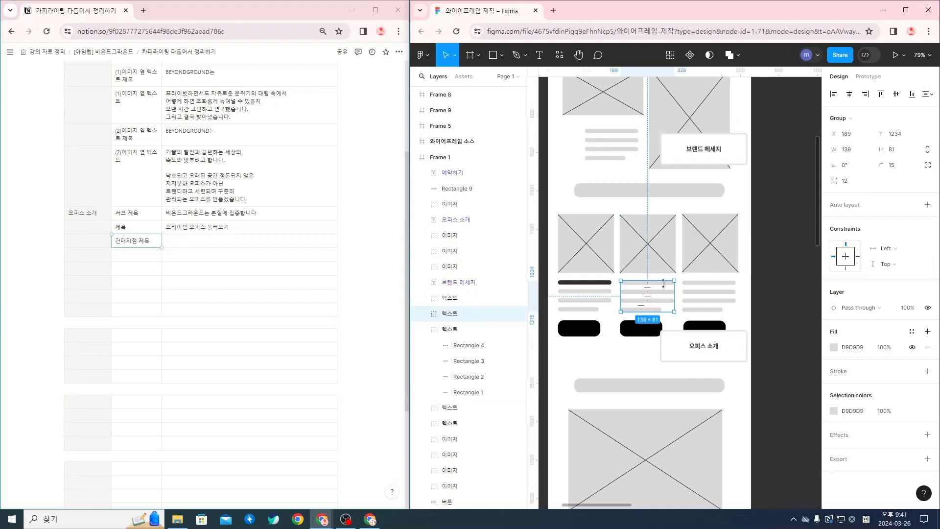
double_click(660, 283)
scroll(656, 281, up, 5)
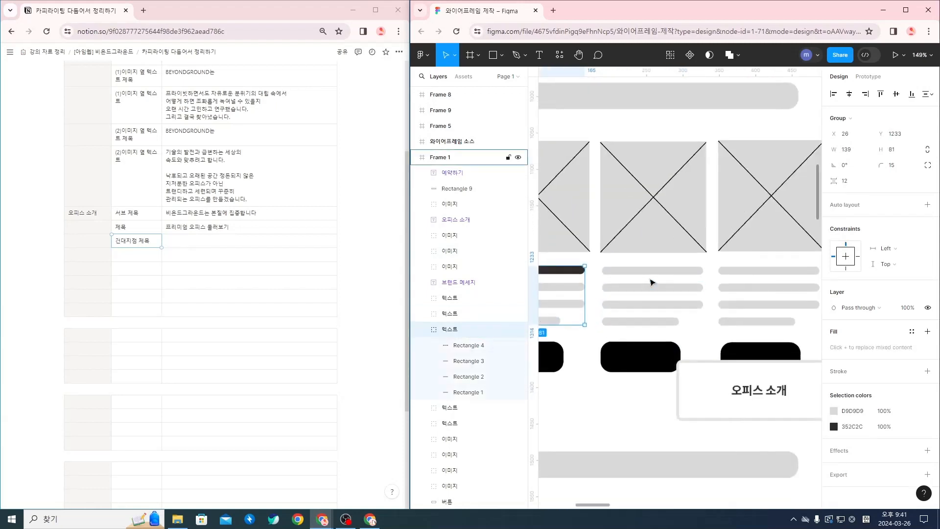
click(834, 292)
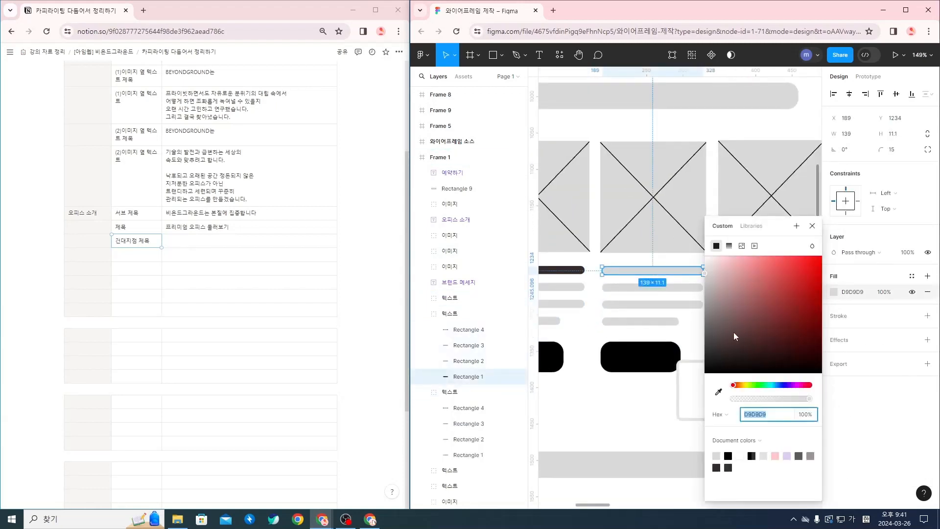
click(704, 367)
Fill the top text bar under the third office image with black 000000.
scroll(649, 292, right, 3)
key(ctrl+z)
key(ctrl+z)
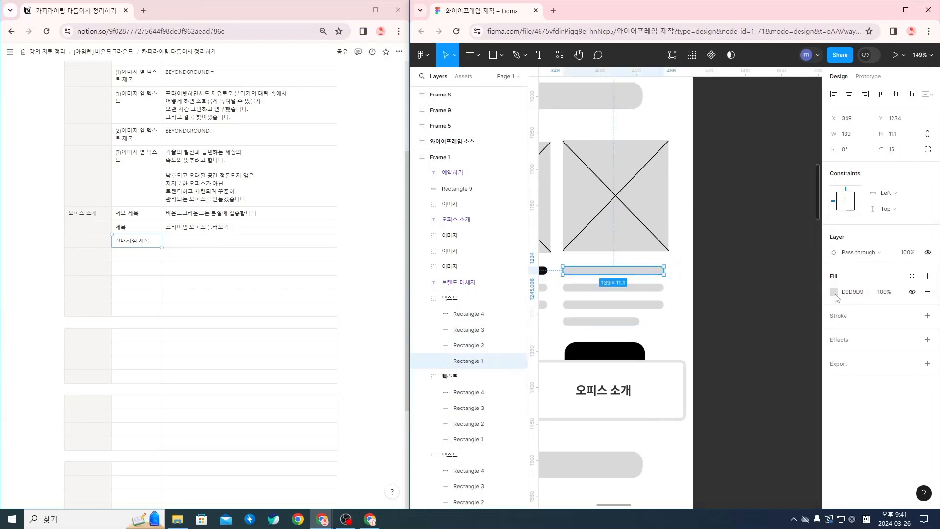
scroll(614, 345, down, 6)
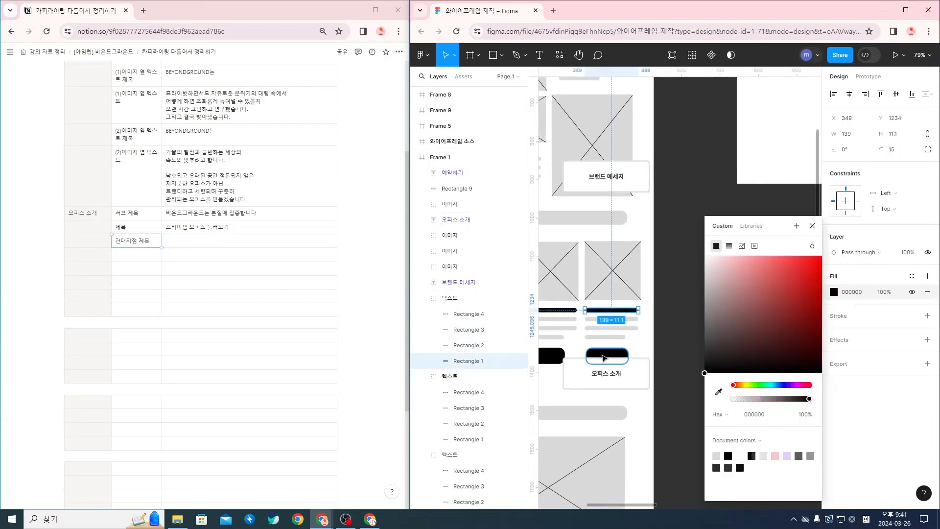
click(614, 342)
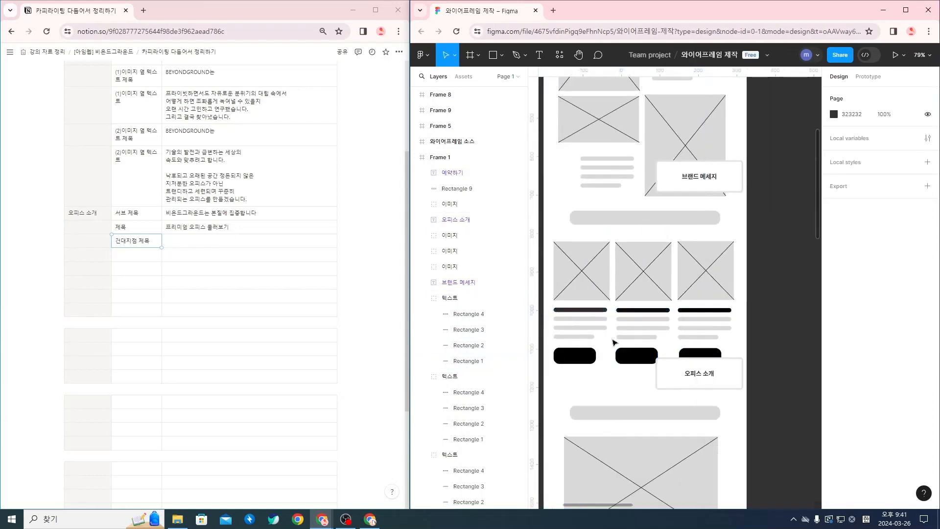
Copy the 건대지점 제목 label into the next row of the Notion table and change it to 건대지점 내용.
click(145, 252)
triple_click(146, 246)
key(ctrl+c)
click(141, 255)
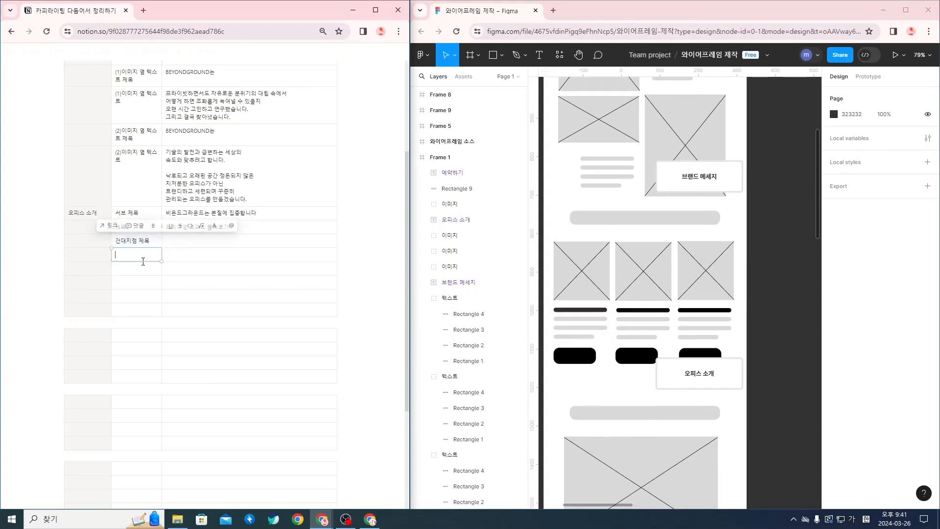
key(ctrl+v)
key(BackSpace)
key(BackSpace)
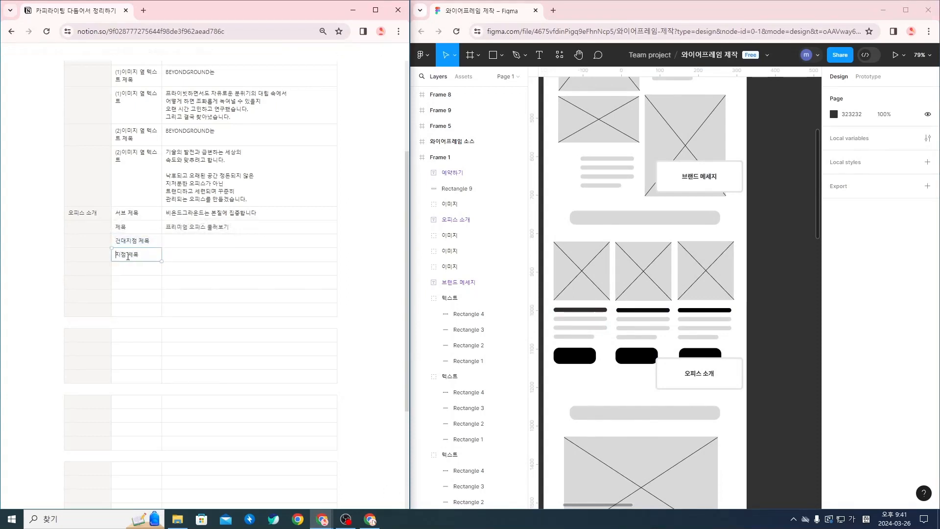
key(ctrl+z)
key(shift+End)
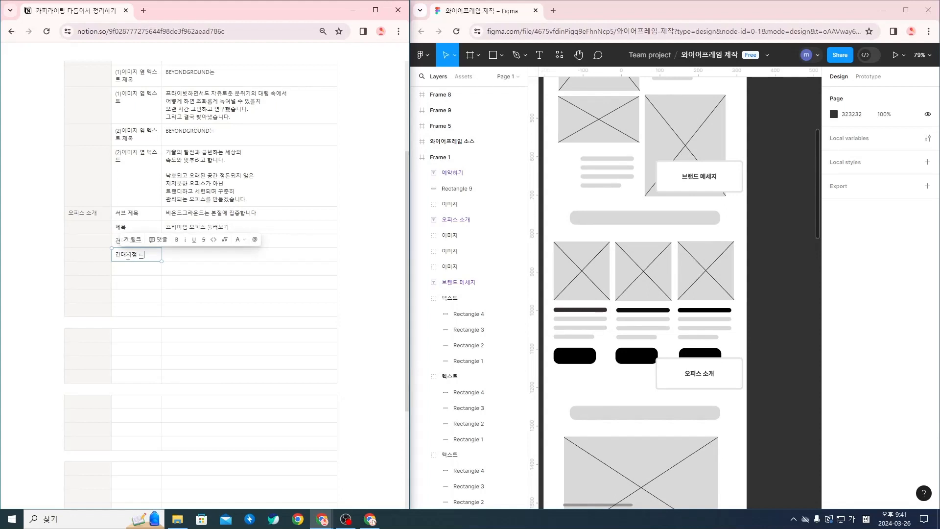
text(내의)
Copy the 건대지점 내용 label into the following row and change it to 건대지점 버튼.
key(shift+Home)
key(ctrl+c)
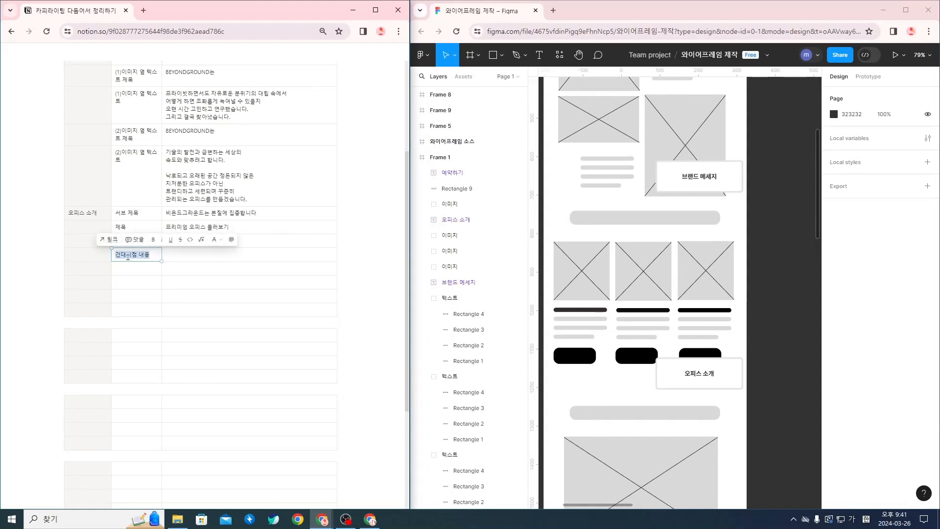
click(131, 269)
key(ctrl+v)
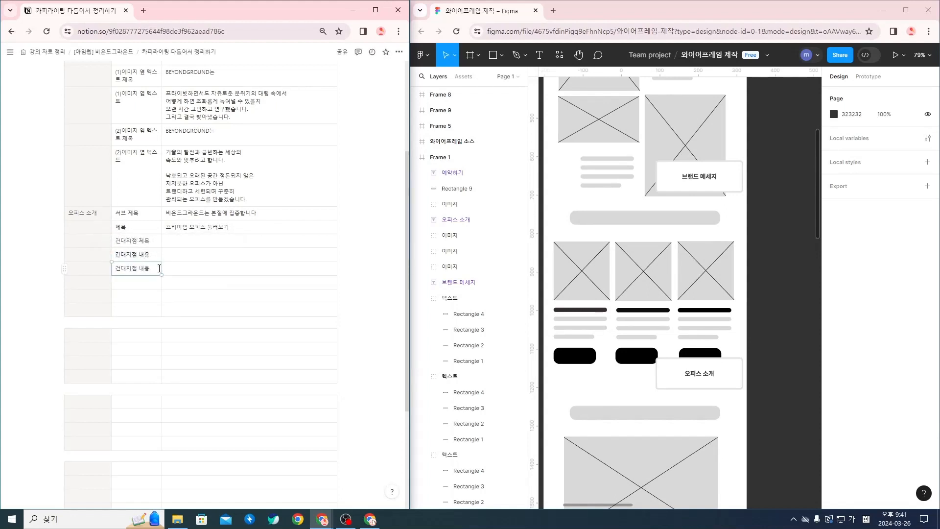
key(BackSpace)
key(BackSpace)
text(버튼)
Add three rows to the table's end and copy the three 건대지점 제목, 내용 and 버튼 labels twice into the empty rows below.
click(191, 270)
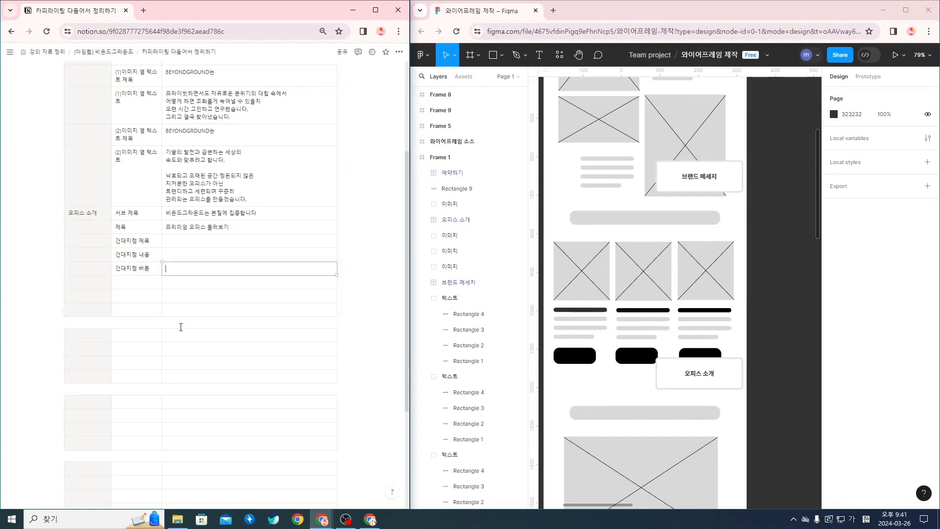
drag(199, 316, 204, 343)
drag(137, 268, 138, 237)
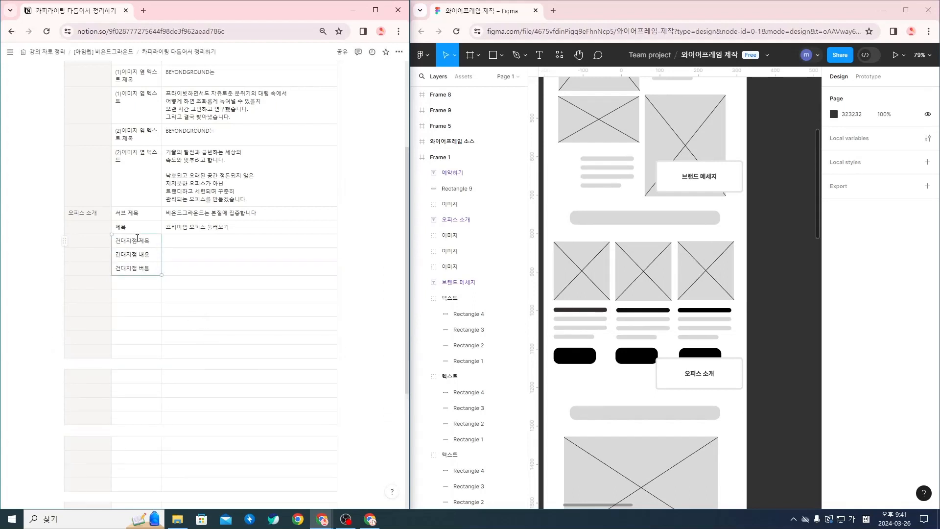
click(139, 283)
key(ctrl+v)
key(ctrl+v)
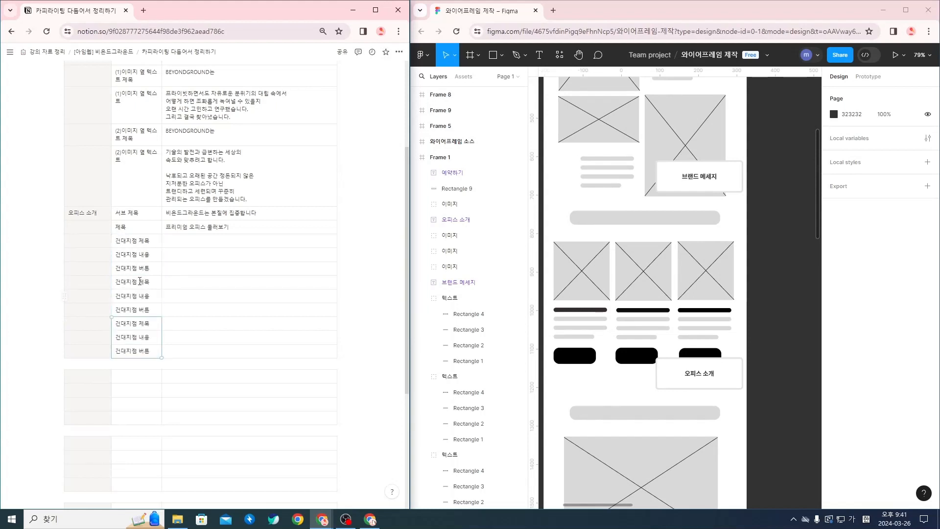
Change 건대 to 홍대 in the second set of 제목, 내용 and 버튼 labels so they read 홍대지점.
click(128, 282)
key(BackSpace)
key(BackSpace)
text(홍ㄷ)
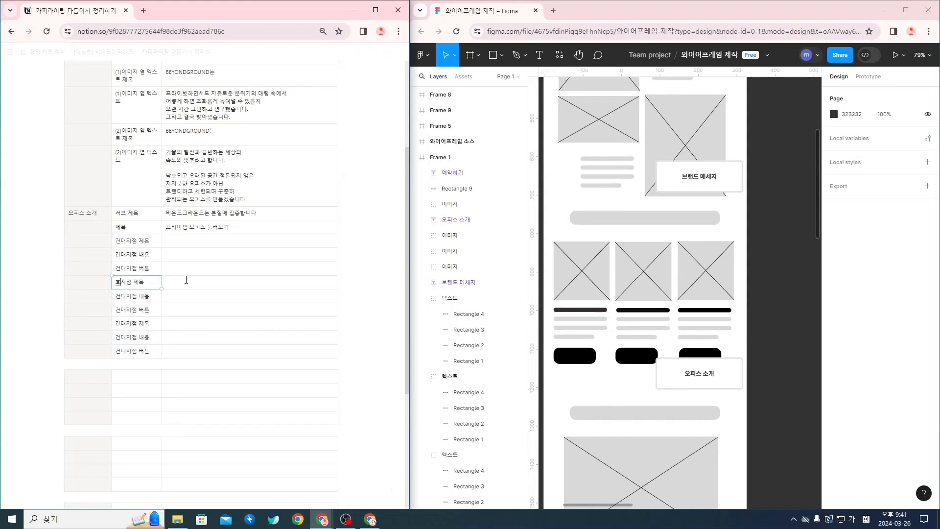
key(Down)
key(BackSpace)
key(BackSpace)
text(홍대)
key(Down)
text(홍)
key(Down)
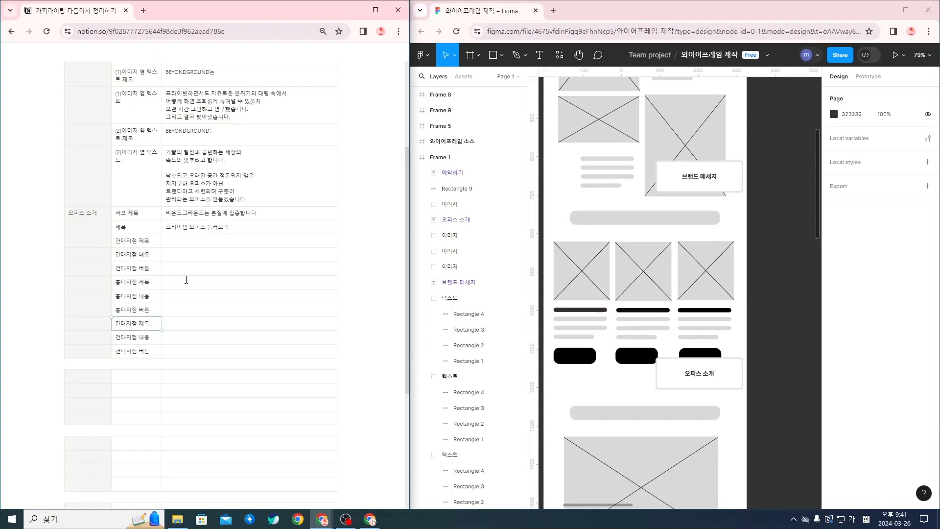
Change 건대 to 잠실 in the third set of 제목, 내용 and 버튼 labels so they read 잠실지점.
key(BackSpace)
key(BackSpace)
text(잠실)
key(Down)
key(BackSpace)
key(BackSpace)
text(잠실)
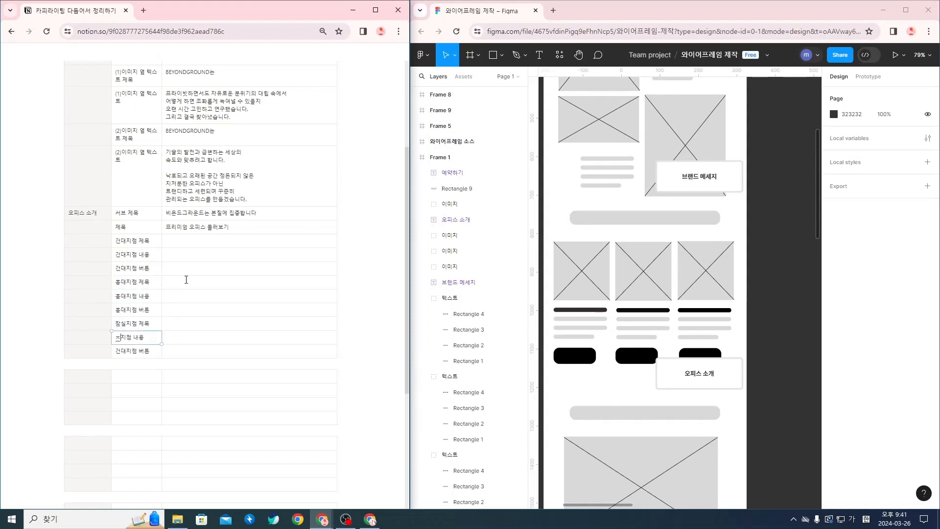
key(Down)
key(BackSpace)
key(BackSpace)
text(ㅈ잠실)
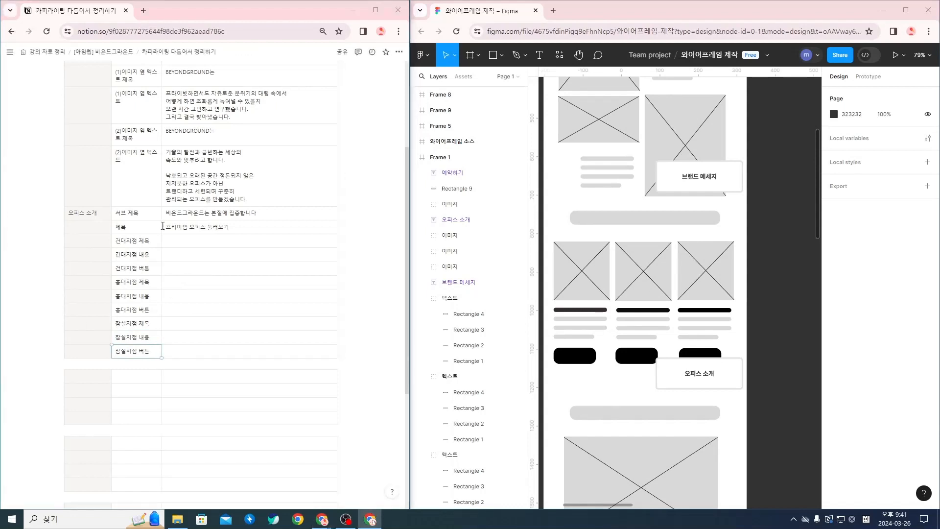
Fill in the branch titles: 건대입구점 for 건대지점 제목, 홍대입구점 for 홍대지점 제목 and 잠실점 for 잠실지점 제목.
click(191, 242)
text(건대입구점)
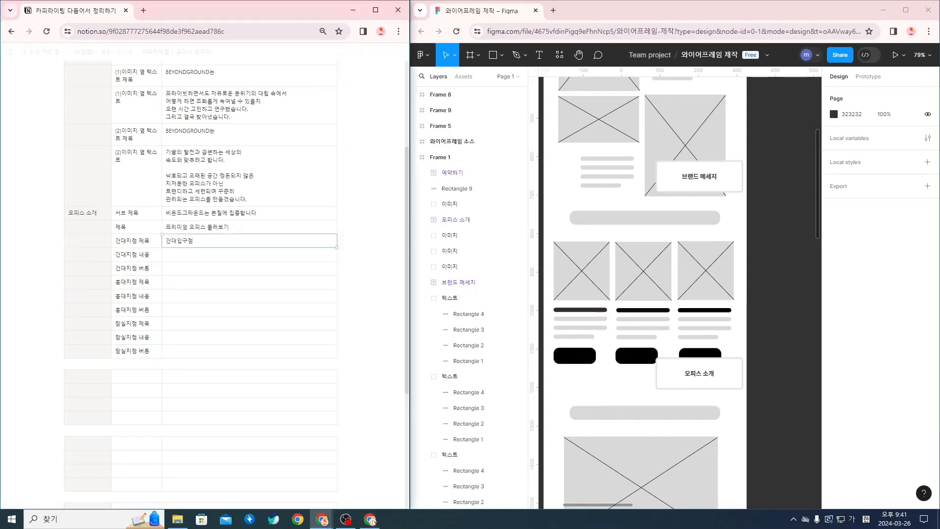
key(alt+Tab)
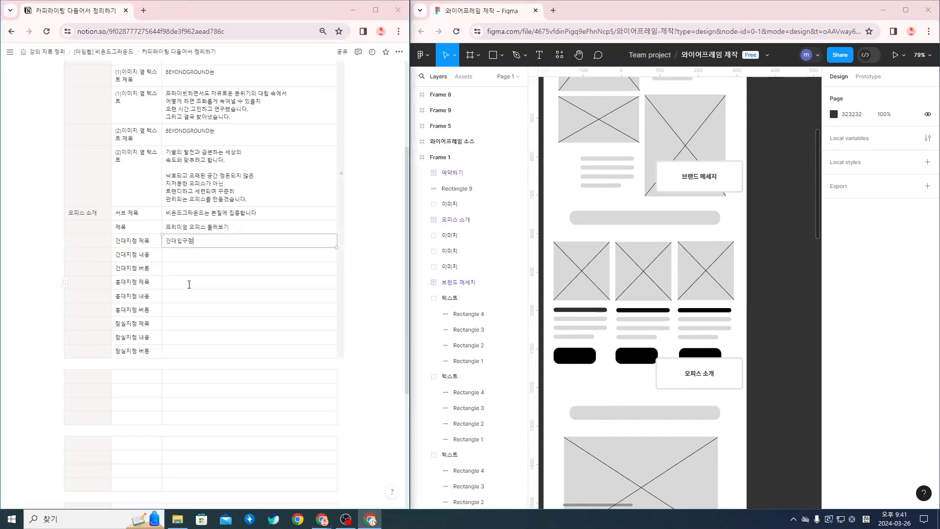
click(189, 283)
text(홍대입구점)
key(alt+Tab)
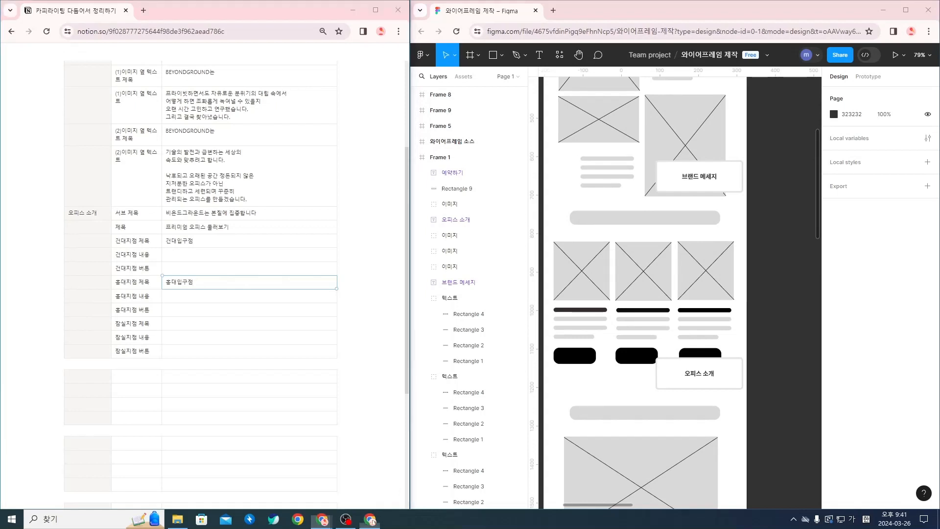
click(188, 326)
text(잠실점)
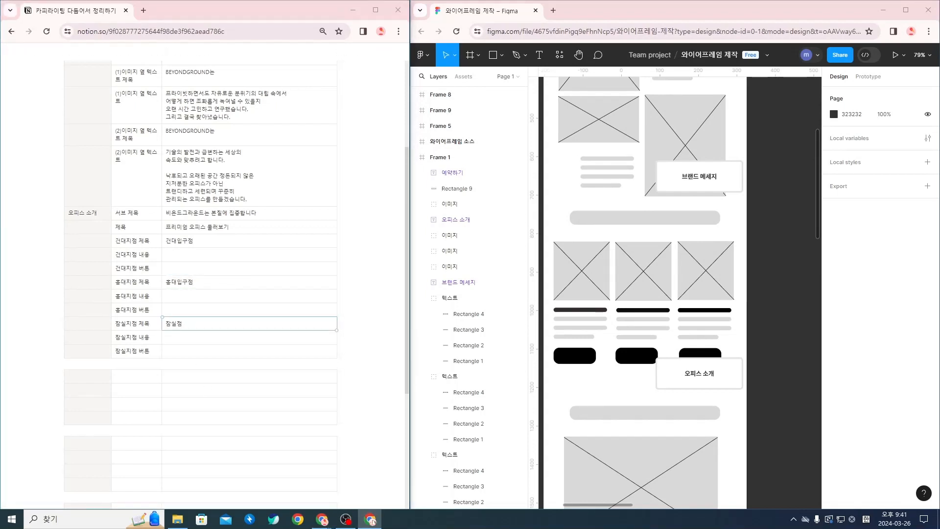
Fill the 건대지점 내용 row with "2호선 도보 3분 거리, 맞춤형 개인 공간으로 프라이빗한 나만의 공간을 제공합니다.".
click(198, 260)
key(ctrl+v)
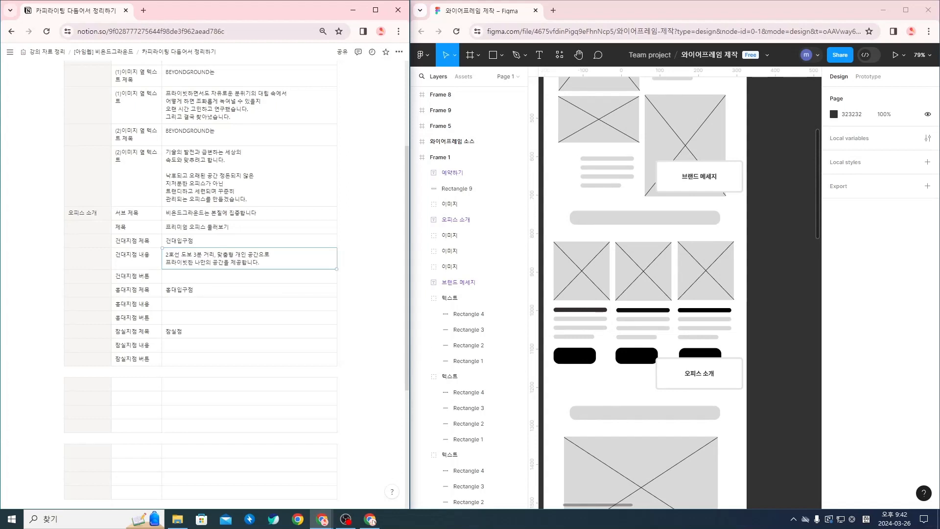
Fill the 홍대지점 내용 row with "홍대입구역 도보 5분 거리, 크리에이티브하고 자유로운 분위기에서 창의성을 발휘해 보세요.".
key(alt+Tab)
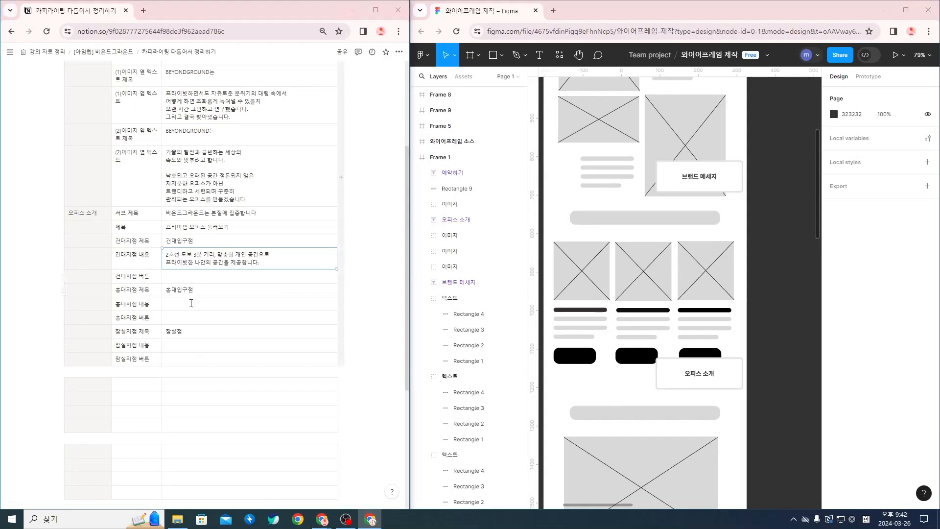
click(191, 303)
key(ctrl+v)
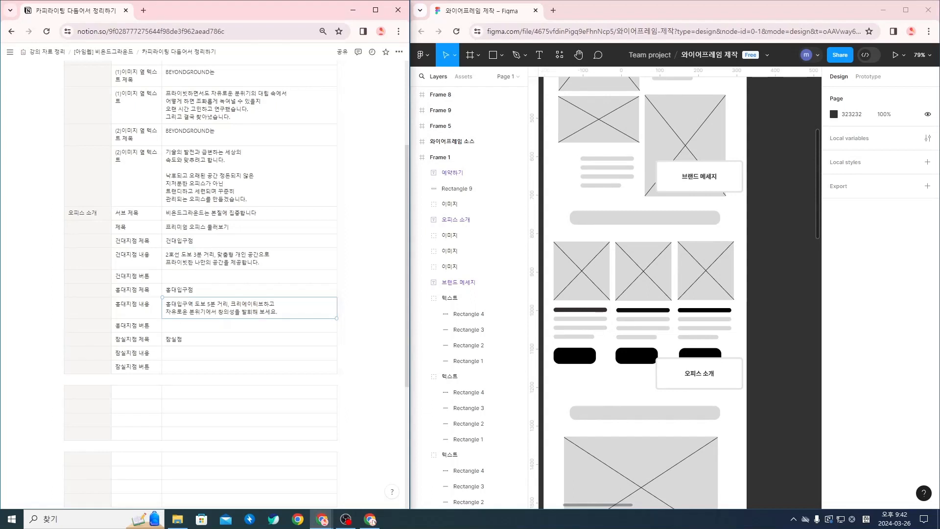
Fill the 잠실지점 내용 row with "잠실역 도보 10분 거리, 전용 200평 넓고 쾌적한 공간으로 최대로 집중할 수 있는 환경을 제공합니다.".
key(alt+Tab)
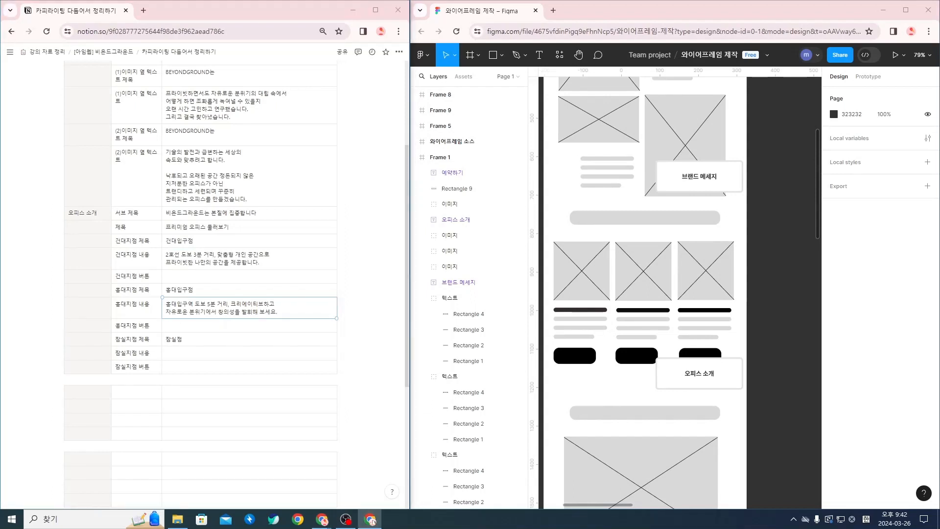
click(206, 353)
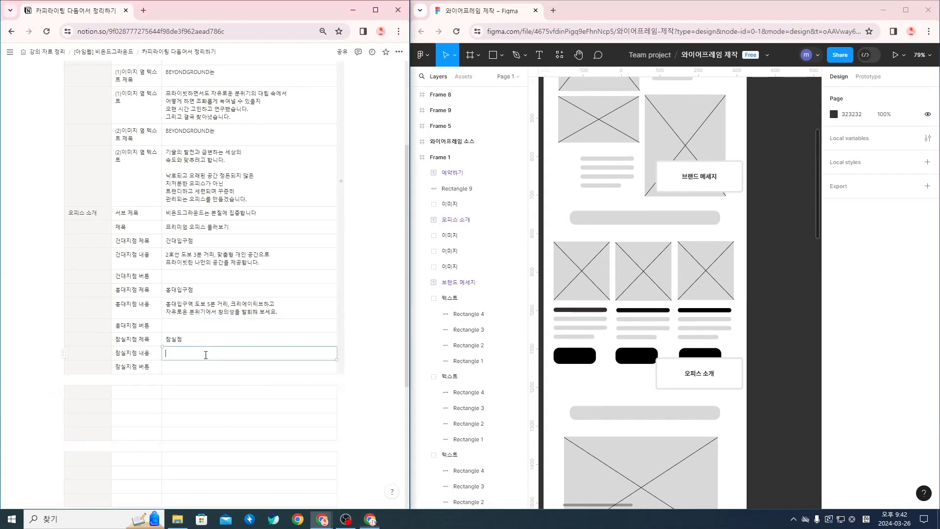
text(잠실역 도보 10분 거리, 전용 200평 넓고 쾌적한 공간으로 최대로 집중할 수 있는 환경을 제공합니다.)
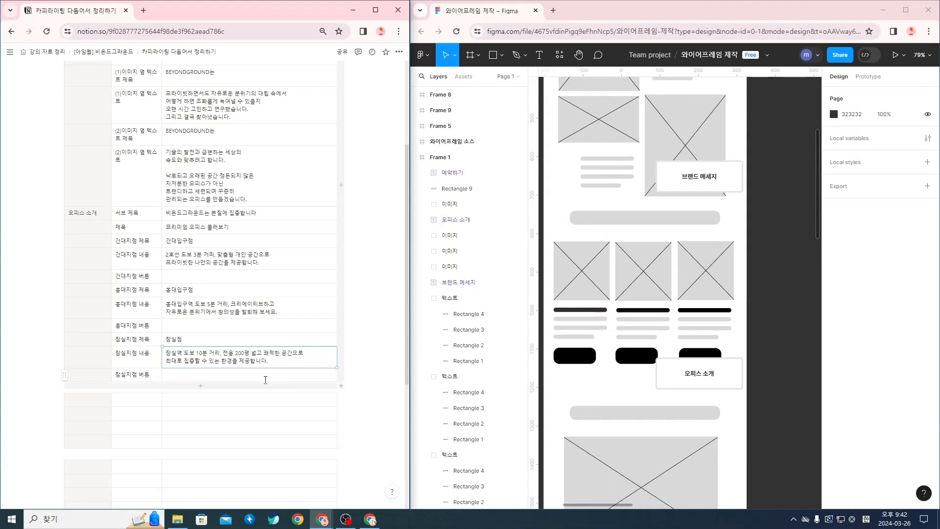
Enter "View More →" as the button text for 건대지점, 홍대지점 and 잠실지점.
key(alt+Tab)
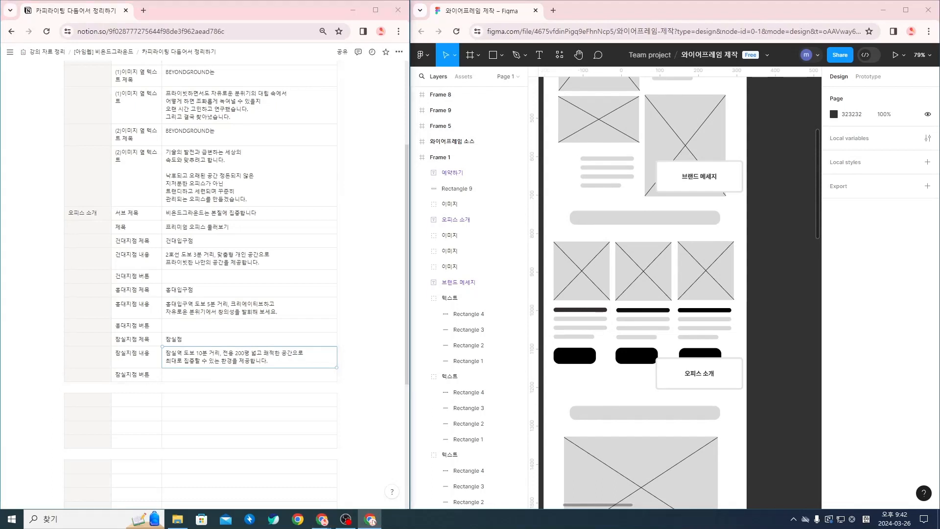
click(192, 277)
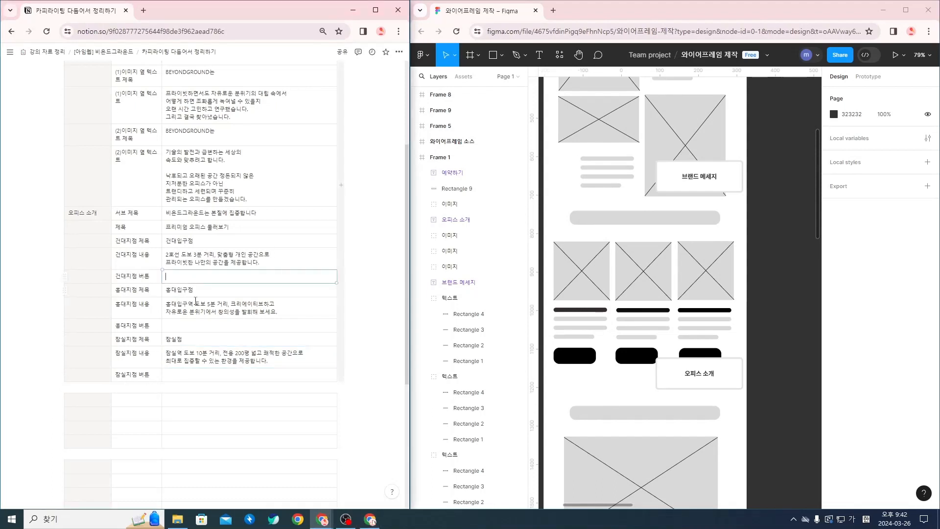
text(View More →)
click(196, 325)
text(View More →)
click(200, 376)
text(View More →)
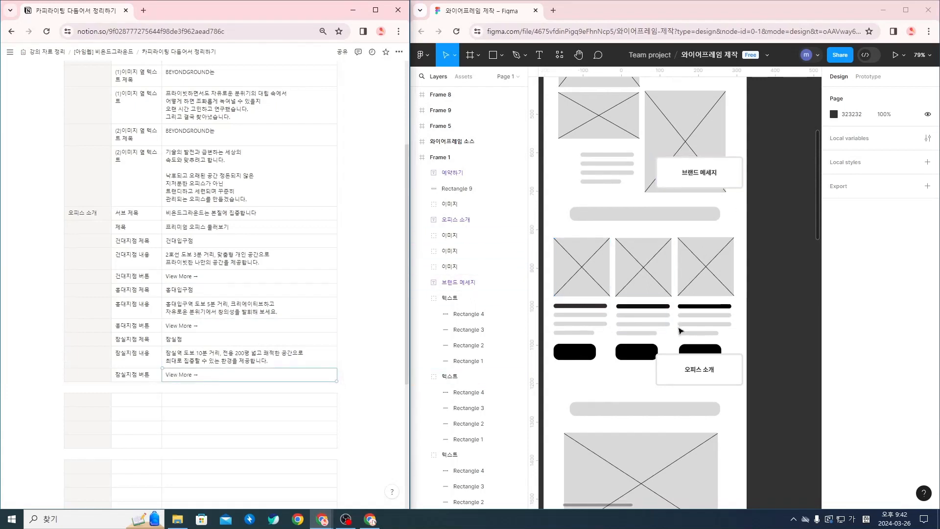
Add three empty rows below the 잠실지점 버튼 row for the wireframe's reservation section.
scroll(678, 330, down, 3)
scroll(663, 349, down, 1)
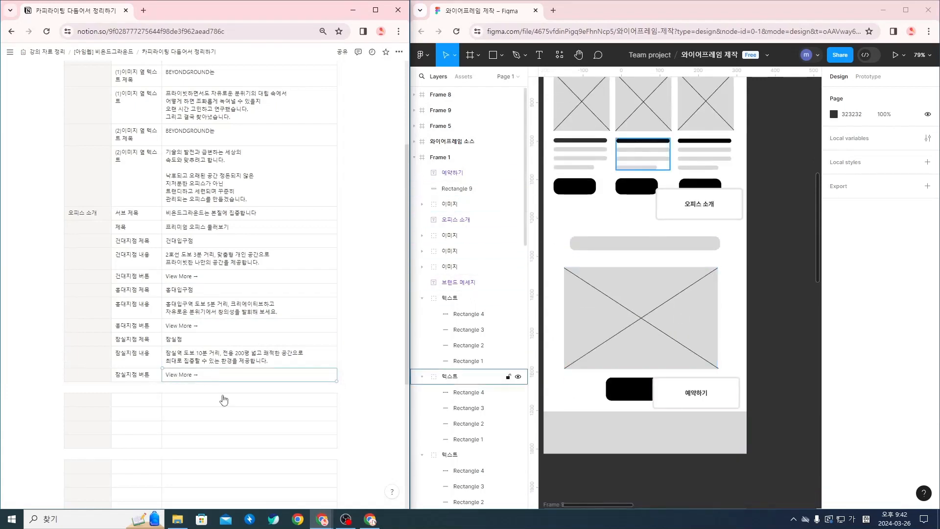
click(178, 385)
click(188, 399)
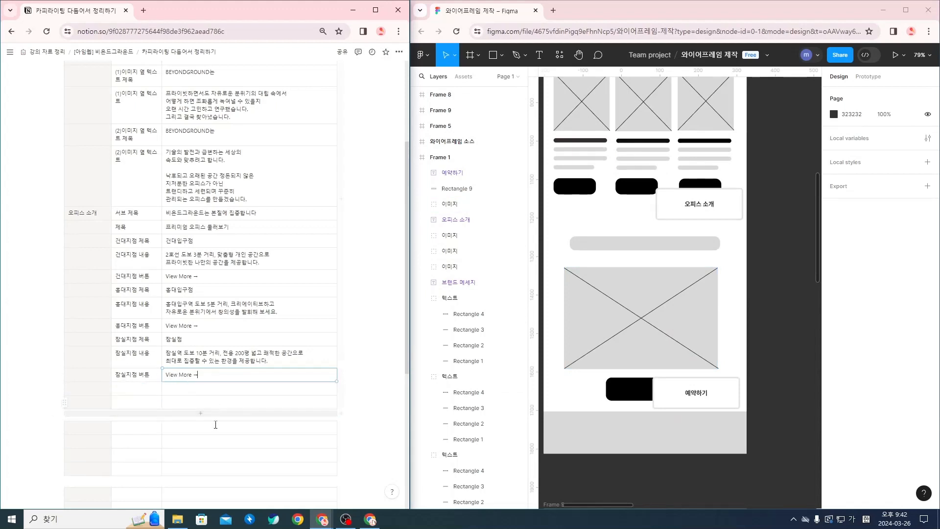
click(189, 413)
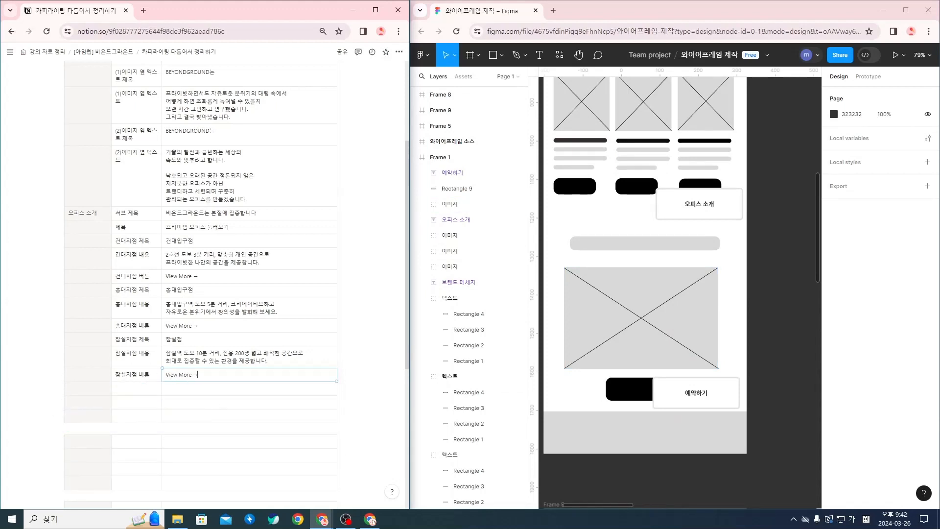
Copy the section name 예약하기 from the Figma wireframe into the first column of the first new Notion row.
click(120, 392)
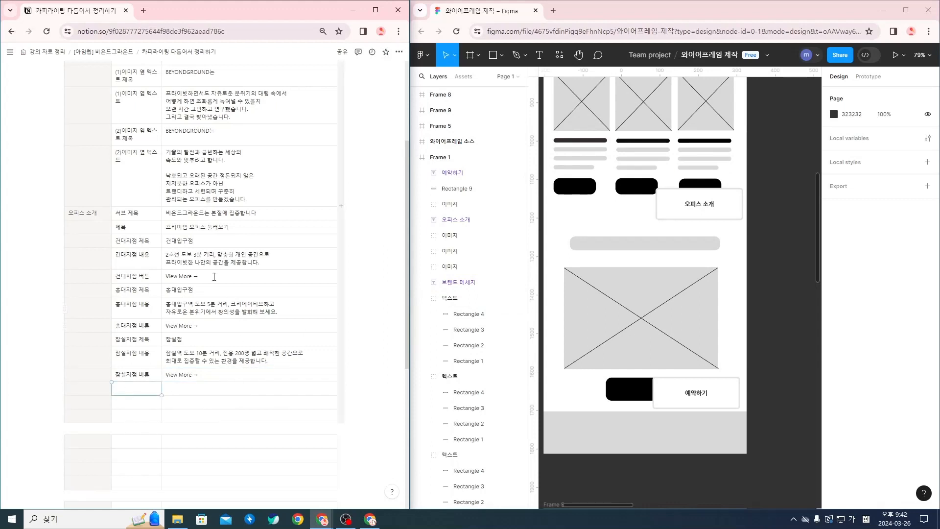
double_click(702, 391)
key(ctrl+c)
click(98, 390)
key(ctrl+v)
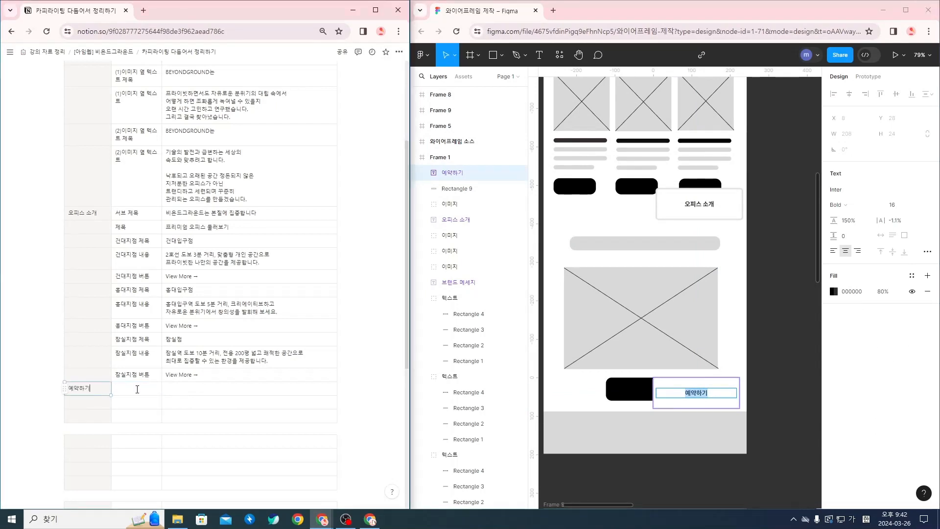
Label the 예약하기 row 서브 제목 and enter its text "내게 딱 맞는 오피스를 경험해 보세요".
click(149, 389)
text(서브 제)
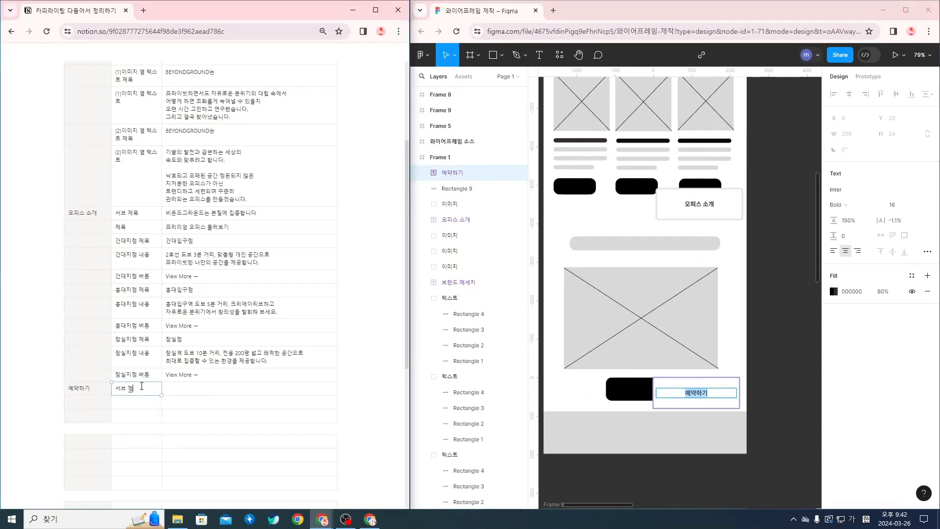
text(목)
click(183, 389)
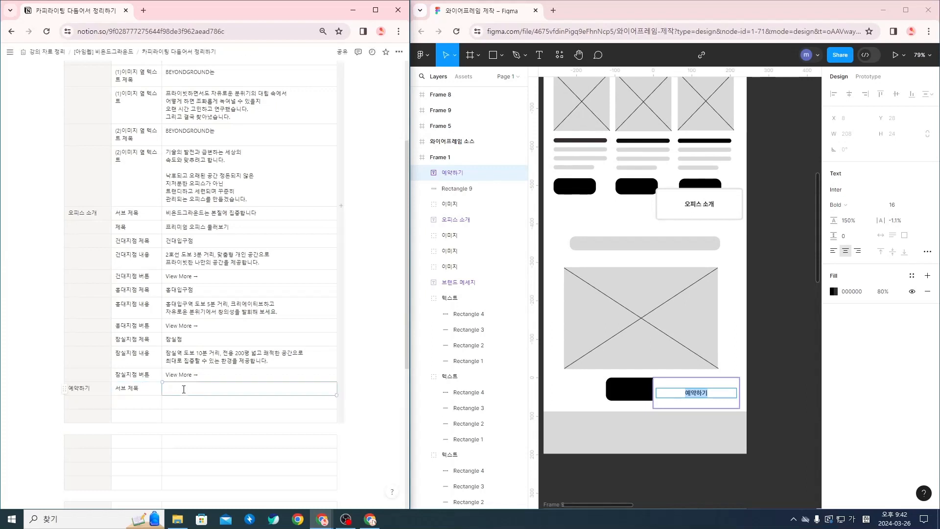
text(나비)
text(게 딱)
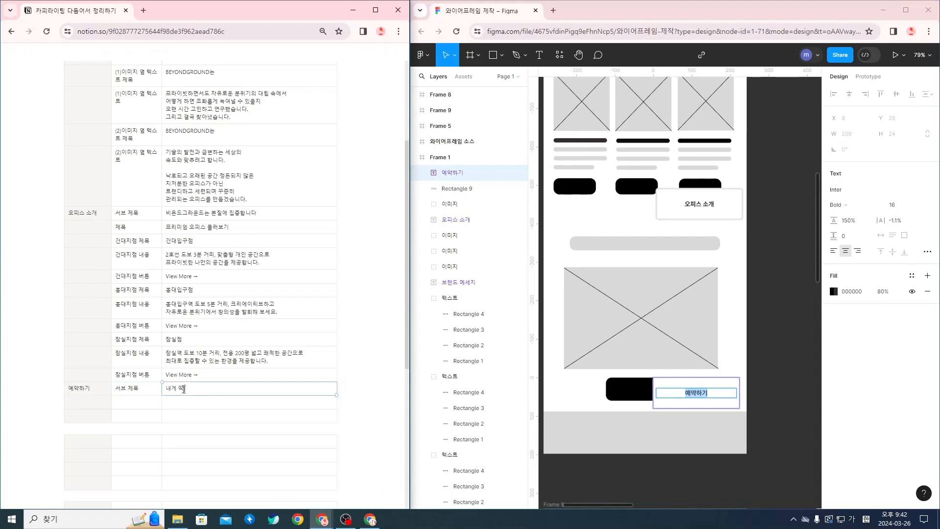
text(맞는 오피스를 ㄱ)
text(험해 ㅜㅂ)
text(보세요)
Label the following row 제목 and enter its text "프리미엄 오피스 신청하기".
click(147, 402)
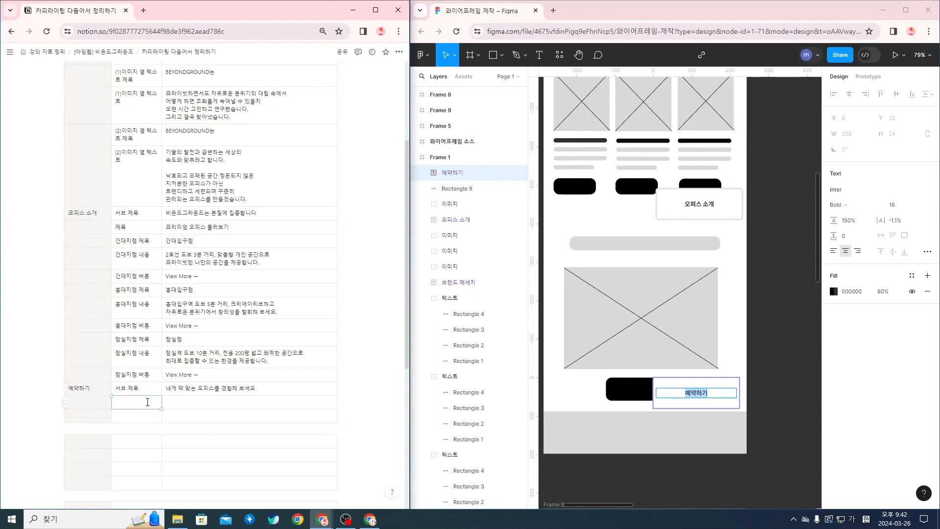
text(제목)
key(Tab)
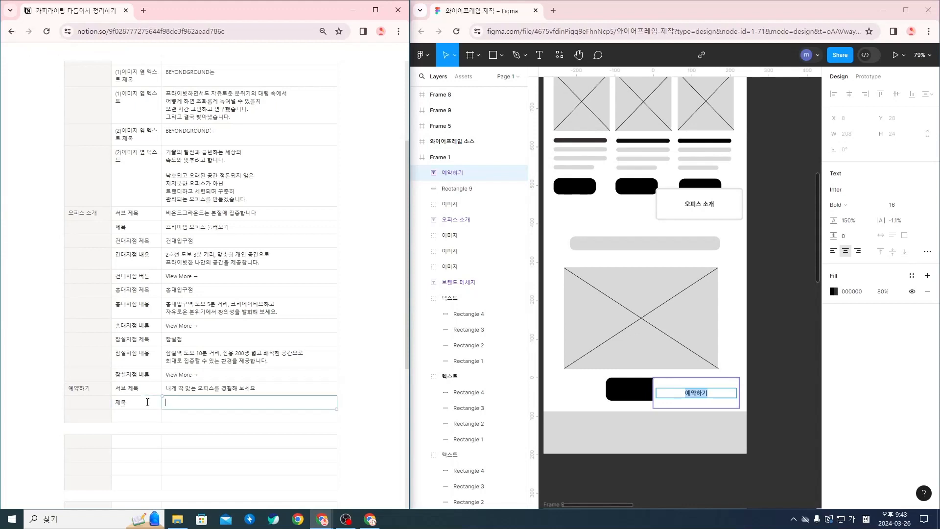
text(ㅍㅜ레)
text(ㅡ리미엄 오피)
text(스 ㅅㅣㄴ청하기)
Label the last row of the table 버튼 and enter its text "입주 신청하기".
click(159, 416)
text(버튼)
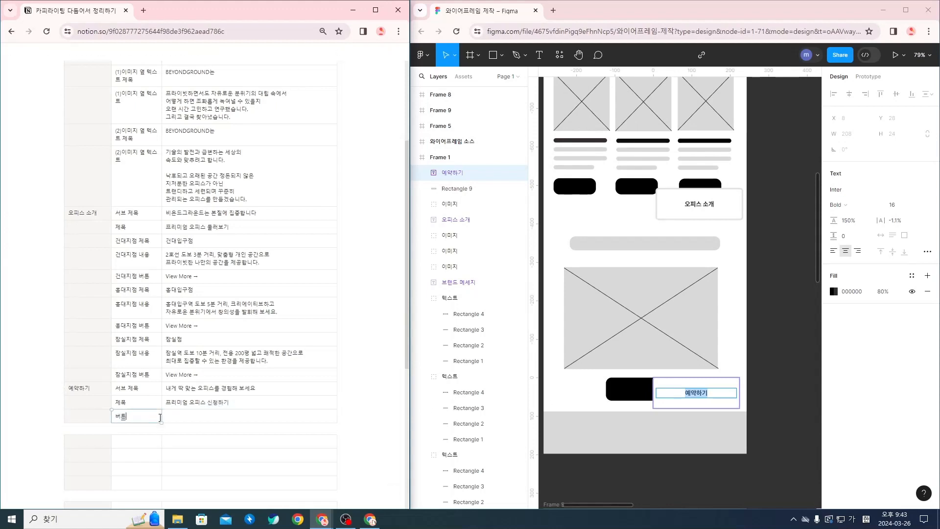
key(Tab)
text(이ㅂ주 신청하기)
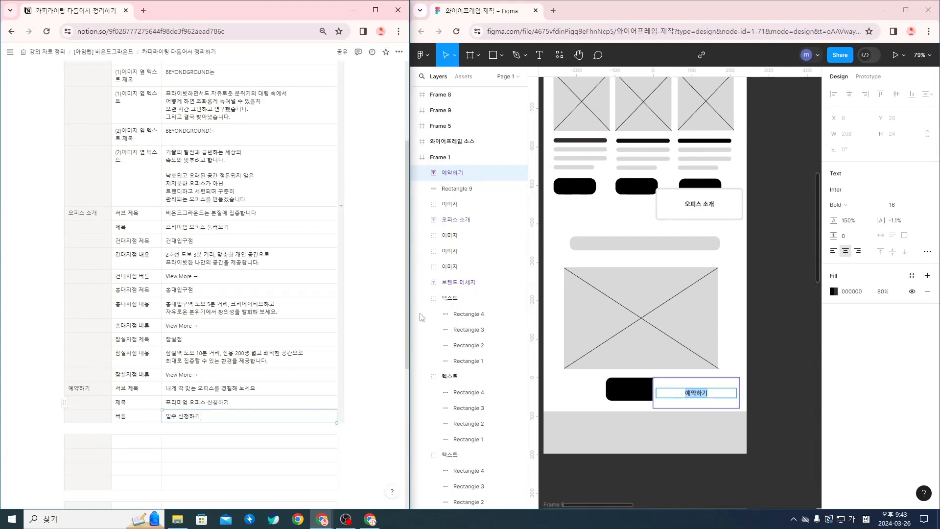
scroll(725, 372, up, 10)
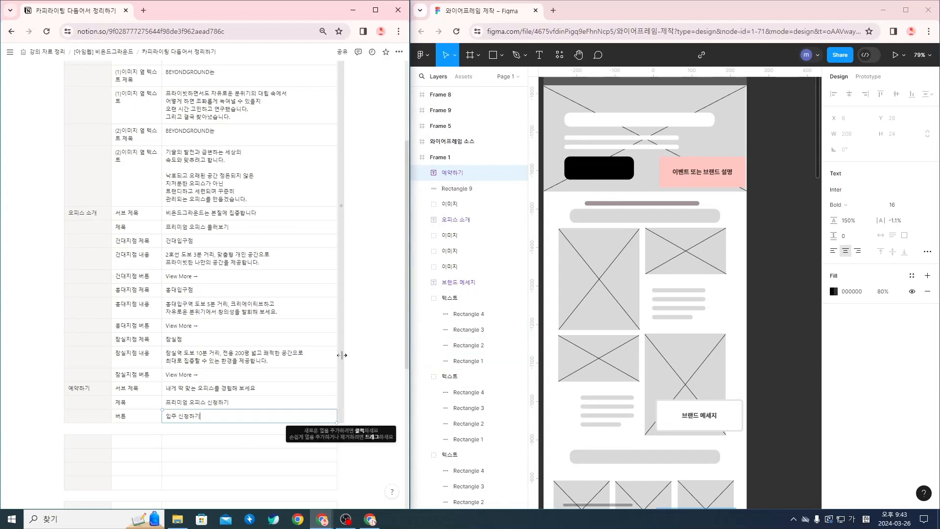
scroll(338, 357, up, 1)
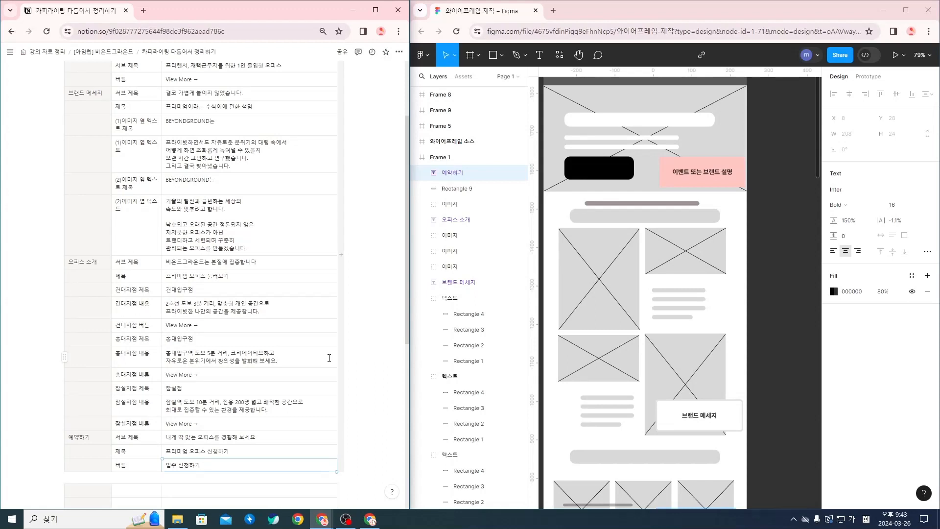
scroll(327, 358, up, 3)
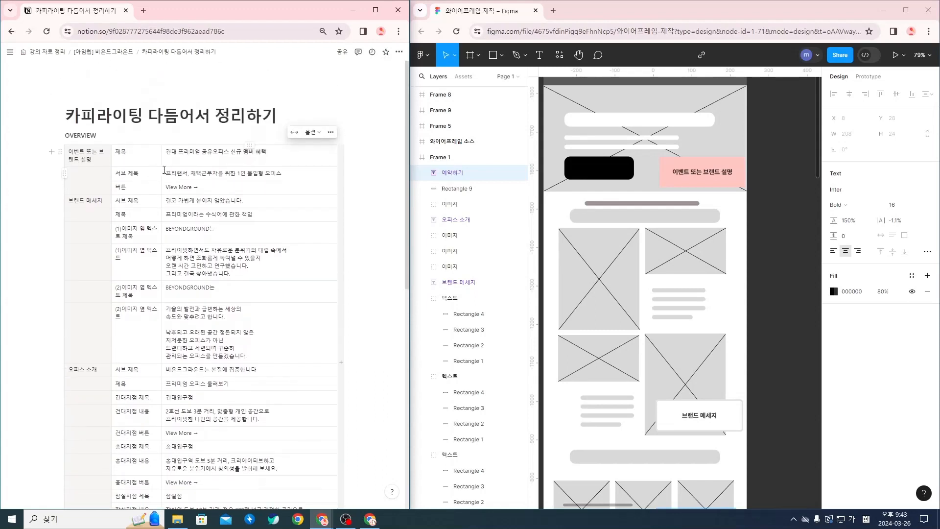
Try the informal ending 연구했어 on the third line of the (1) image-side text in the 브랜드 메세지 section, and undo it.
scroll(164, 169, down, 1)
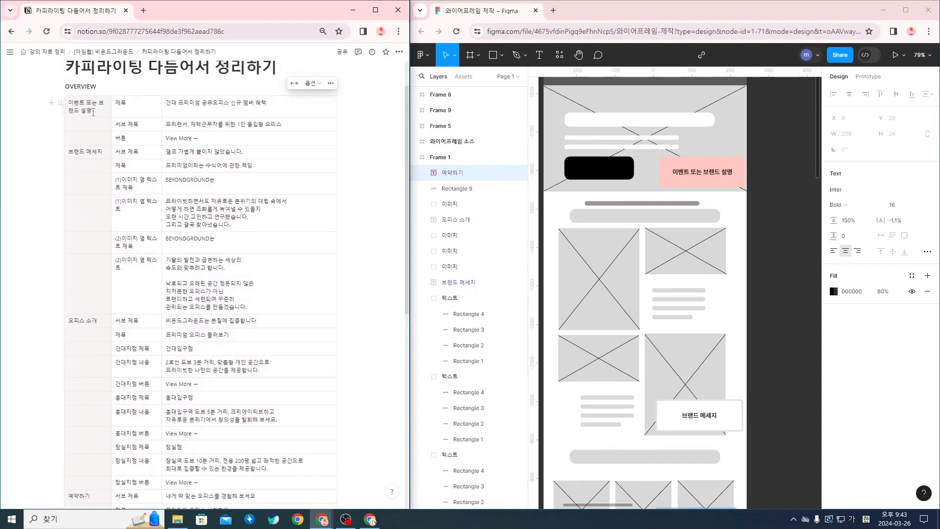
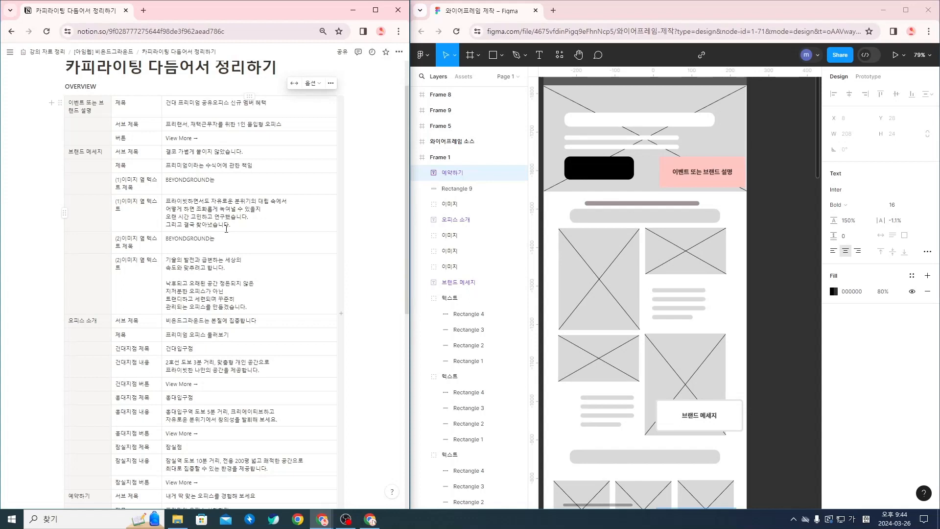
click(258, 216)
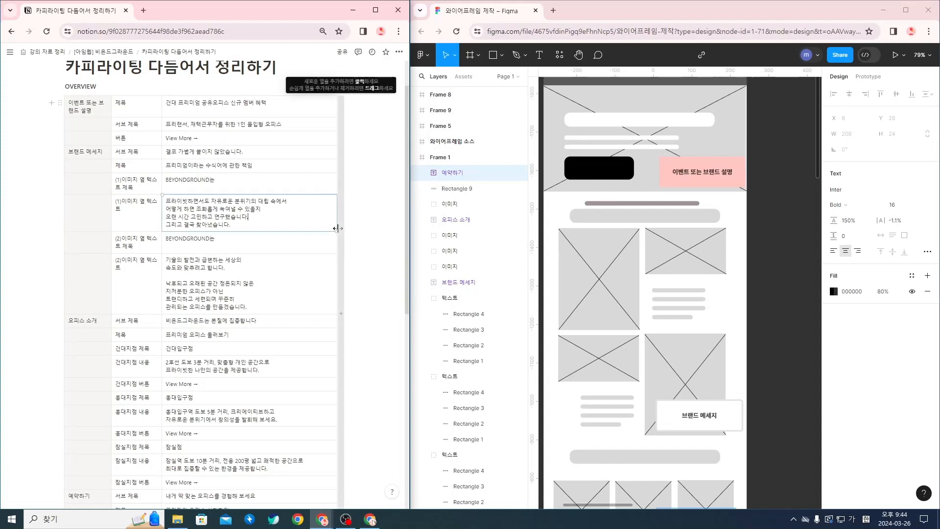
key(shift+Left)
key(shift+Left)
key(shift+Left)
key(shift+Left)
text(어)
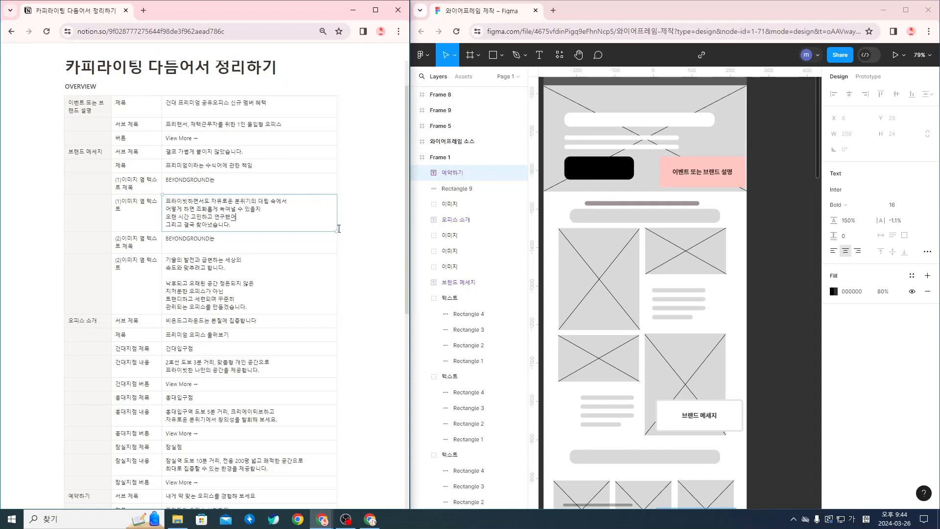
key(ctrl+z)
click(312, 230)
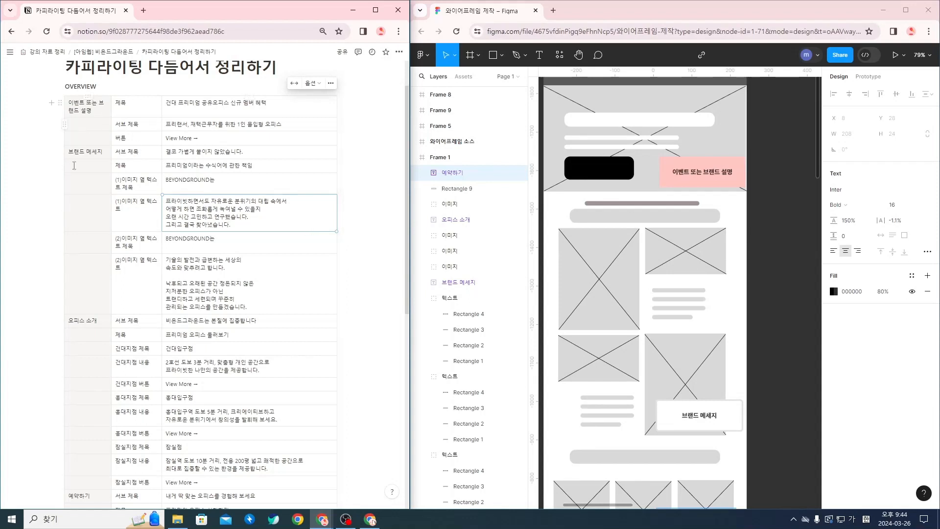
Locate the empty 건대지점 table in Notion and the matching 건대지점 page wireframe in Figma.
scroll(92, 329, down, 1)
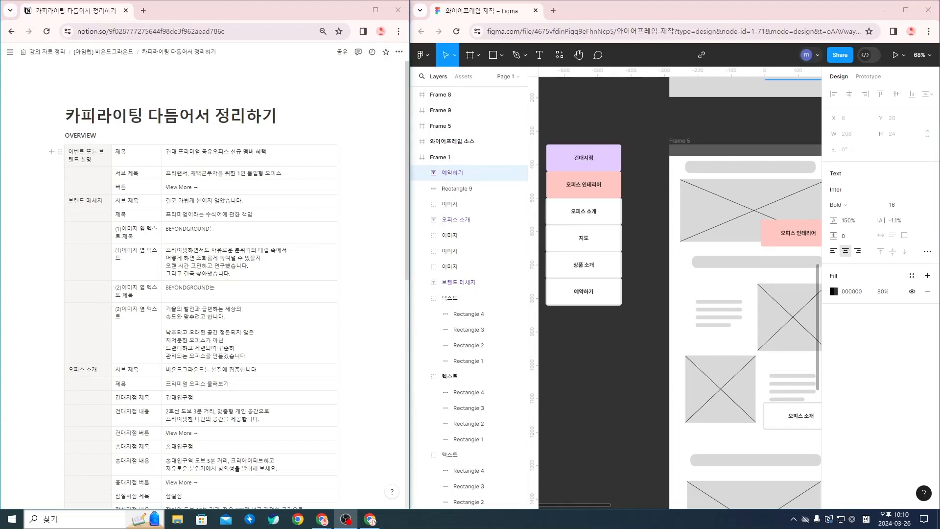
scroll(377, 313, down, 8)
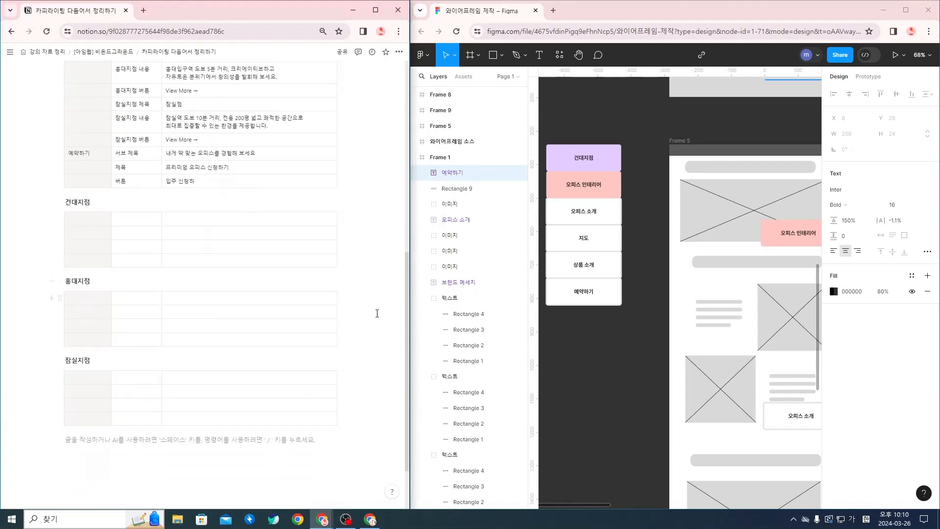
scroll(643, 306, right, 1)
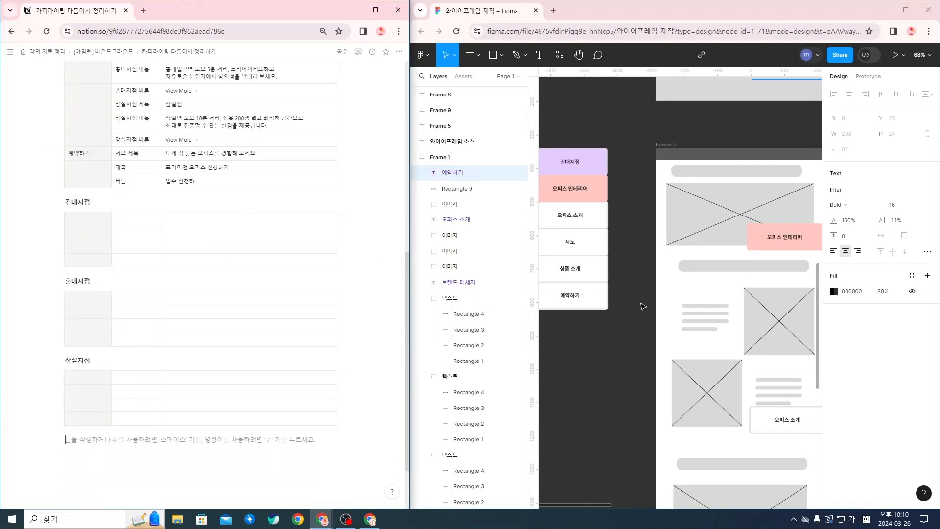
Fill the first row of the 건대지점 table with 오피스 인테리어, 제목 and 프리미엄 공유오피스 건대입구점.
scroll(642, 299, right, 3)
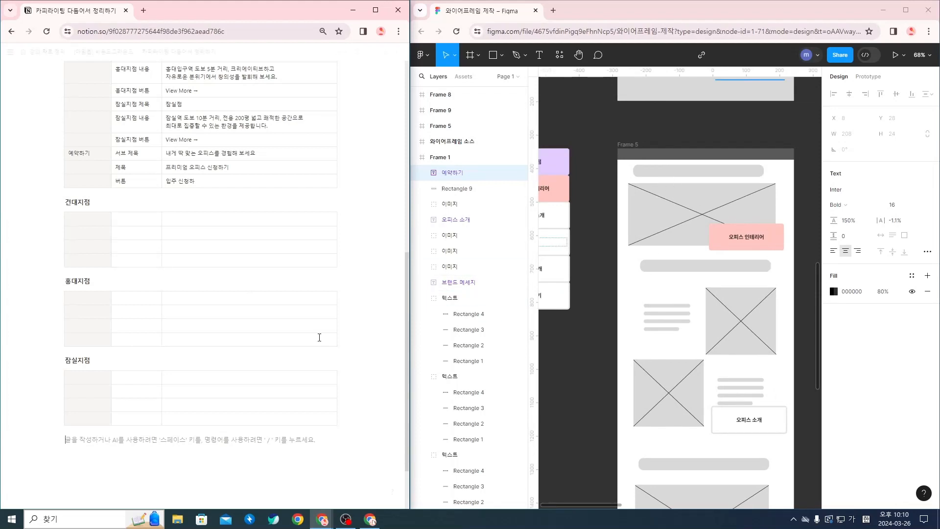
click(71, 218)
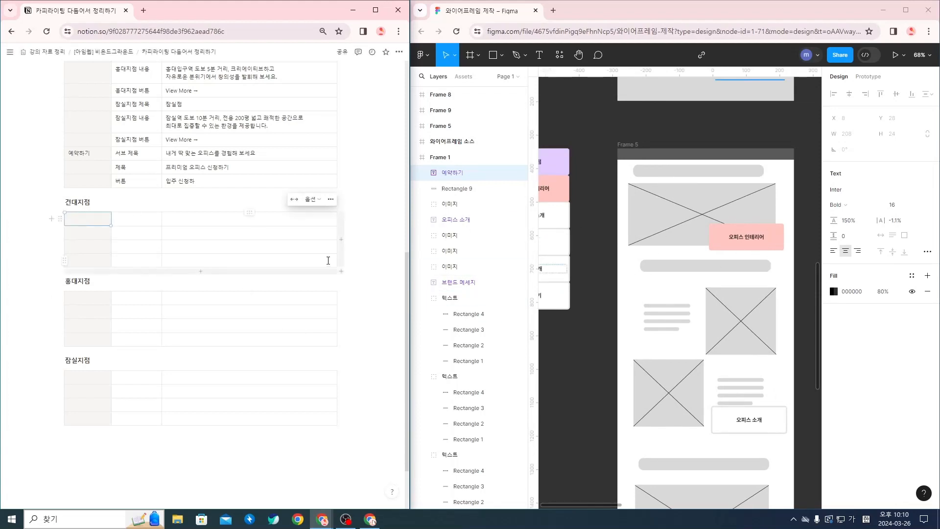
text(오피스 ㅇ)
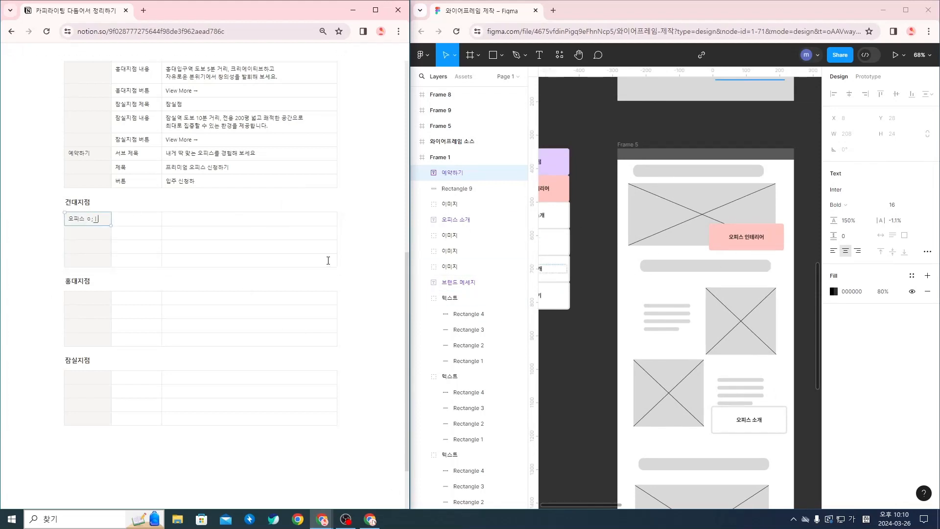
text(ㅣㄴ테리어)
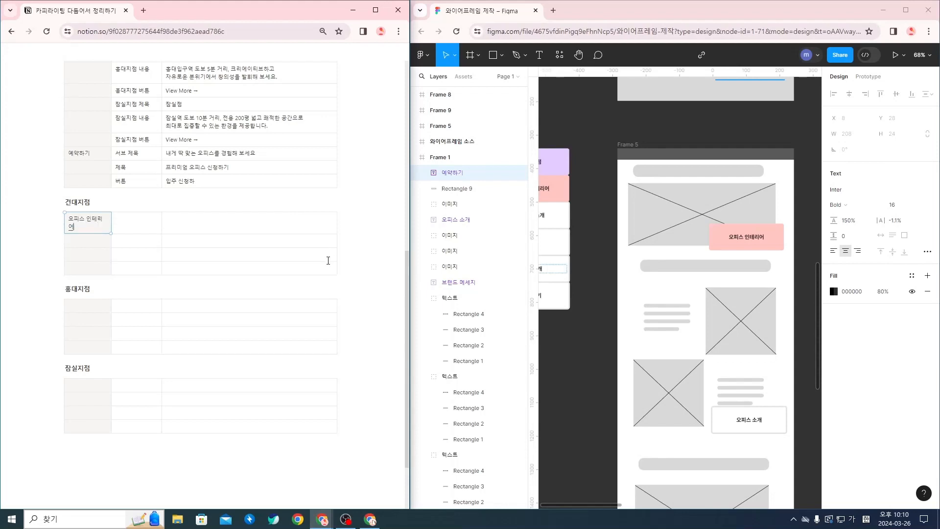
key(Tab)
text(ㅈ)
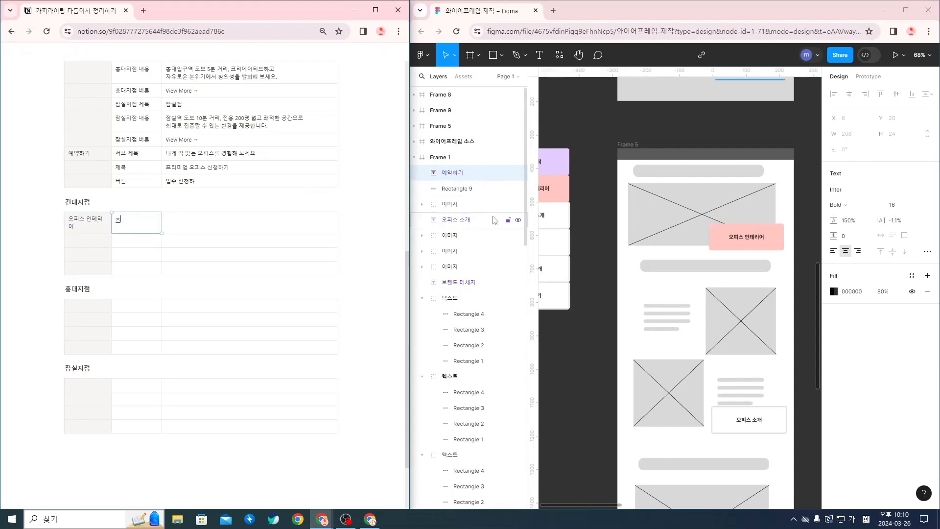
text(ㅔ목)
key(Tab)
text(프리)
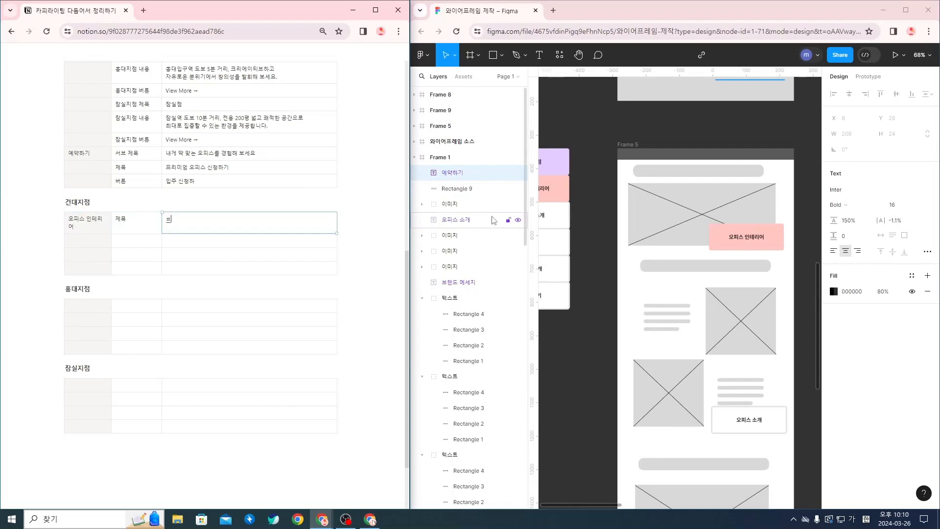
text(미엄 공유원)
text(피스 건대입구점)
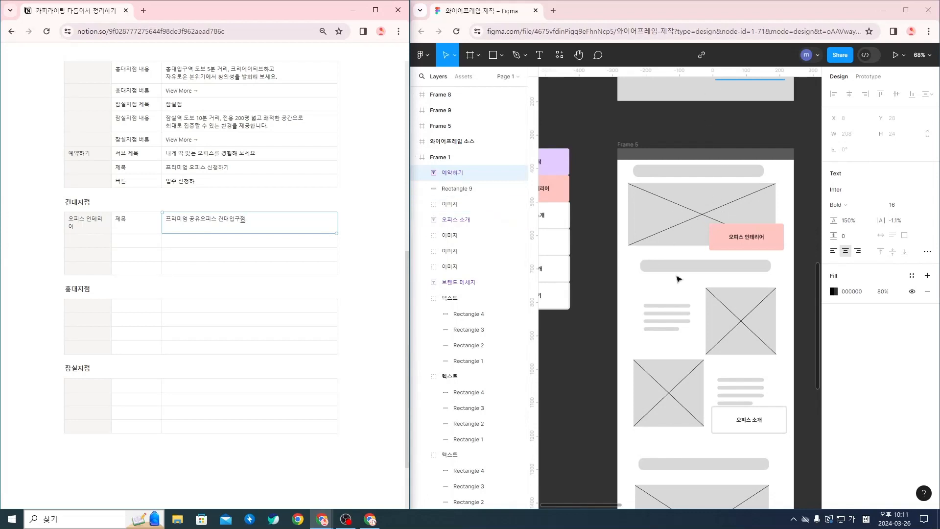
Label the 건대지점 table's second row 오피스 소개 with 서브 제목, and the third row 제목.
click(678, 267)
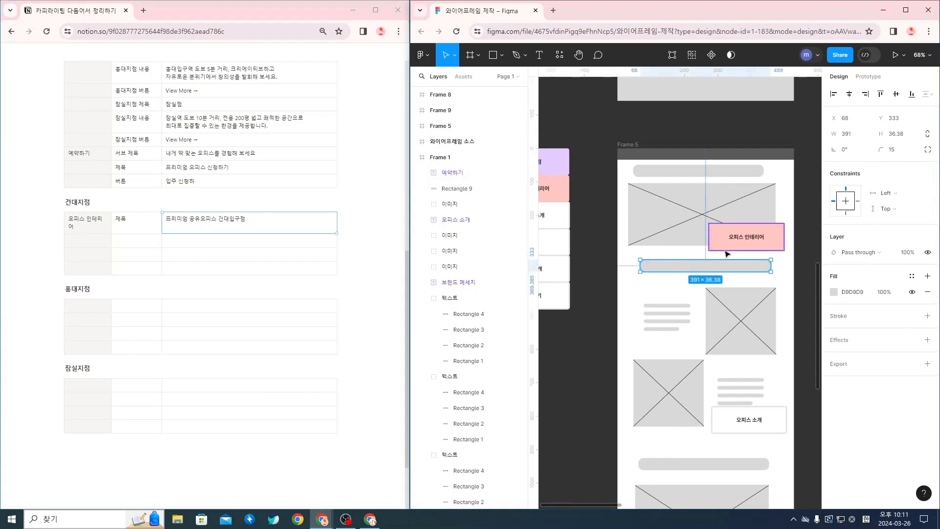
click(83, 236)
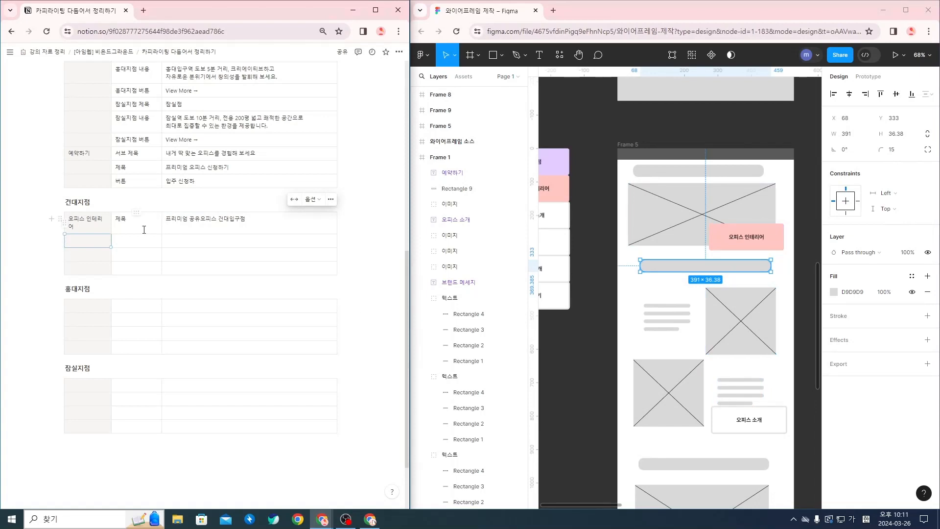
text(오피스 소개)
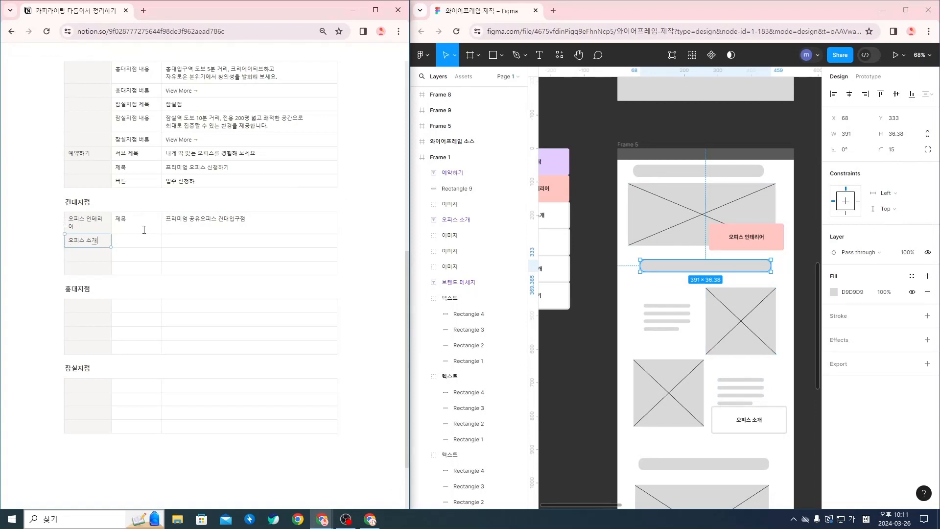
key(Tab)
text(서브텀이틀)
key(BackSpace)
key(BackSpace)
key(BackSpace)
key(BackSpace)
key(BackSpace)
text(ㅈ제목)
key(Down)
text(제목)
key(Tab)
Enter 몰입형 프라이빗룸을 통해 집중력을 발휘해 보세요 as the 서브 제목 copy and 몰입감을 더하다, 프라이빗룸 as the 제목 copy.
key(Up)
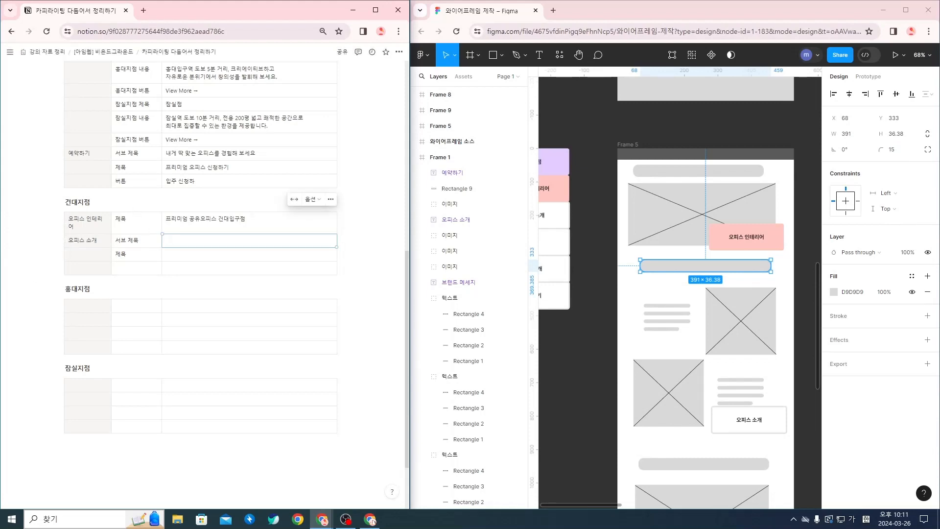
key(alt+Tab)
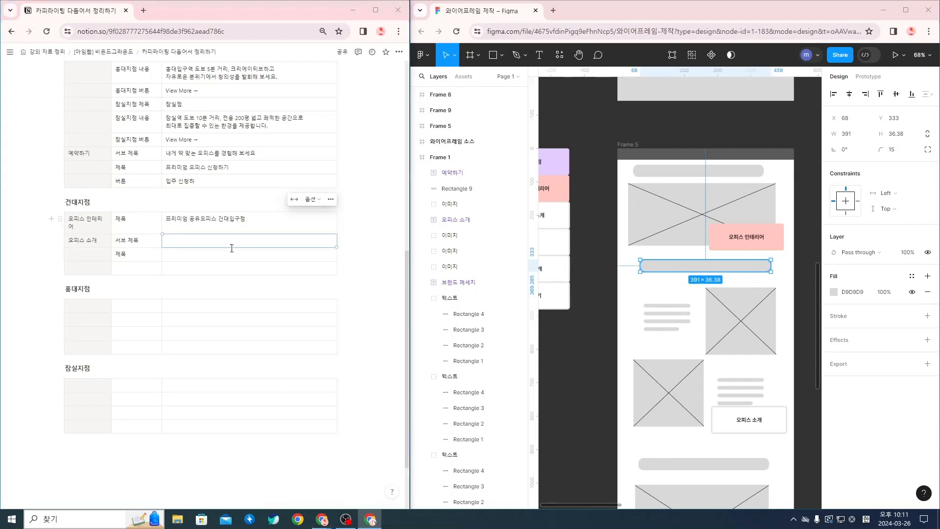
click(231, 249)
text(몰입형 프라이빗룸을 통해 집중력을 발휘해 보세요)
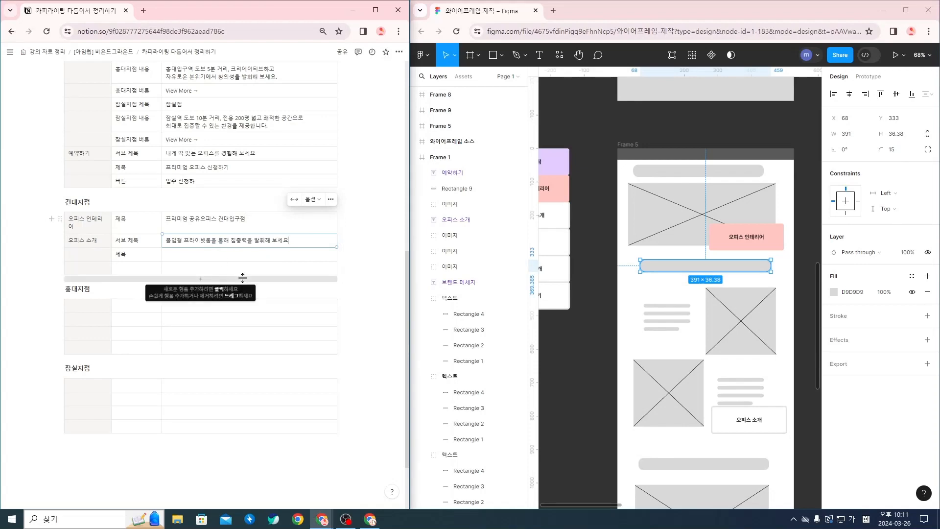
key(alt+Tab)
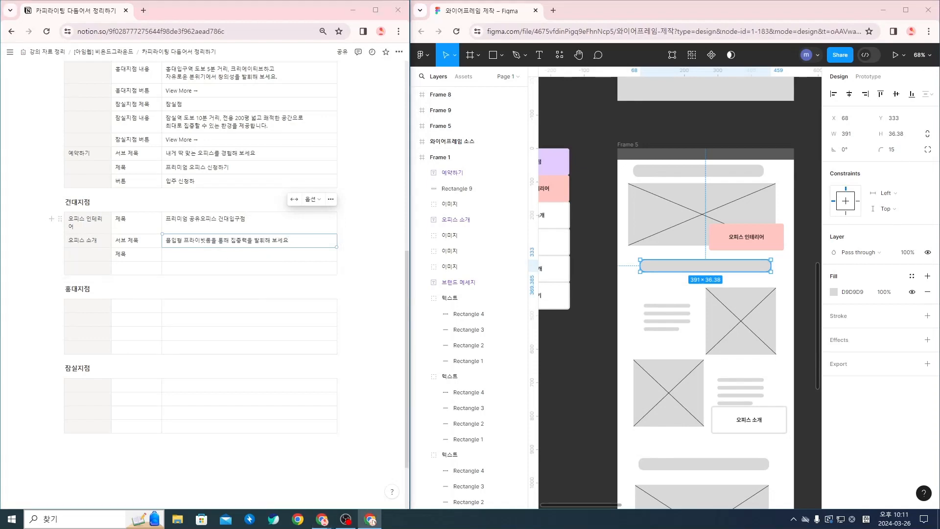
click(218, 254)
text(몰입감을 더하다, 프라이빗룸)
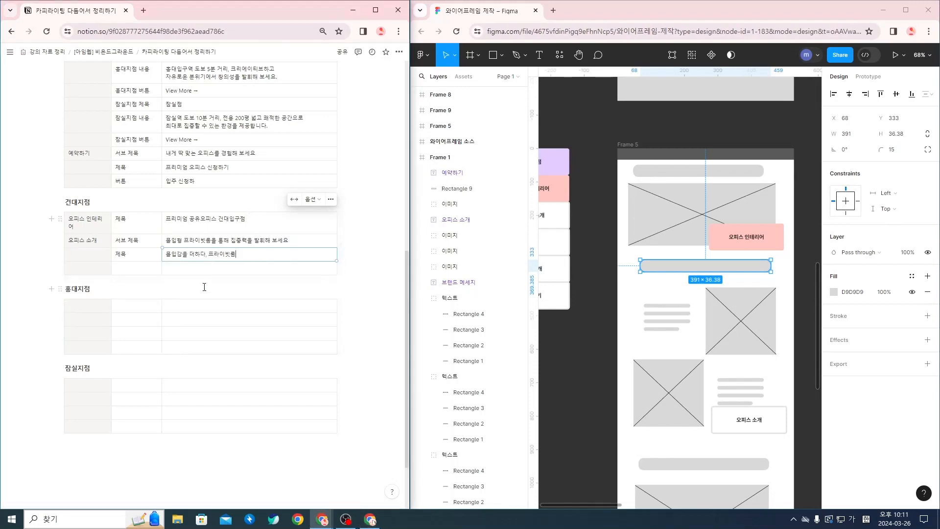
Add four empty rows at the end of the 건대지점 table.
click(210, 278)
click(210, 293)
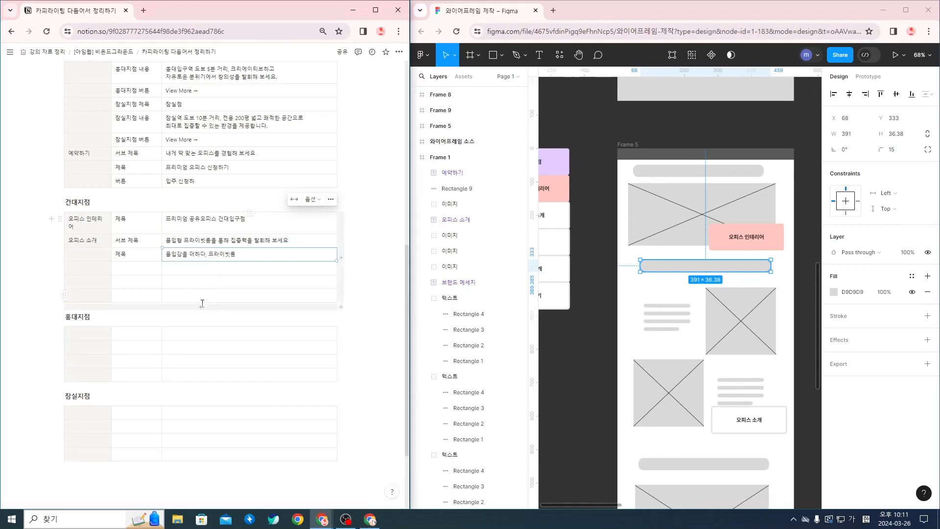
drag(200, 308, 200, 336)
Reuse the image-side text label from the table above to label the row under 제목 as (1)이미지 옆 텍스트 제목.
click(649, 306)
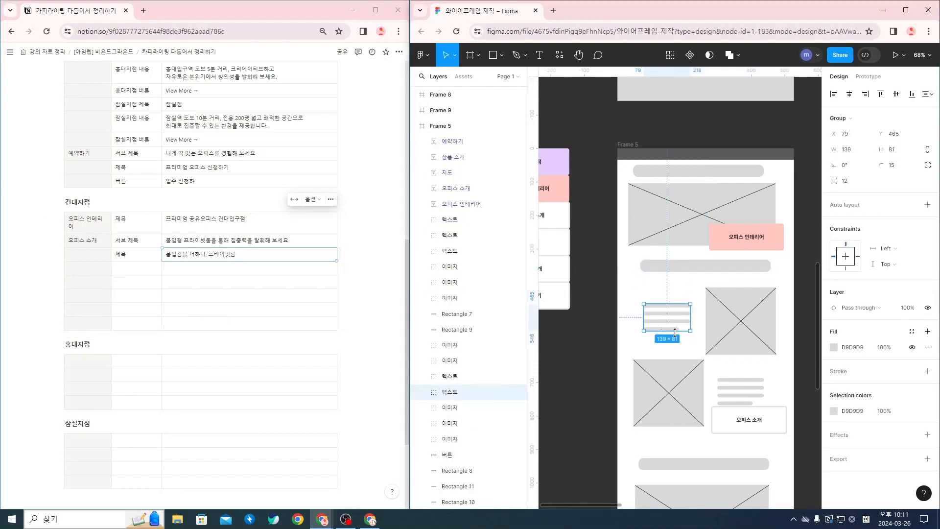
click(740, 318)
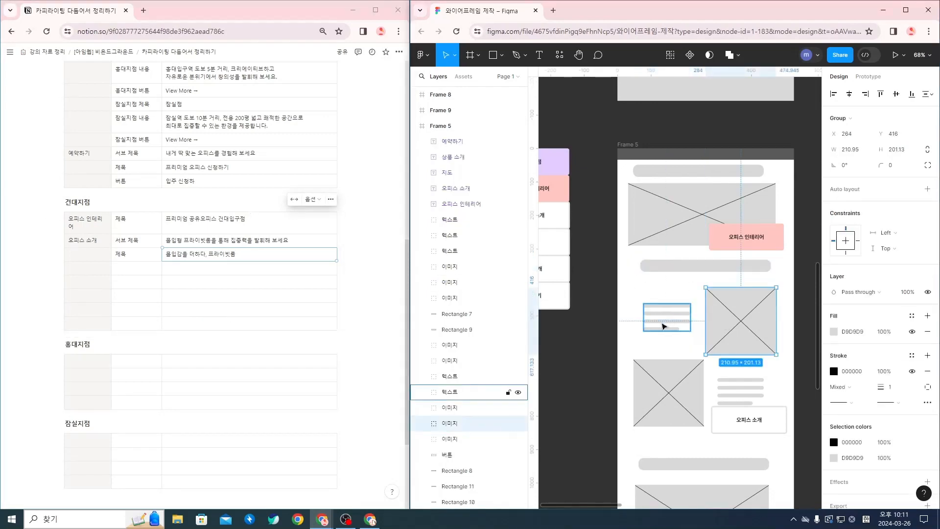
scroll(157, 294, up, 6)
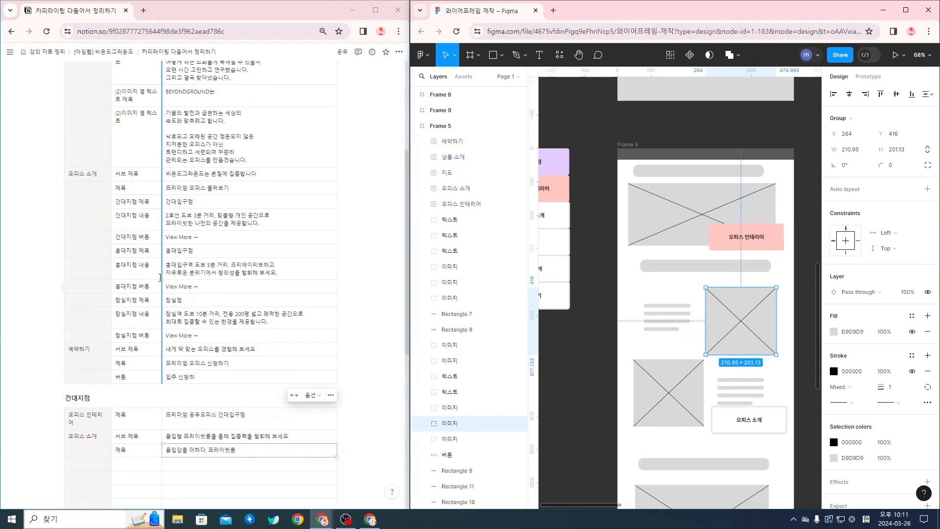
scroll(137, 245, down, 6)
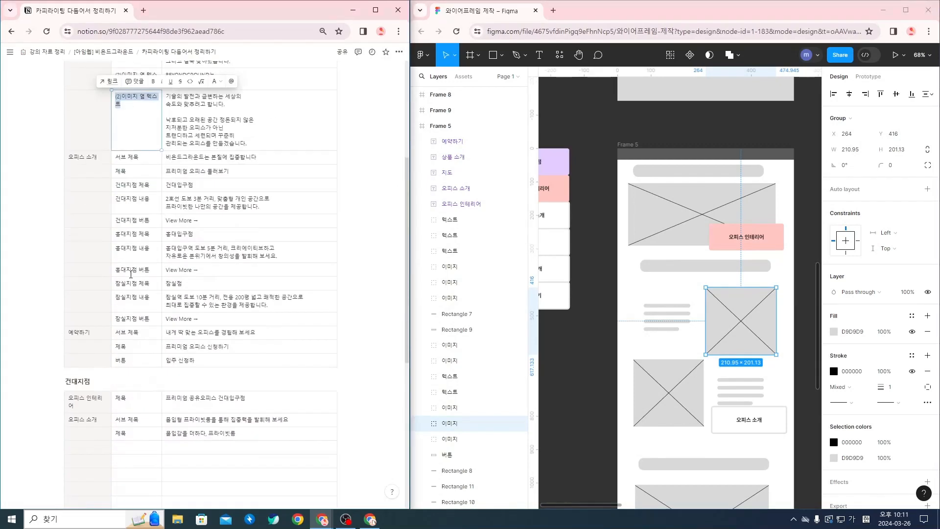
click(123, 269)
text(이미지 옆 텍스트)
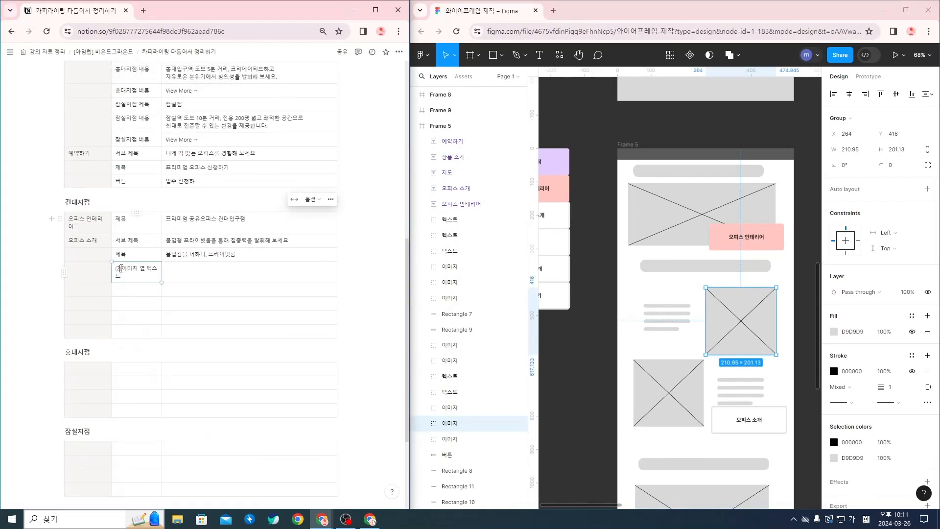
click(121, 269)
key(BackSpace)
text(1)
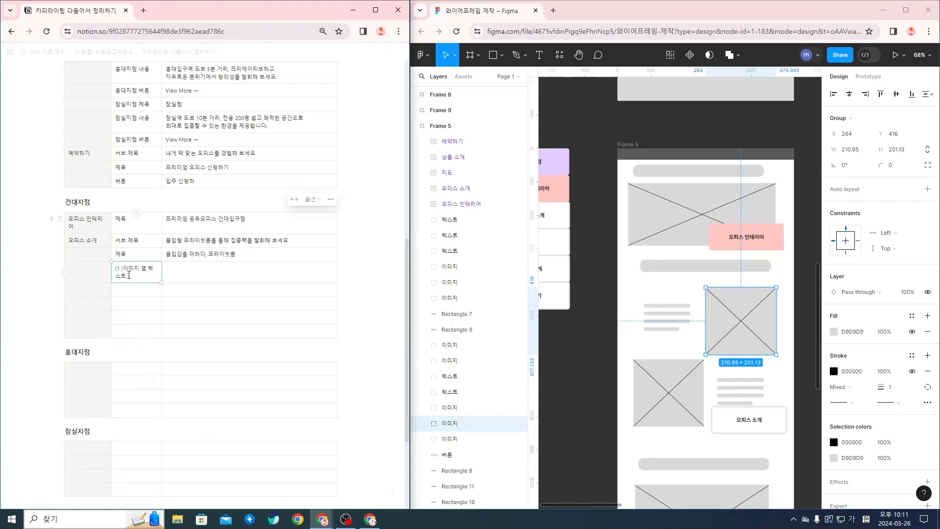
text( ㅈ)
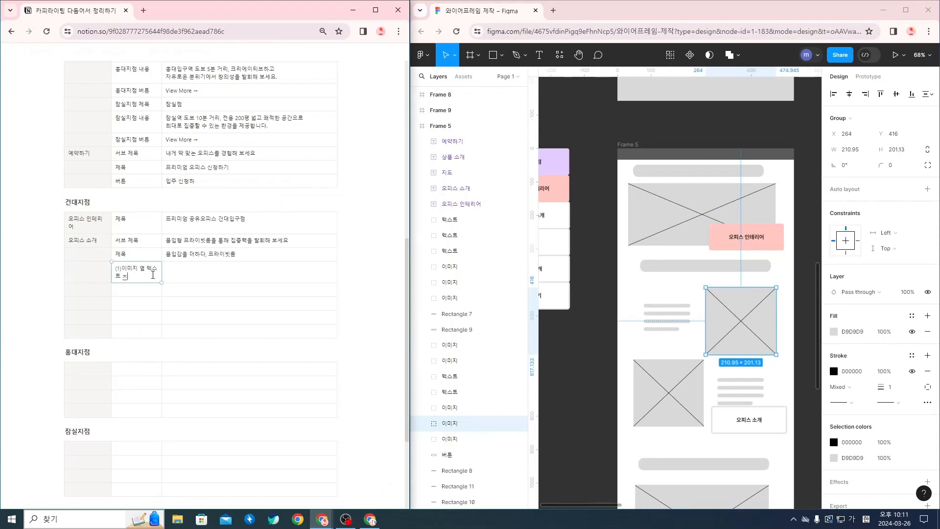
Copy the (1)이미지 옆 텍스트 제목 label two rows down and renumber the copy as (2).
scroll(154, 125, up, 5)
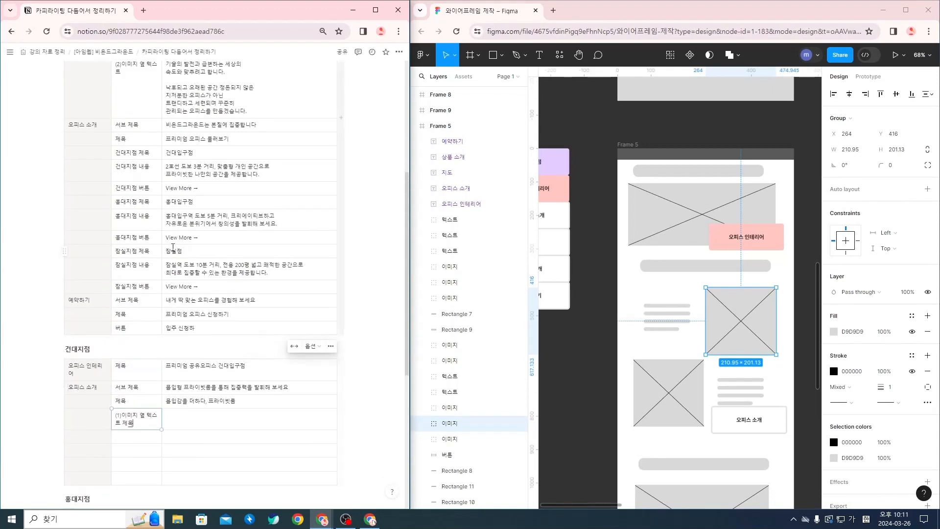
scroll(193, 265, down, 3)
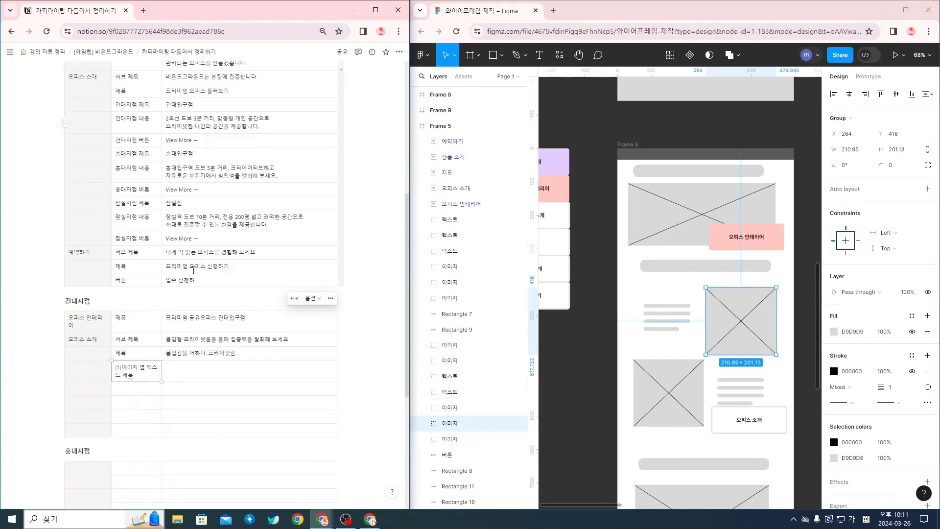
drag(133, 375, 116, 364)
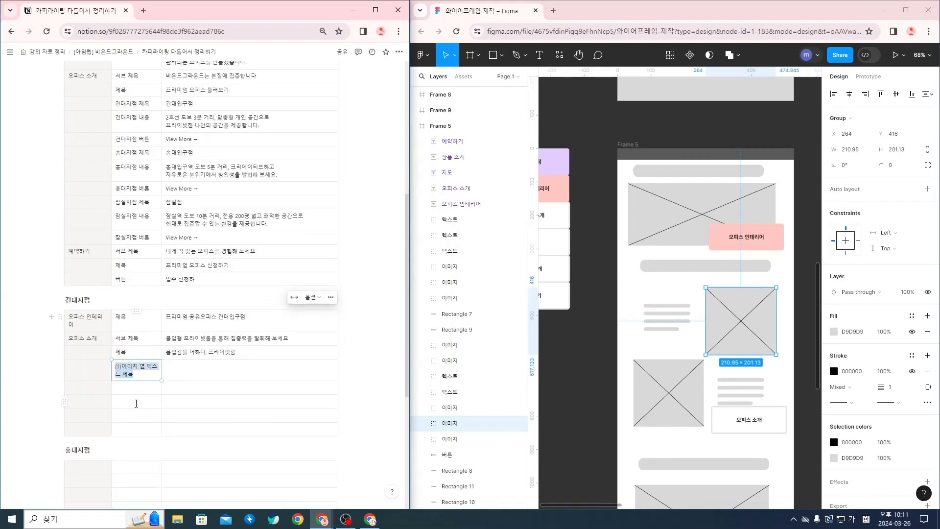
key(ctrl+c)
click(137, 403)
key(ctrl+v)
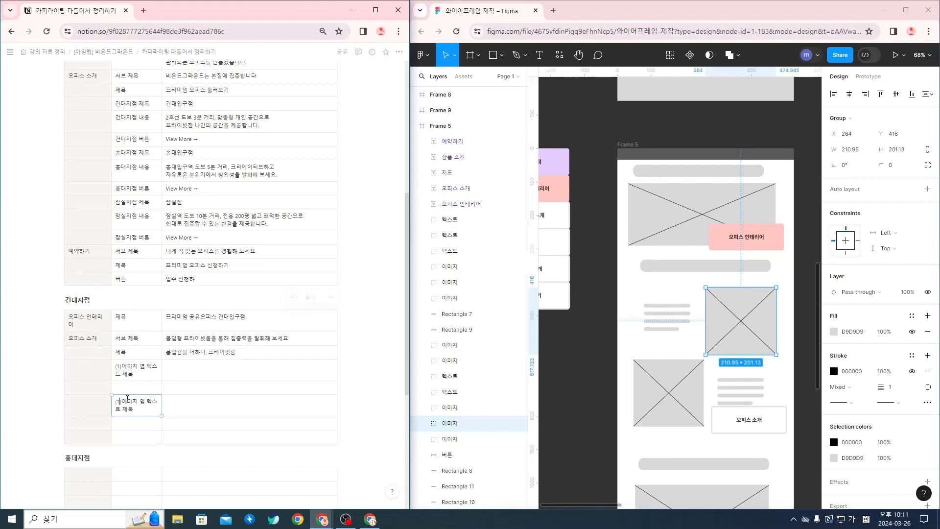
key(BackSpace)
text(2)
Paste the copied label into the row between the two title rows and shorten it to (1)이미지 옆 텍스트.
click(135, 385)
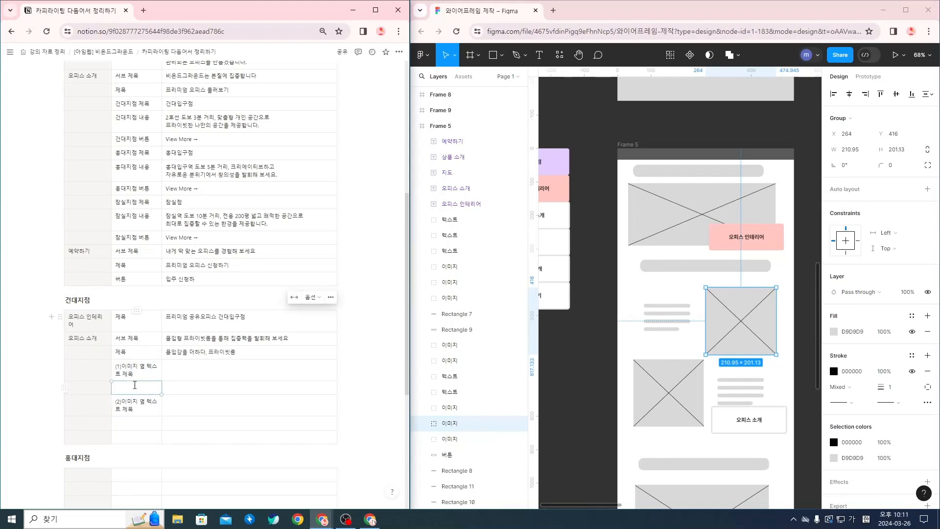
key(ctrl+v)
key(BackSpace)
key(BackSpace)
key(BackSpace)
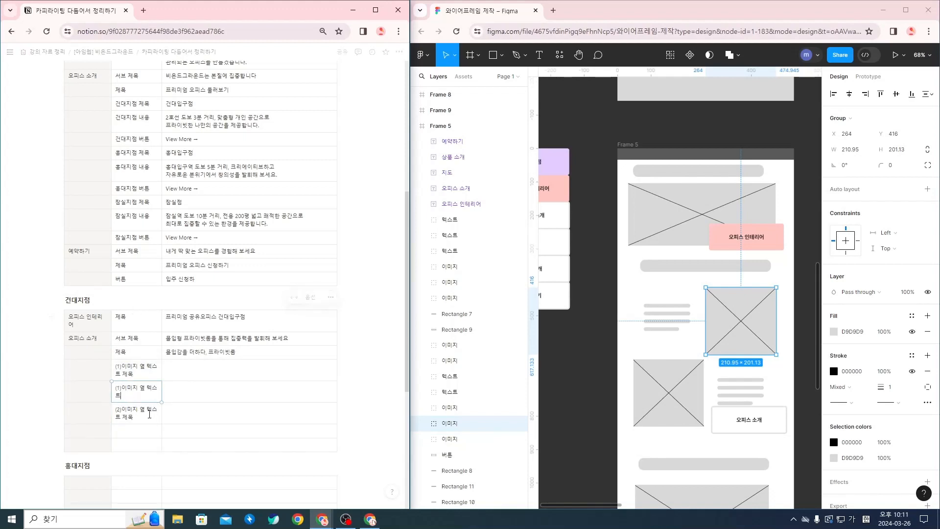
Paste the copied label into the row below (2)이미지 옆 텍스트 제목 and renumber it as (2).
click(133, 430)
key(ctrl+v)
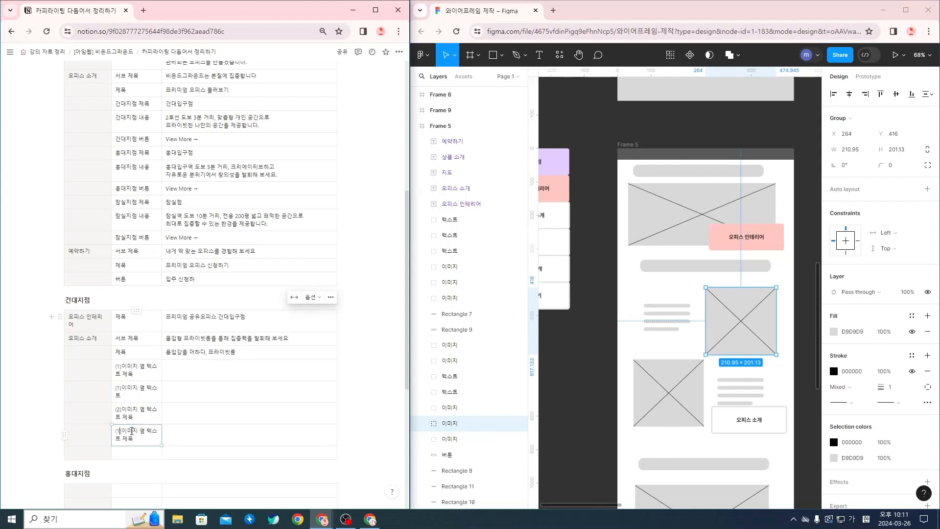
click(121, 431)
key(BackSpace)
text(2)
In the Figma wireframe's Frame 5, fill the top line of the text placeholder beside the upper image with black.
click(680, 325)
click(740, 390)
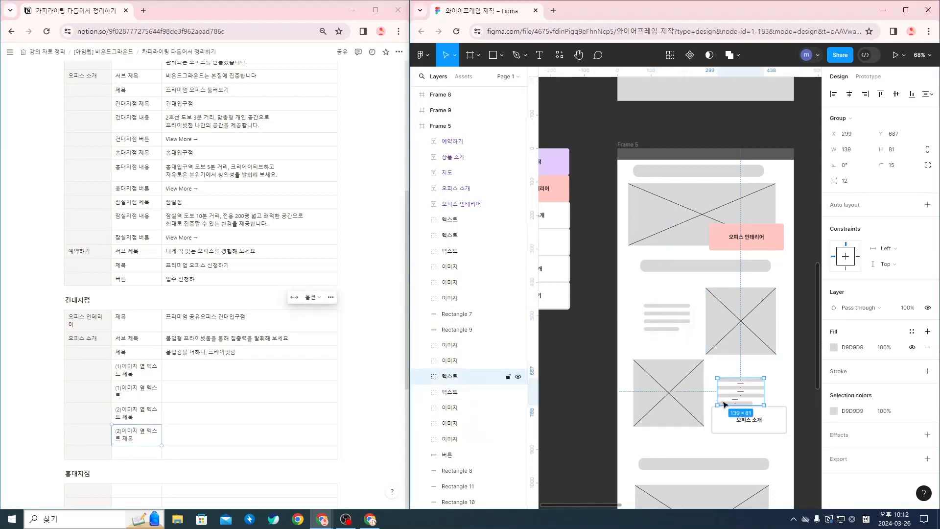
click(675, 309)
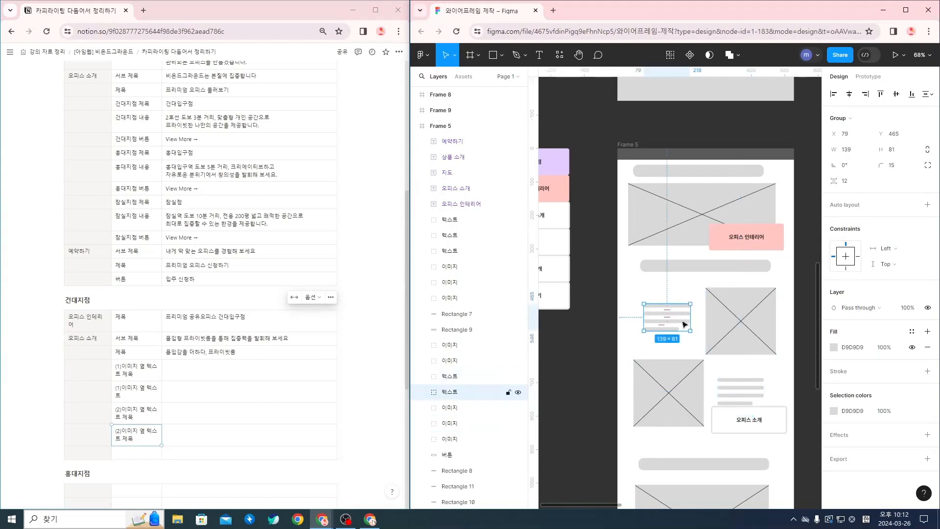
scroll(677, 306, up, 3)
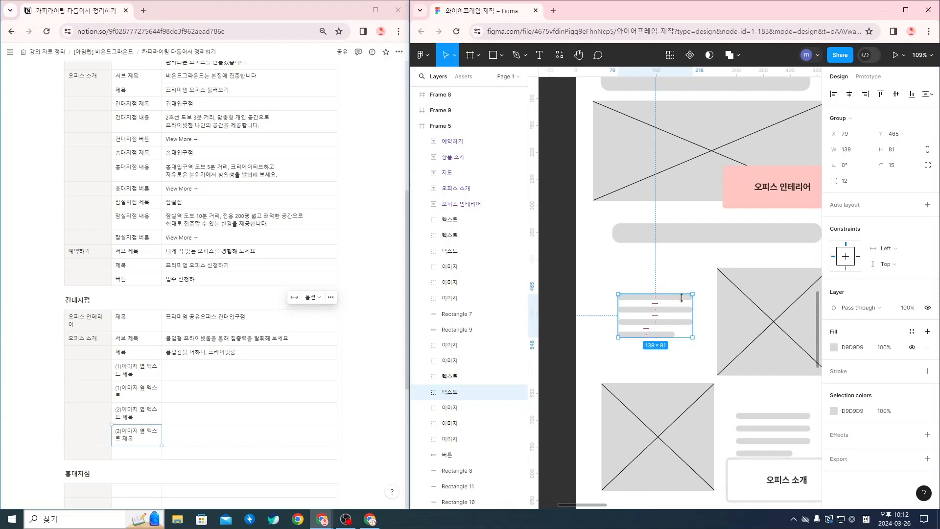
click(686, 293)
double_click(685, 296)
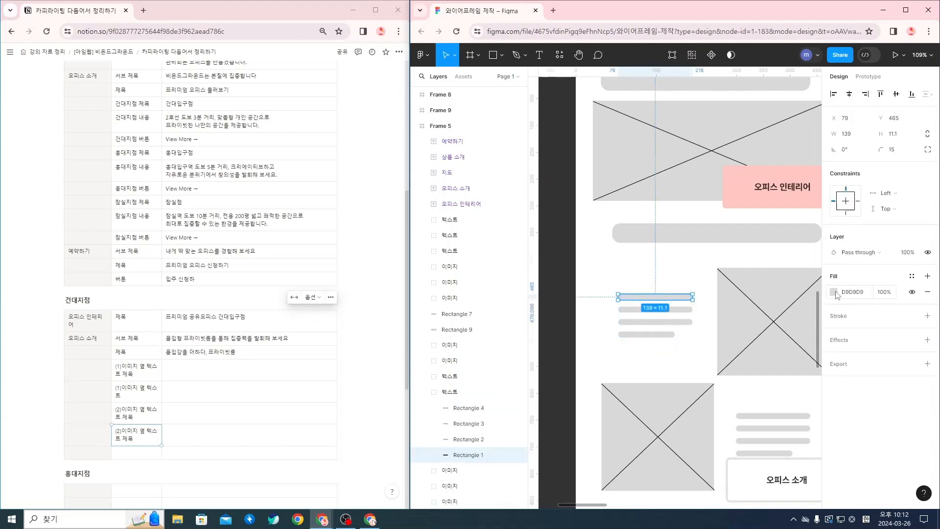
click(834, 292)
drag(769, 300, 704, 375)
click(671, 365)
scroll(673, 367, right, 1)
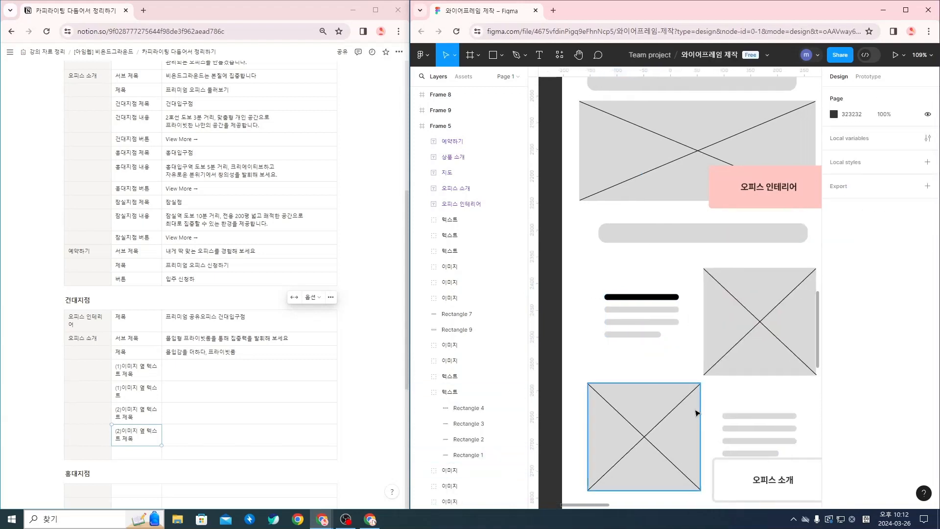
In the Figma wireframe's Frame 5, fill the top line of the text placeholder beside the lower image with black.
double_click(753, 417)
click(833, 292)
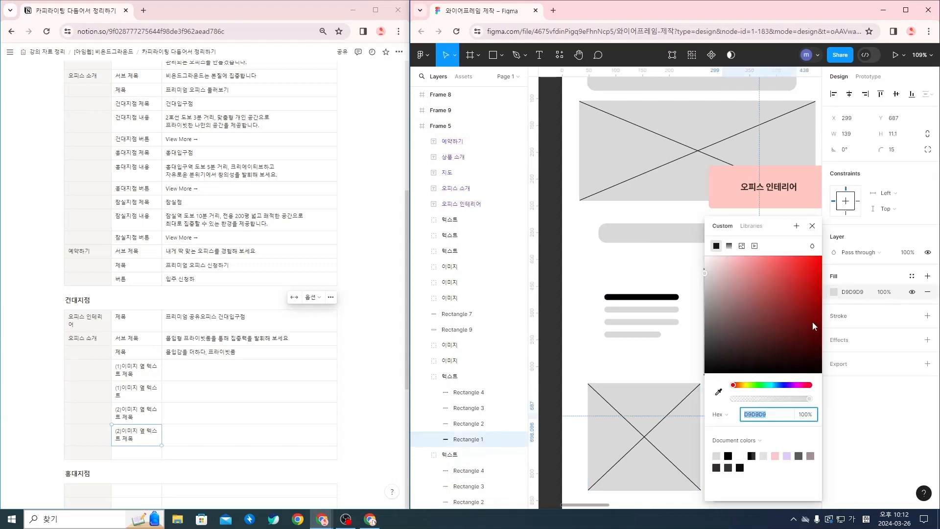
click(675, 333)
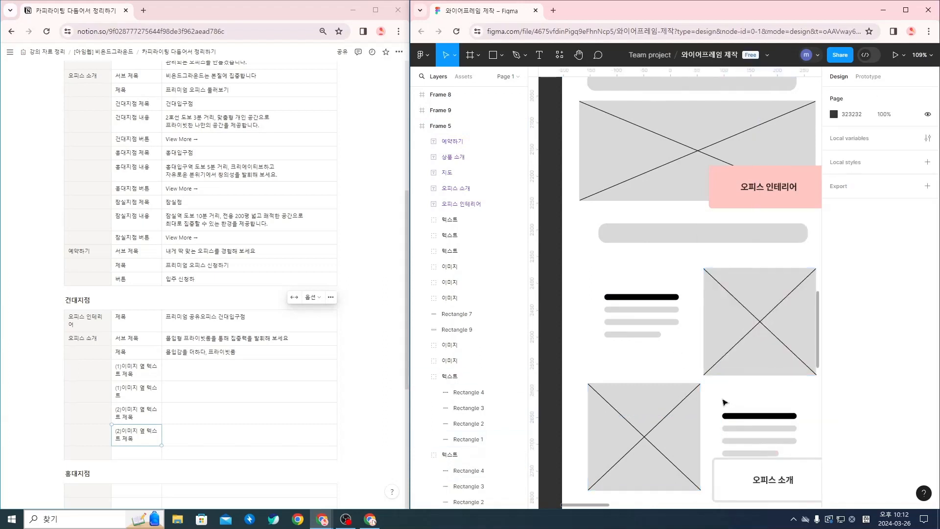
scroll(677, 385, down, 1)
In the Notion table, paste BEYONDGROUND는 as the copy for both the (1) and (2)이미지 옆 텍스트 제목 rows.
click(205, 370)
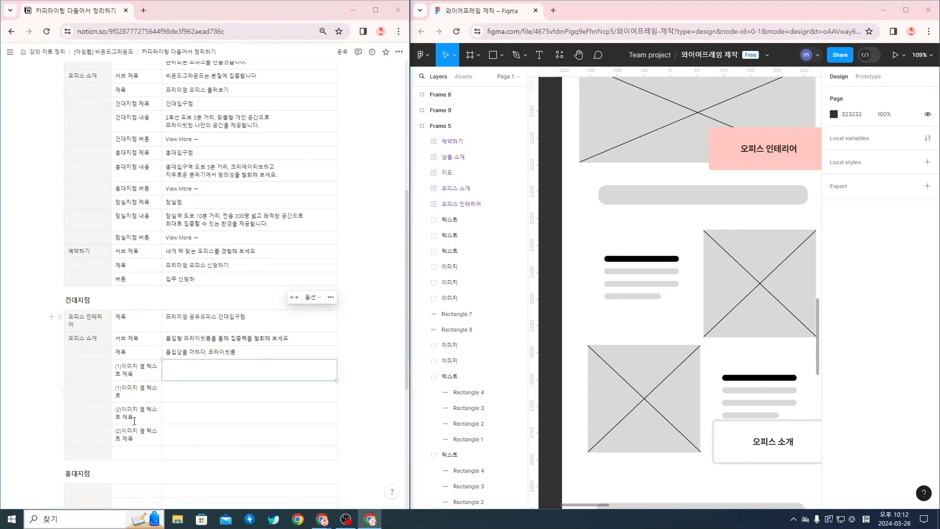
click(203, 378)
key(ctrl+v)
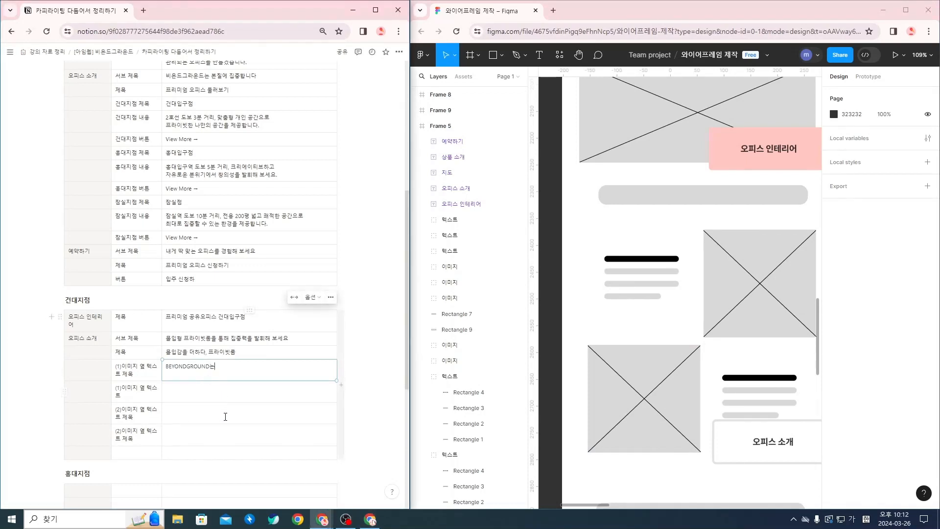
click(205, 417)
key(ctrl+v)
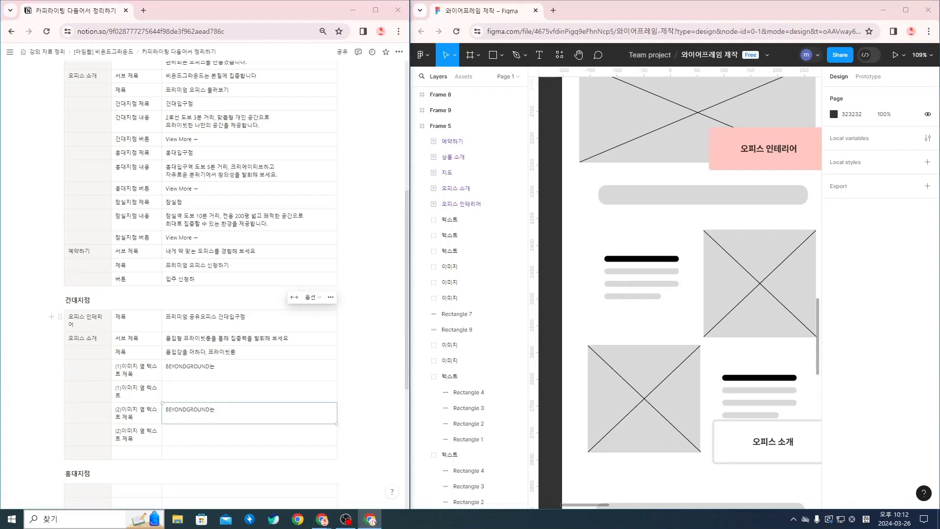
Paste the body copy starting 프라이빗하면서도 자유로운 beside (1)이미지 옆 텍스트 and the copy starting 다양한 분야의 대표님들과 beside the last (2) label.
click(244, 390)
key(ctrl+v)
scroll(256, 382, down, 2)
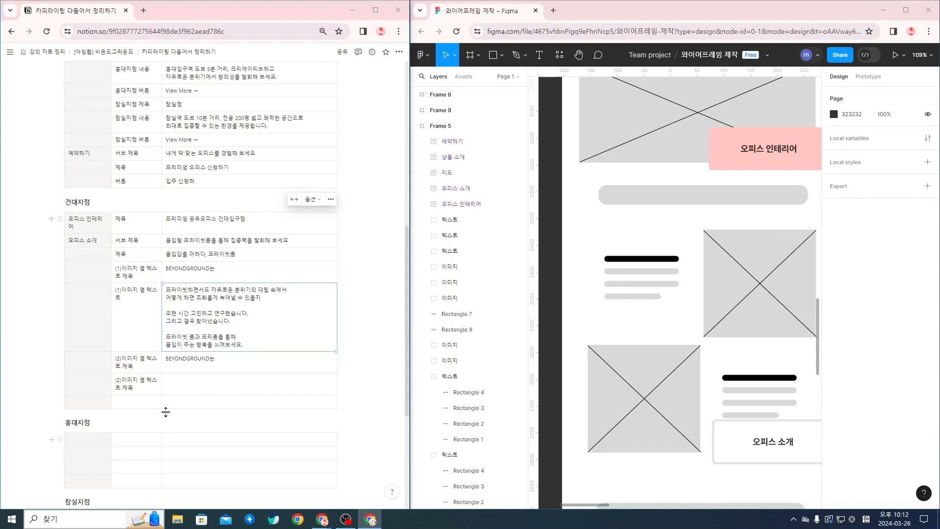
click(294, 384)
key(ctrl+v)
click(297, 349)
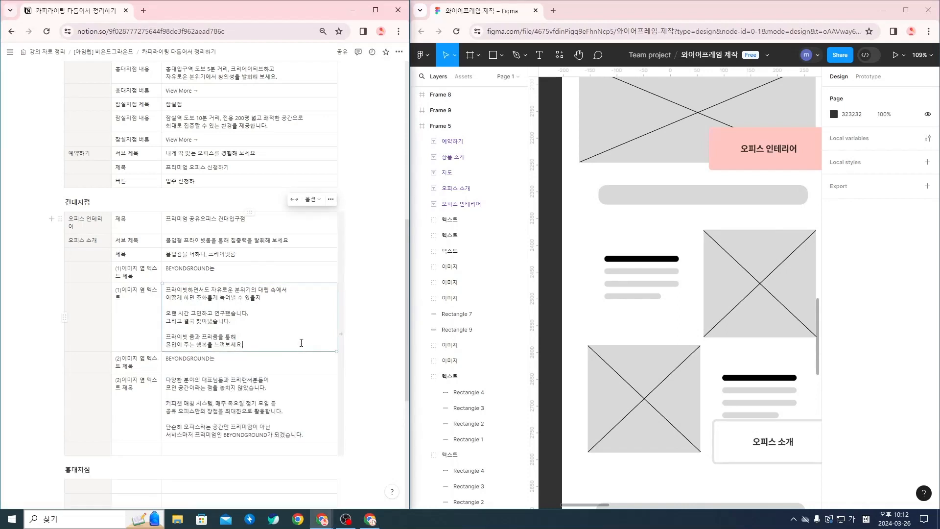
Add three rows to the end of the 건대지점 table and label the first empty row's section 지도.
scroll(299, 348, down, 2)
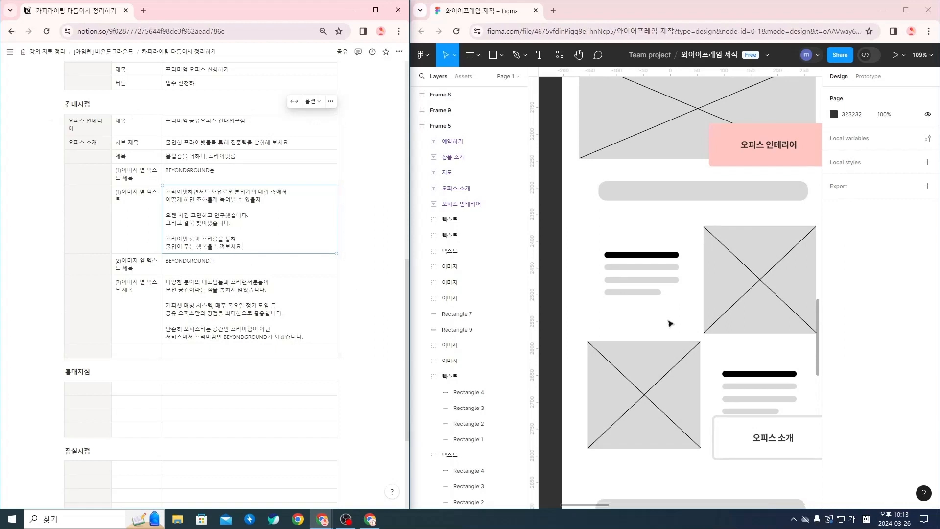
scroll(675, 323, down, 2)
scroll(675, 323, down, 3)
scroll(770, 366, down, 1)
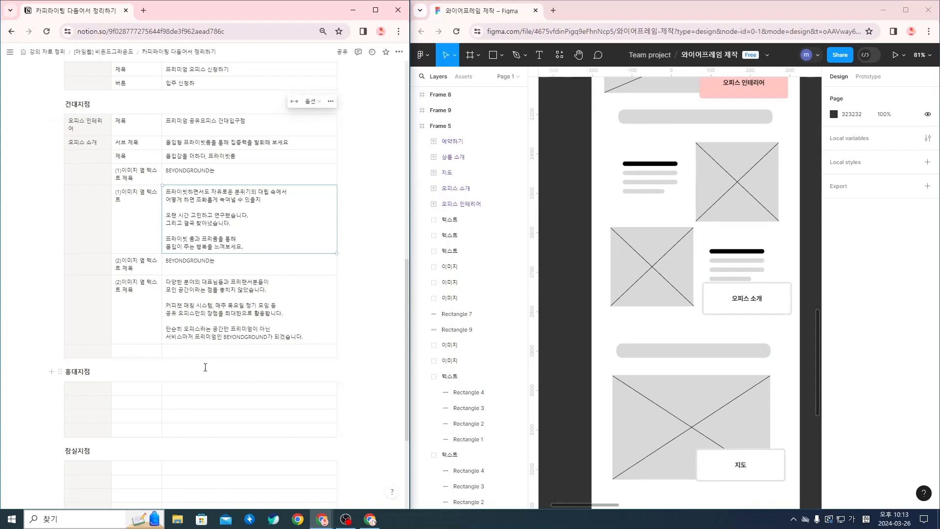
drag(205, 362, 203, 401)
click(108, 350)
text(지도)
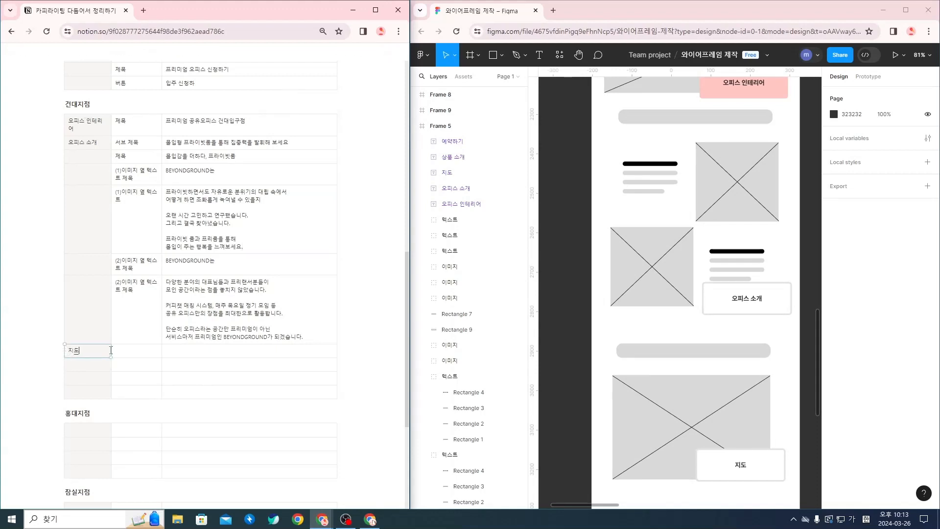
Label the three rows of the 지도 section 서브 제목, 제목 and 건물 위치.
click(155, 352)
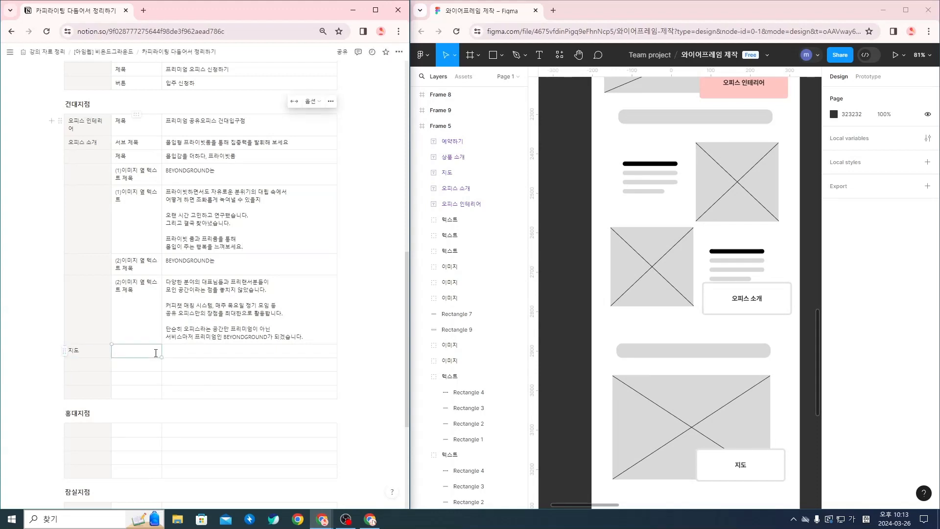
text(서브 제목)
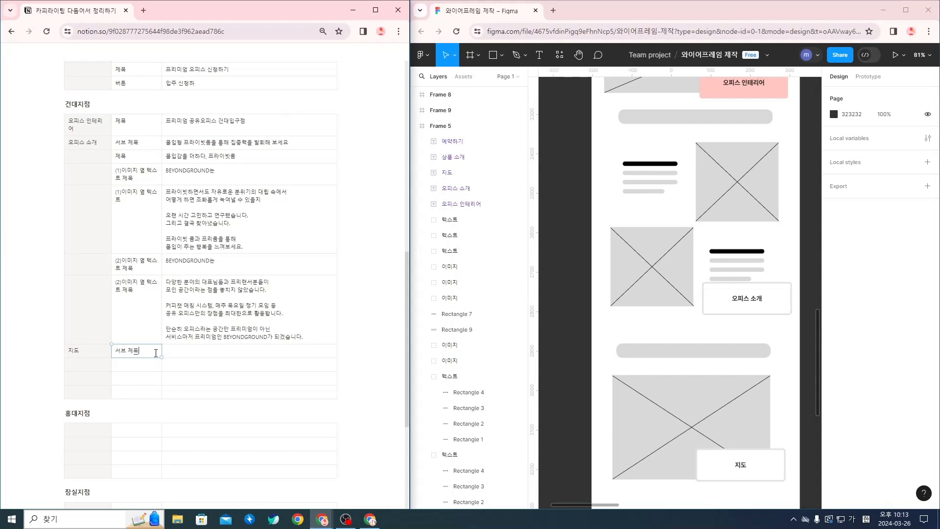
key(Return)
text(제목)
key(Return)
text(지)
key(BackSpace)
key(BackSpace)
key(BackSpace)
text(건물 위치)
Fill the 지도 section's 서브 제목 with 2호선 건대입구역에서 도보 3분 이내로 가능합니다 and its 제목 with 찾아오시는 길.
key(alt+Tab)
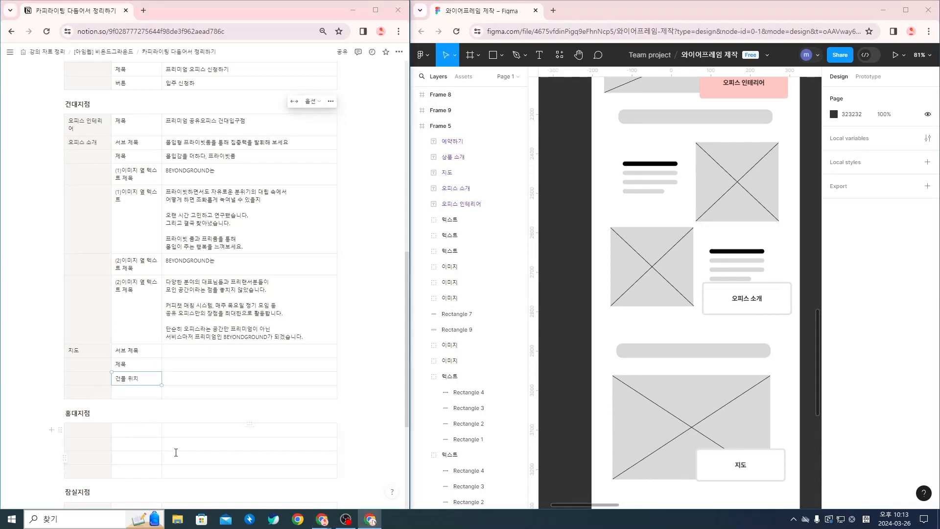
click(204, 351)
text(2호선 건대입구역에서 도보 3분 이내로 가능합니다)
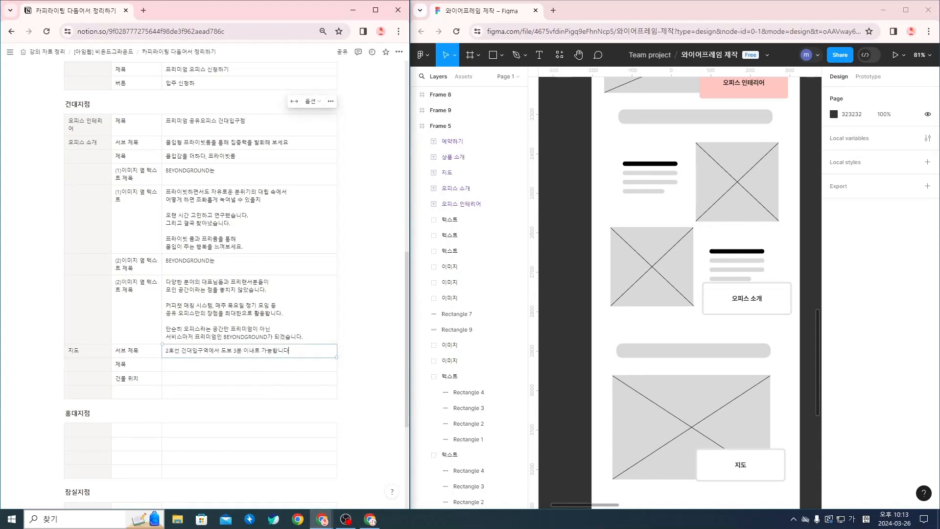
key(alt+Tab)
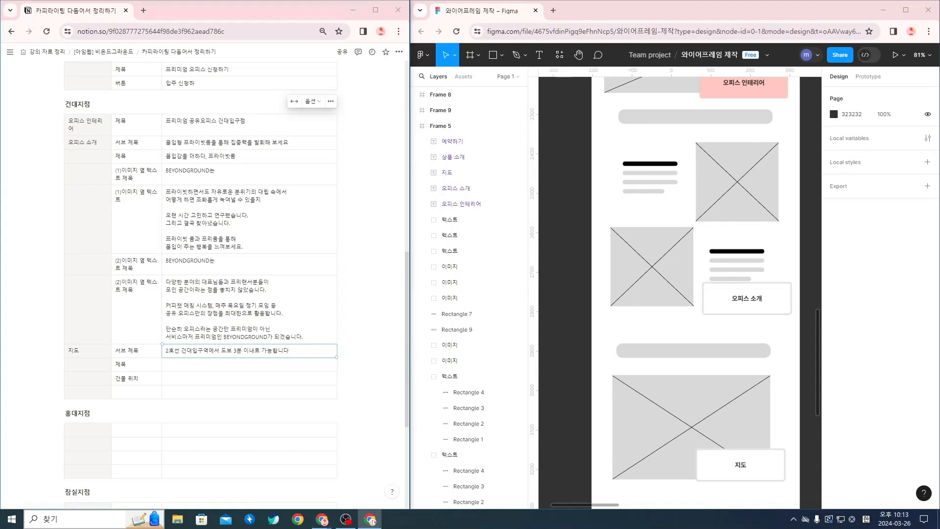
click(185, 364)
text(찾아오시는 길)
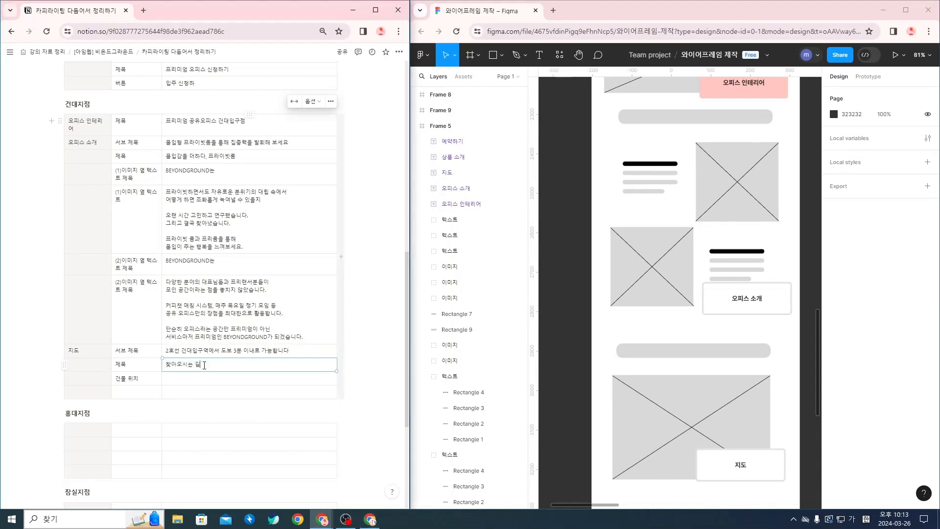
In the Figma wireframe's 지도 section, add a thin placeholder bar above the title bar and a 241 × 27 bar below it.
click(696, 354)
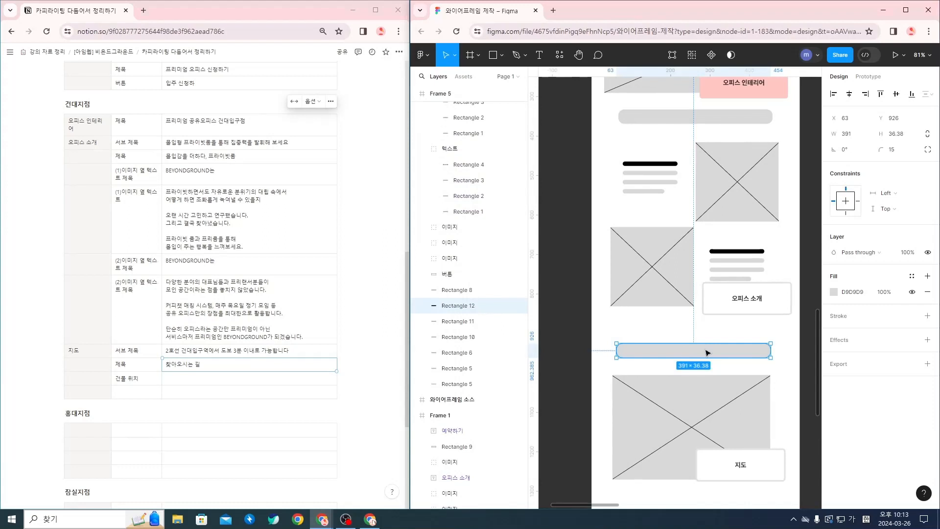
drag(707, 353, 707, 333)
drag(771, 325, 737, 366)
click(712, 353)
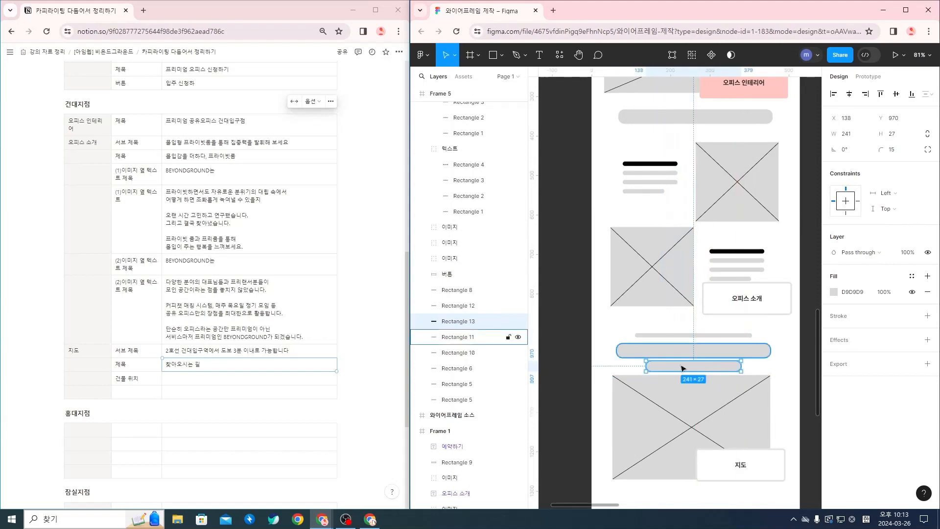
In the Notion table, enter the branch's quoted street address as the copy for 건물 위치.
click(195, 382)
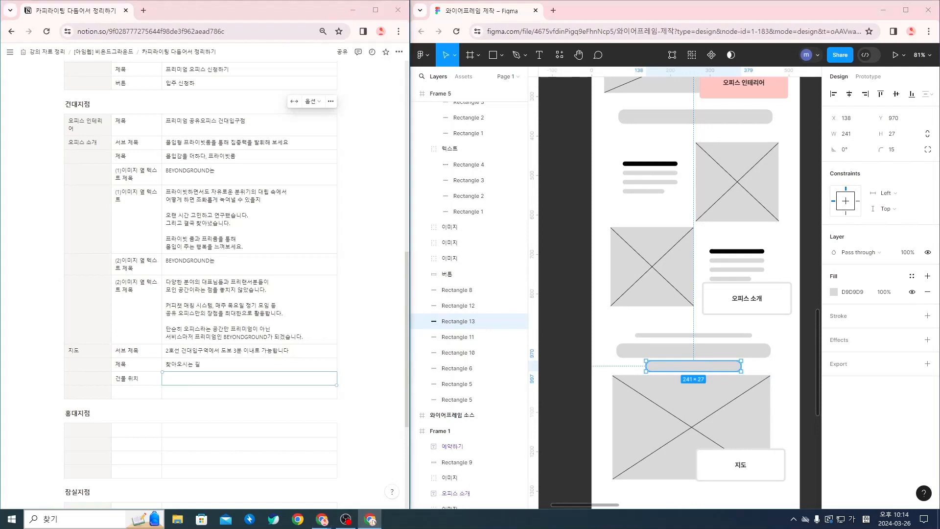
text("서울시 광진구 아차산로 21 마젠타웨이브타워 2층 101호")
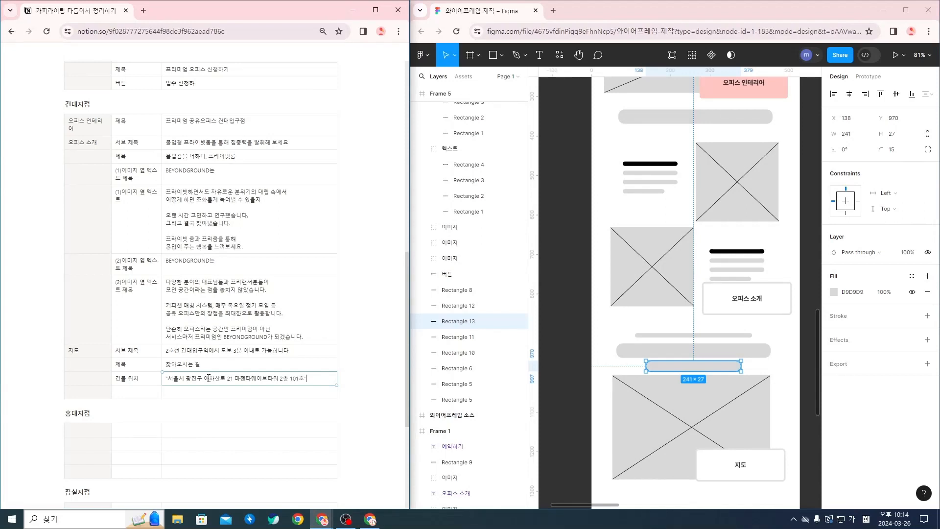
scroll(209, 378, down, 1)
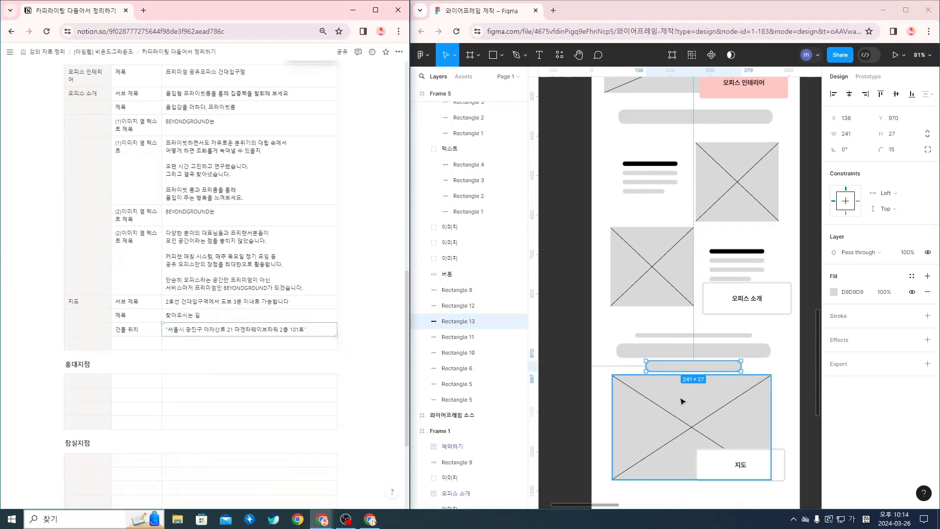
Add five rows to the end of the 건대지점 table and label the row after 건물 위치 as the 상품 소개 section.
scroll(688, 372, down, 1)
scroll(682, 390, down, 3)
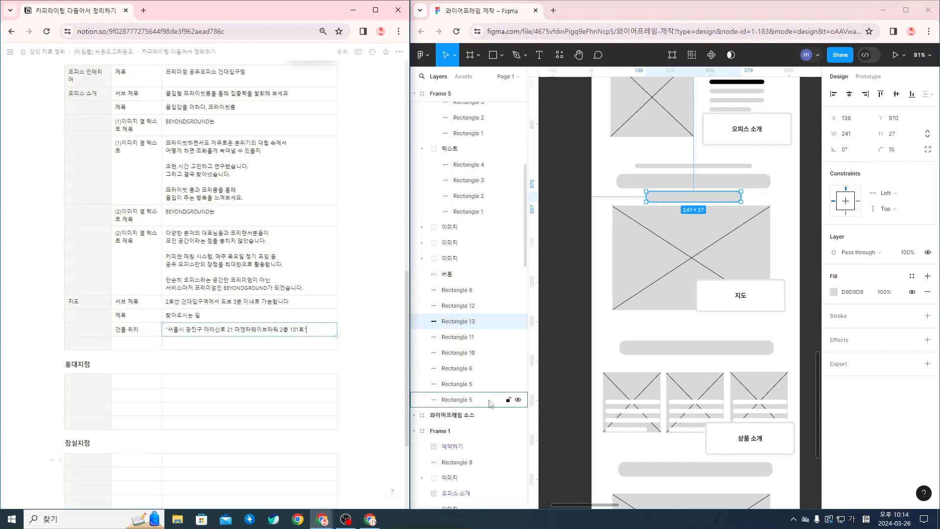
scroll(591, 343, down, 1)
scroll(667, 389, down, 3)
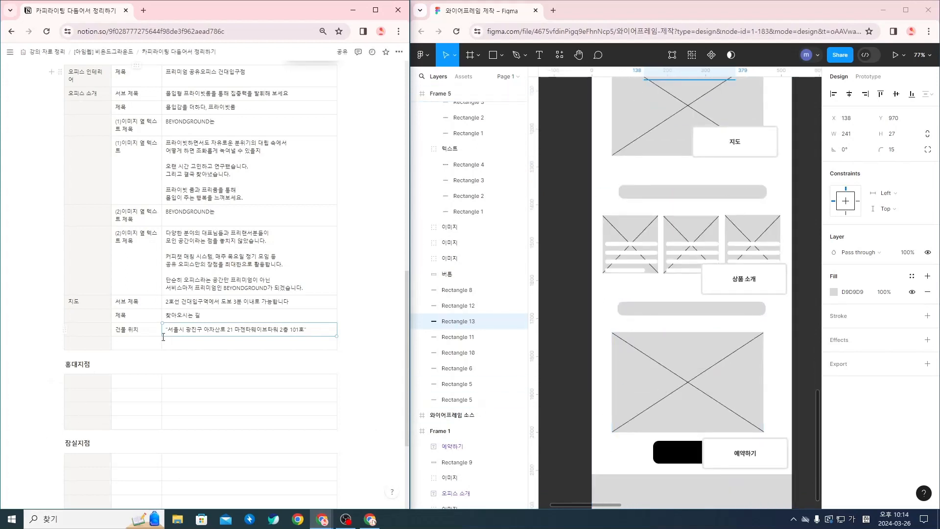
click(208, 352)
click(212, 367)
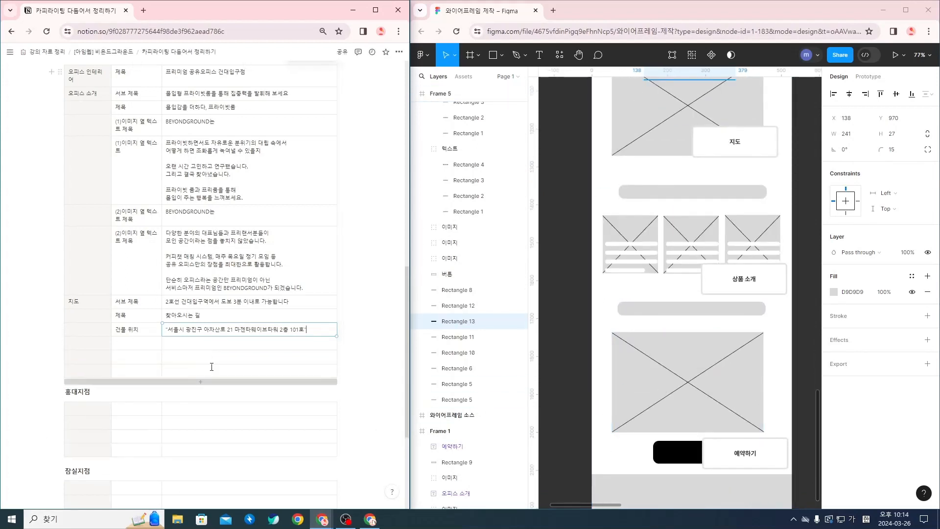
click(210, 381)
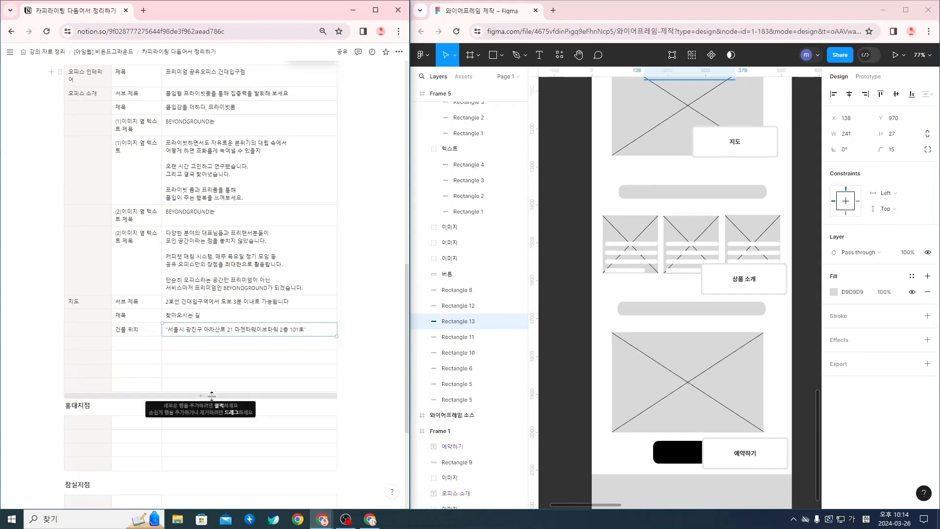
click(211, 396)
click(210, 408)
click(96, 342)
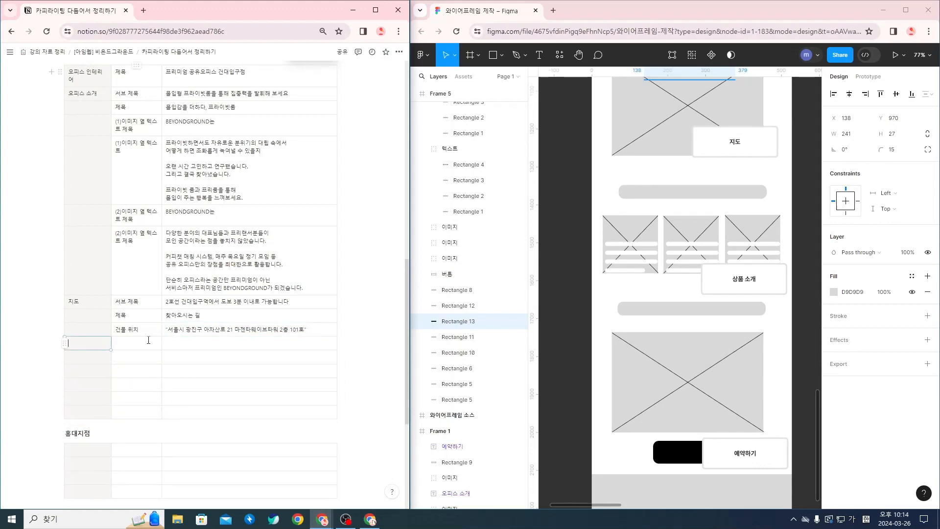
text(상품 소개)
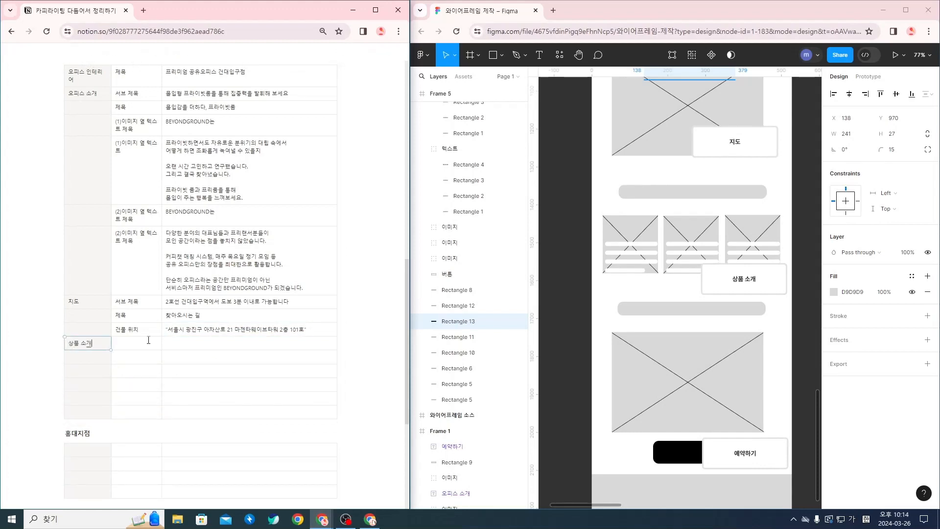
Copy the 서브 제목 and 제목 labels from the 지도 section into the first two rows of 상품 소개.
click(148, 340)
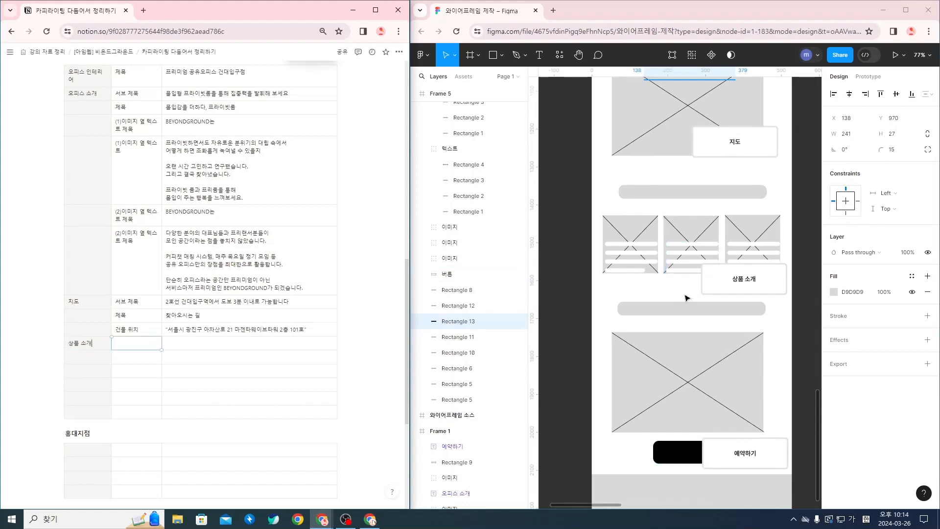
triple_click(134, 301)
key(ctrl+c)
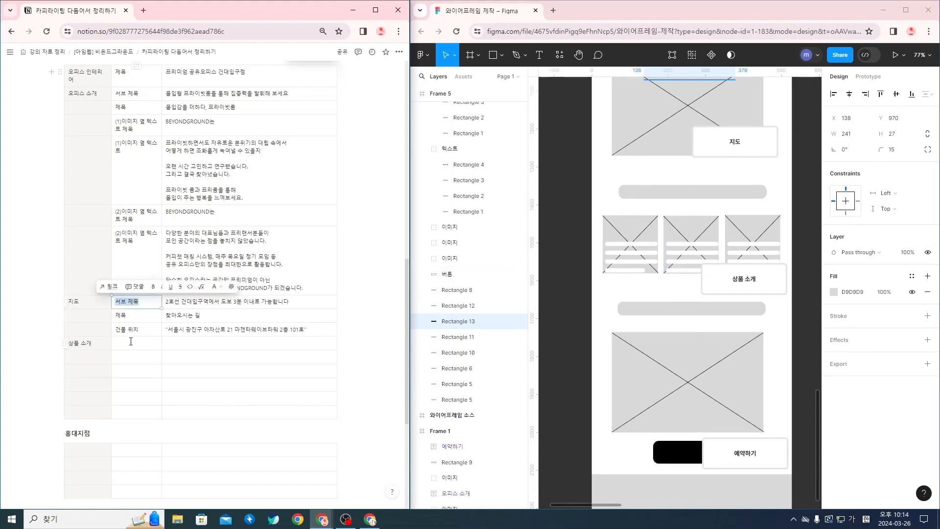
click(131, 341)
key(ctrl+v)
click(128, 314)
triple_click(128, 314)
key(ctrl+c)
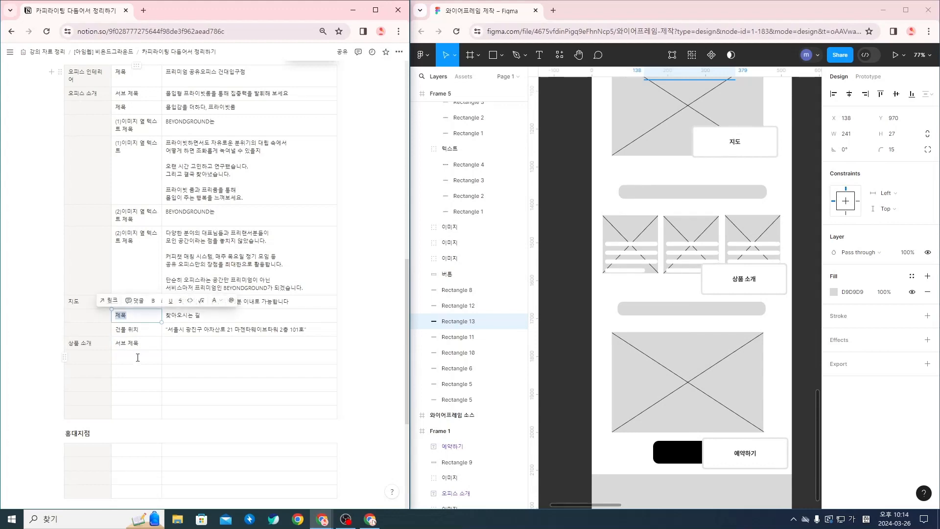
click(138, 357)
key(ctrl+v)
Enter 상황에 맞는 최적의 서비스를 누려보세요 as the 서브 제목 copy of the 상품 소개 section.
scroll(135, 338, down, 2)
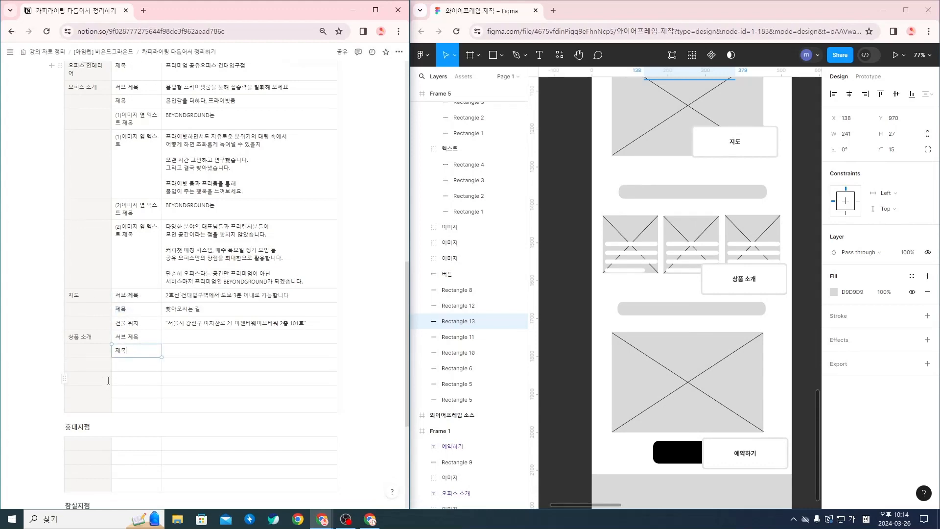
click(185, 245)
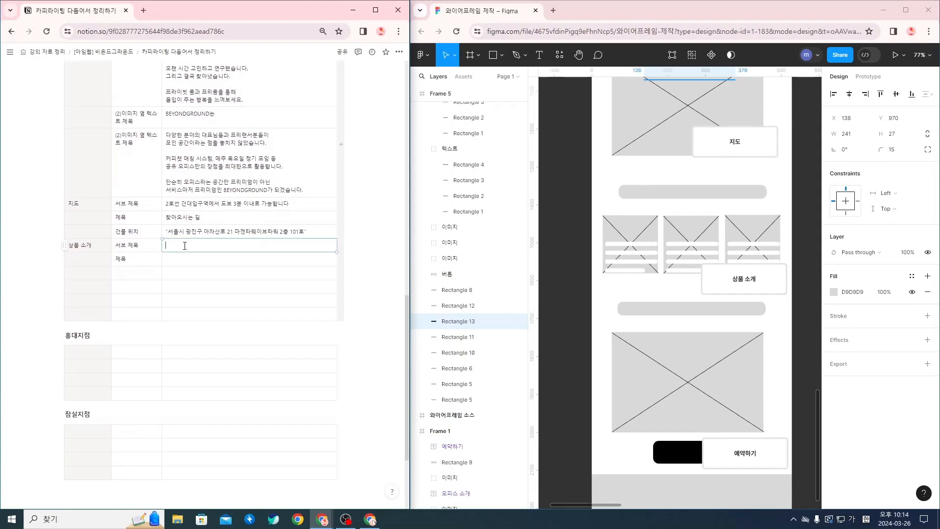
text(상황에 맞느)
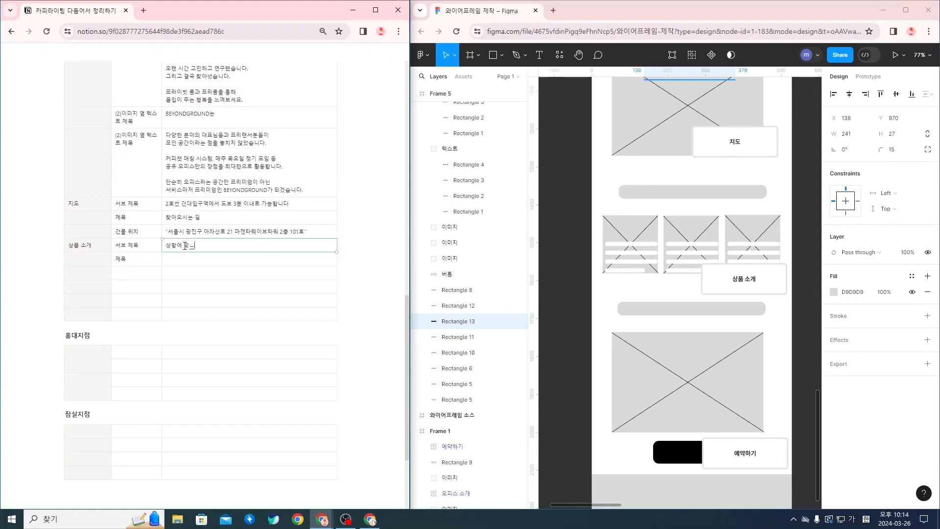
text(ㄴ 최적의 서비스를 누려보세요)
Enter 멤버십 유형 as the 제목 copy of the 상품 소개 section.
key(alt+Tab)
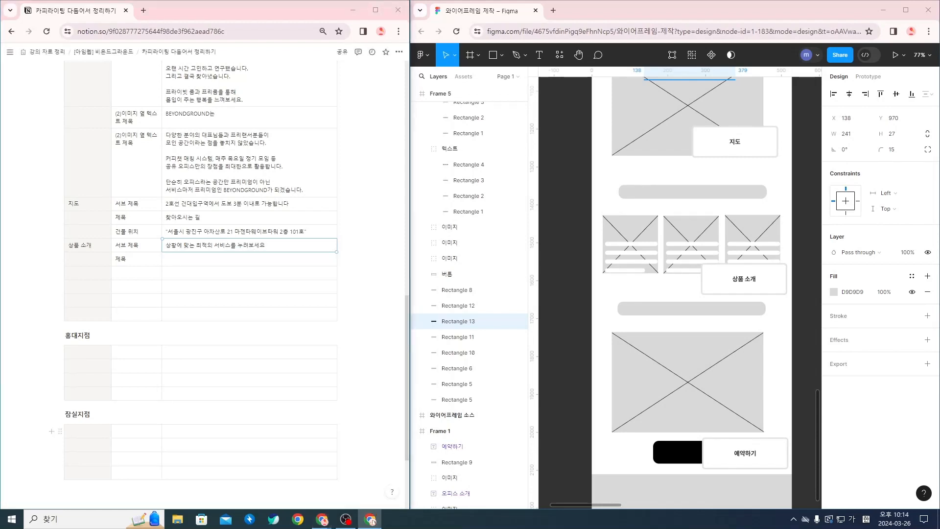
click(210, 258)
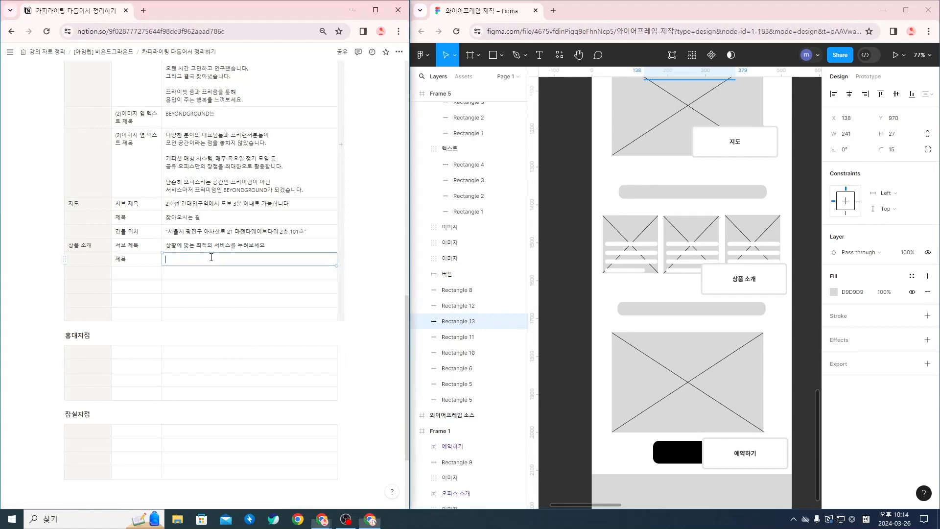
text(멤버십 유형)
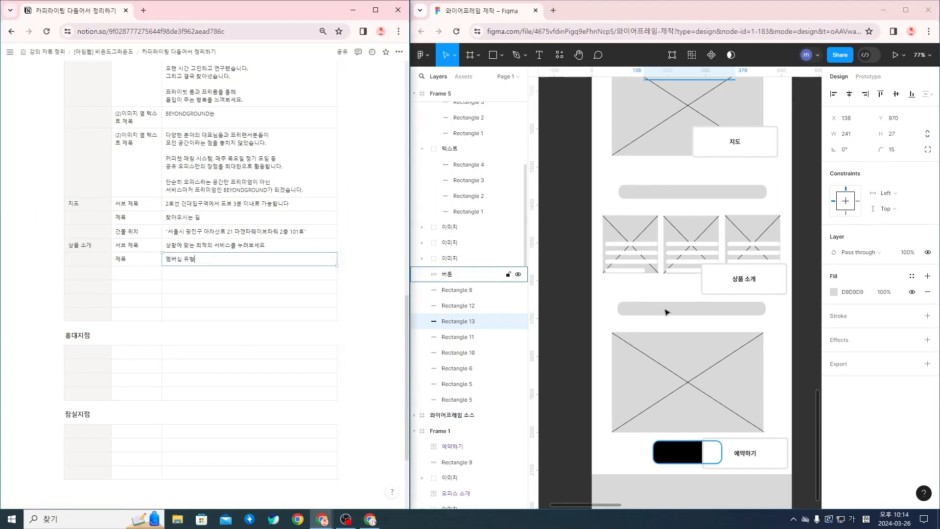
In the Figma wireframe, fill the uppermost text bar of the first 상품 소개 card with black (000000).
scroll(657, 272, up, 3)
scroll(657, 265, up, 3)
click(631, 229)
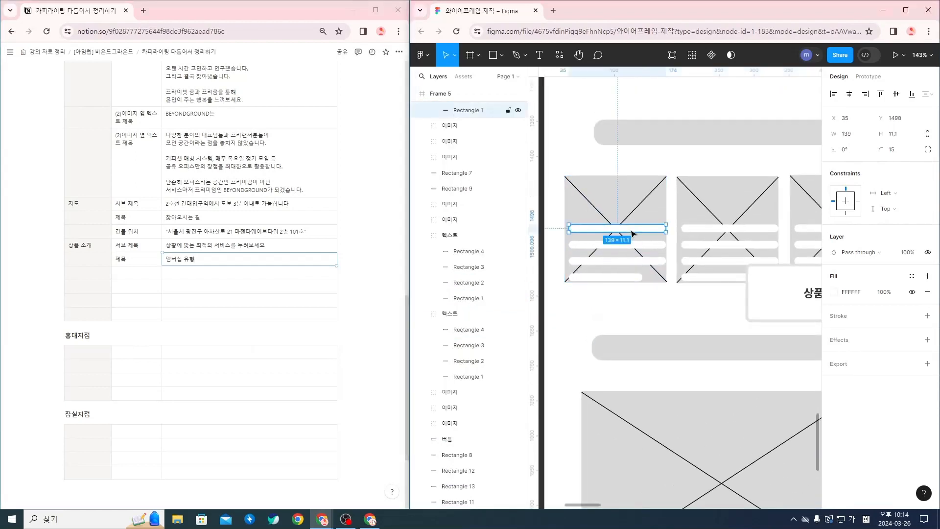
click(834, 292)
click(706, 366)
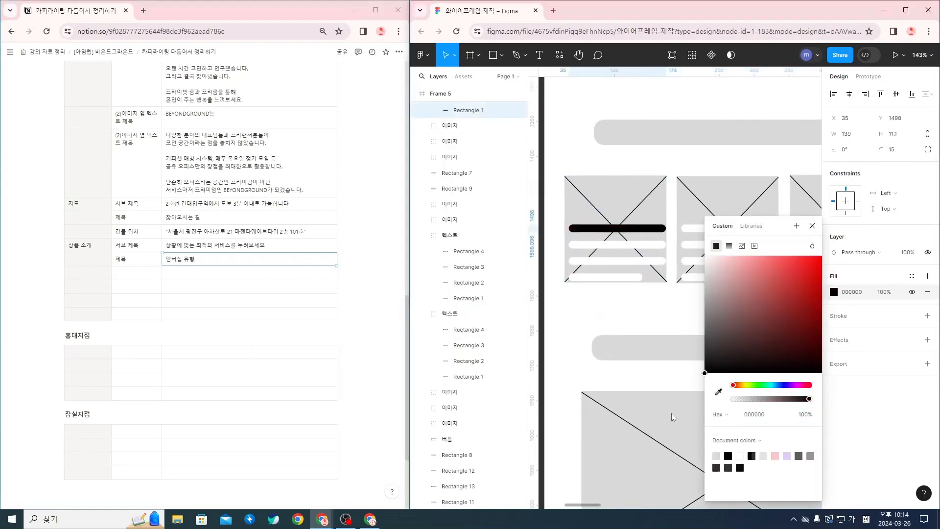
Fill the second text bar of the first 상품 소개 card with dark grey 5C5C5C.
click(631, 245)
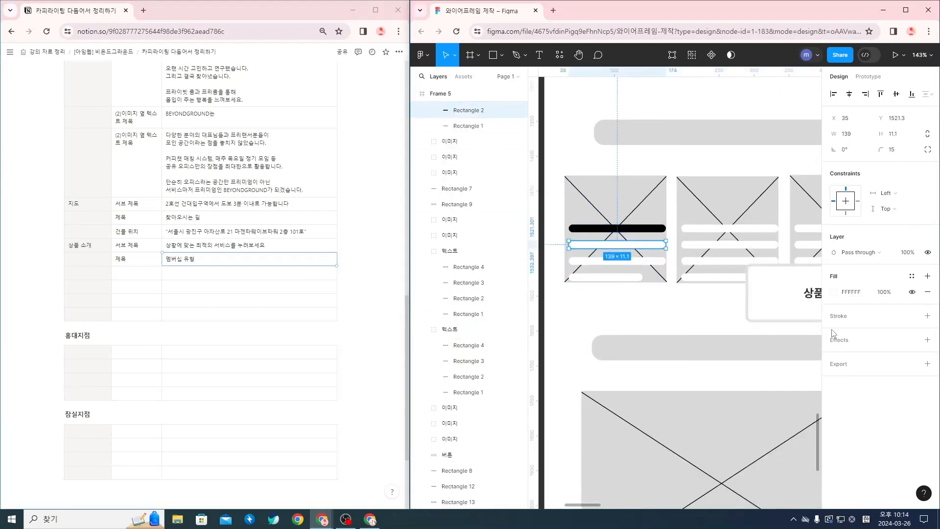
click(834, 292)
click(738, 324)
drag(737, 327, 705, 329)
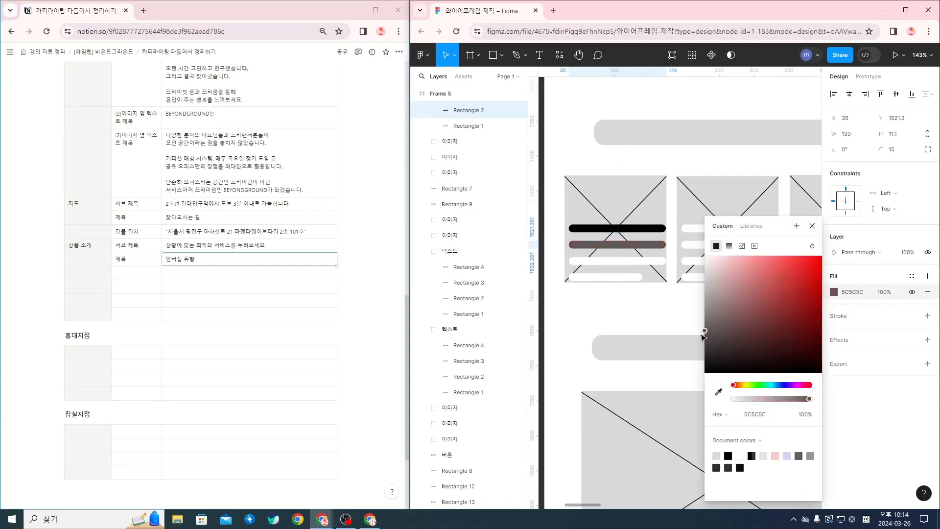
click(685, 313)
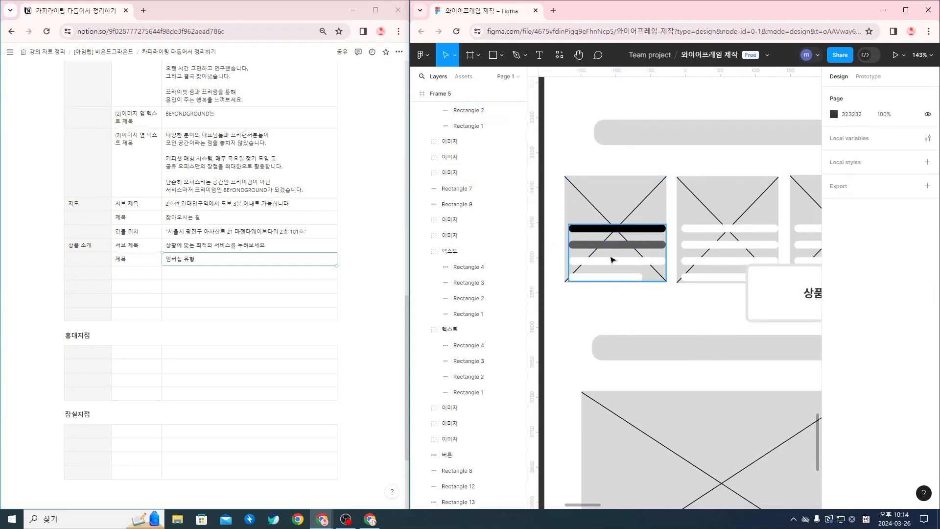
In the Notion table, label the three rows below the 상품 소개 제목 row 상품명, 가격 and 추가설명.
scroll(630, 279, right, 3)
scroll(630, 278, down, 3)
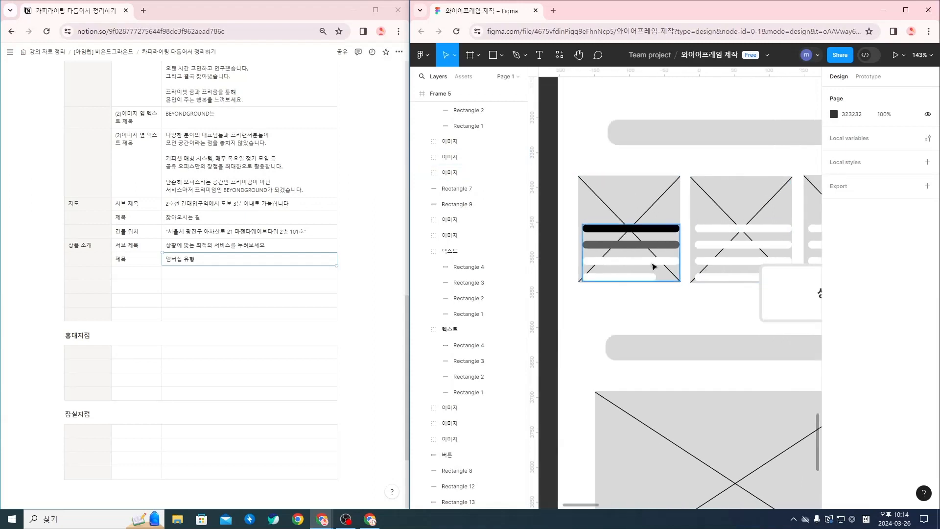
scroll(685, 276, right, 2)
scroll(710, 284, down, 2)
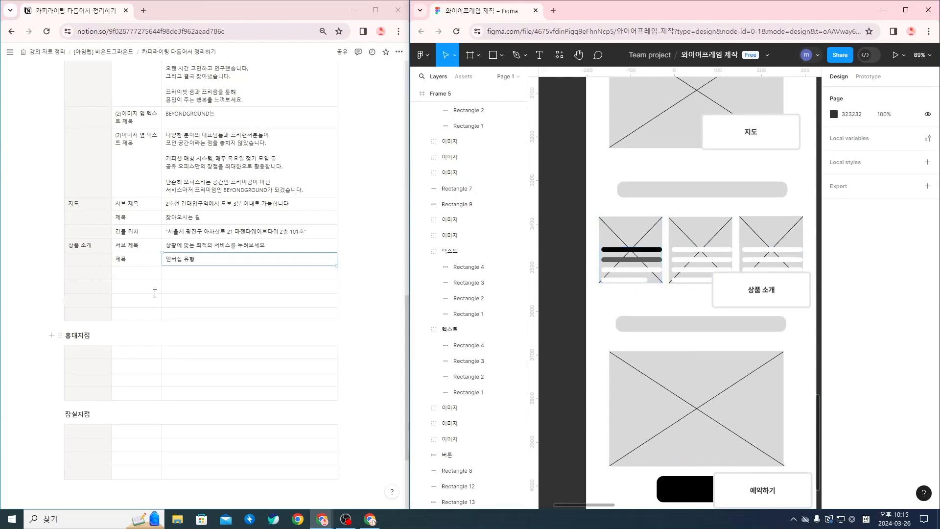
click(146, 274)
text(상품)
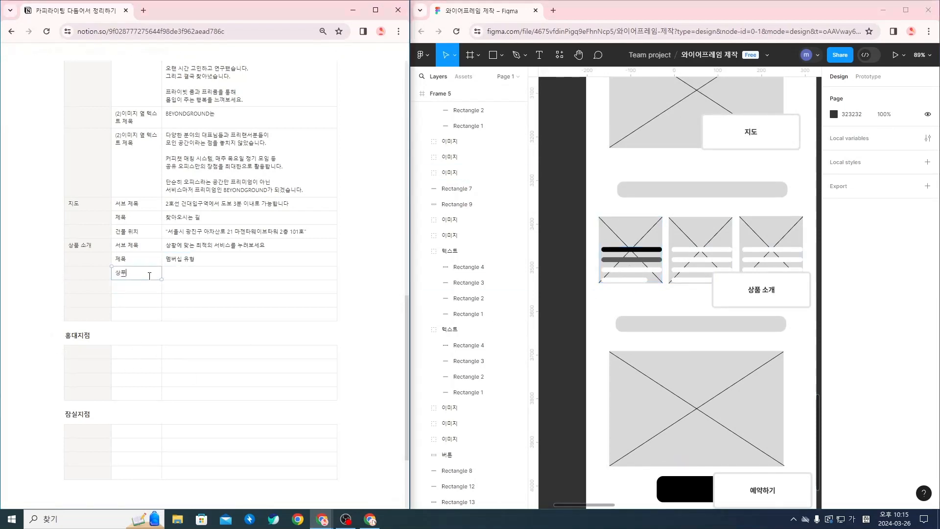
text( ㅁ)
key(Return)
text(가격)
key(Return)
text(추가설명)
Prefix the 상품명, 가격 and 추가설명 labels with 건대지점.
key(Up)
key(Up)
text(건대지점)
key(Down)
key(Left)
key(Up)
key(shift+Right)
key(shift+Right)
key(shift+Right)
key(shift+Right)
key(shift+Right)
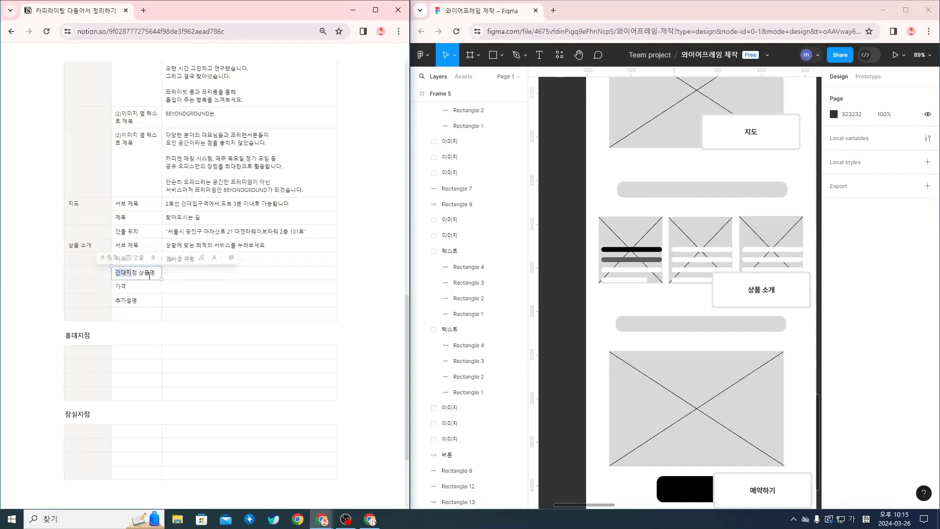
key(ctrl+c)
key(Down)
key(ctrl+v)
key(Down)
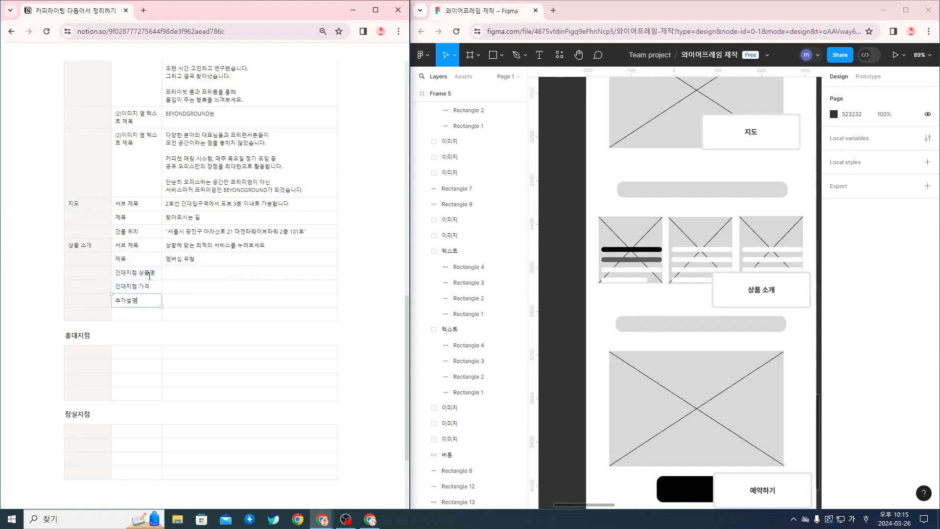
key(Left)
key(Left)
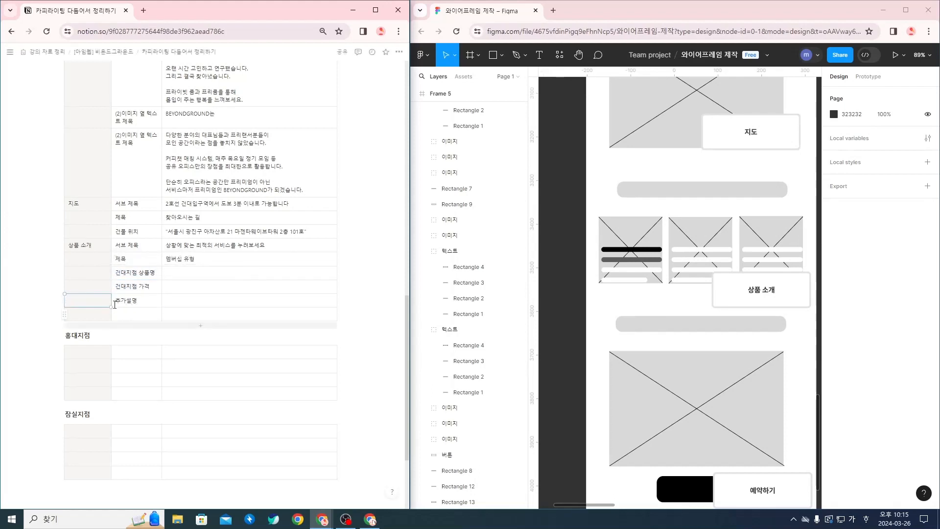
click(115, 304)
key(ctrl+v)
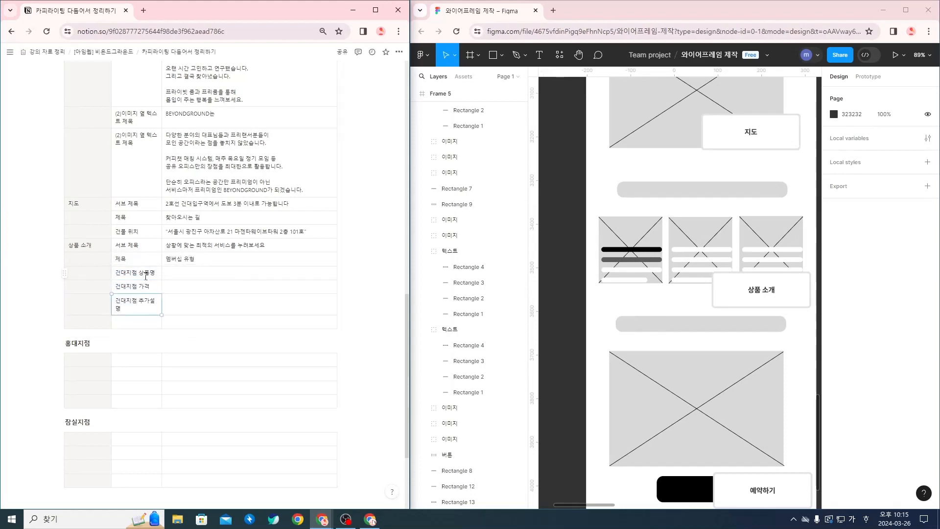
Add six more rows to the end of the 건대지점 table.
key(Escape)
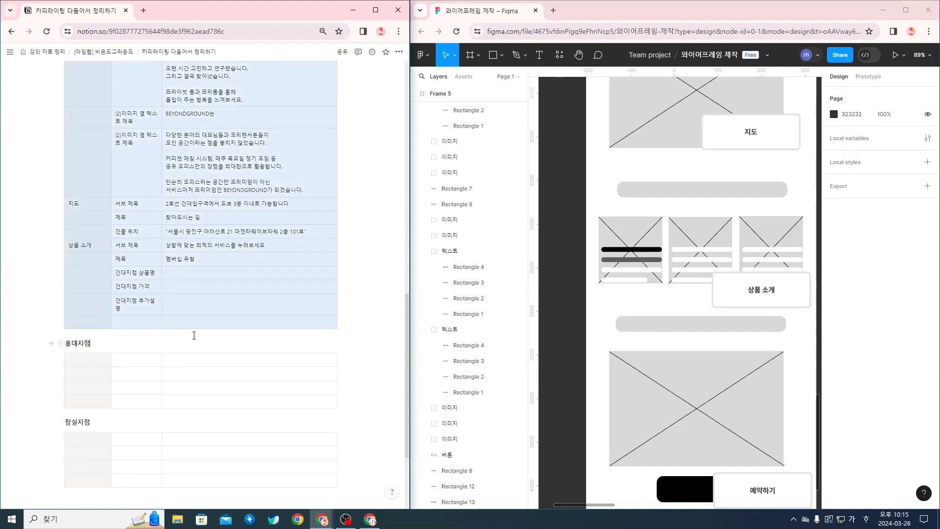
click(194, 334)
click(201, 348)
click(203, 361)
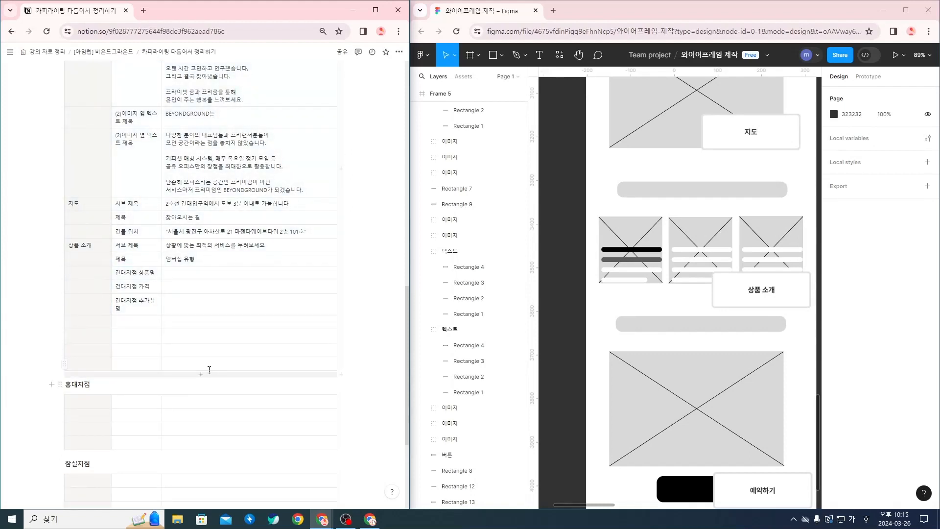
click(209, 375)
drag(207, 388, 205, 419)
Paste the three 건대지점 상품명, 가격 and 추가설명 labels twice into the empty rows below them.
click(140, 322)
key(ctrl+v)
click(137, 372)
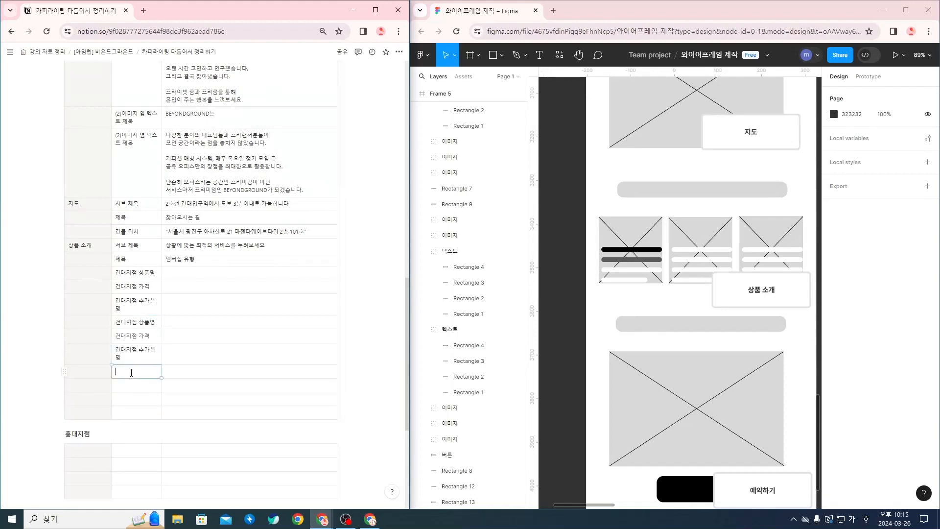
key(ctrl+v)
Change 건대지점 to 홍대지점 in the second group of 상품명, 가격 and 추가설명 labels.
click(145, 320)
key(BackSpace)
text(홍)
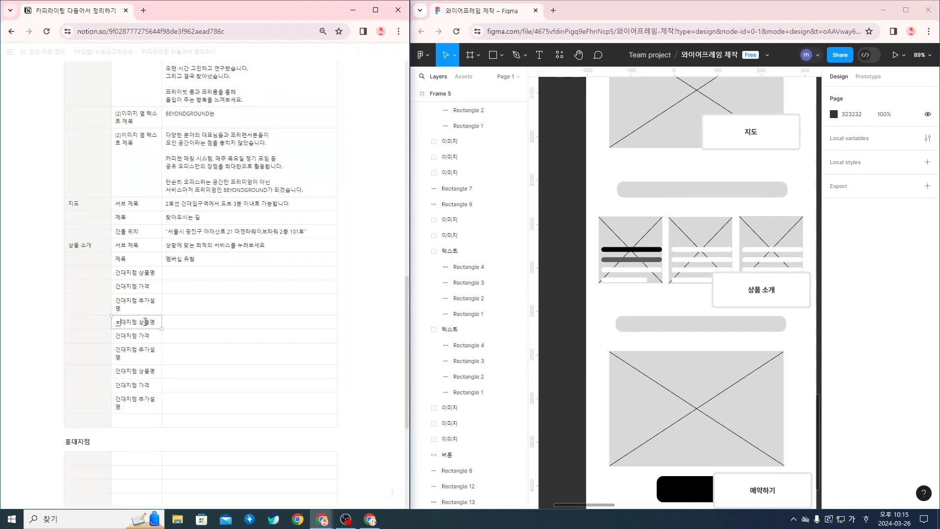
key(Down)
key(Down)
key(Down)
Change 건대지점 to 잠실지점 in the third group of 상품명, 가격 and 추가설명 labels.
key(Delete)
text(잠실)
key(Down)
key(Delete)
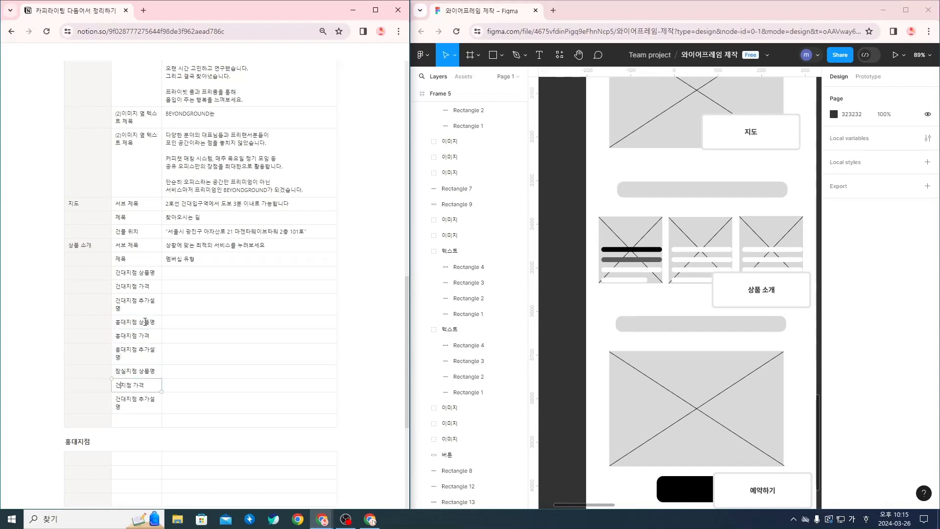
key(BackSpace)
text(잠실)
key(Down)
key(Delete)
key(BackSpace)
text(잠실)
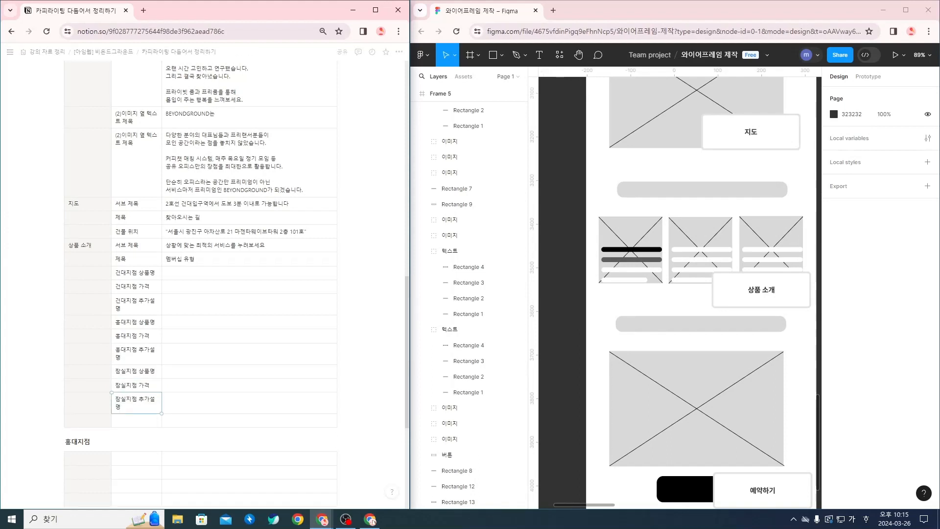
Enter the 상품명 copy: 자유석 for 건대지점, 지정석 for 홍대지점 and 프라이빗룸 for 잠실지점.
click(245, 282)
key(Up)
text(자유석)
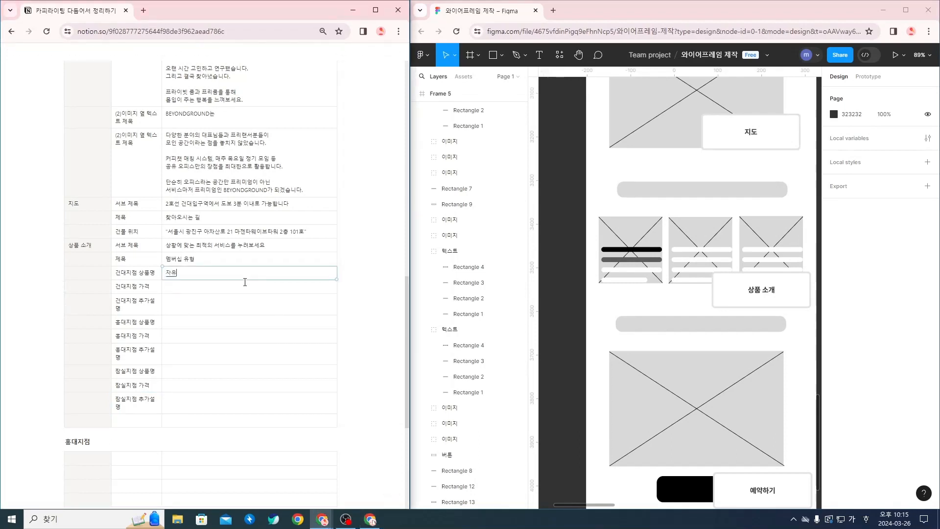
key(Down)
key(Down)
key(Down)
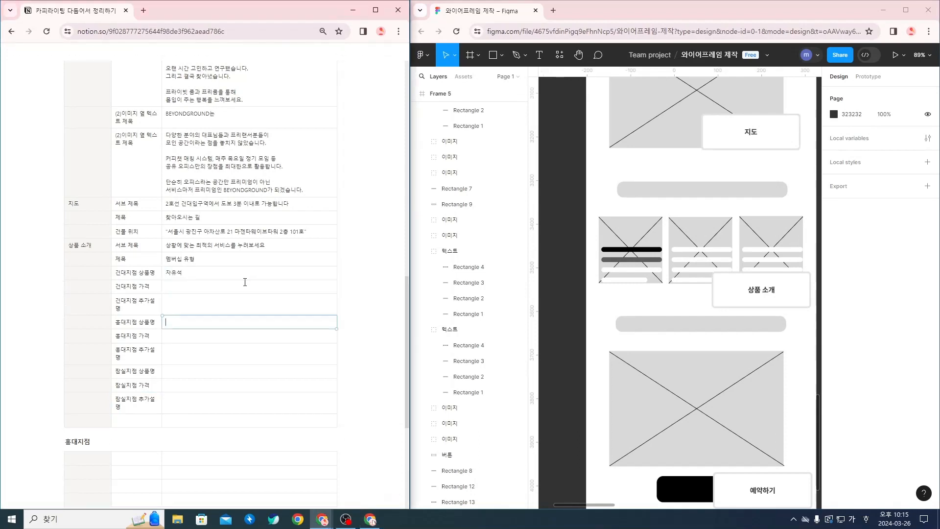
text(지점)
text(석)
key(Down)
key(Down)
key(Down)
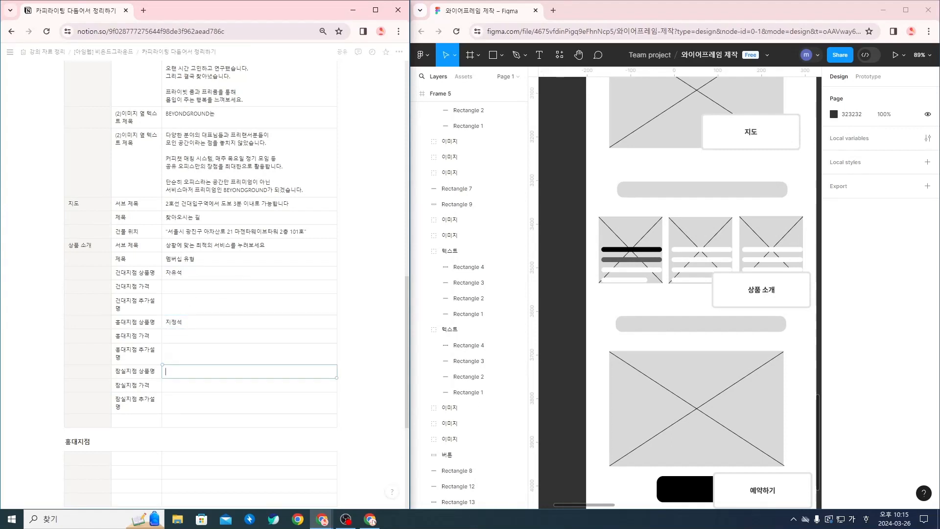
text(플)
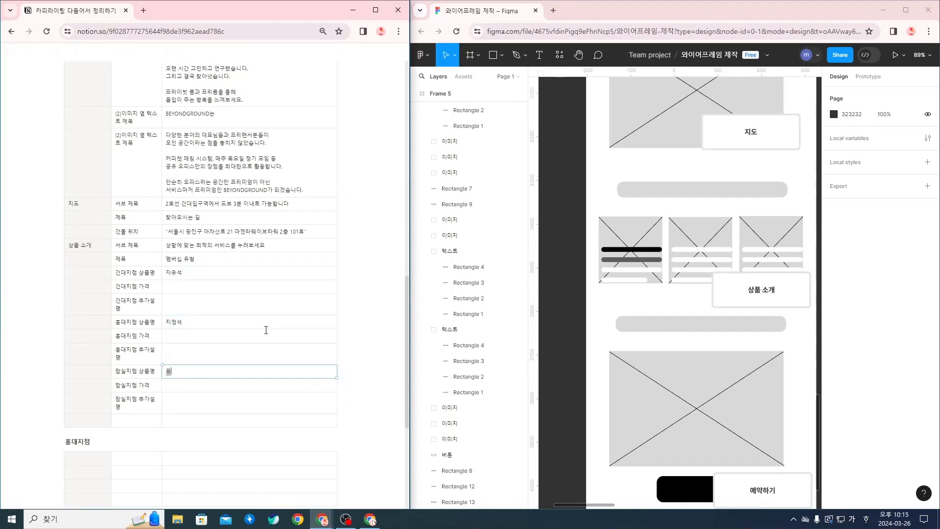
text(라이빗룸)
Enter the 가격 copy: 월 9만원 ~(VAT 포함) for 건대지점, 월 18.5만원 ~(VAT 포함) for 홍대지점 and 월 42만원 ~(VAT 포함) for 잠실지점.
key(alt+Tab)
click(183, 284)
key(ctrl+v)
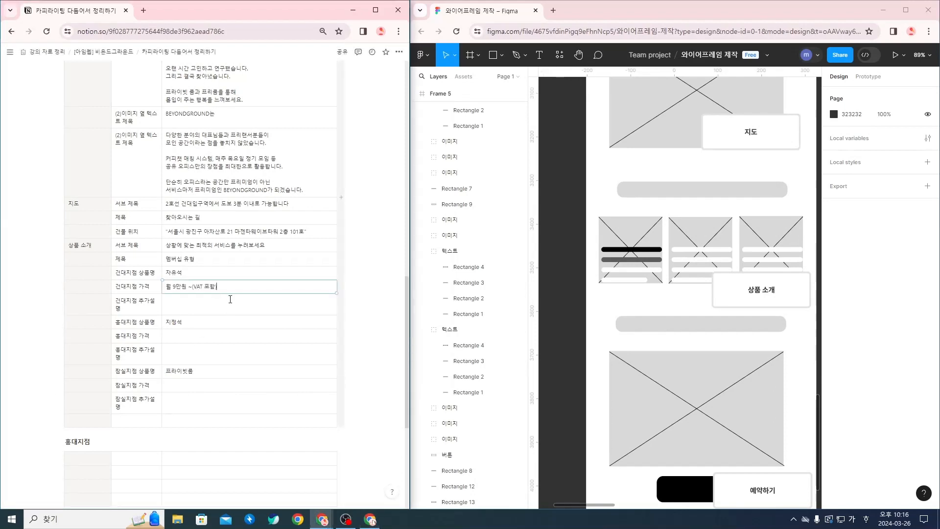
key(alt+Tab)
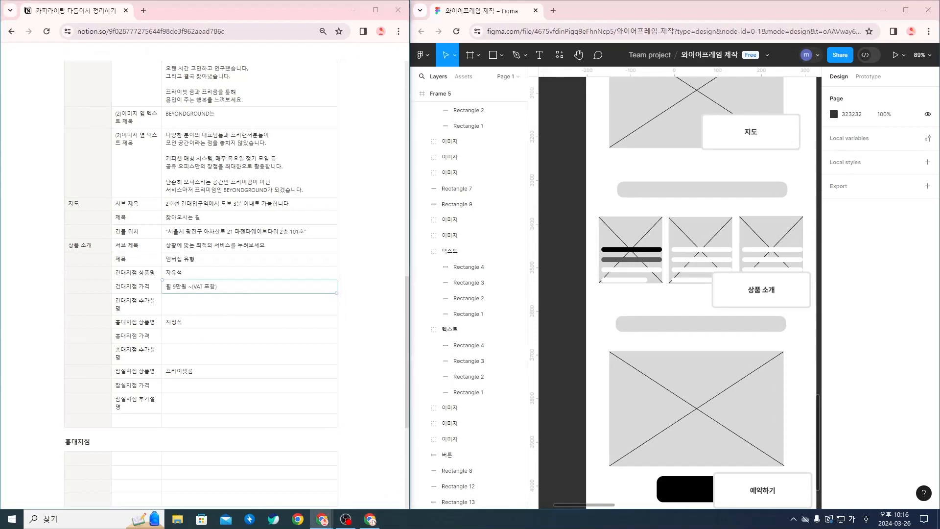
key(alt+Tab)
click(193, 338)
key(ctrl+v)
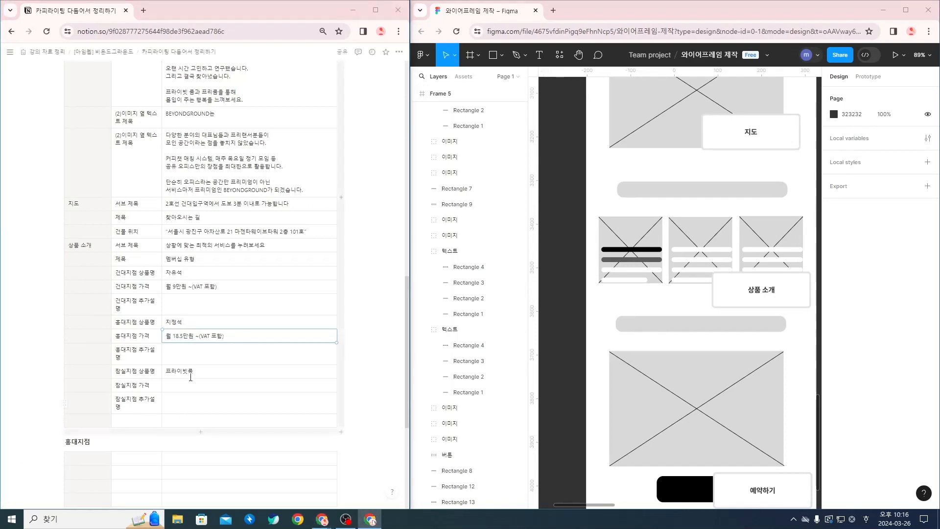
click(193, 392)
text(월 42만원 ~(VAT 포함))
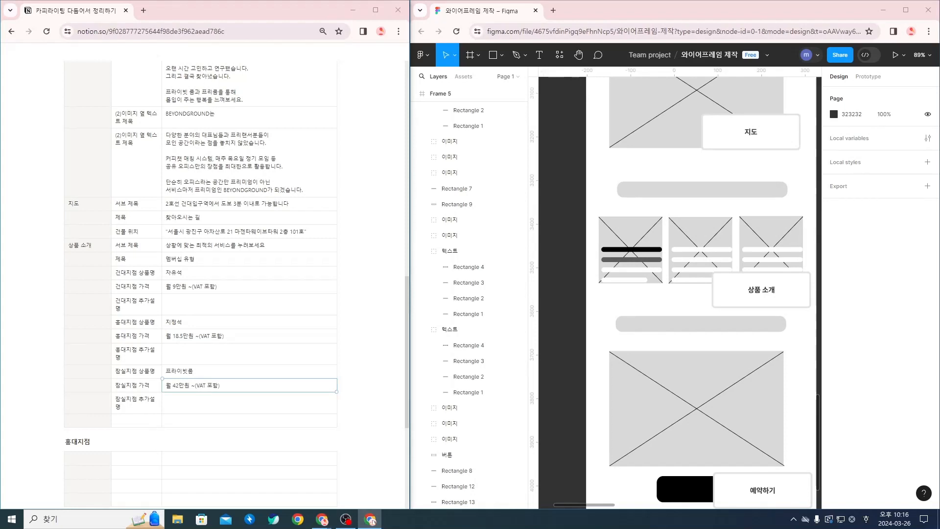
Enter "개방형 공간으로 자유롭게 업무를 보실 수 있습니다. 합리적인 가격으로 프리미엄 서비스를 이용해보세요." as the 건대지점 추가설명 copy.
click(193, 300)
text(개방형 공간으로 자유롭게 업무를 보실 수 있습니다. 합리적인 가격으로 프리미엄 서비스를 이용해보세요.)
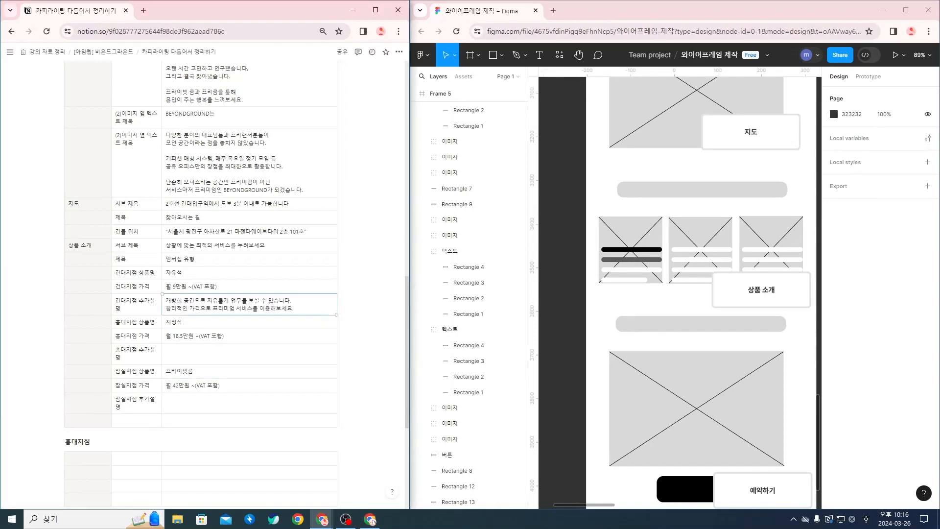
Enter "스타트업, 1인 기업에 최적화된 공간을 제공합니다. 지정된 좌석을 통해 쾌적함과 안정감을 느껴보세요." as the 홍대지점 추가설명 copy.
key(alt+Tab)
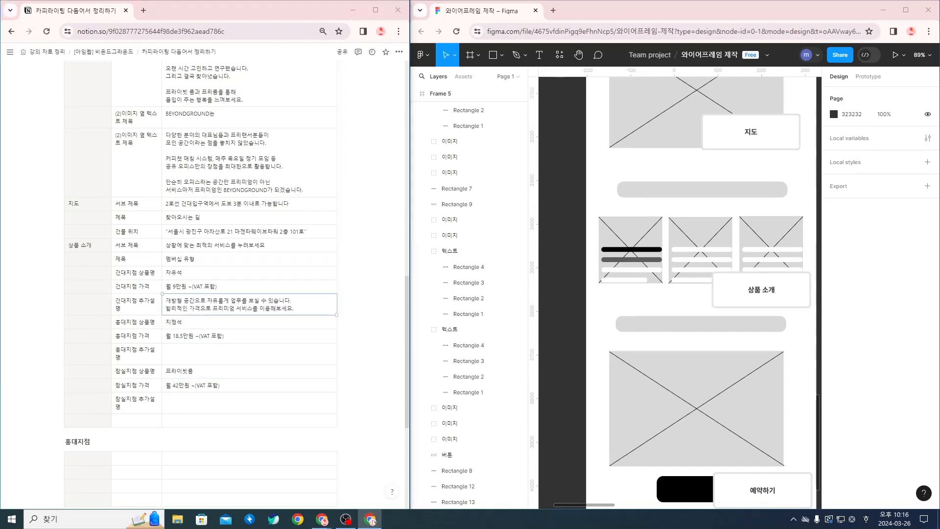
click(194, 352)
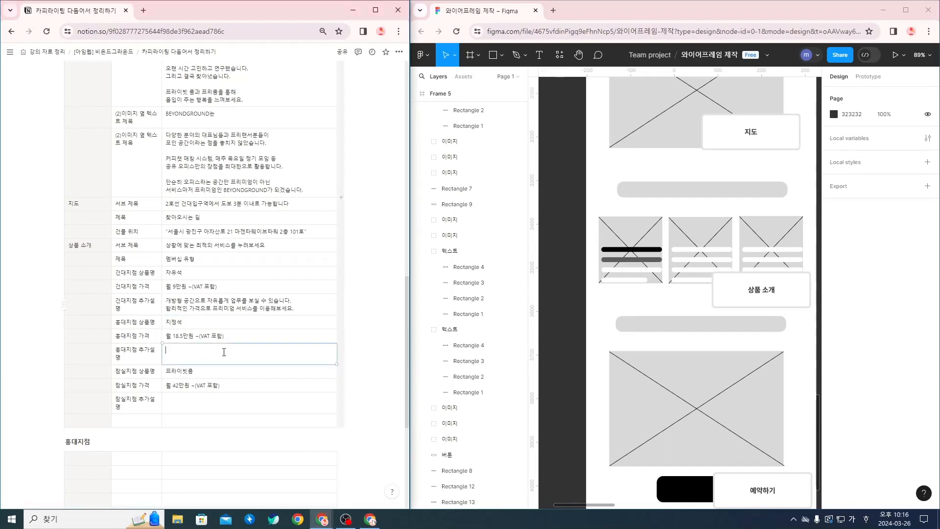
text(스타트업, 1인 기업에 최적화된 공간을 제공합니다. 지정된 좌석을 통해 쾌적함과 안정감을 느껴보세요.)
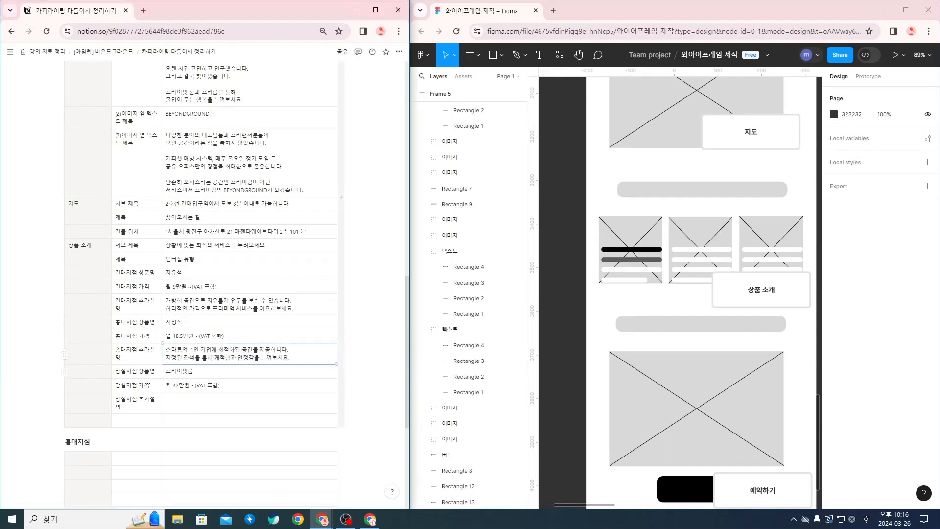
Enter "맞춤형 조명 효과, 백색소음 설정, 방음 등 오로지 일의 집중하실 수 있도록 최적의 환경을 제공합니다." as the 잠실지점 추가설명 copy.
key(alt+Tab)
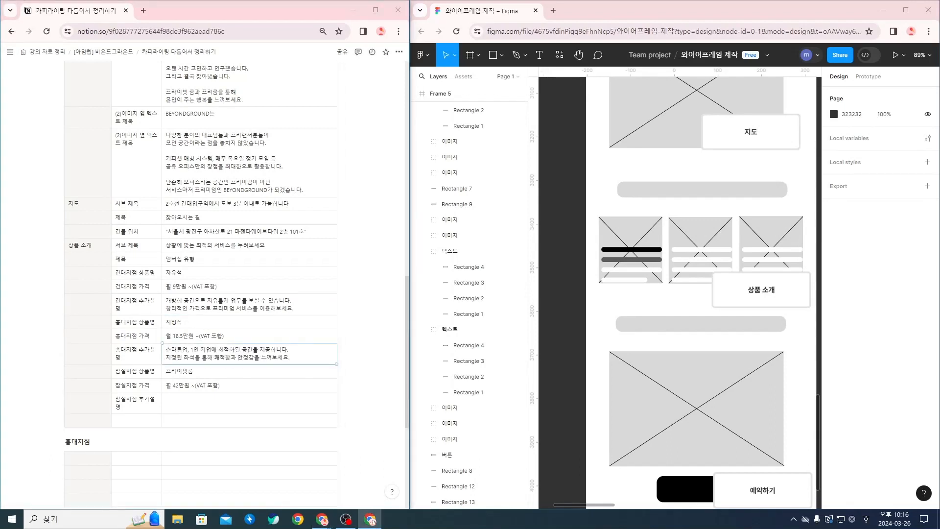
click(185, 403)
text(맞춤형 조명 효과, 백색소음 설정, 방음 등 오로지 일의 집중하실 수 있도록 최적의 환경을 제공합니다.)
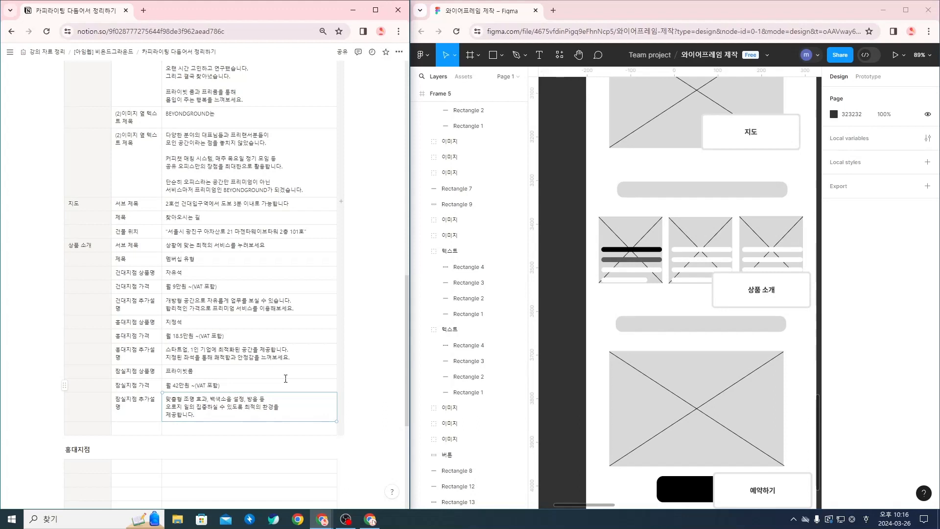
Add two rows to the end of the 건대지점 table and enter 예약하기 as the section name below the 상품 소개 rows.
scroll(692, 329, down, 2)
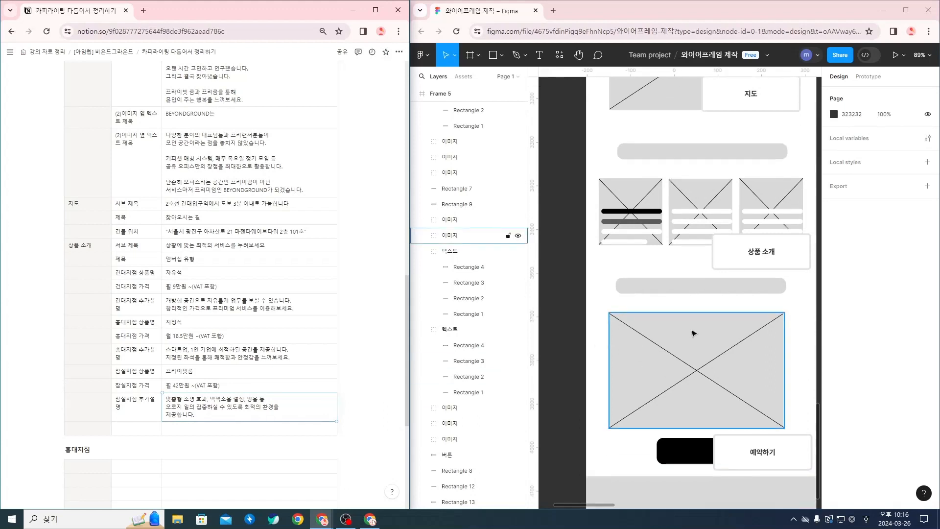
click(199, 440)
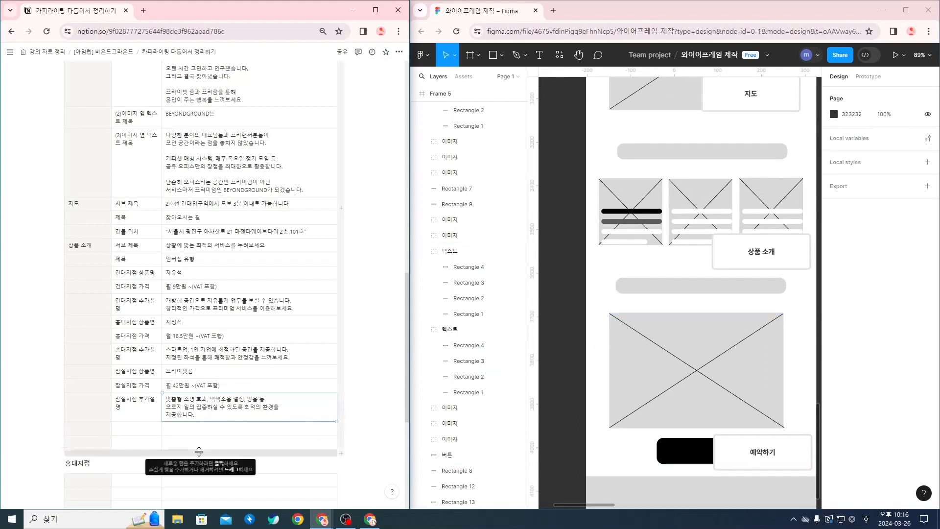
click(201, 453)
scroll(188, 425, down, 2)
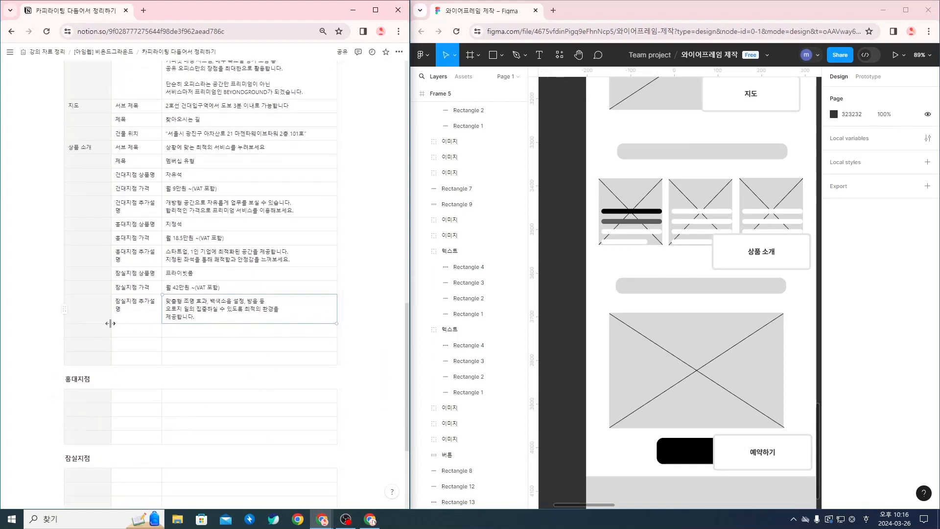
click(88, 331)
text(ㅇ예약하기)
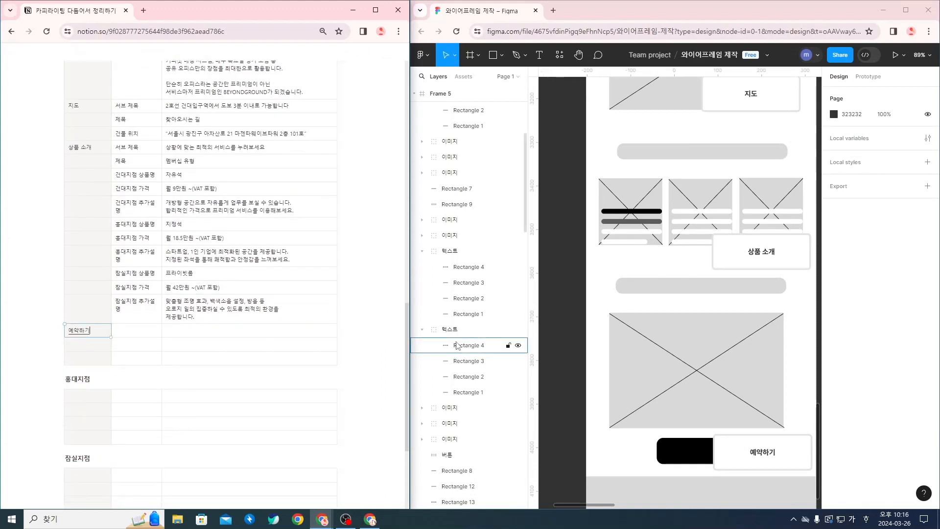
Label the three 예약하기 rows 서브 제목, 제목 and 버튼 in the second column.
key(Tab)
text(서브 제목)
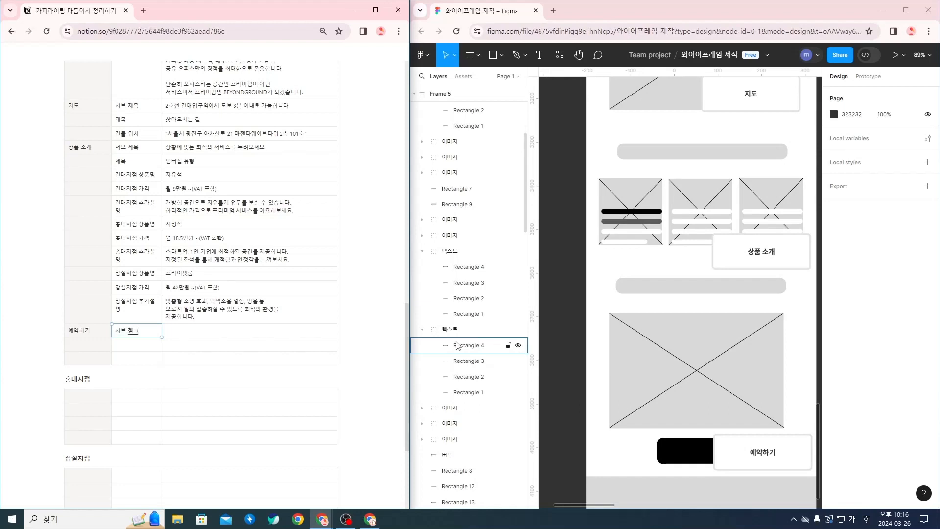
key(Return)
text(ㅈ)
text(제목)
key(Return)
text(버튼)
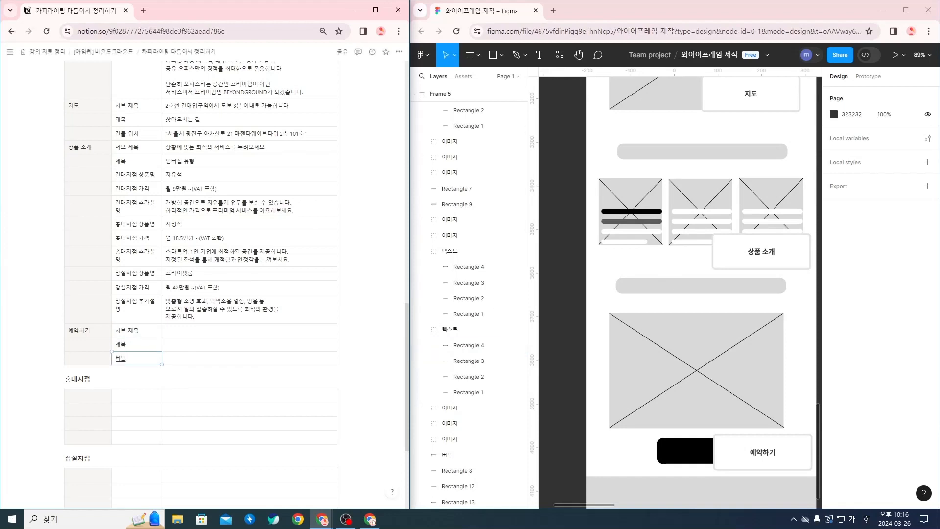
Enter the 예약하기 copy: "내게 딱 맞는 오피스를경험해 보세요" for 서브 제목, "프리미엄 오피스 신청하기" for 제목 and "입주 신청하기" for 버튼.
click(204, 329)
text(내게 딱 맞는 오피스를경험해 보세요)
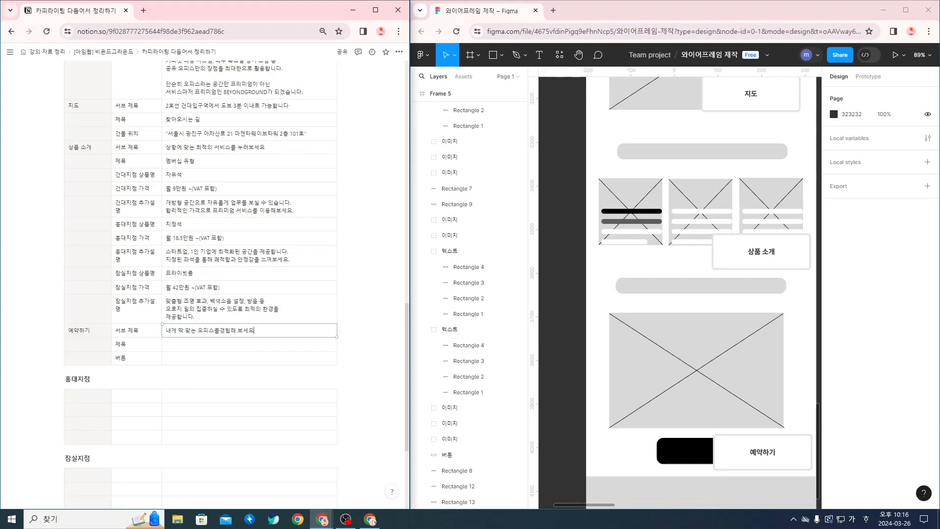
click(216, 345)
text(프리미엄 오피스 신청하기)
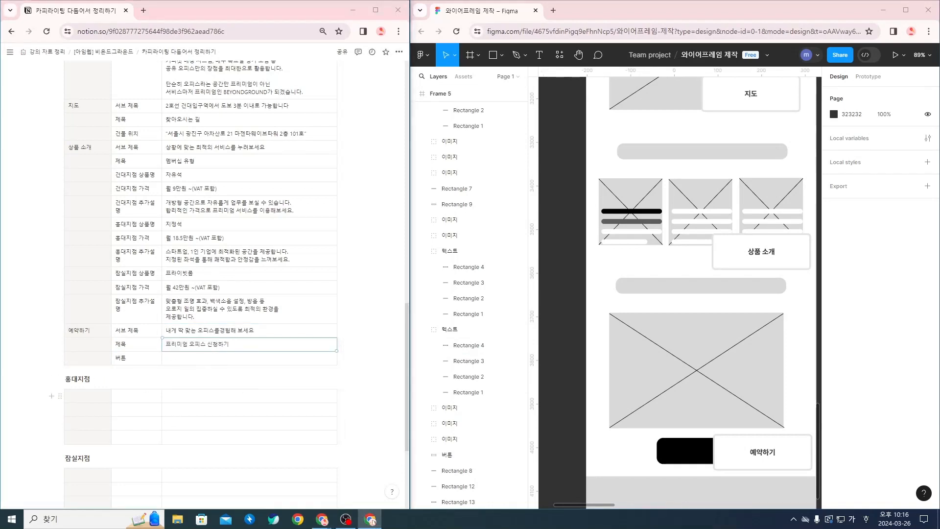
click(185, 355)
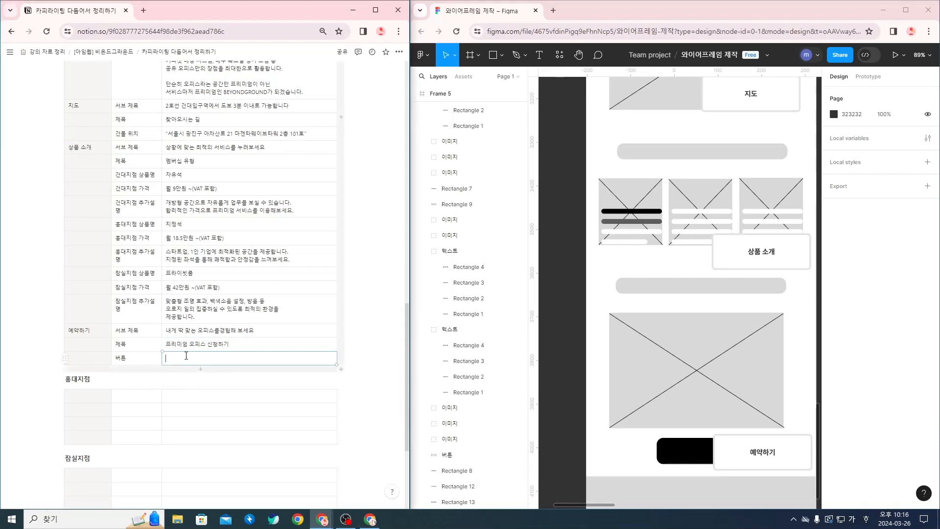
text(입주 신청하기)
Delete the empty tables under the 홍대지점 and 잠실지점 headings.
scroll(61, 249, down, 3)
click(61, 248)
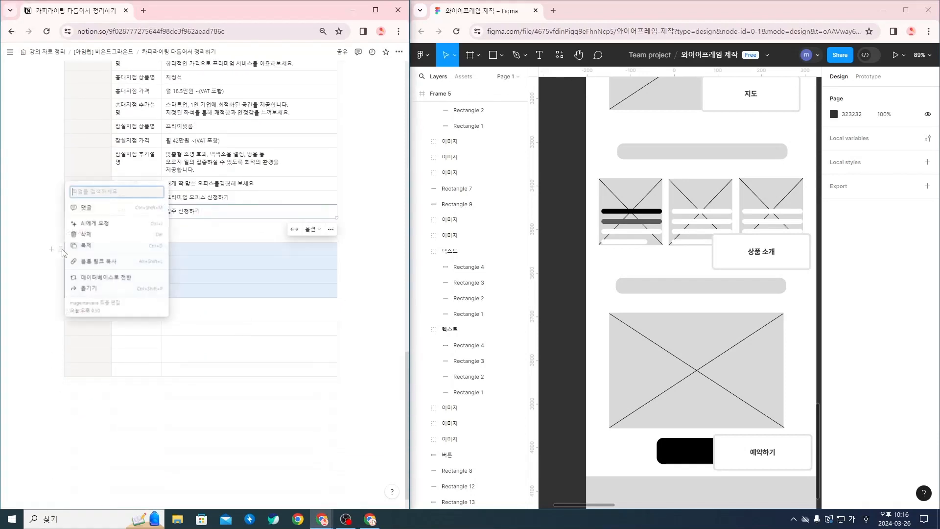
click(83, 236)
click(65, 300)
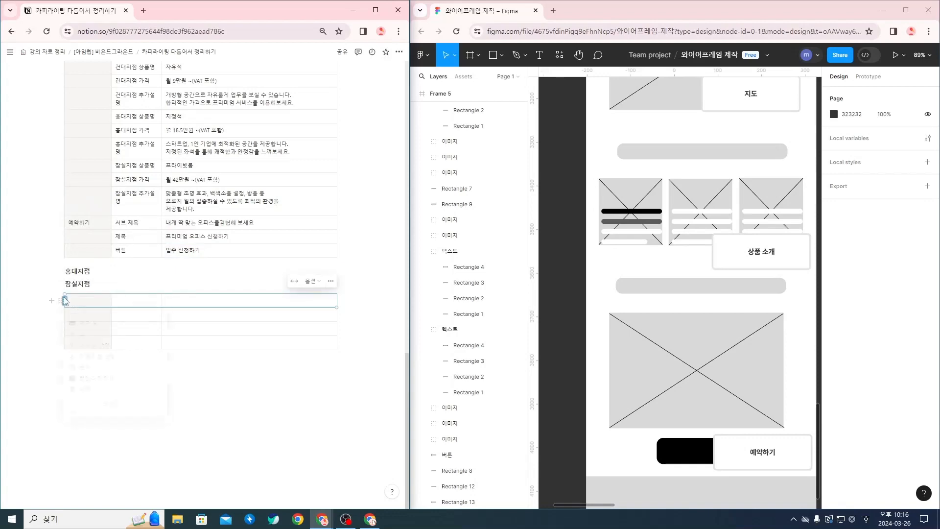
click(59, 300)
click(60, 301)
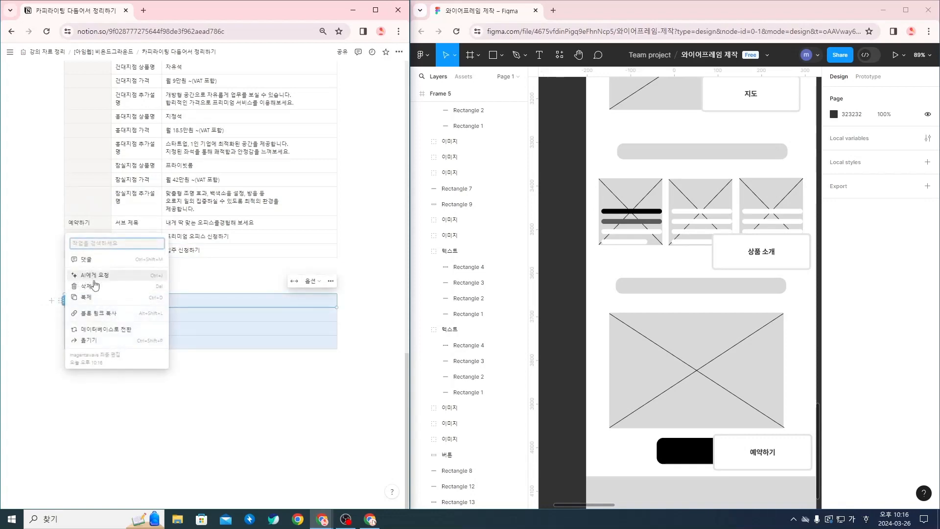
click(74, 287)
Duplicate the completed 건대지점 table and place the copy under the 홍대지점 heading.
key(Return)
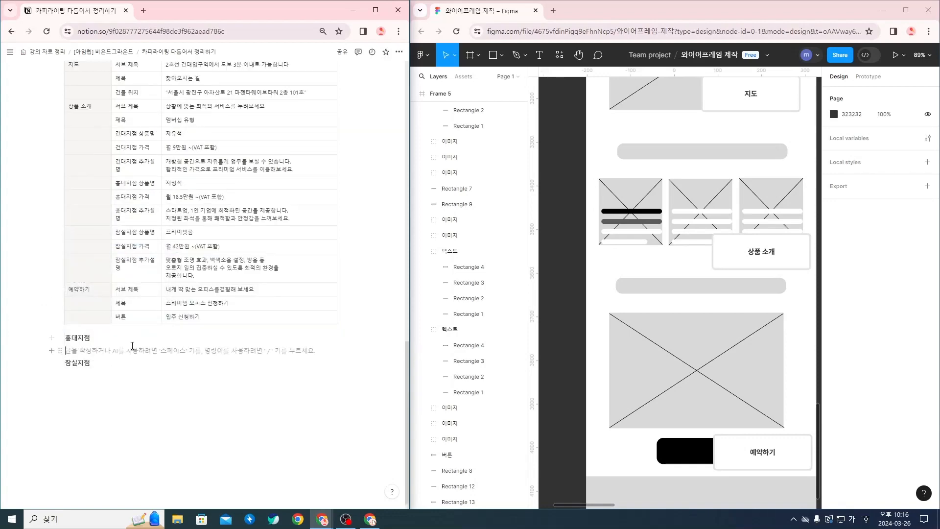
key(Return)
key(ctrl+v)
scroll(82, 307, down, 3)
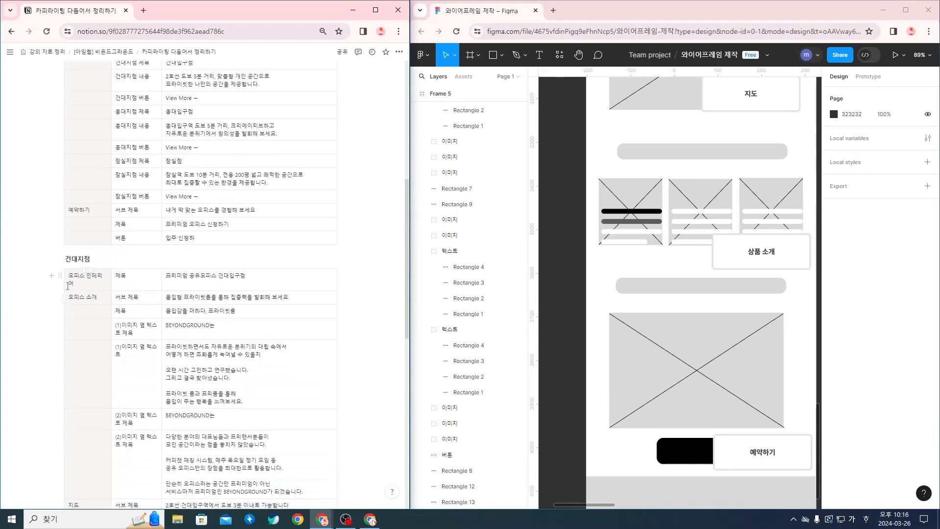
click(60, 276)
click(98, 268)
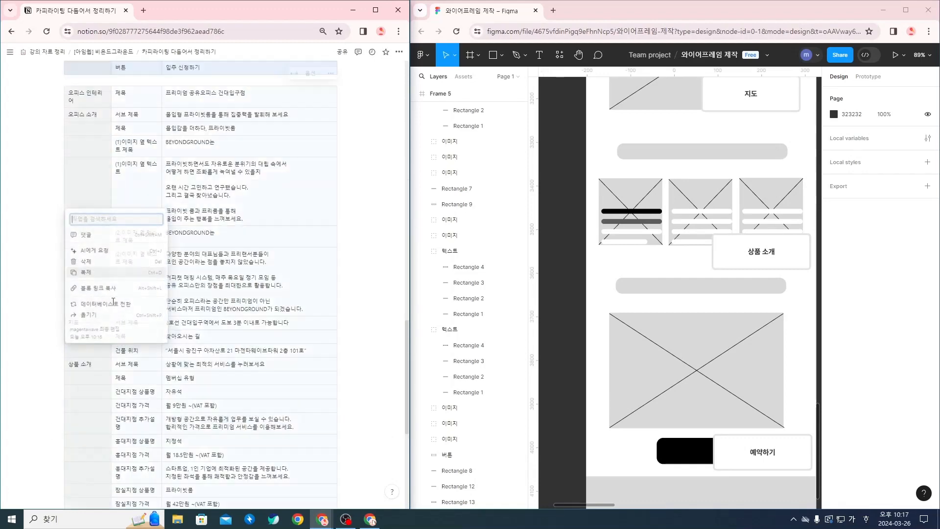
key(ctrl+z)
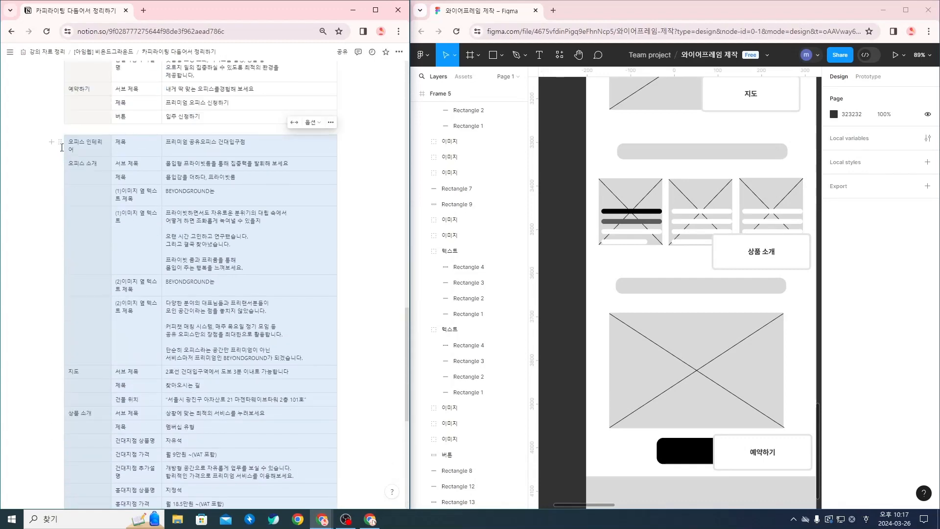
key(ctrl+z)
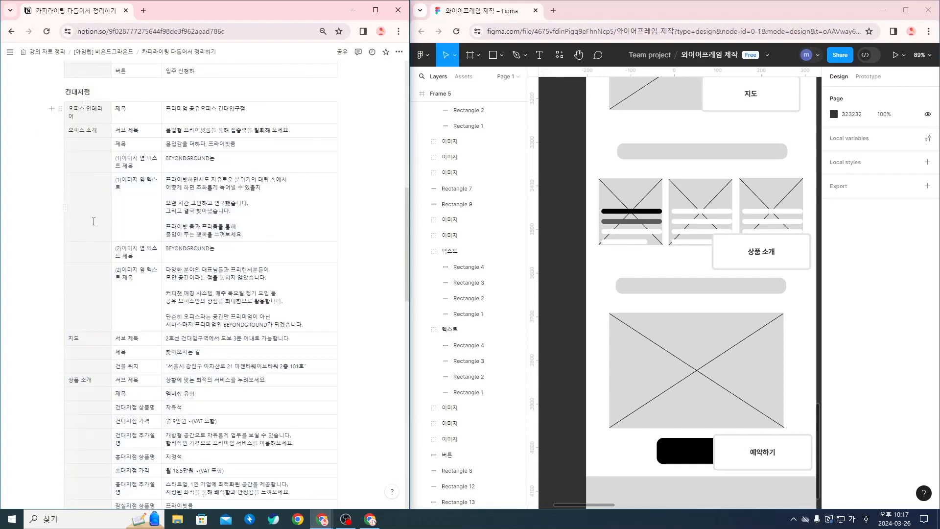
scroll(92, 222, down, 8)
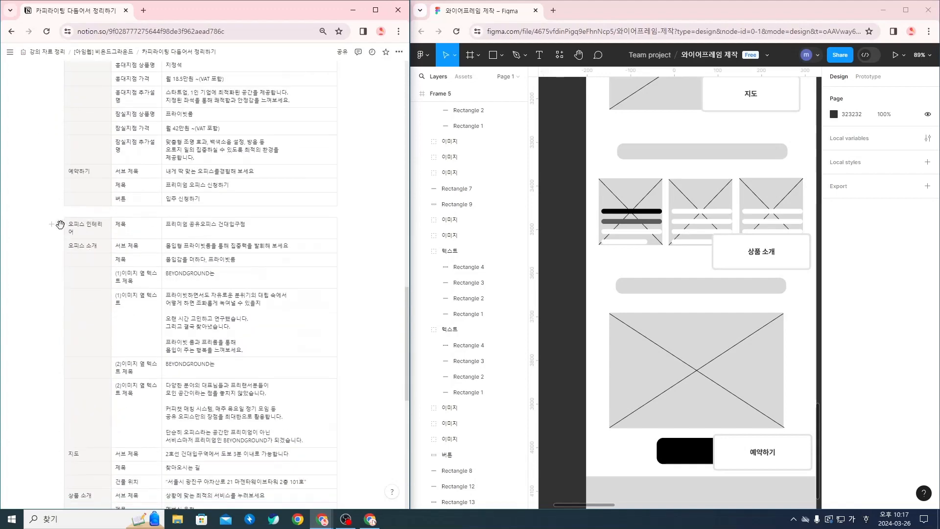
drag(60, 223, 84, 253)
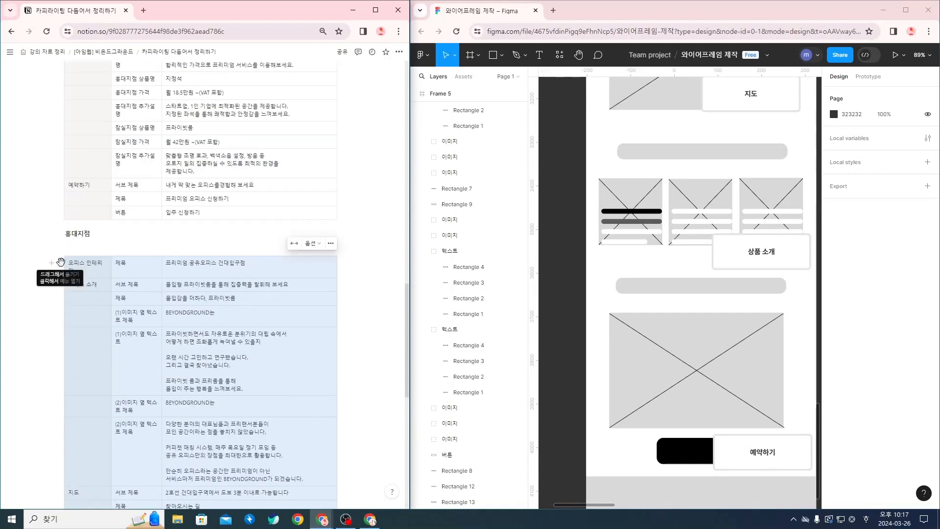
Duplicate the table under 홍대지점 and move one copy down under the 잠실지점 heading.
click(60, 263)
click(93, 260)
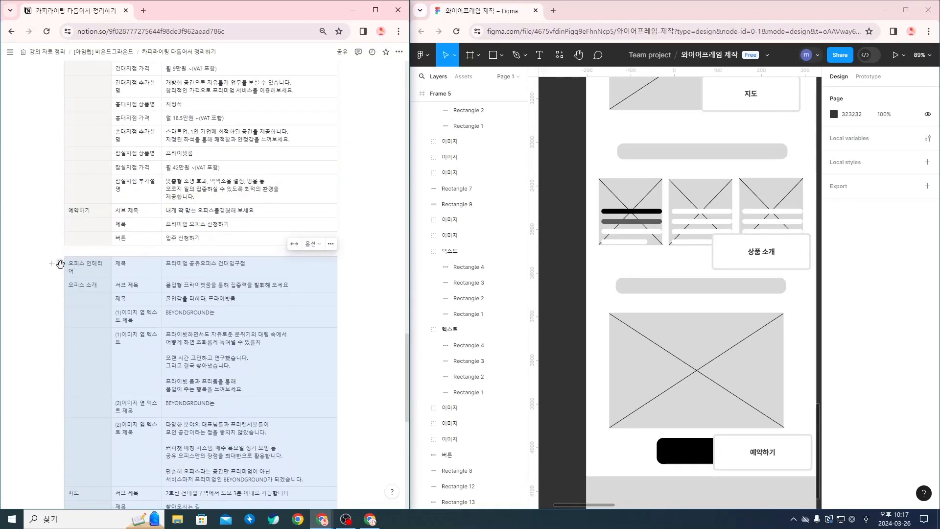
drag(60, 264, 83, 373)
scroll(159, 357, up, 14)
scroll(169, 361, up, 15)
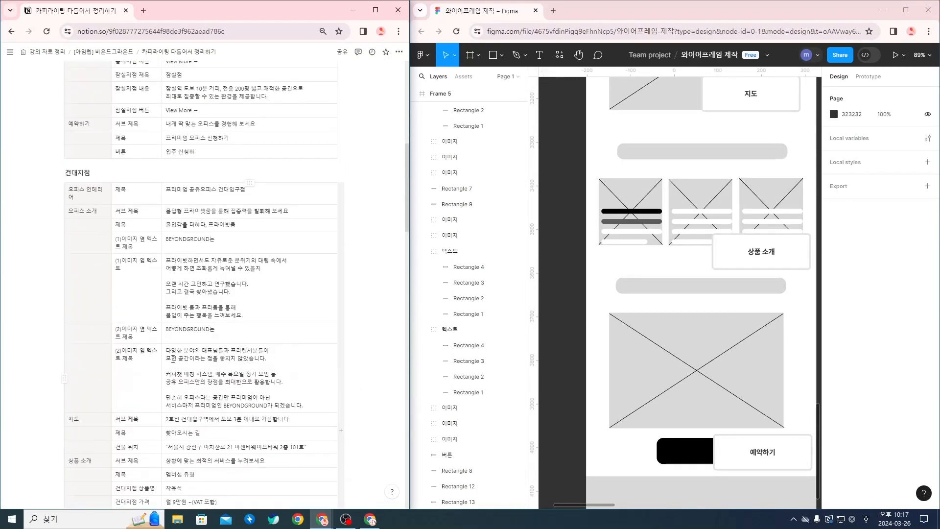
scroll(169, 383, down, 20)
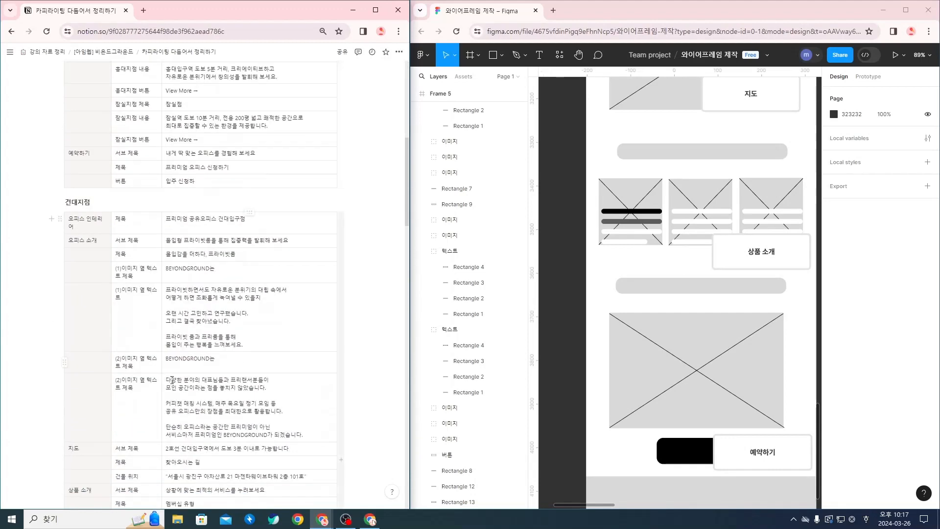
scroll(117, 118, up, 1)
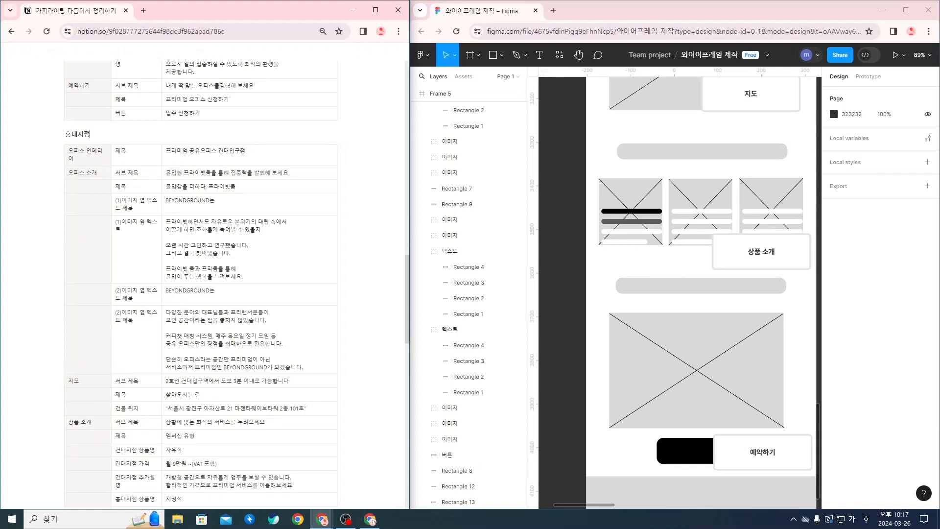
Change the 오피스 인테리어 제목 in the 홍대지점 table to "프리미엄 공유오피스 홍대입구점".
click(219, 153)
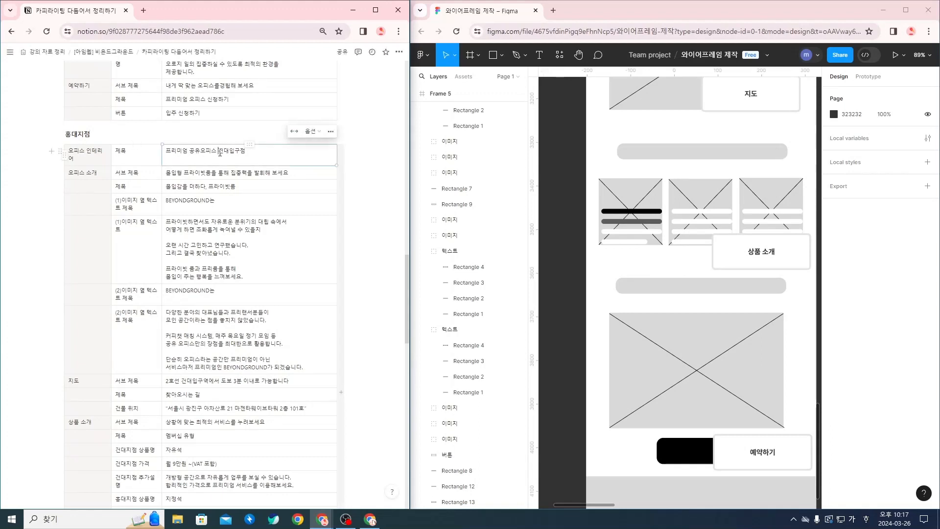
key(BackSpace)
text(홍)
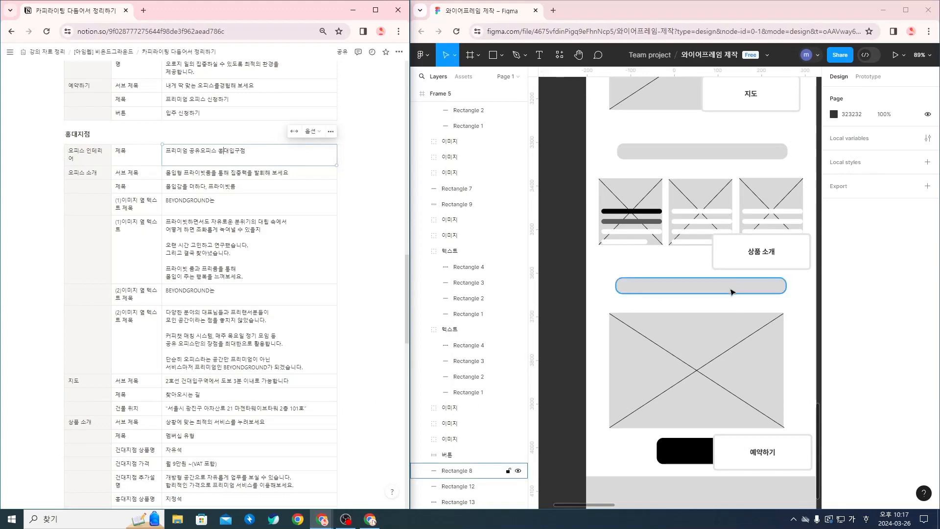
scroll(729, 292, down, 2)
scroll(730, 293, down, 5)
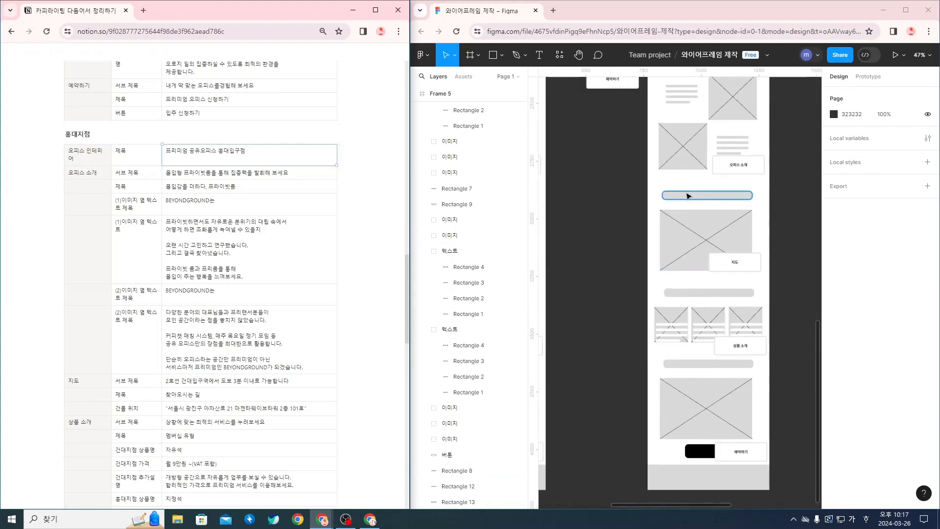
scroll(701, 206, up, 2)
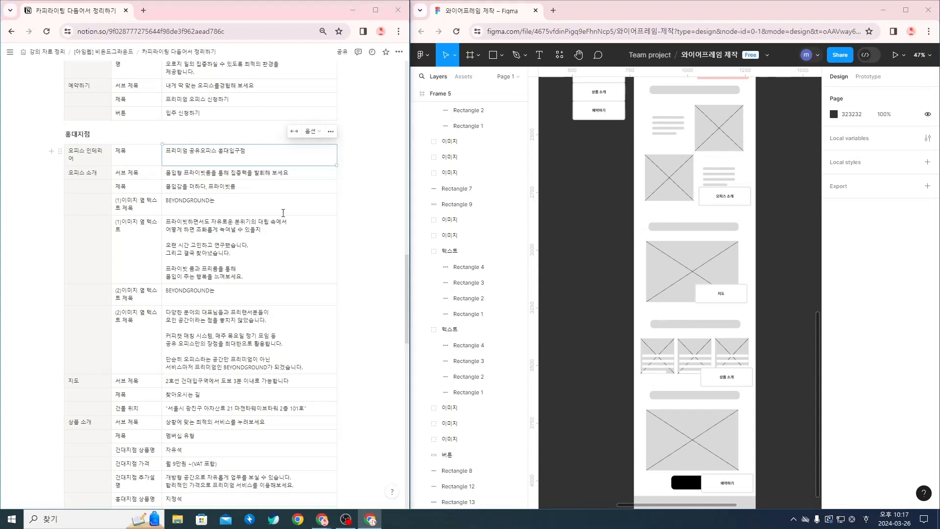
Set the 홍대지점 오피스 소개 서브 제목 to "자유로운 분위기에서 창의성을 발휘해 보세요" and its 제목 to "창의적 영감을 얻다, 크리에이티브룸".
double_click(243, 173)
triple_click(244, 174)
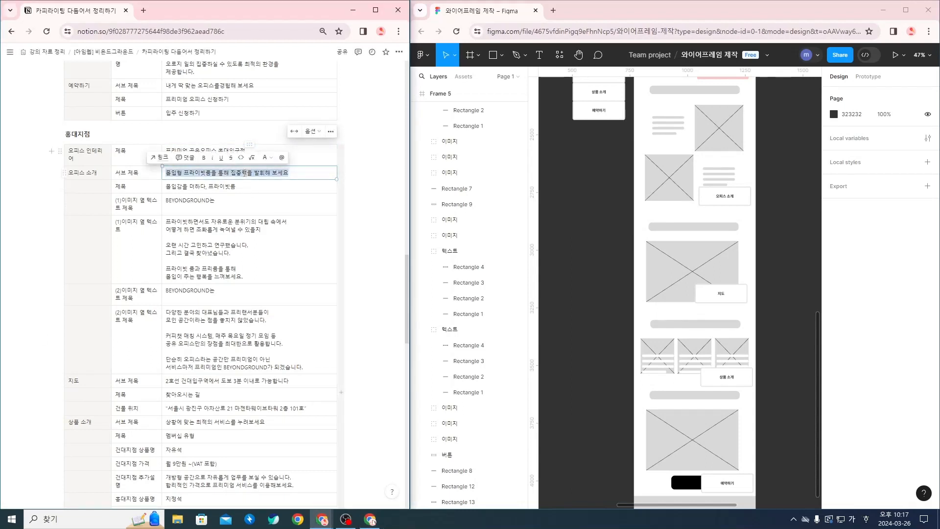
key(ctrl+v)
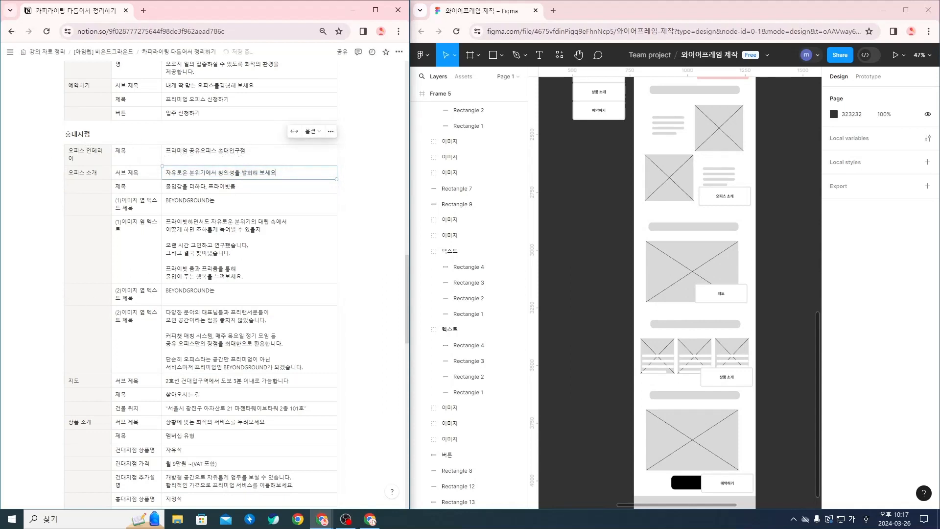
triple_click(226, 185)
key(ctrl+v)
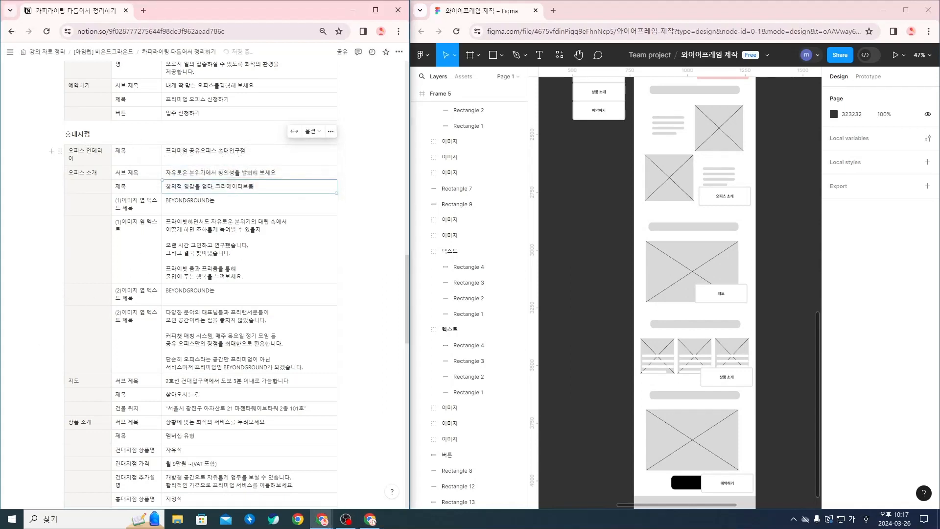
Replace the 홍대지점 (1)이미지 옆 텍스트 with "오피스 특유의 숨 막히는 분위기, 딱딱한 회색빛의 도화지를 벗어나 크리에이티브하고 인터렉티브한 공간을 통해 내면에 숨겨져 있던 예술가적 창의성을 맘껏 발휘해 보세요.".
click(199, 280)
triple_click(237, 254)
key(ctrl+a)
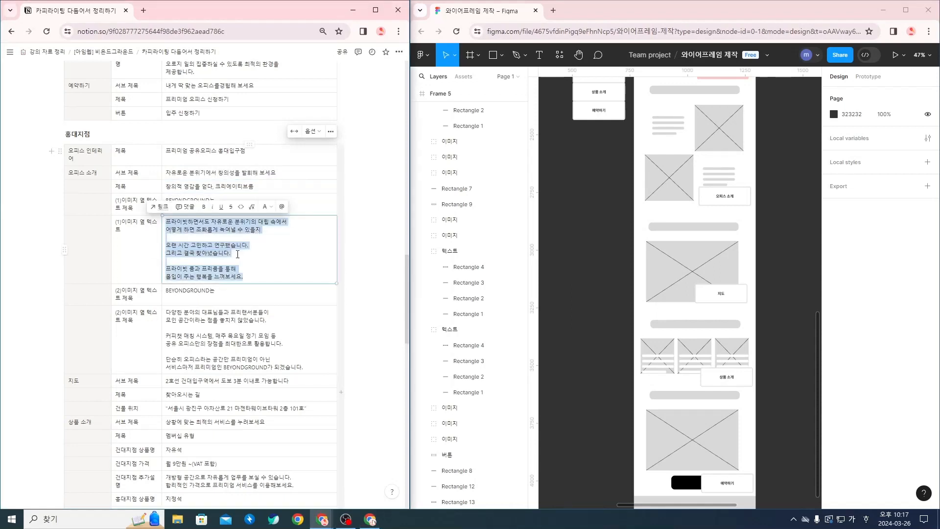
key(ctrl+v)
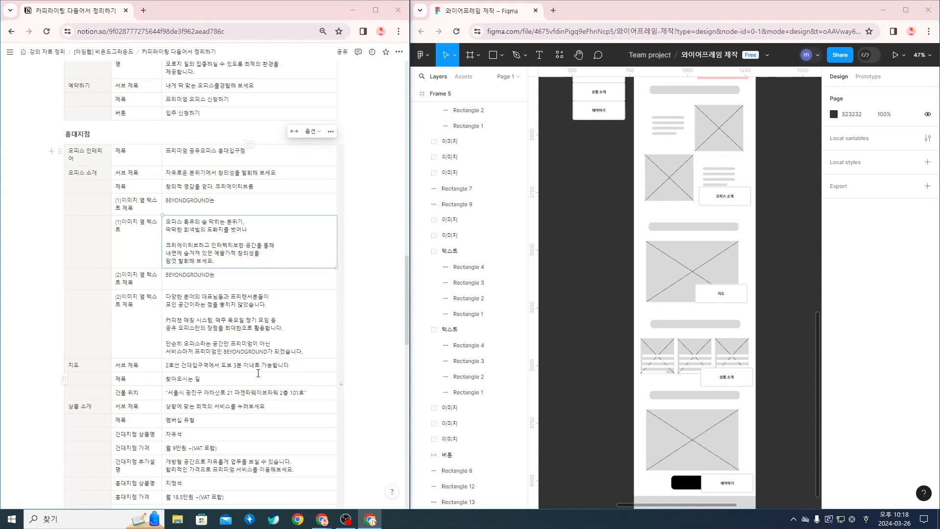
Replace the (2)이미지 body copy with "공간 중 일부를 전시회장으로 사용하여 지속해서 작품들을 공유하고 여러 작품을 통해 예술적 영감을 떠올릴 수 있도록 공간을 마련했습니다. 예술의 거리, 홍대에서 다채로운 색감을 느껴보세요.".
triple_click(205, 319)
key(ctrl+a)
key(ctrl+v)
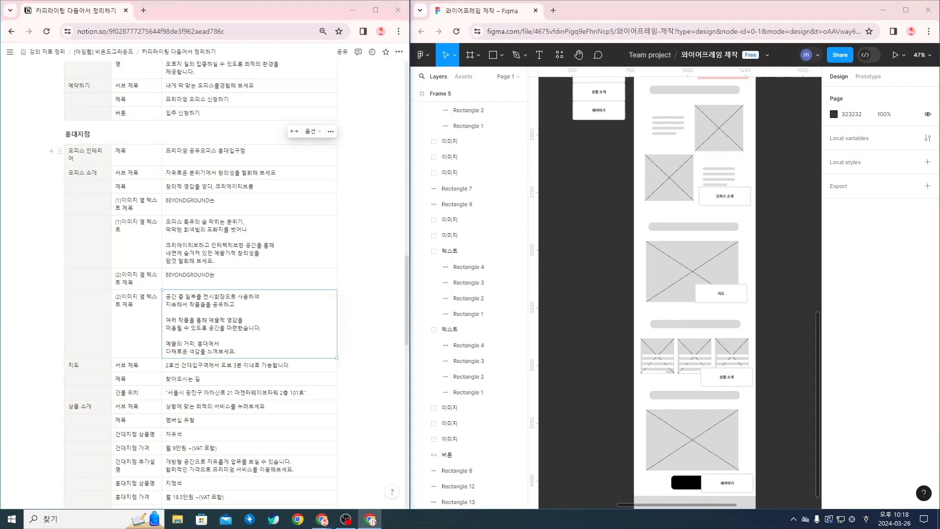
Set the 지도 서브 제목 in the 홍대지점 table to "2호선 홍대입구역에서 도보 5분 이내로 가능합니다".
triple_click(210, 369)
key(ctrl+v)
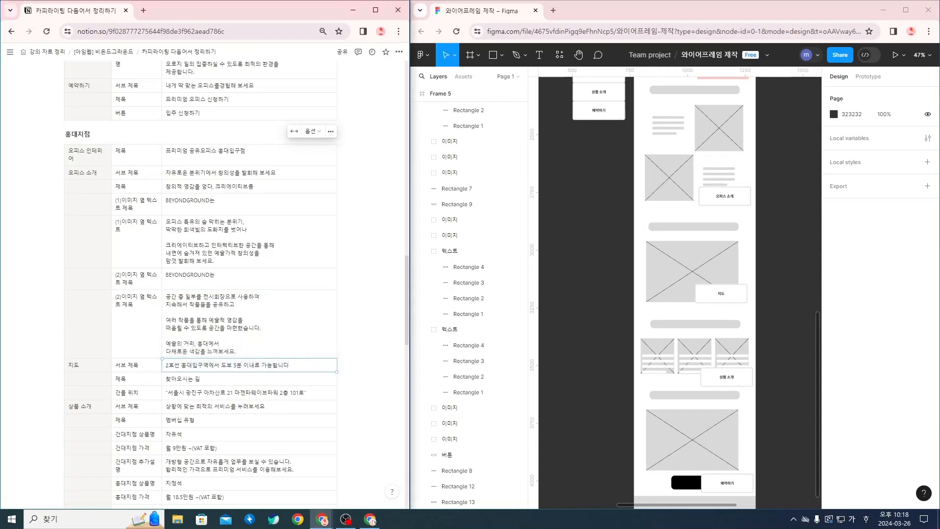
Replace the 건물 위치 entry in the 홍대지점 table with the 홍대 branch's quoted street address, including floor and unit.
double_click(256, 393)
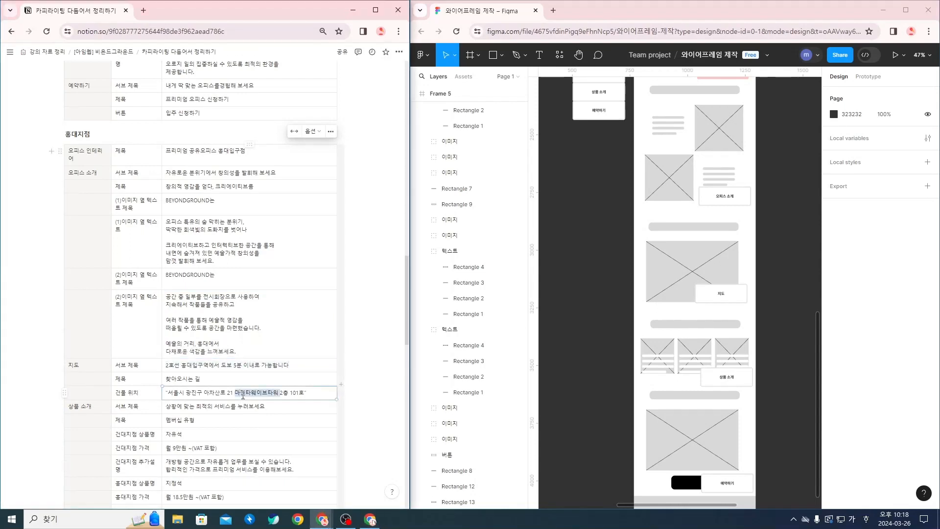
key(ctrl+a)
text("서울 마포구 양화로 16000 마젠타웨이브 타워 10층 1004호")
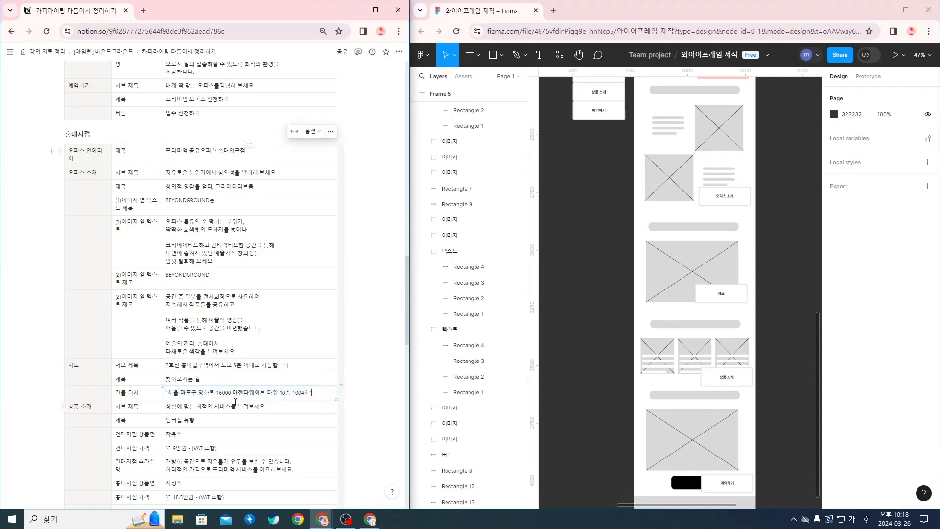
Shorten the "건대지점 상품명" label in the 건대지점 table's 상품 소개 section to "상품명".
scroll(215, 373, down, 3)
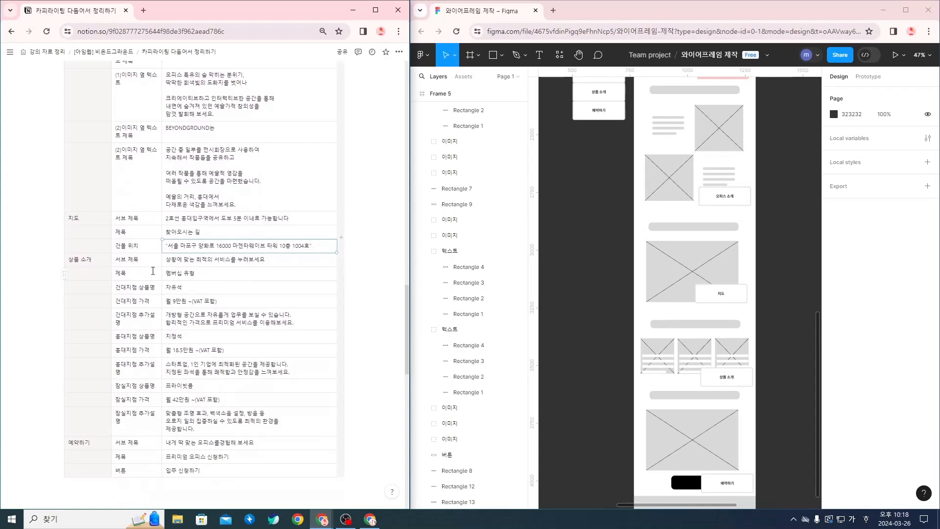
scroll(153, 271, down, 1)
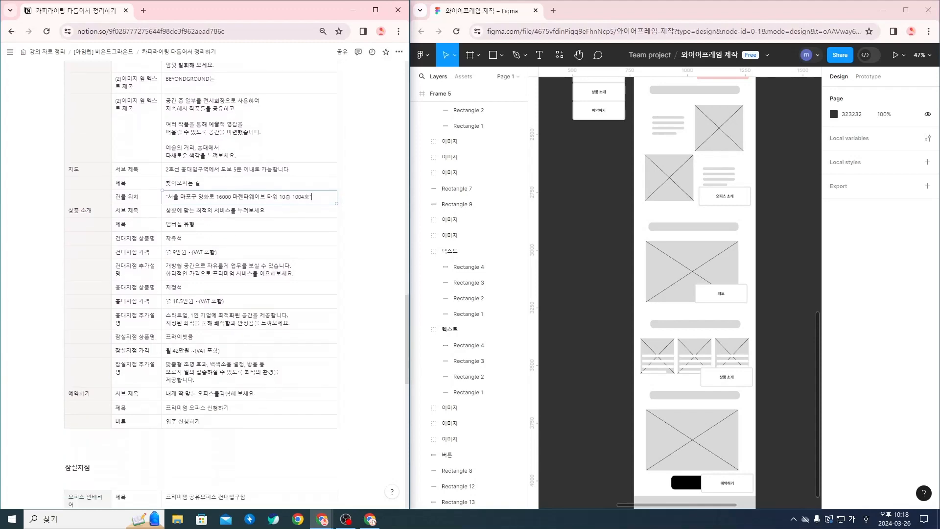
scroll(141, 242, up, 1)
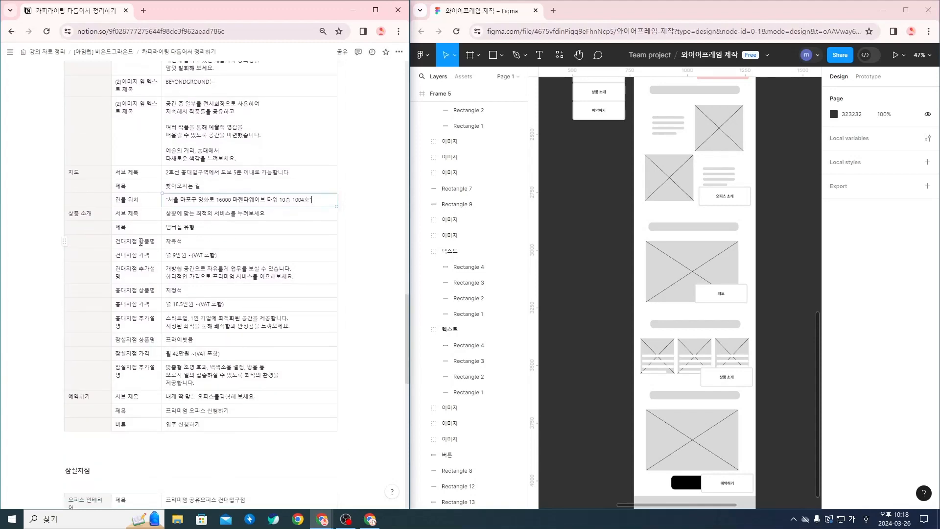
scroll(141, 242, up, 10)
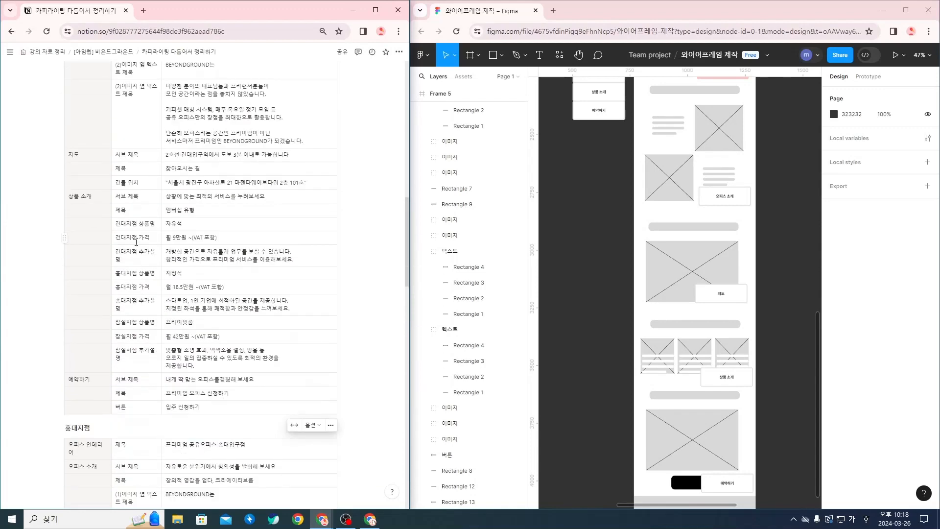
click(135, 223)
key(BackSpace)
key(BackSpace)
key(BackSpace)
key(BackSpace)
key(BackSpace)
Remove the "건대지점" prefix from the price and description labels in the 건대지점 table, leaving "가격" and "추가설명".
click(141, 238)
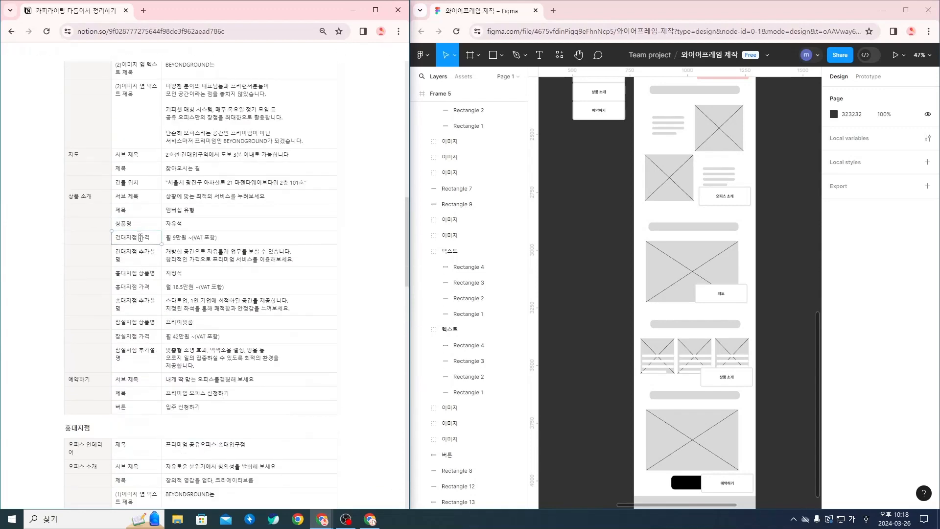
key(BackSpace)
key(BackSpace)
key(BackSpace)
key(BackSpace)
key(BackSpace)
click(140, 252)
key(BackSpace)
key(BackSpace)
key(BackSpace)
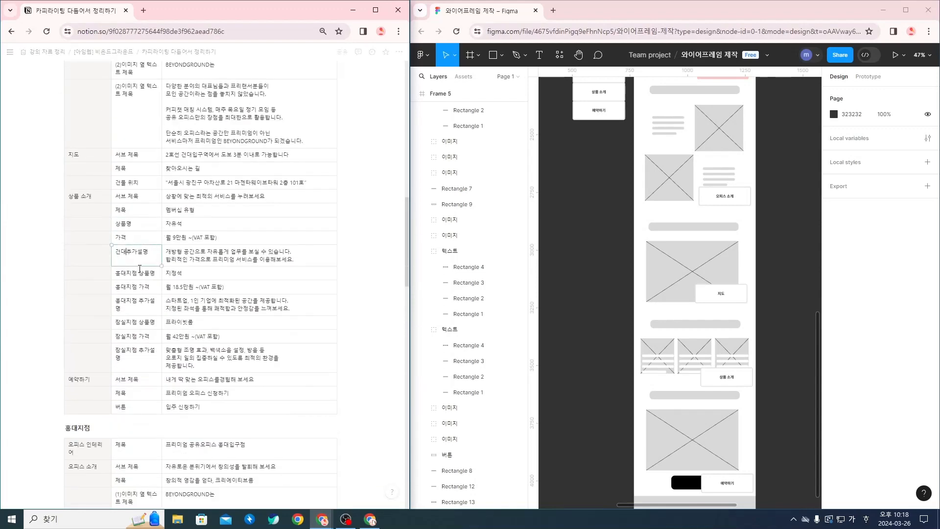
key(BackSpace)
key(BackSpace)
Copy the 상품명, 가격 and 추가설명 labels over the 지정석 and 프라이빗룸 row labels in the 건대지점 table.
drag(137, 224, 141, 259)
key(ctrl+c)
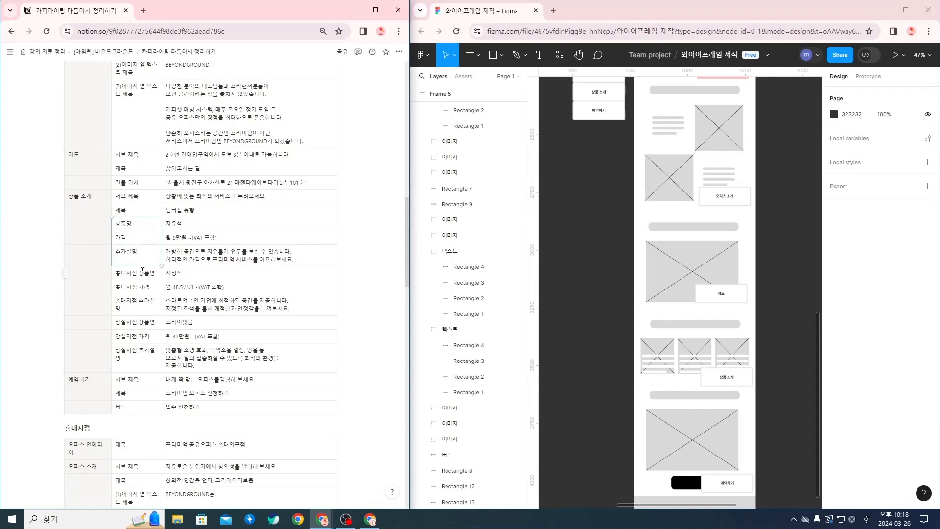
click(138, 272)
key(ctrl+v)
click(142, 322)
key(ctrl+v)
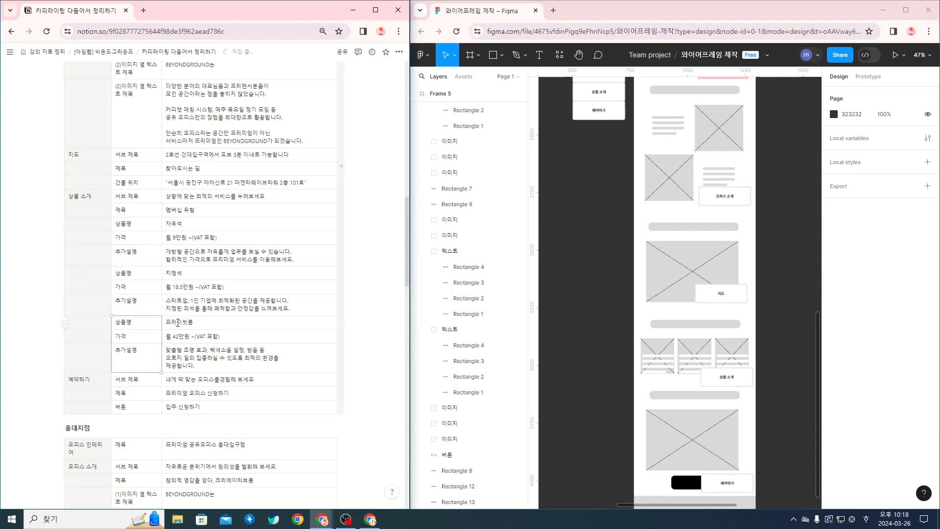
Paste the copied 상품명, 가격 and 추가설명 labels over all three product groups' labels in the 홍대지점 table.
scroll(178, 322, down, 8)
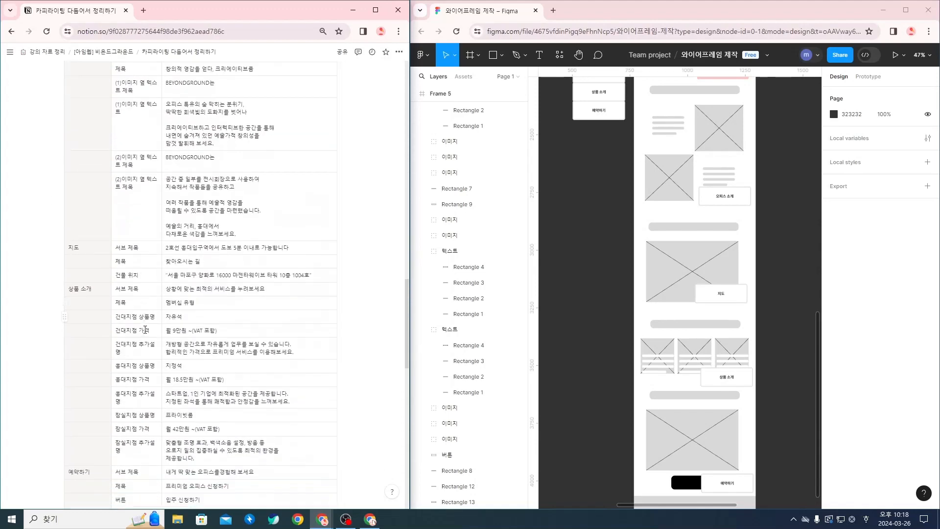
scroll(145, 329, down, 2)
drag(142, 267, 145, 238)
key(ctrl+v)
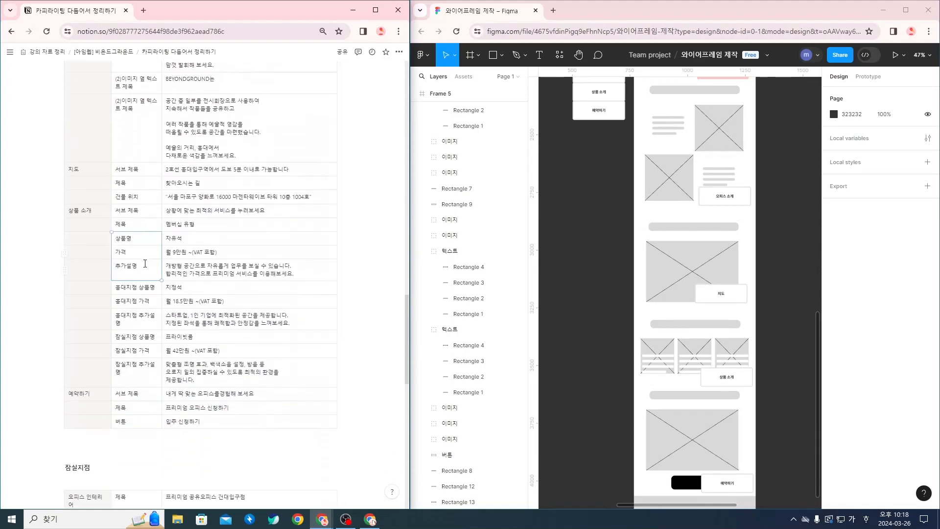
key(ctrl+v)
drag(144, 287, 146, 375)
key(ctrl+v)
Replace the branch-prefixed product labels in the 잠실지점 table with the copied 상품명, 가격 and 추가설명 labels for all three products.
scroll(195, 332, down, 6)
scroll(195, 332, down, 5)
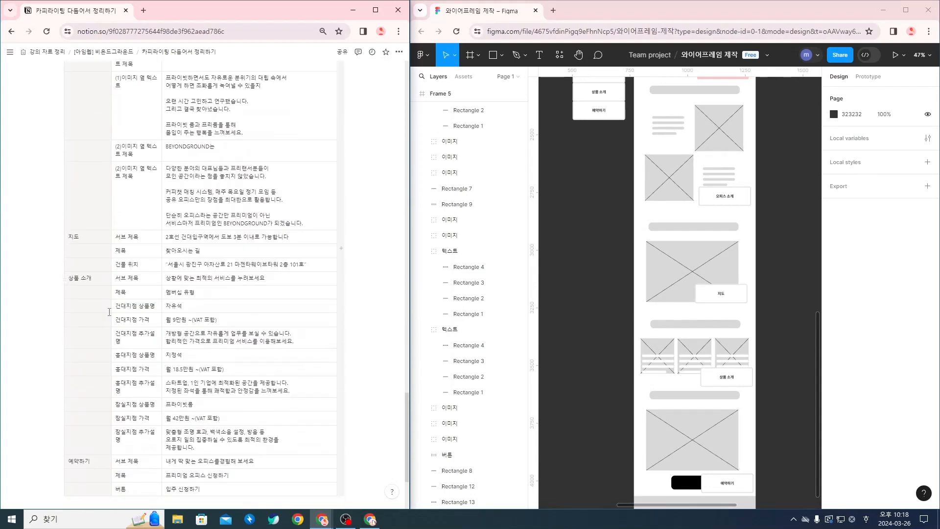
click(136, 257)
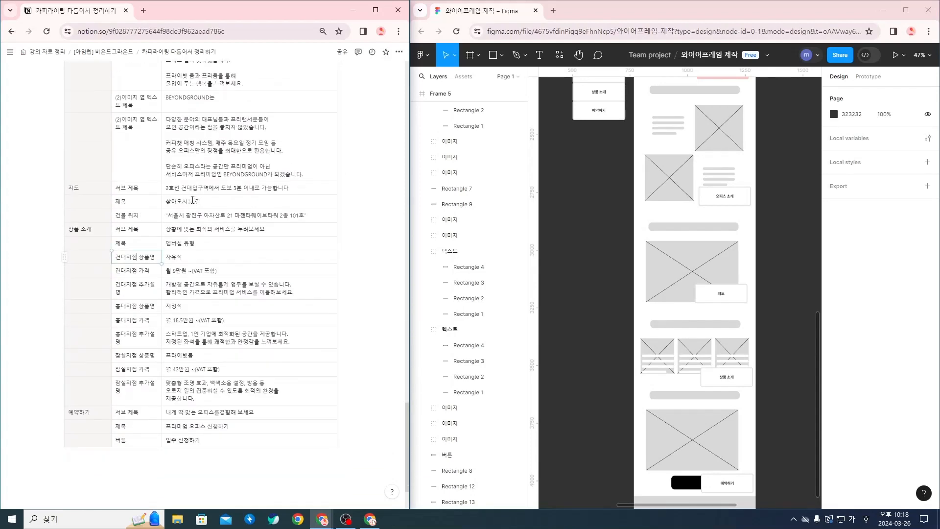
key(ctrl+v)
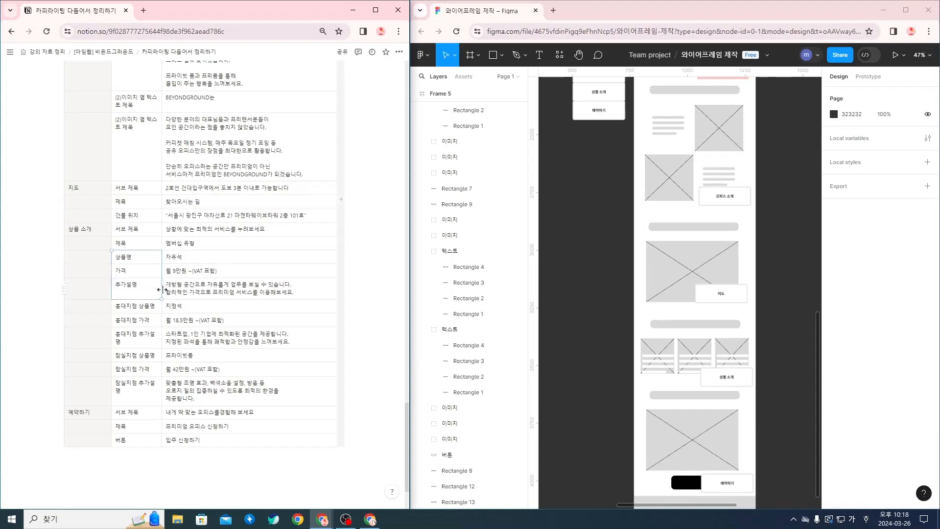
click(140, 306)
key(ctrl+v)
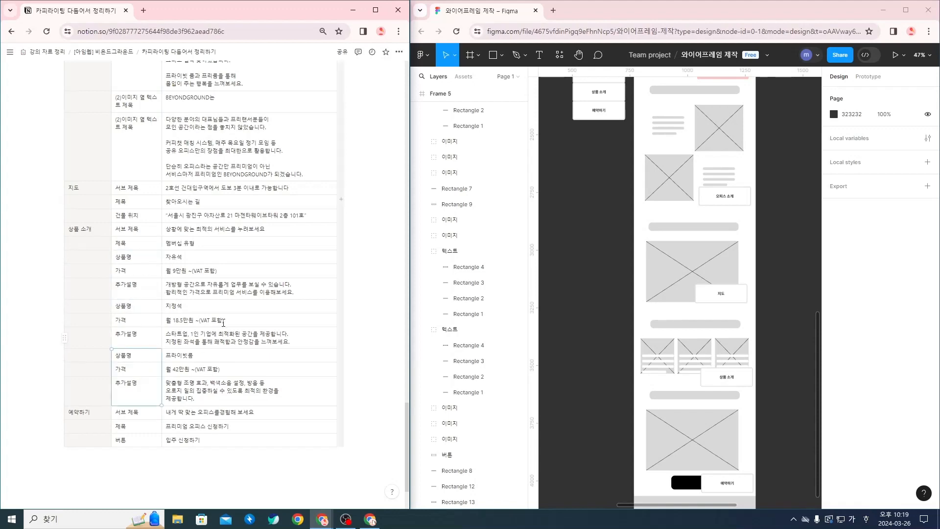
Review the contents of the 홍대지점 table and compare them with the start of the 잠실지점 table.
scroll(244, 323, up, 3)
scroll(244, 324, up, 6)
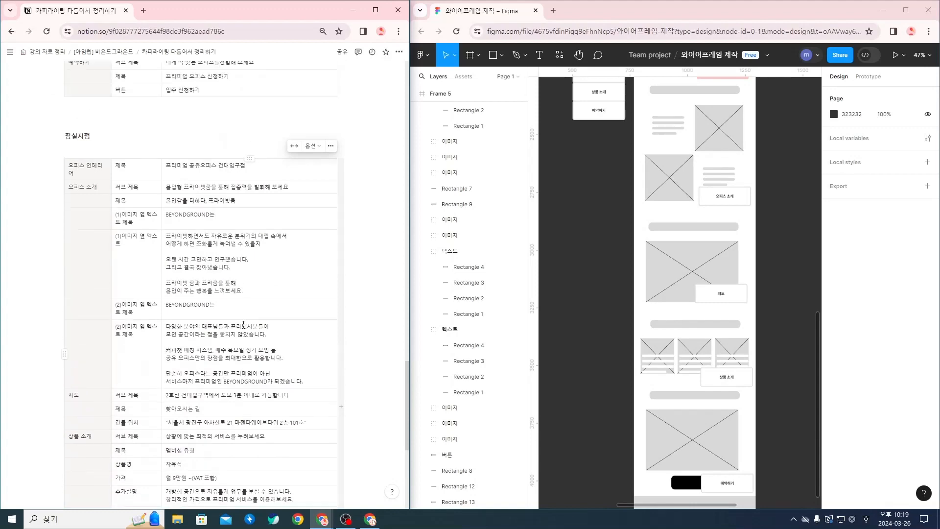
scroll(247, 313, up, 2)
scroll(247, 313, up, 2)
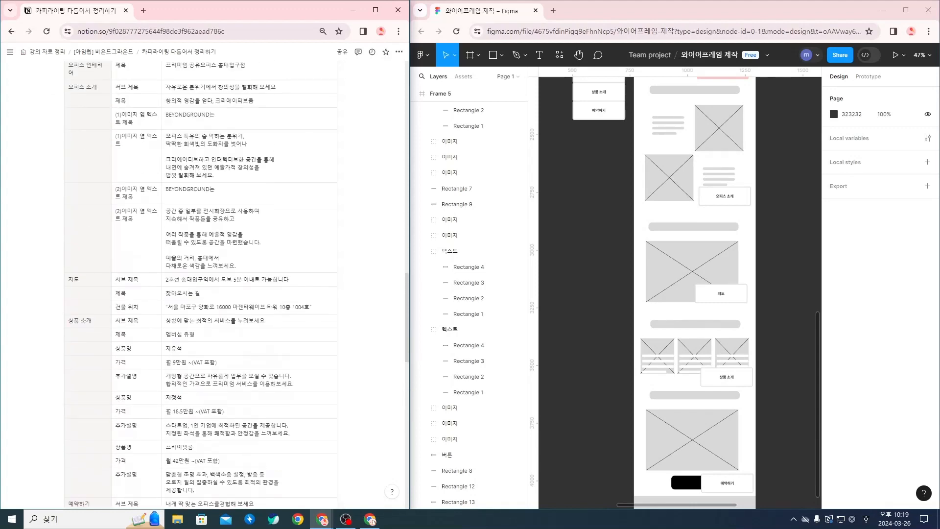
scroll(190, 253, down, 3)
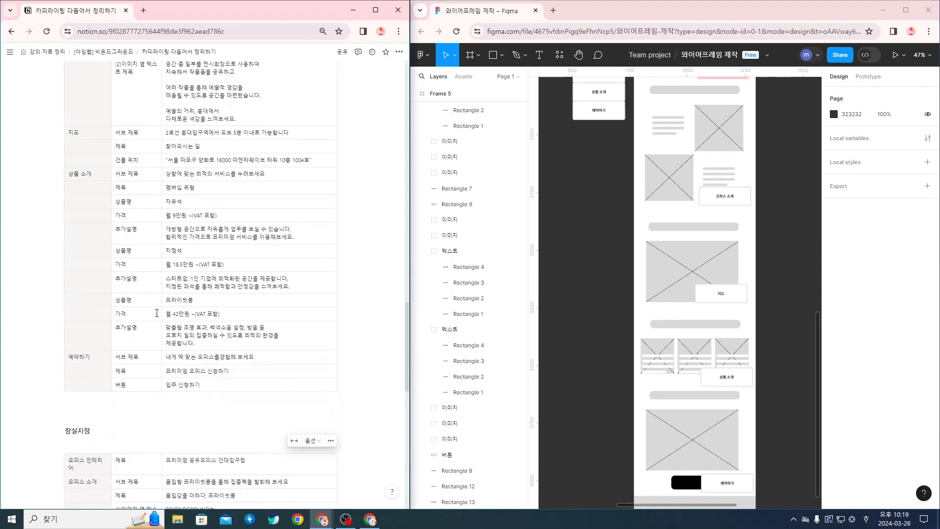
scroll(190, 253, down, 1)
scroll(249, 268, down, 1)
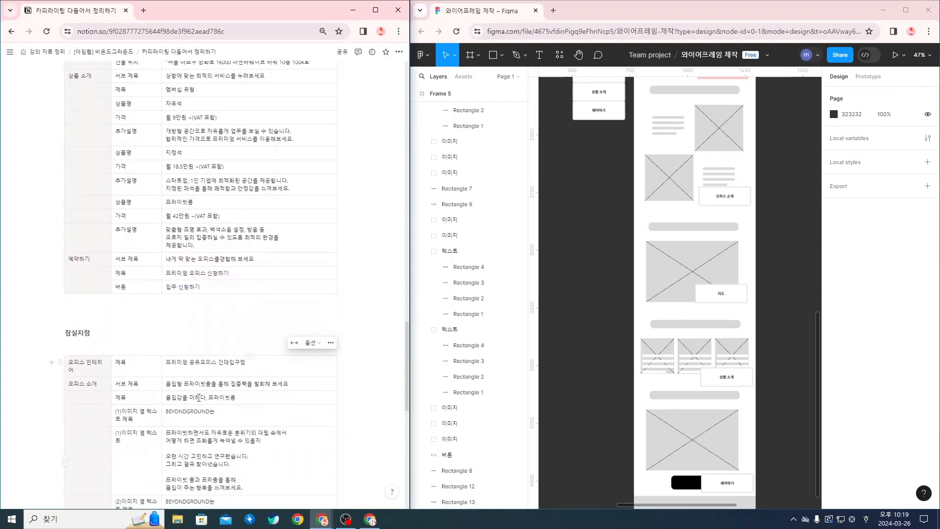
scroll(200, 396, down, 1)
scroll(203, 396, up, 1)
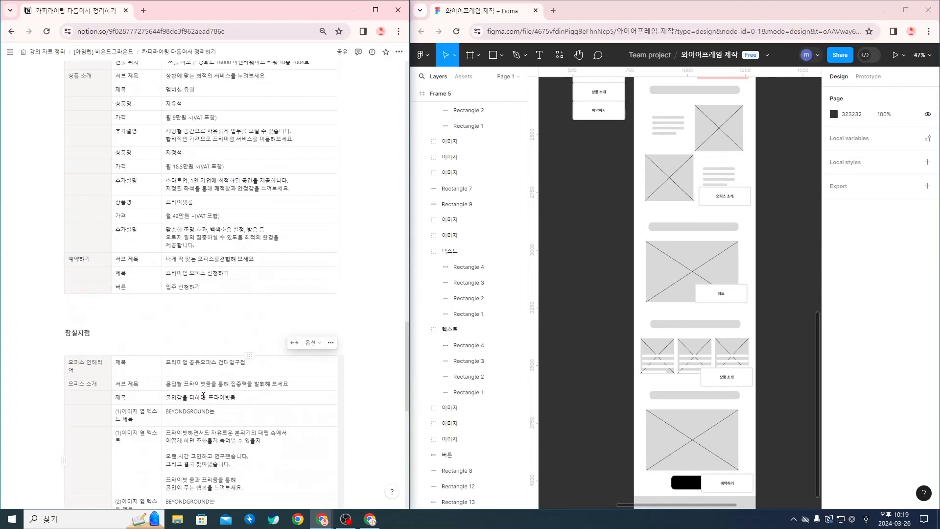
scroll(204, 395, up, 3)
Set the 오피스 인테리어 제목 in the 잠실지점 table to "프리미엄 공유오피스 잠실점".
scroll(203, 395, down, 5)
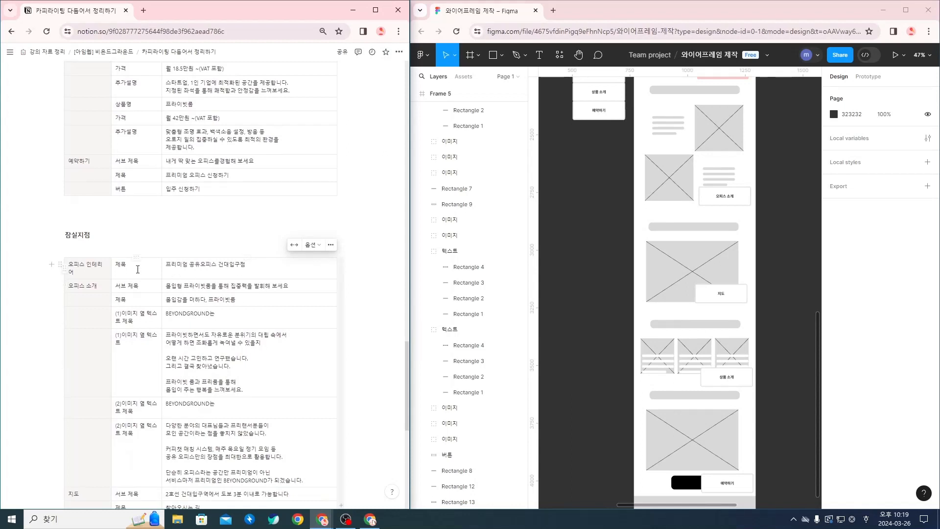
click(224, 266)
key(Left)
key(shift+Right)
key(shift+Right)
key(shift+Right)
key(shift+Right)
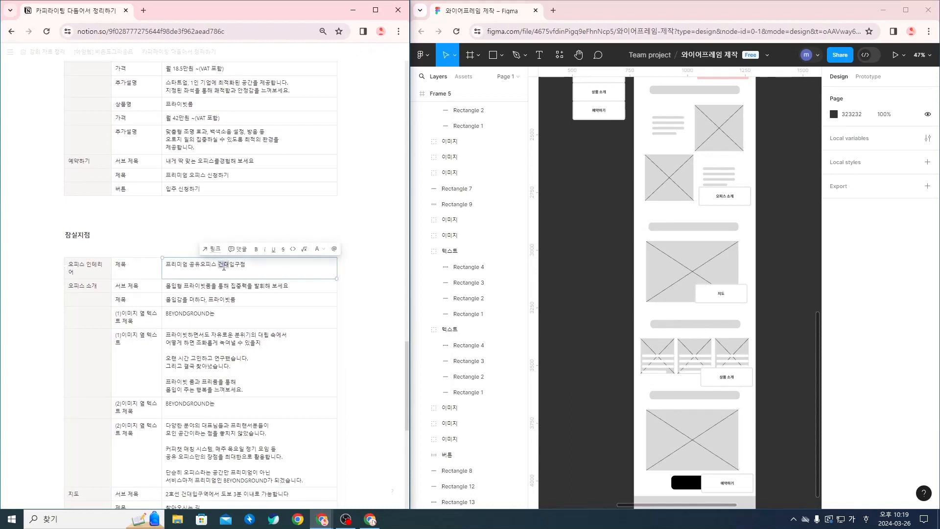
text(잠시)
key(BackSpace)
key(BackSpace)
key(BackSpace)
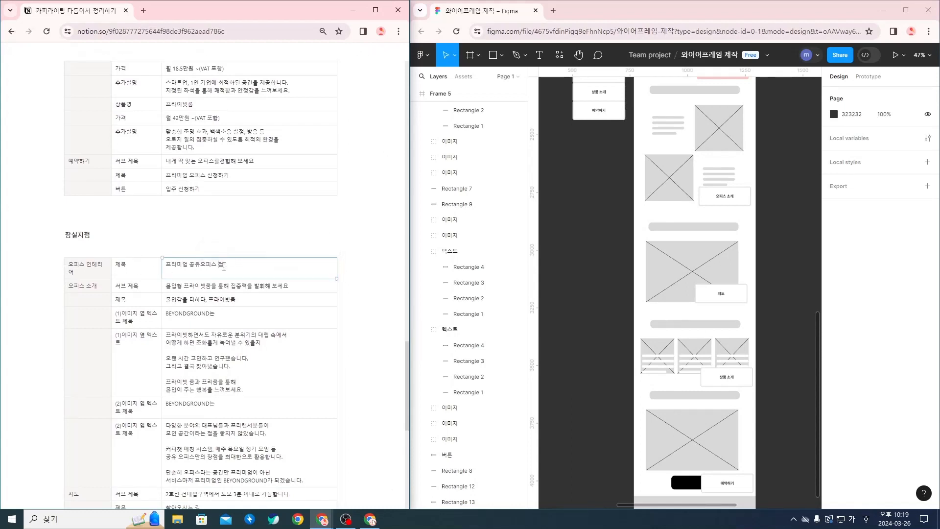
text(잠실)
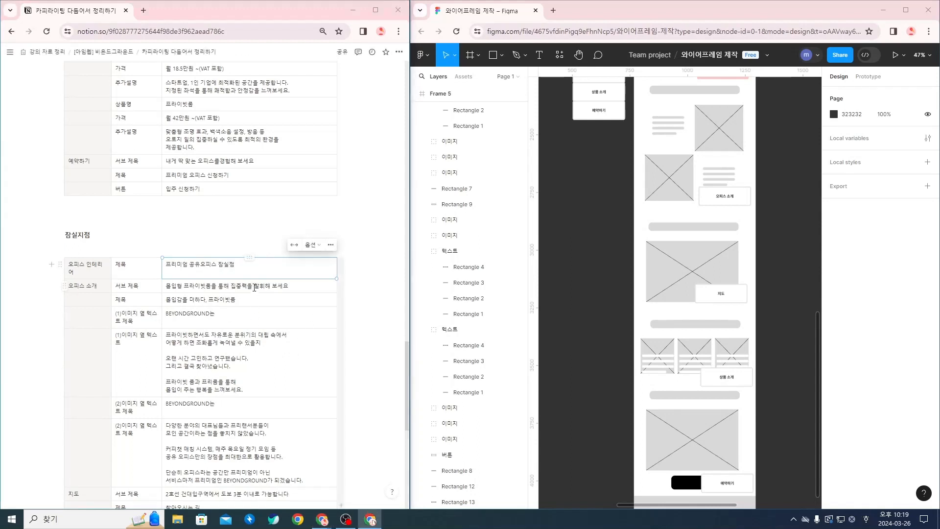
Set the 잠실지점 오피스 소개 제목 to "잔잔한 여유를 느끼다, 레이크룸" and its 서브 제목 to "차분한 호수를 바라보며 안정감을 얻어보세요".
triple_click(218, 299)
text(잔잔한 여유를 느끼다, 레이크룸)
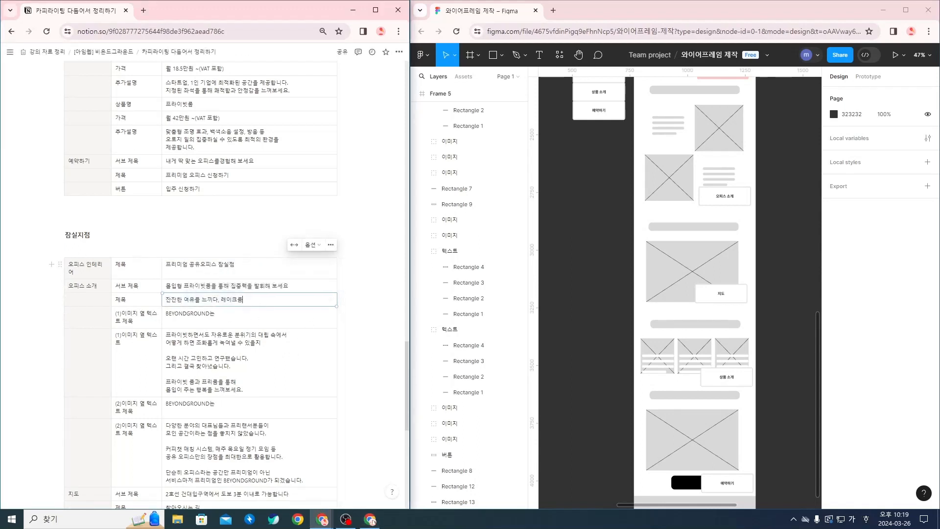
key(alt+Tab)
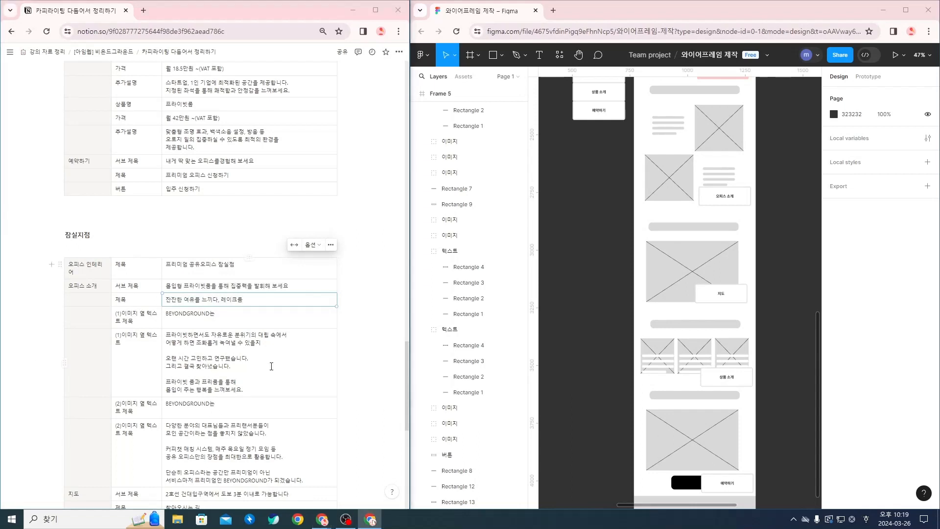
triple_click(252, 285)
text(차분한 호수를 바라보며 안정감을 얻어보세요)
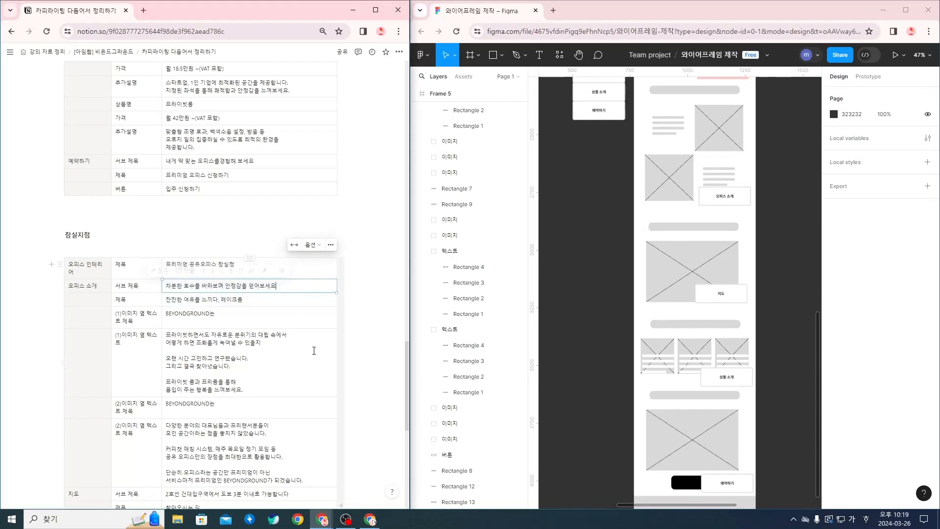
Replace the 잠실지점 (1)이미지 옆 텍스트 with lake-view healing copy running from "잔잔한 울림이 있는 공간을 떠올렸습니다." to "편안한 분위기를 느껴보세요.".
key(alt+Tab)
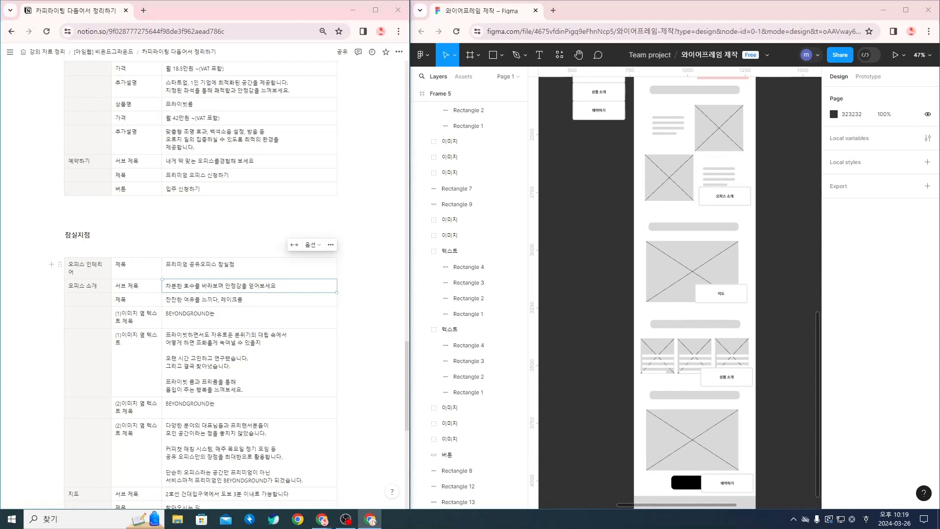
triple_click(206, 366)
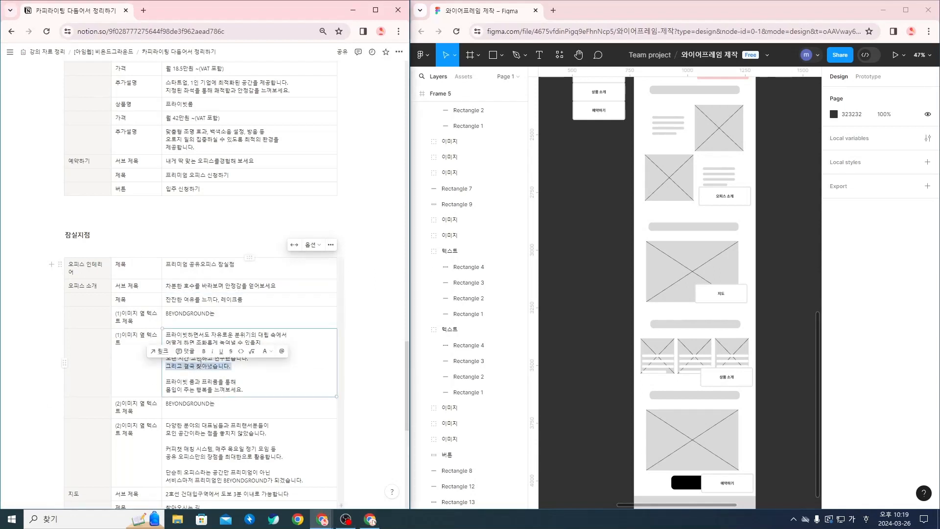
key(ctrl+a)
text(잔잔한 울림이 있는 공간을 떠올렸습니다.  마치 창문 속 호수가 액자 속 그림의 한 장면 같은 느낌을 느낄 수 있는 오피스로 구성했습니다.  숨 막히는 회색빛 도시를 벗어나 여유를 느끼며 힐링의 공간으로 편안한 분위기를 느껴보세요.)
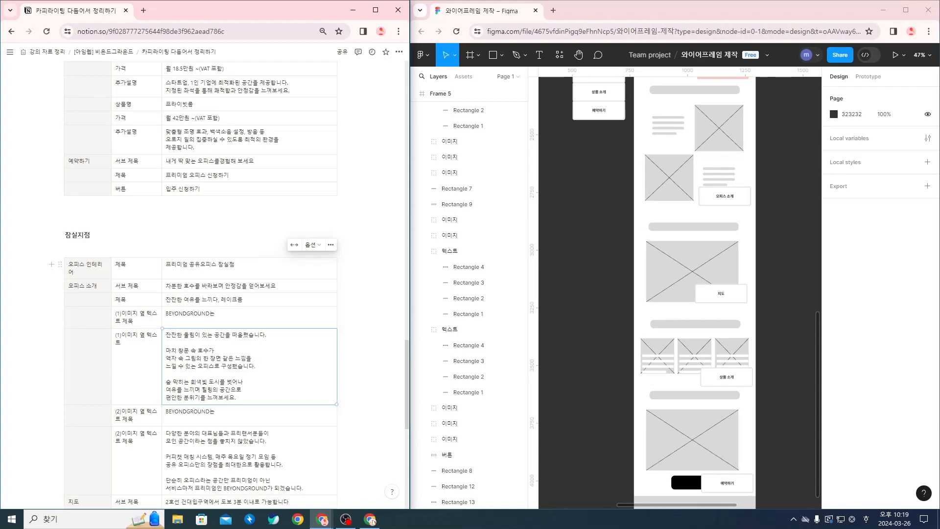
Replace the 잠실지점 (2)이미지 body copy with rest-area service copy running from "힐링/여유 컨셉에 맞는 스팟" to "최상의 서비스를 제공하겠습니다.".
key(alt+Tab)
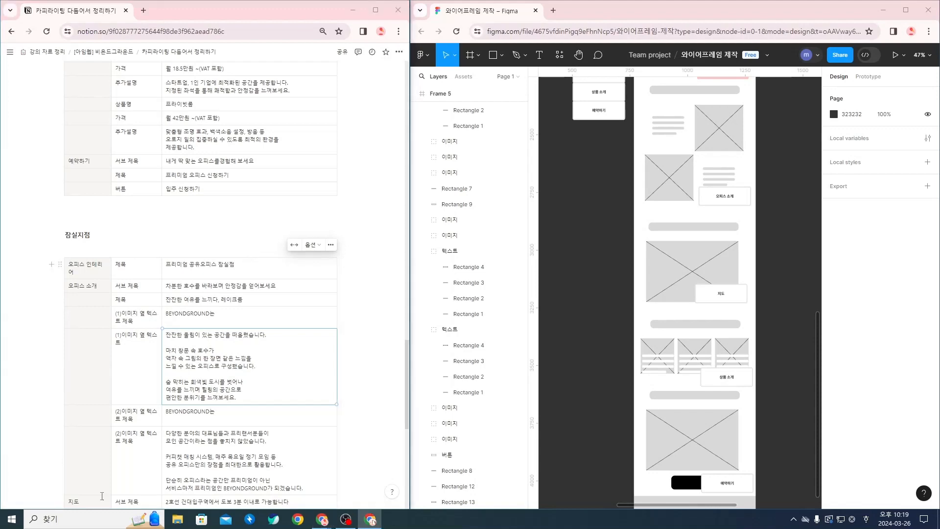
scroll(102, 496, down, 3)
click(297, 307)
key(ctrl+a)
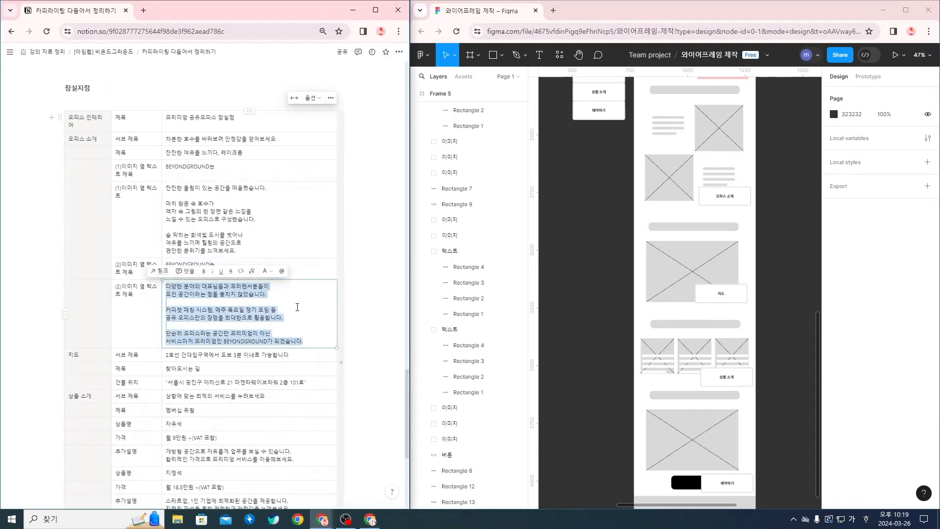
text(힐링/여유 컨셉에 맞는 스팟 오피스 중간 작은 쉼터  안마 의자와 힐링 테라피로 쌓여있는 피로와 스트레스를 털어내고 일의 몰두할 수 있도록...  최고의 오피스에 걸맞는 최상의 서비스를 제공하겠습니다.)
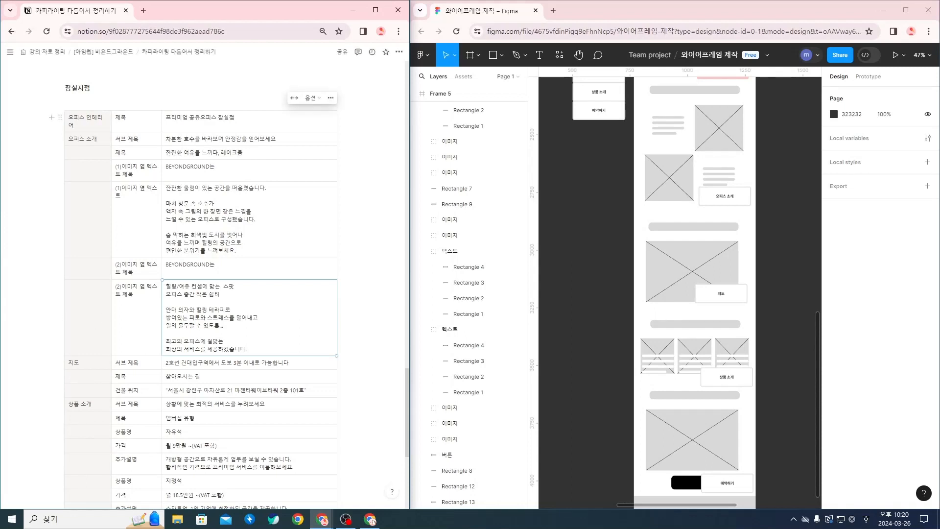
Set the 지도 서브 제목 in the 잠실지점 table to "잠실역 도보 10분 거리, 200평 규모의 쾌적한 공간".
triple_click(206, 362)
text(잠실역 도보 10분 거리, 200평 규모의 쾌적한 공간)
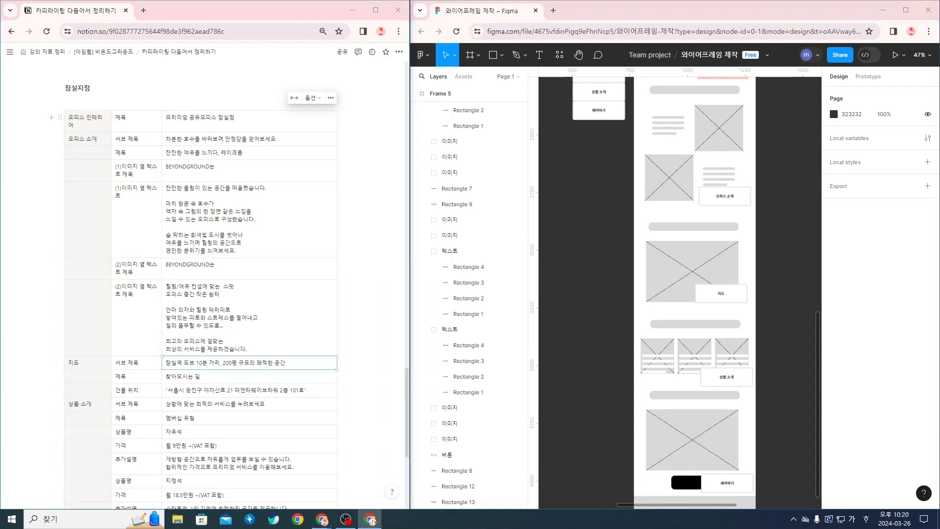
Replace the 건물 위치 entry in the 잠실지점 table with the 잠실 branch's street address, including floor and unit.
triple_click(231, 391)
text("서울시 송파구 올림픽로 12 마젠타웨이브타워 3층 303호")
scroll(230, 396, down, 2)
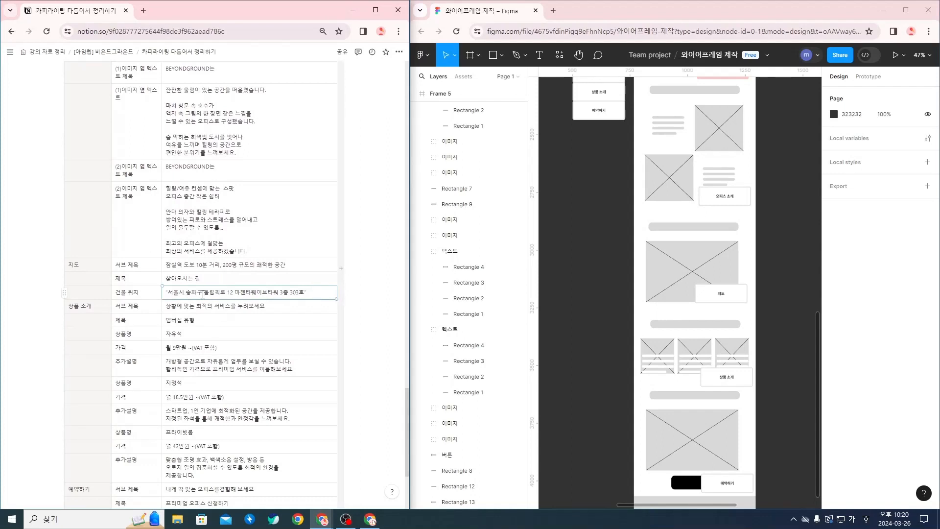
scroll(226, 319, down, 2)
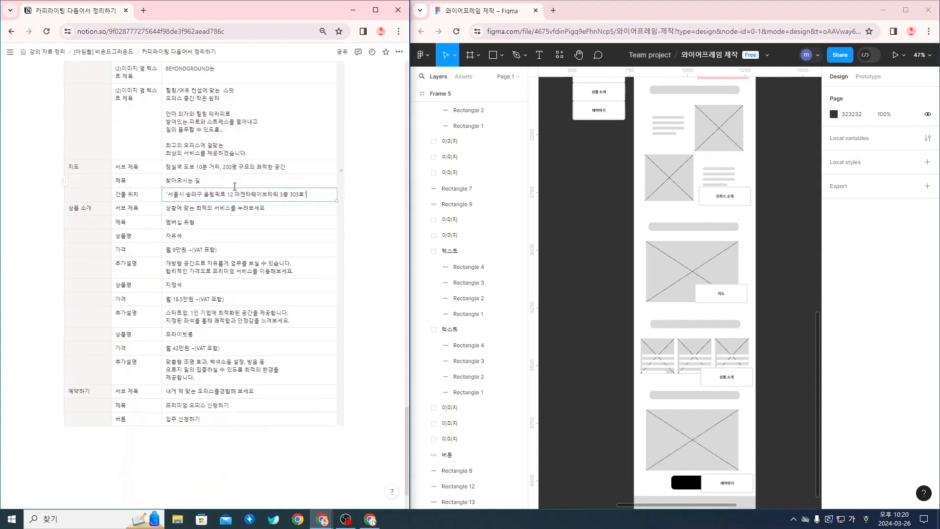
scroll(235, 186, down, 1)
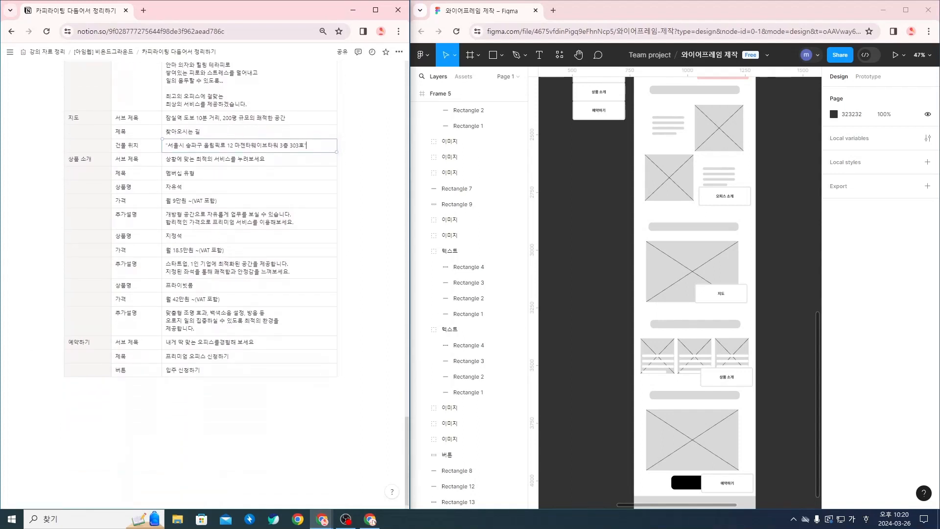
scroll(181, 301, up, 1)
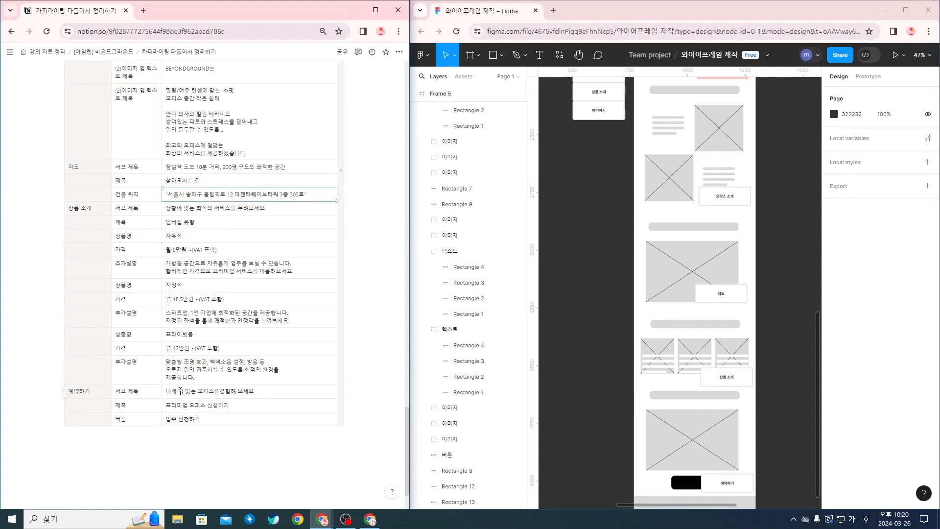
scroll(182, 387, down, 5)
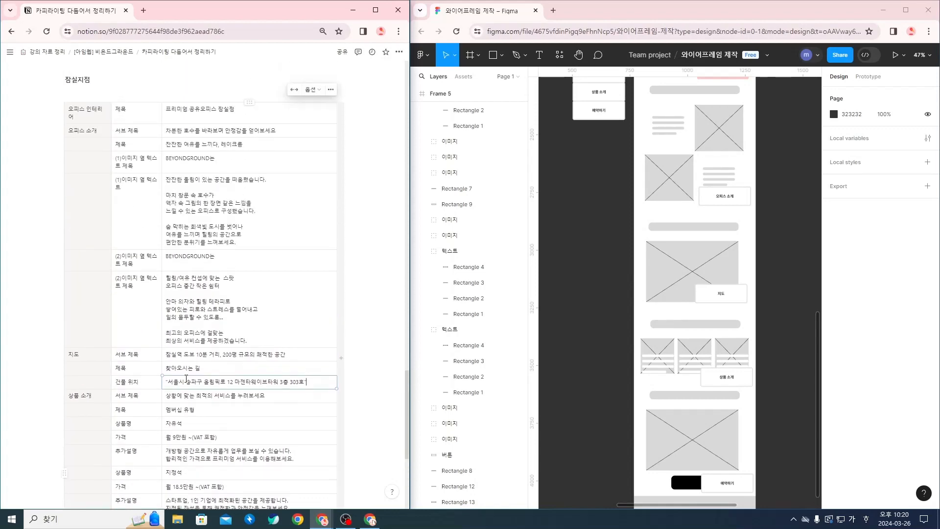
Complete the 예약하기 버튼 text in the OVERVIEW table so it reads "입주 신청하기".
scroll(196, 373, up, 15)
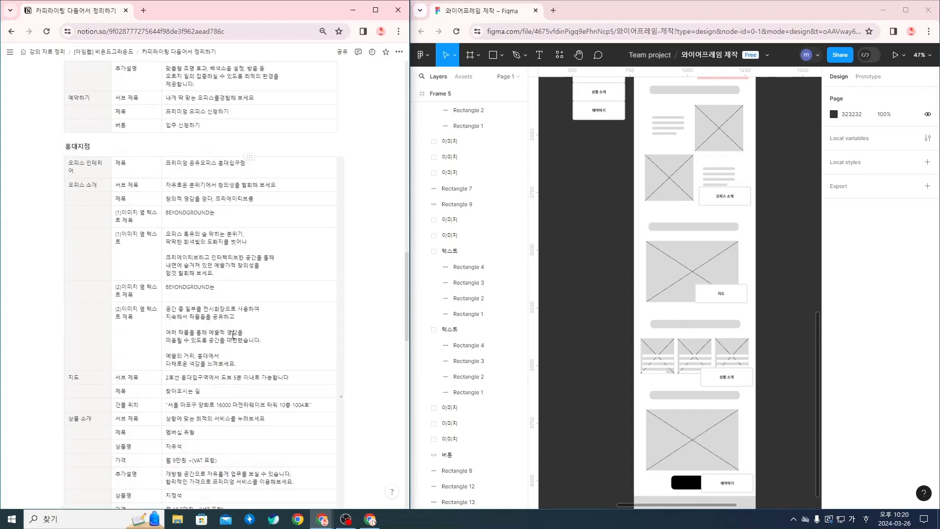
scroll(242, 336, up, 6)
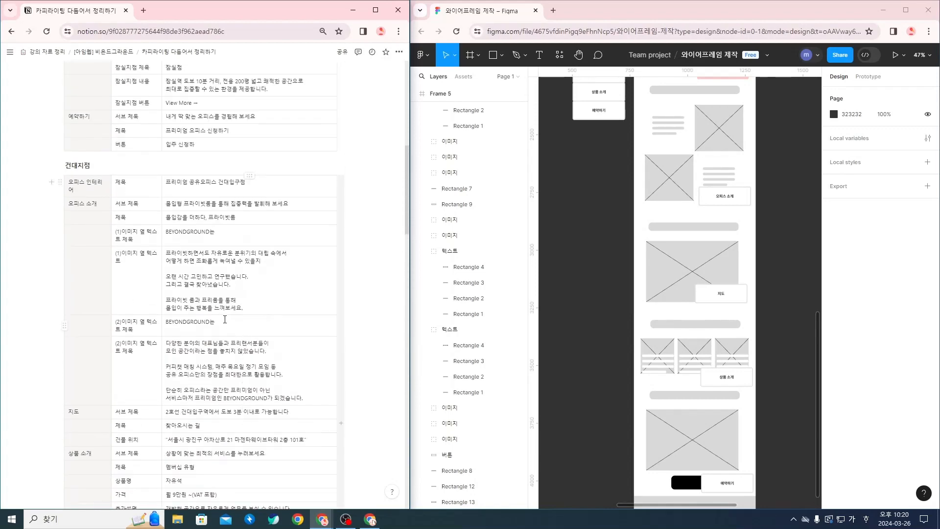
scroll(225, 320, up, 15)
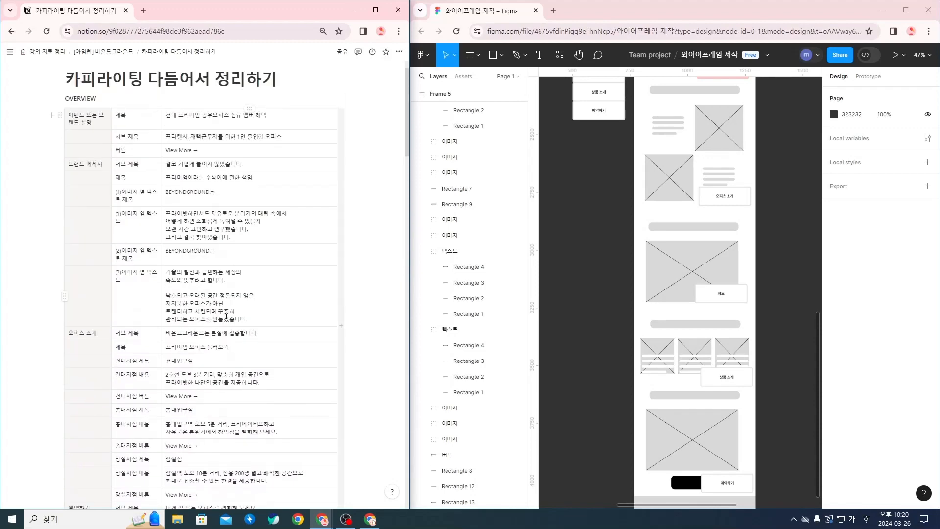
scroll(226, 316, down, 15)
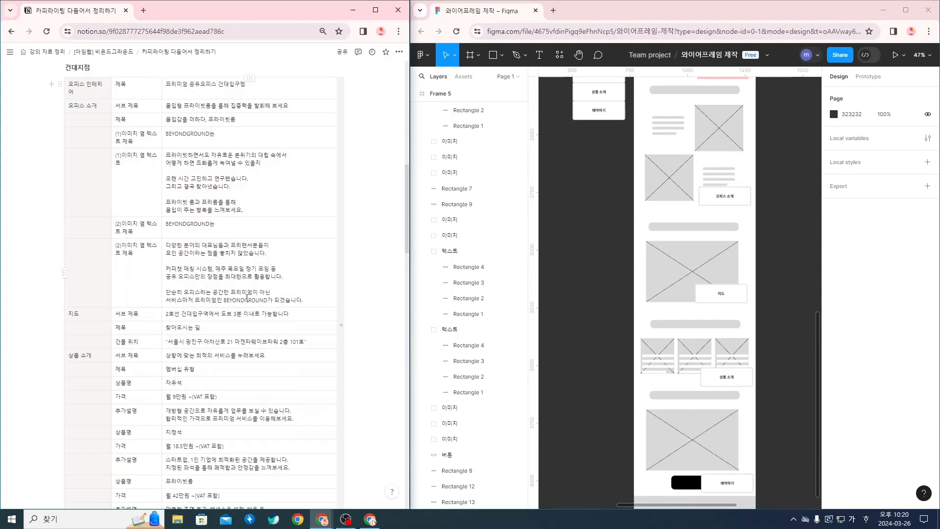
scroll(247, 297, up, 2)
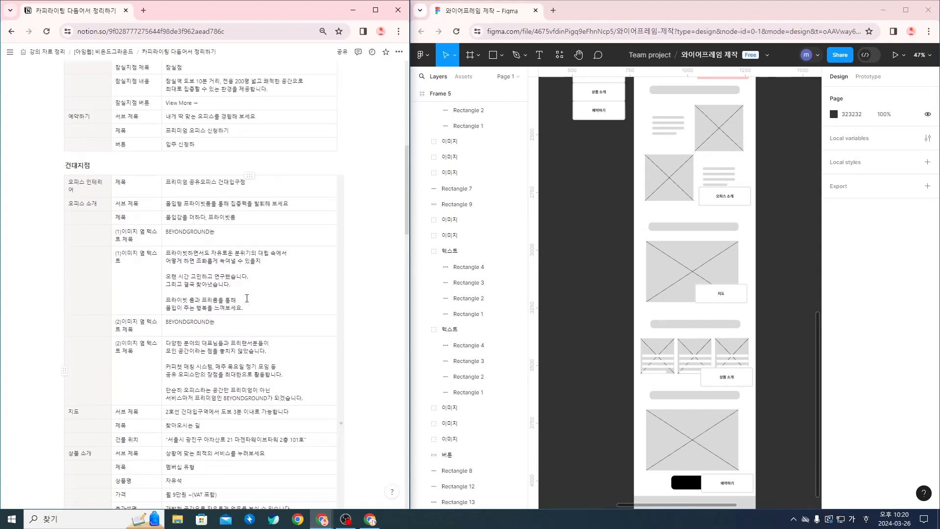
scroll(247, 296, up, 5)
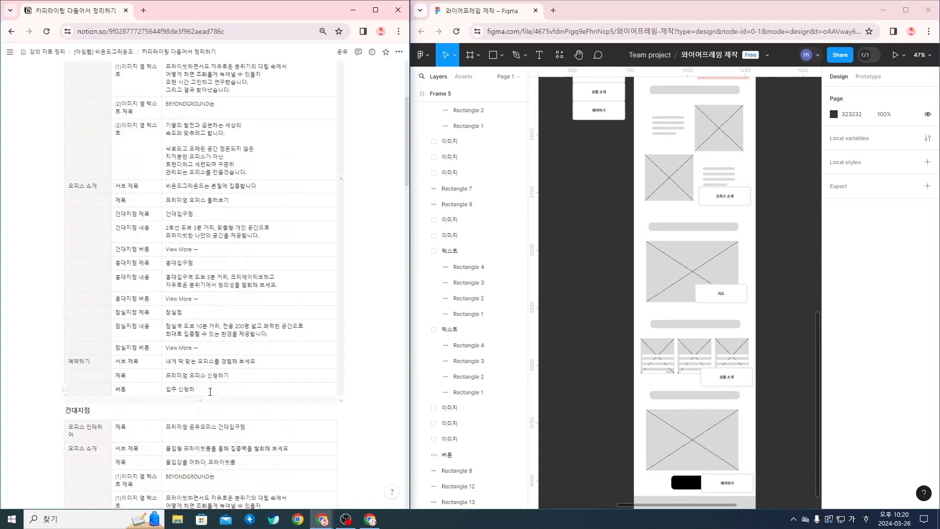
click(207, 391)
text(기)
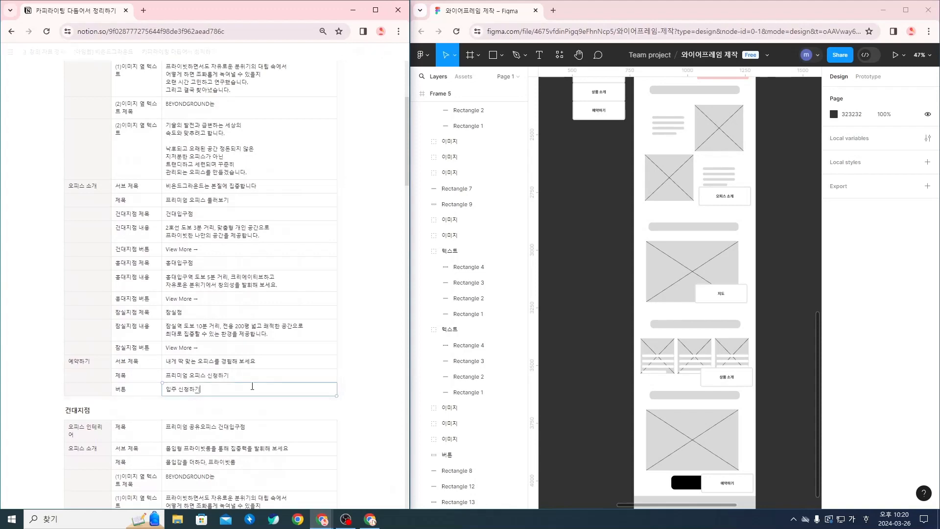
Review the OVERVIEW and 건대지점 tables, checking the section titles, image-side copy and 건물 위치 entry.
scroll(250, 377, down, 6)
scroll(248, 371, up, 20)
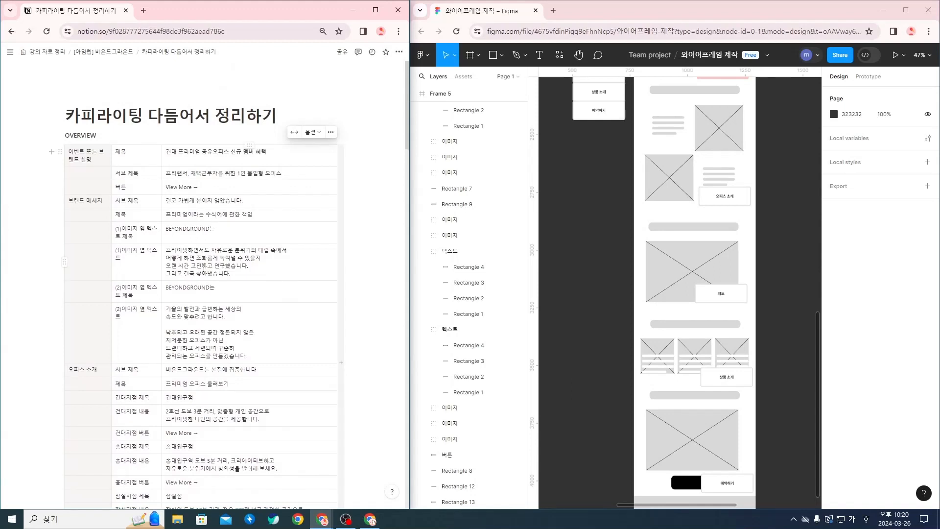
scroll(204, 269, down, 2)
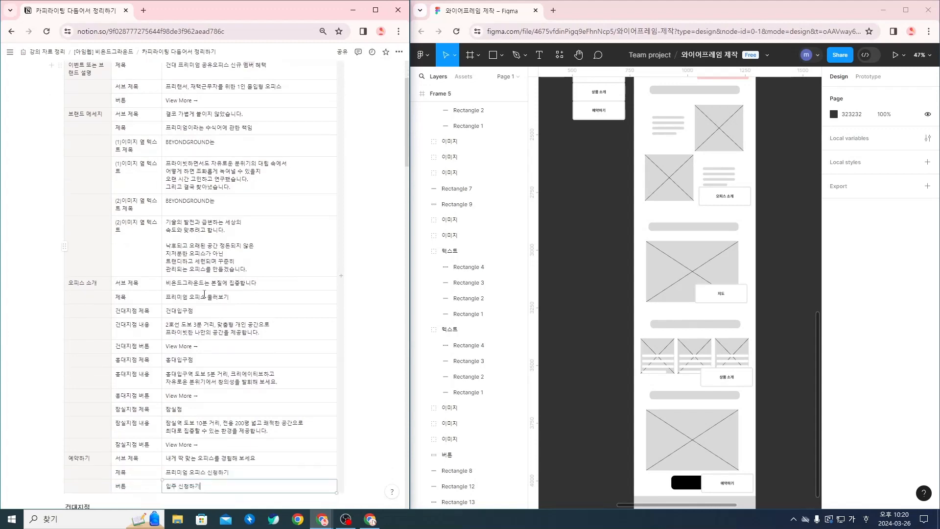
scroll(204, 293, down, 2)
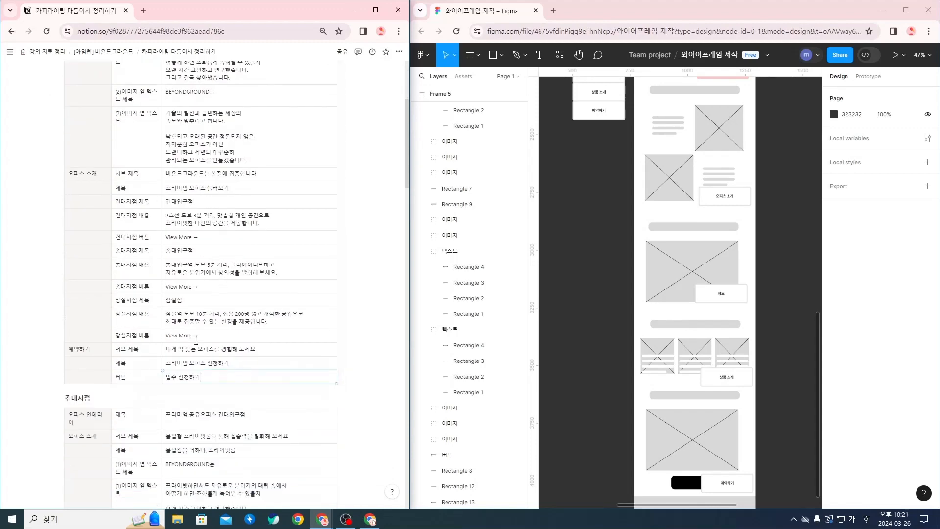
scroll(225, 340, down, 7)
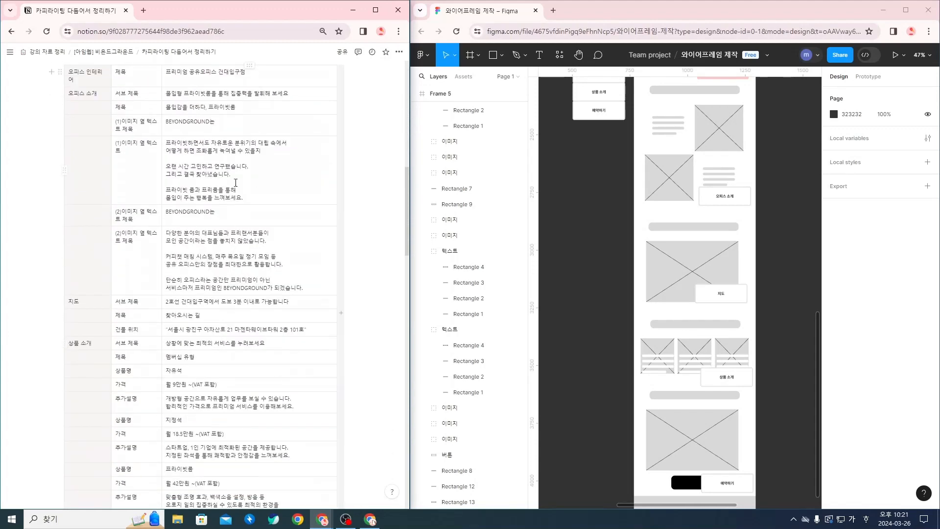
scroll(249, 172, up, 1)
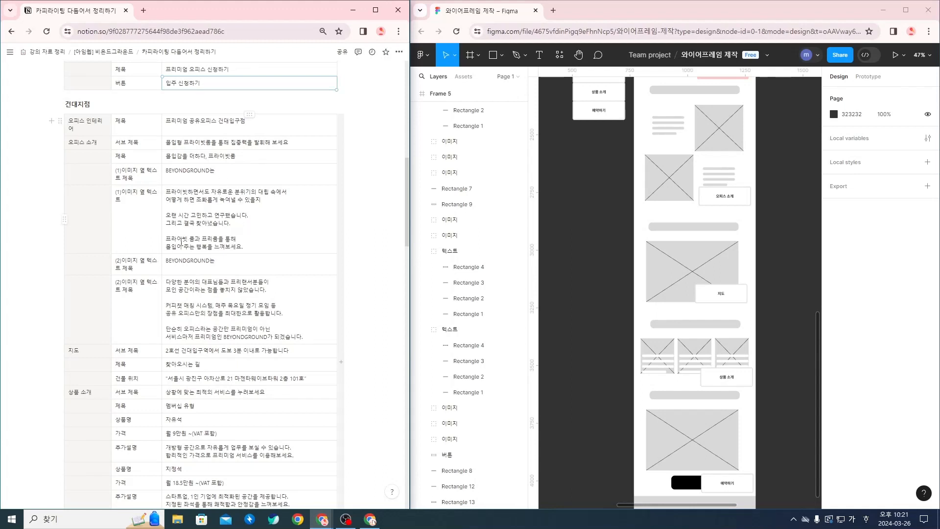
drag(166, 240, 218, 240)
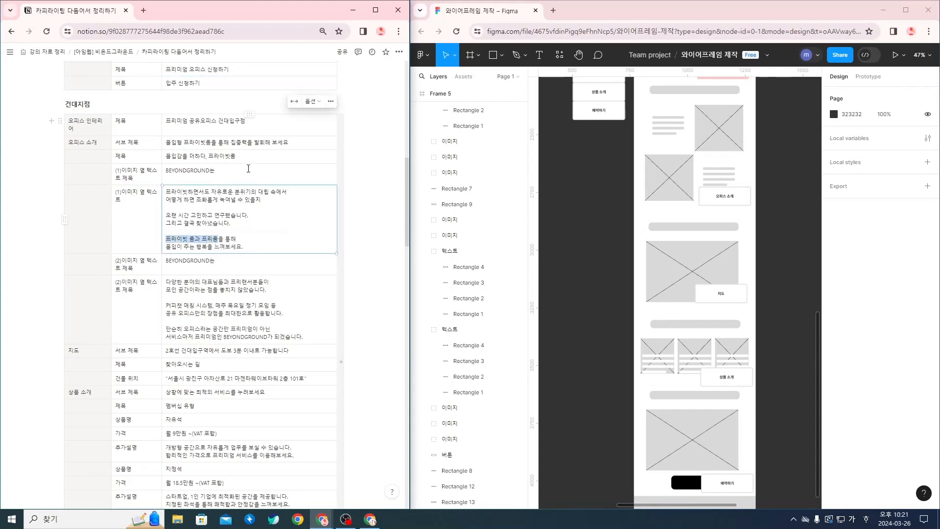
scroll(248, 168, down, 2)
click(200, 203)
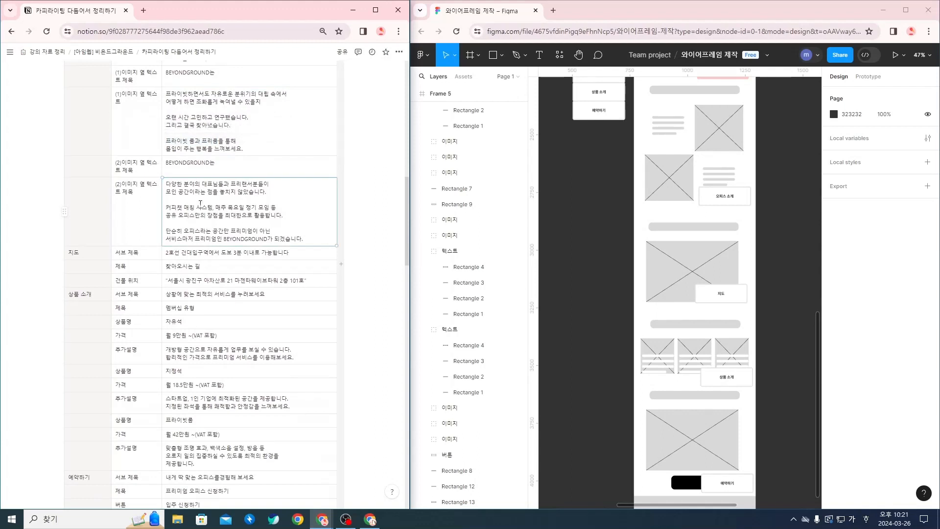
scroll(219, 196, down, 2)
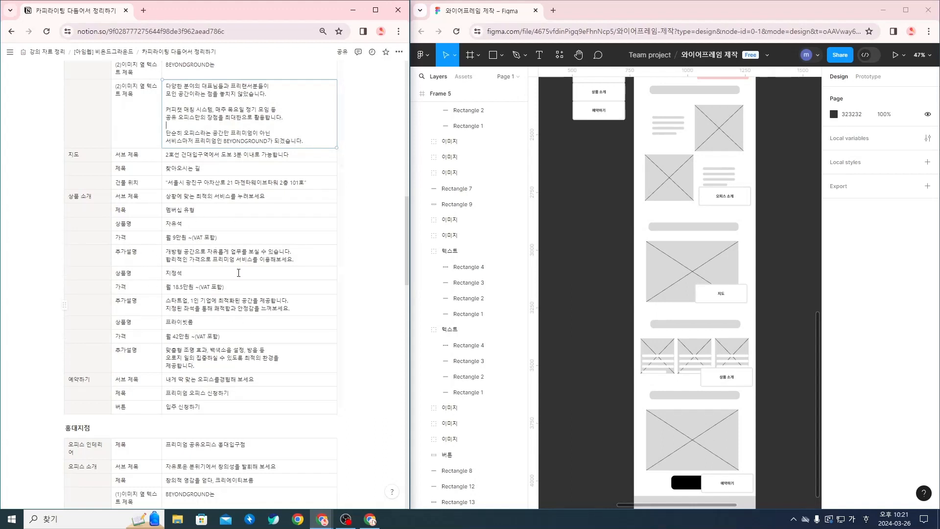
drag(169, 182, 302, 182)
Review the 홍대지점 and 잠실지점 tables, focusing on the 제목 and the body copy beside the (1) and (2) images.
scroll(227, 293, down, 3)
click(227, 293)
scroll(230, 294, down, 2)
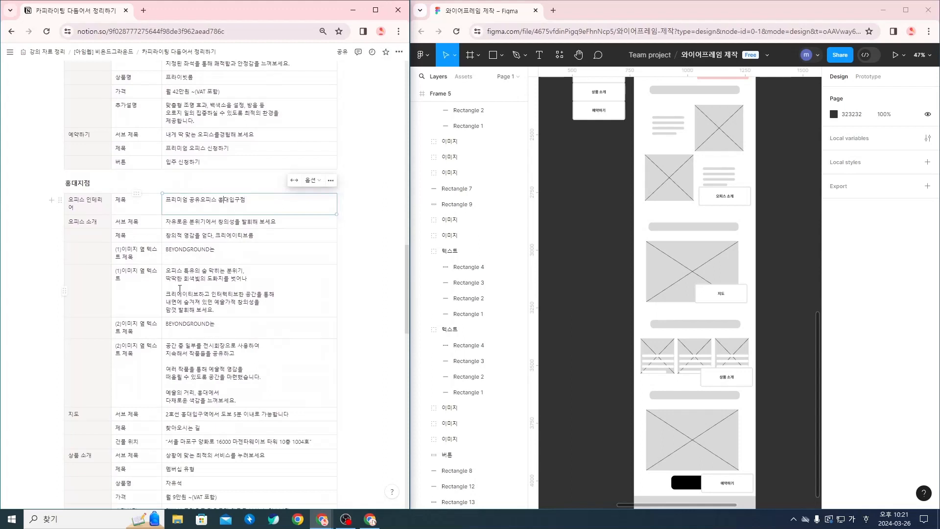
scroll(204, 294, down, 1)
scroll(205, 335, down, 1)
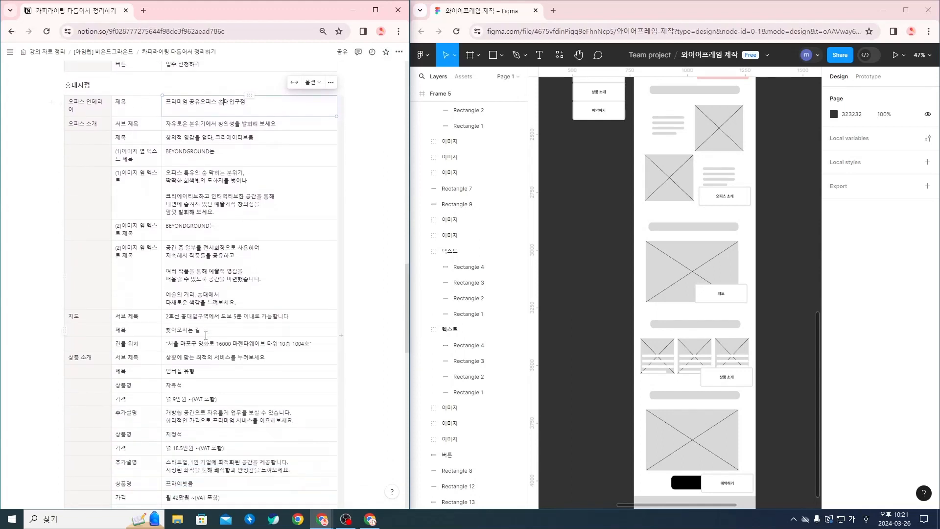
drag(167, 173, 266, 217)
click(248, 264)
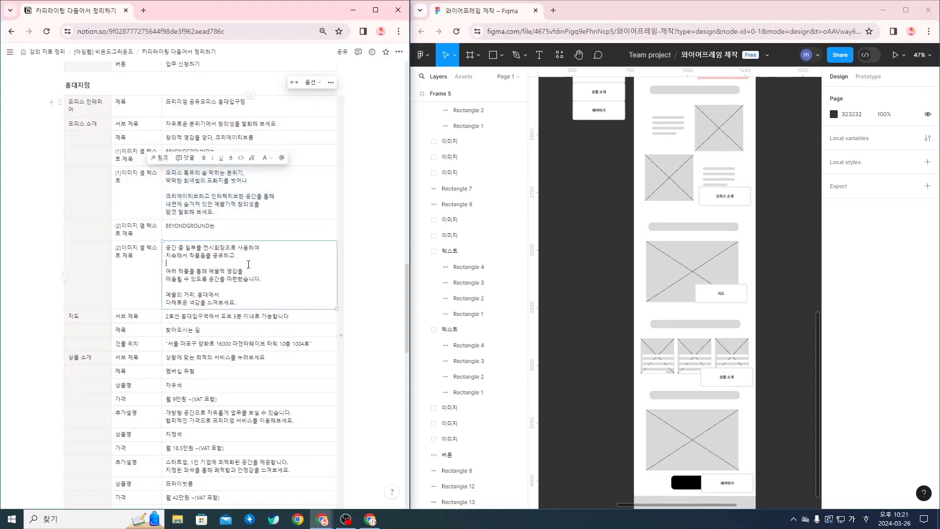
drag(169, 248, 185, 261)
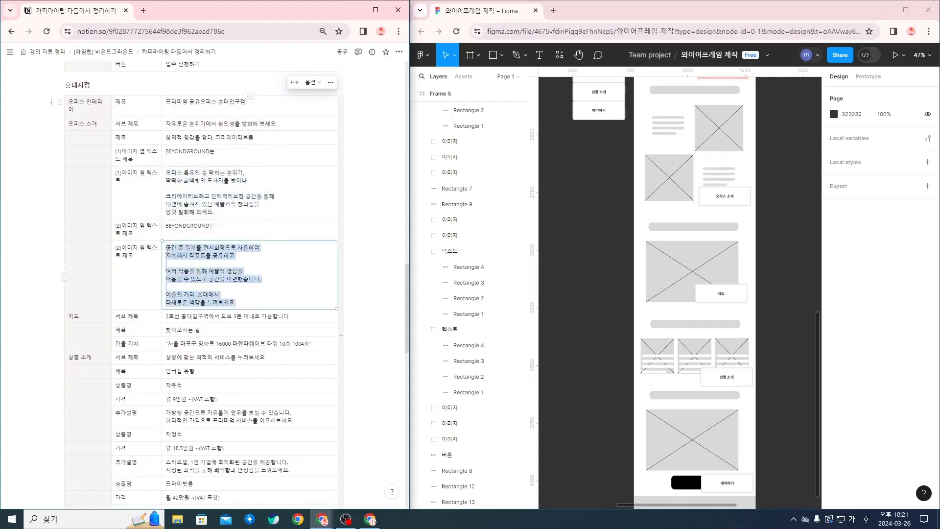
scroll(287, 299, down, 8)
scroll(287, 298, down, 3)
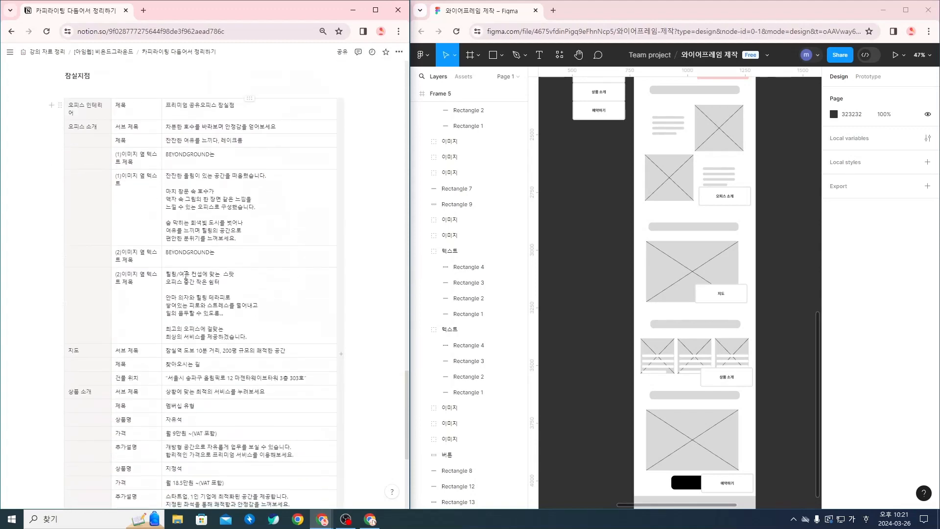
drag(168, 274, 253, 337)
click(258, 334)
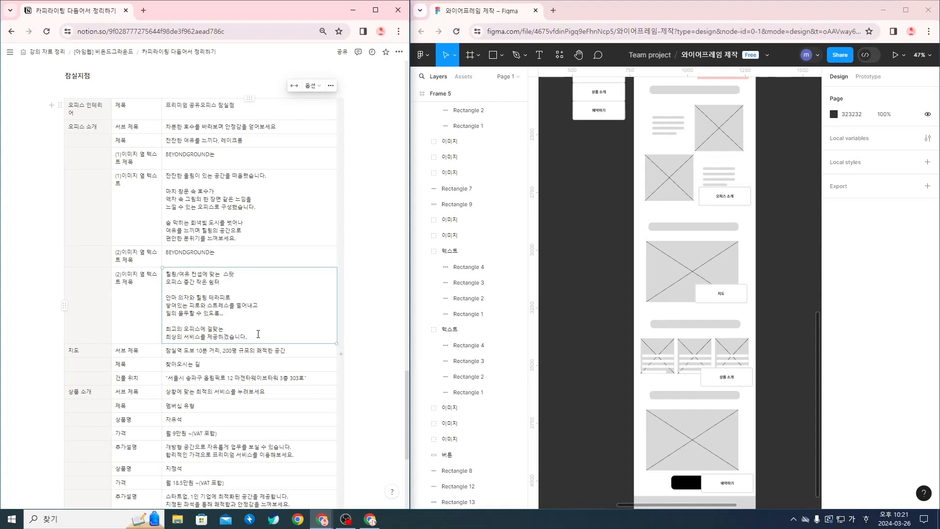
Remove the blank line between the 잠실지점 heading and its table.
scroll(260, 333, up, 4)
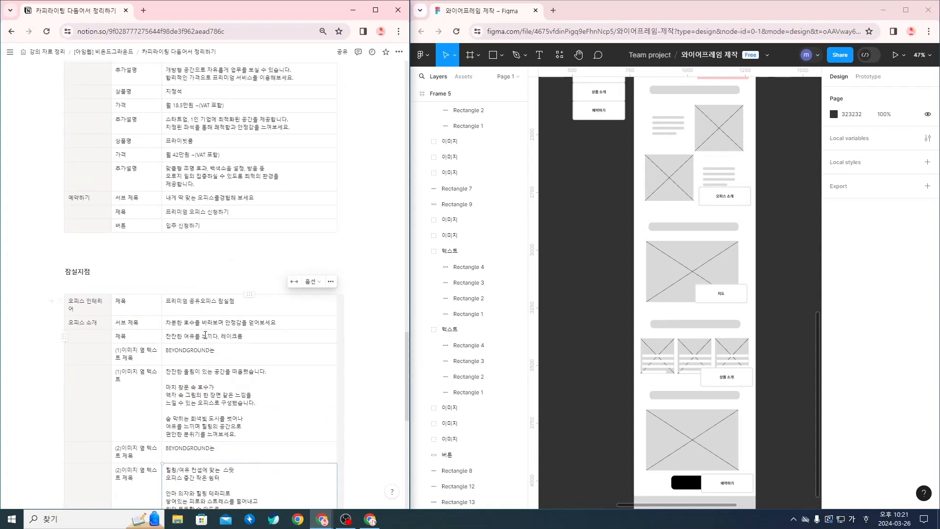
click(122, 260)
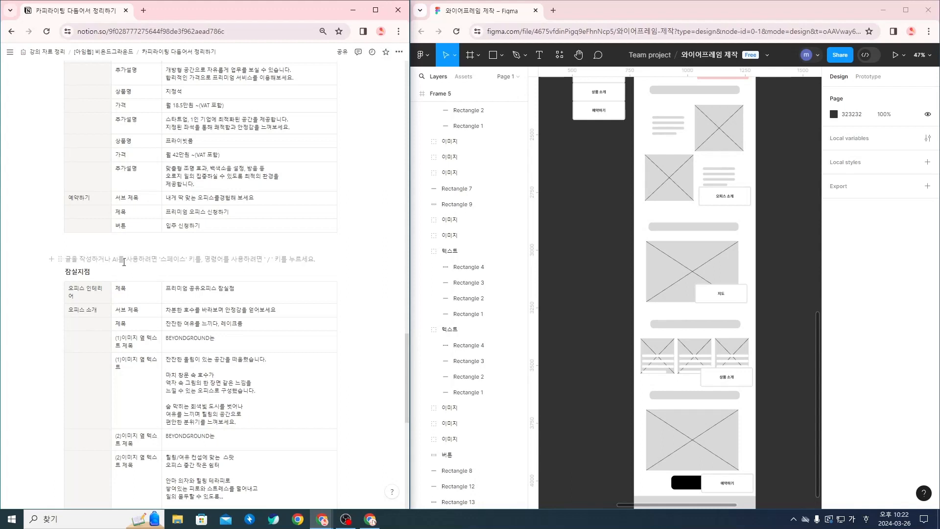
Switch to the finished beyondground design in Figma and look through the branch pages up to the overview frame.
click(370, 519)
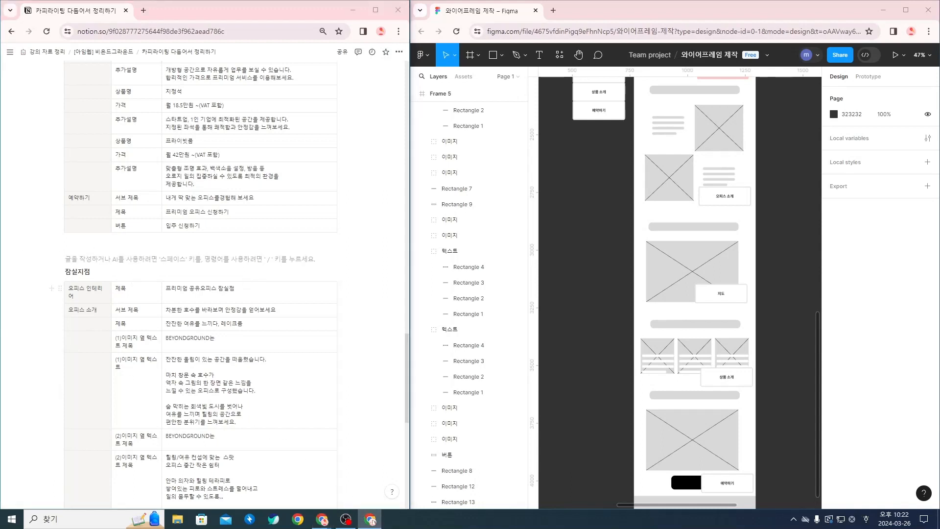
drag(1, 43, 507, 55)
click(695, 61)
scroll(542, 187, down, 3)
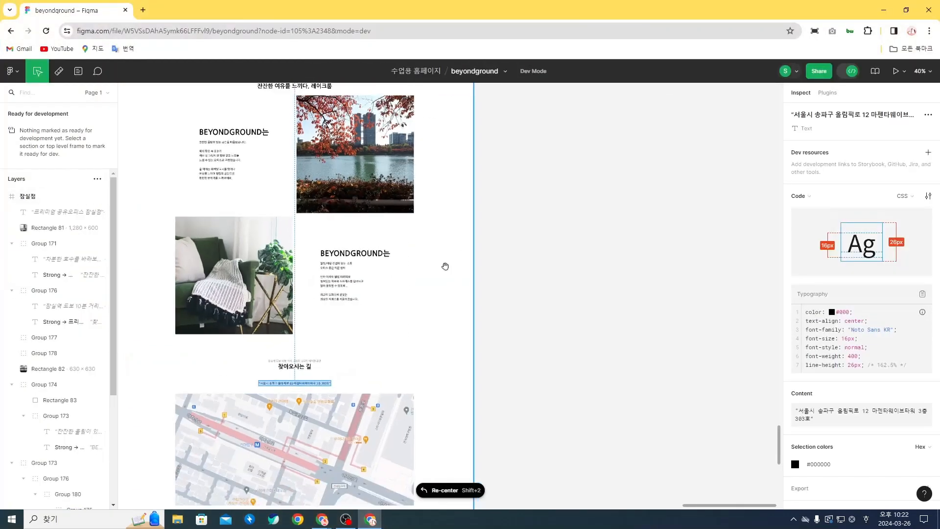
scroll(523, 305, up, 6)
scroll(523, 305, up, 10)
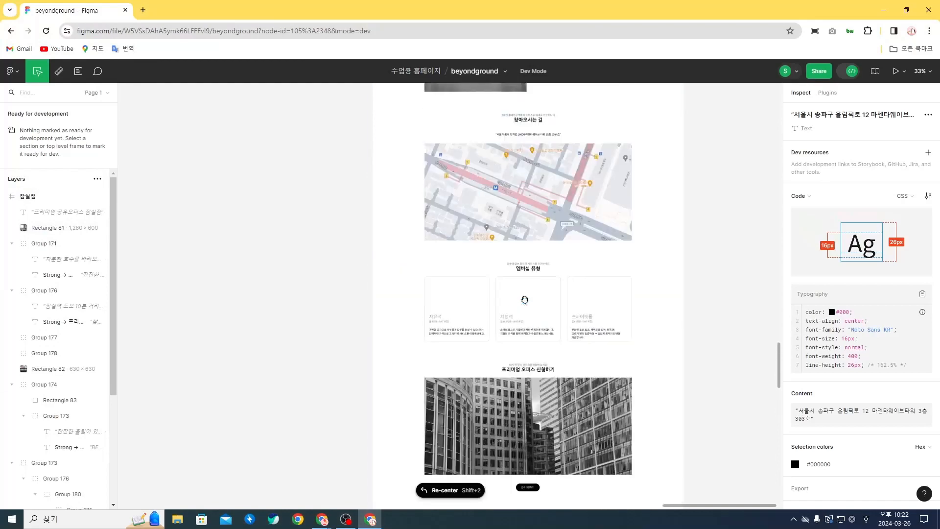
scroll(539, 298, down, 10)
scroll(567, 294, up, 6)
scroll(562, 304, up, 15)
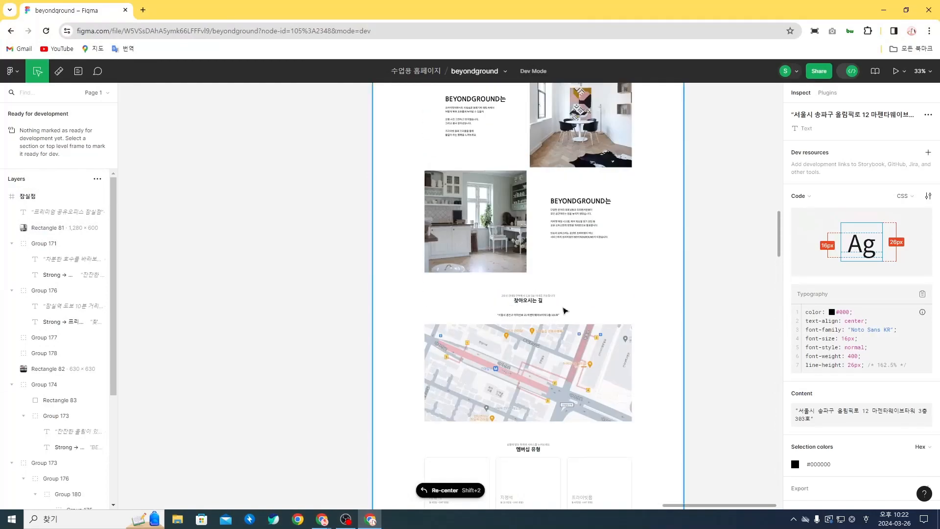
scroll(558, 315, up, 12)
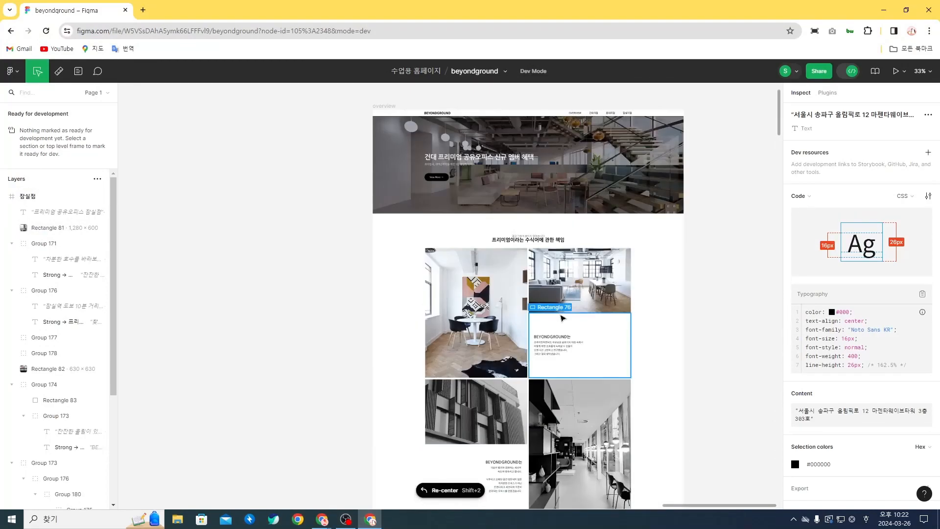
Examine the overview page's hero section up close and inspect its title text "건대 프리미엄 공유오피스 신규 멤버 혜택".
scroll(548, 314, right, 2)
click(450, 238)
scroll(450, 269, down, 4)
ctrl+scroll(450, 270, up, 3)
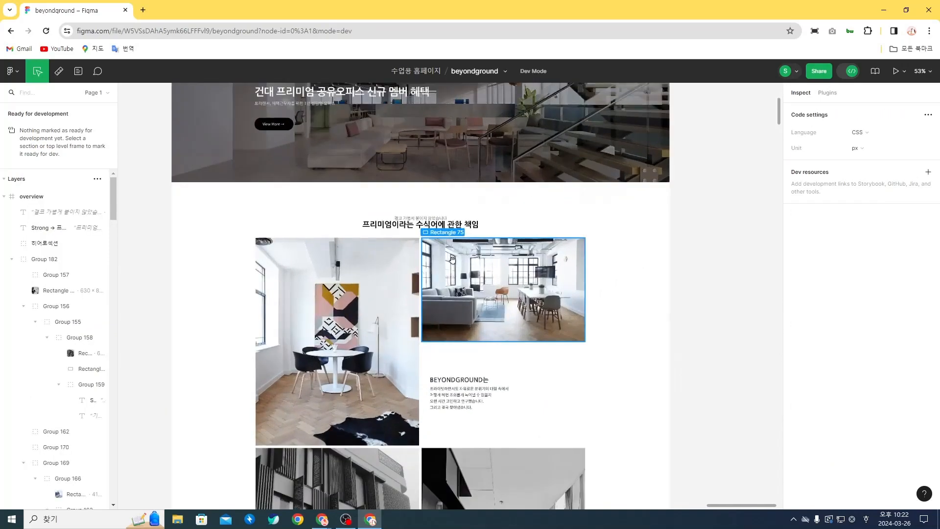
scroll(402, 303, up, 3)
ctrl+scroll(358, 338, up, 8)
scroll(357, 340, left, 3)
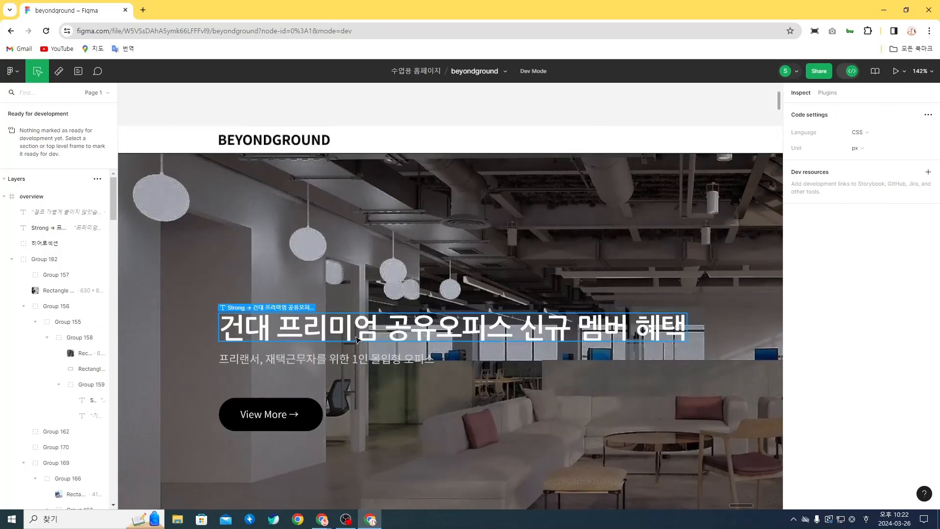
click(375, 334)
Examine the overview page's brand message, office and reservation sections, and return to the Notion copy and Figma wireframe.
ctrl+scroll(377, 335, down, 3)
scroll(456, 297, down, 10)
scroll(455, 297, right, 2)
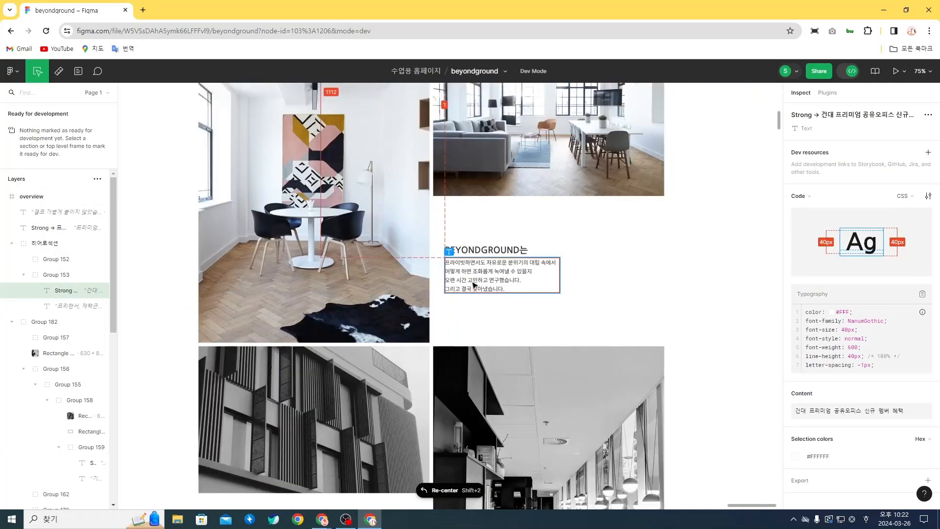
click(394, 299)
ctrl+scroll(395, 298, down, 3)
scroll(443, 349, down, 7)
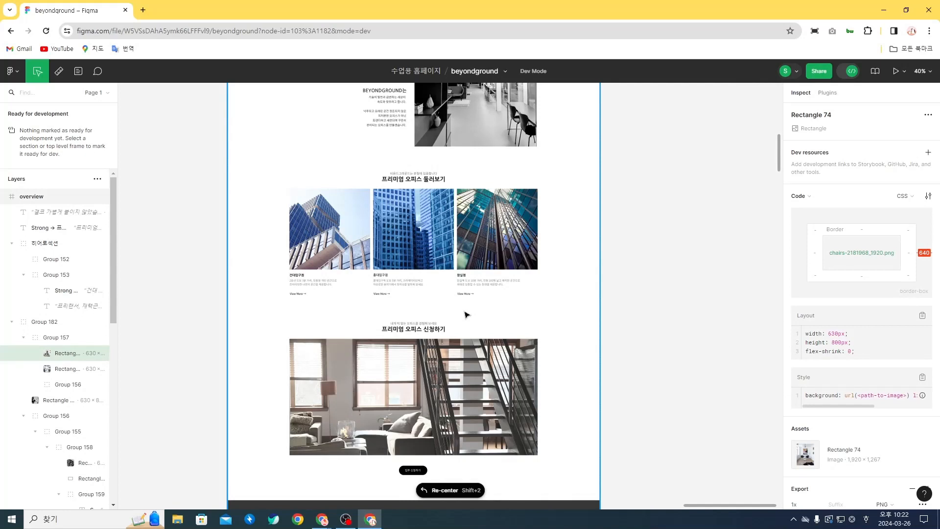
click(880, 8)
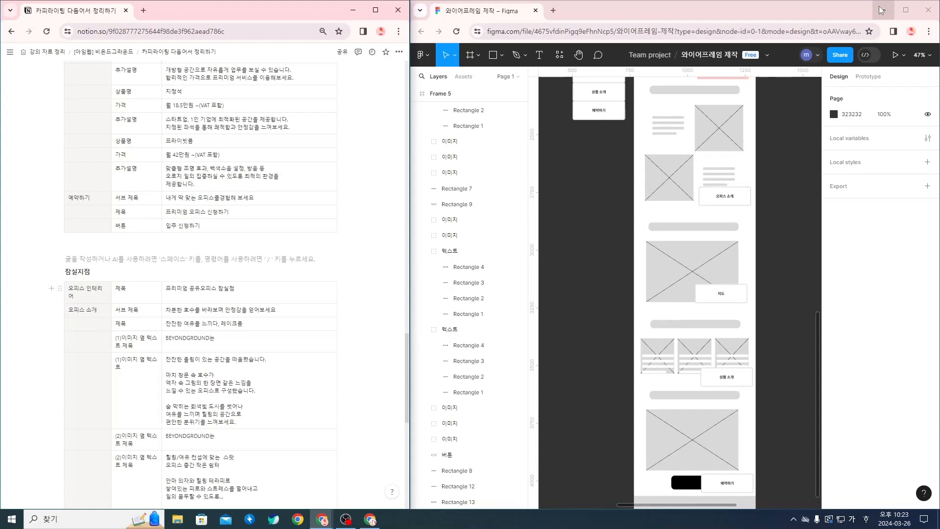
scroll(714, 207, up, 1)
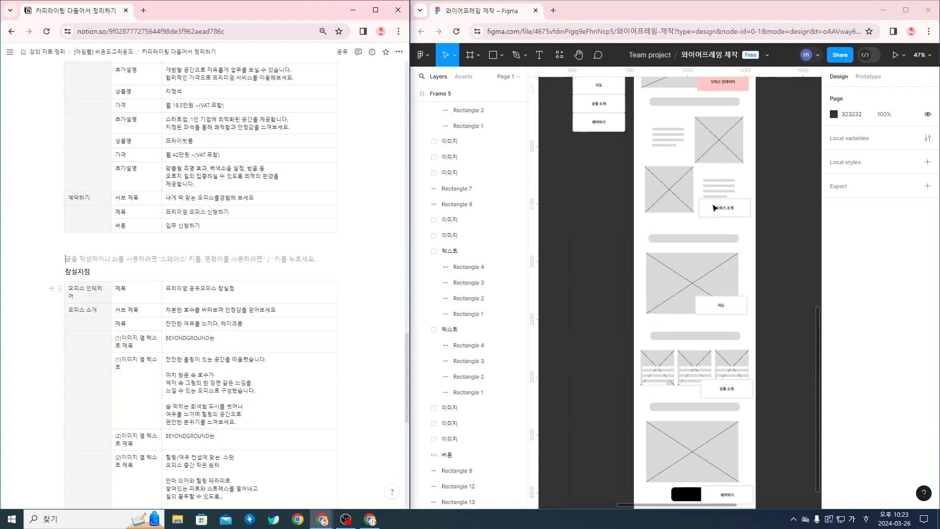